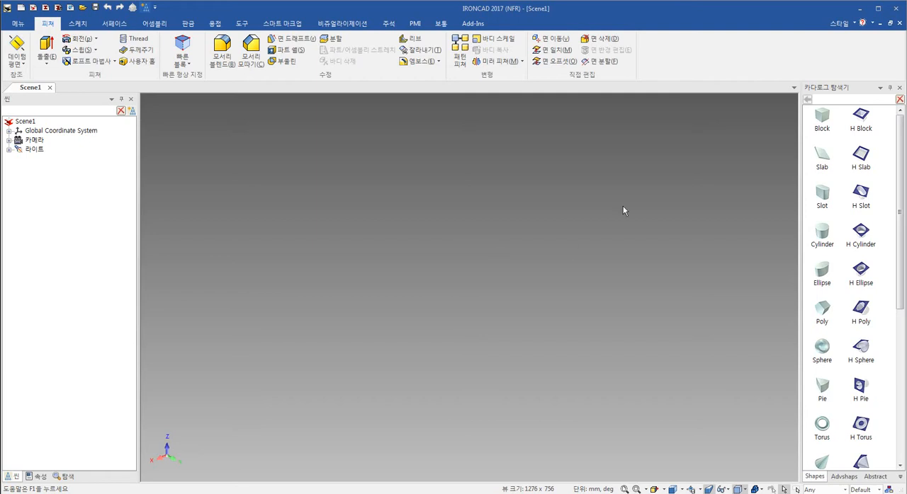
click(77, 25)
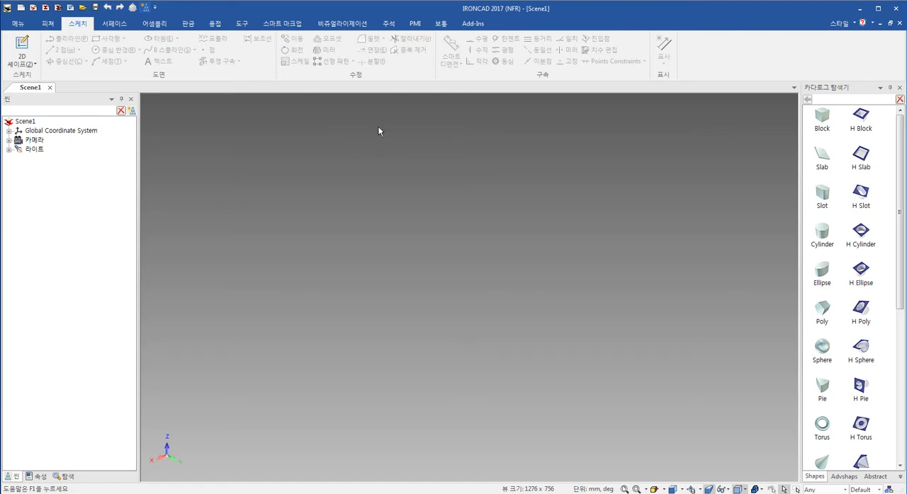
click(48, 24)
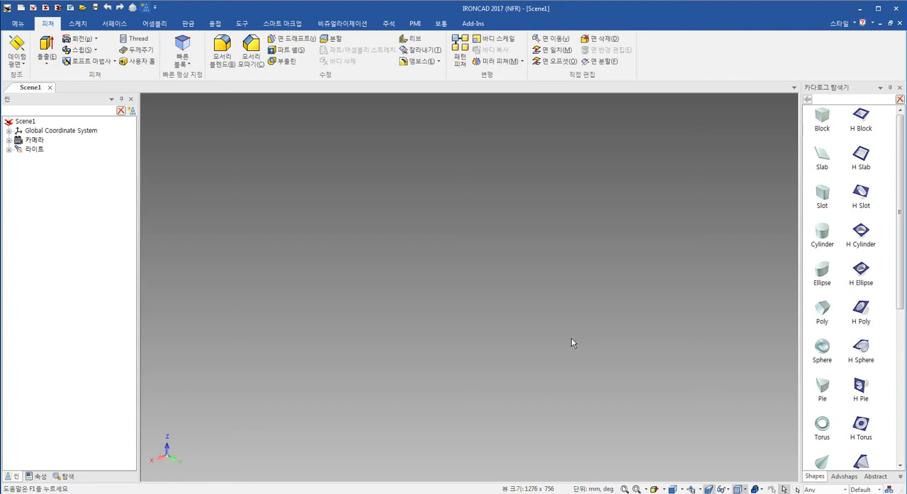
- Place a Block shape from the Shapes catalog in the empty scene
click(822, 120)
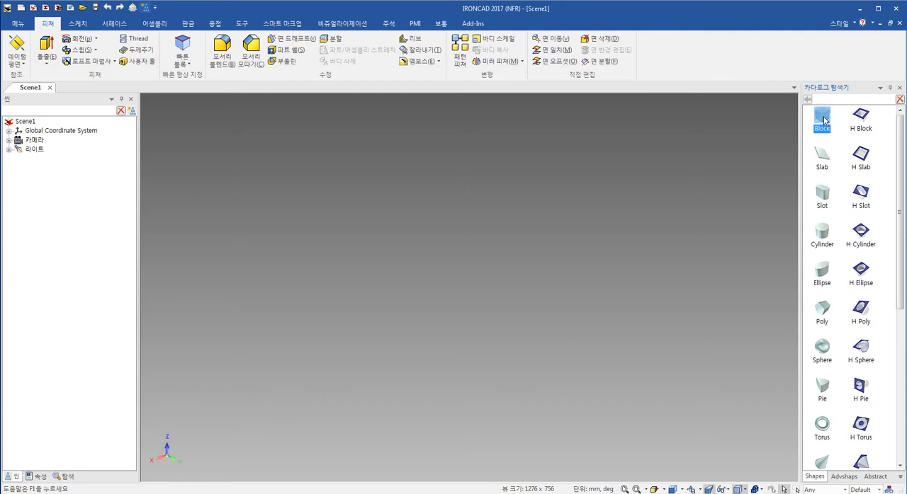
drag(823, 121, 537, 258)
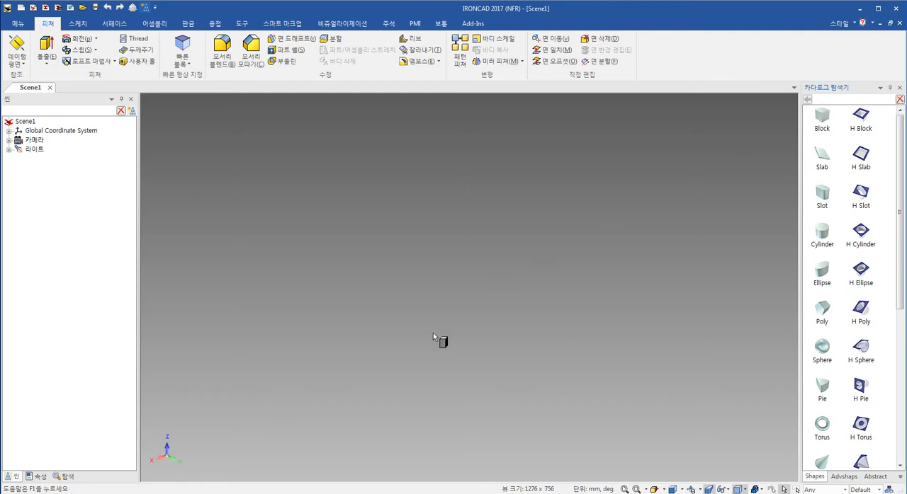
drag(429, 335, 430, 335)
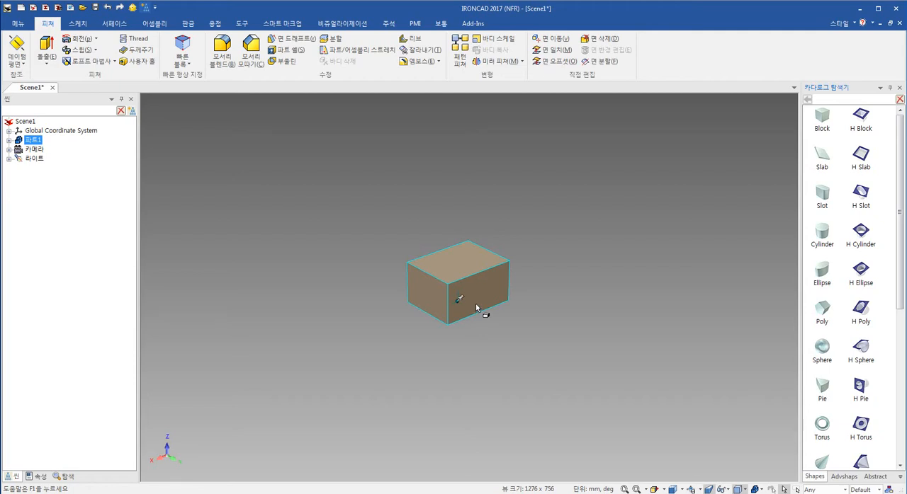
- Stretch the block lengthwise by its end-face handle to about 176 mm
click(476, 305)
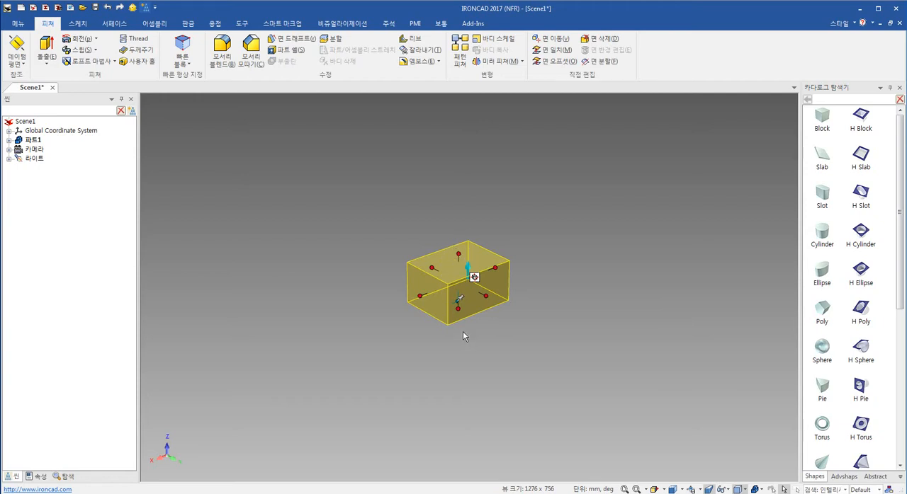
click(420, 298)
drag(420, 302, 258, 381)
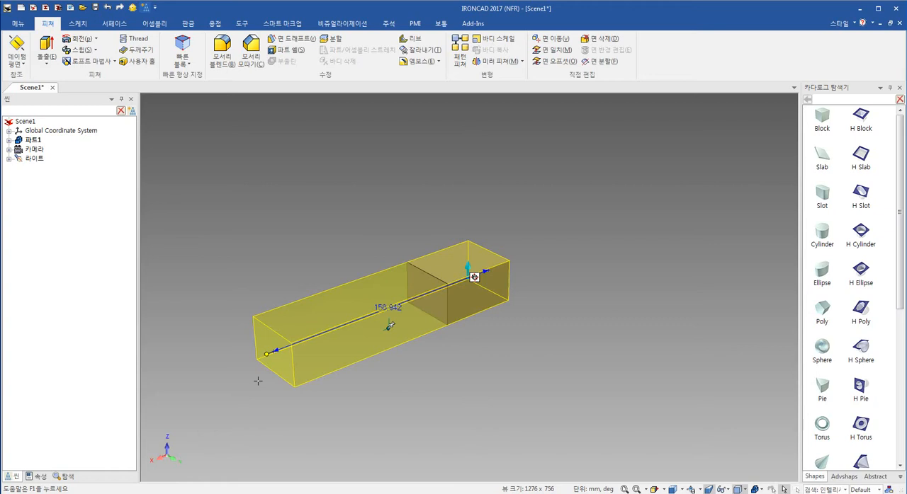
drag(258, 381, 258, 381)
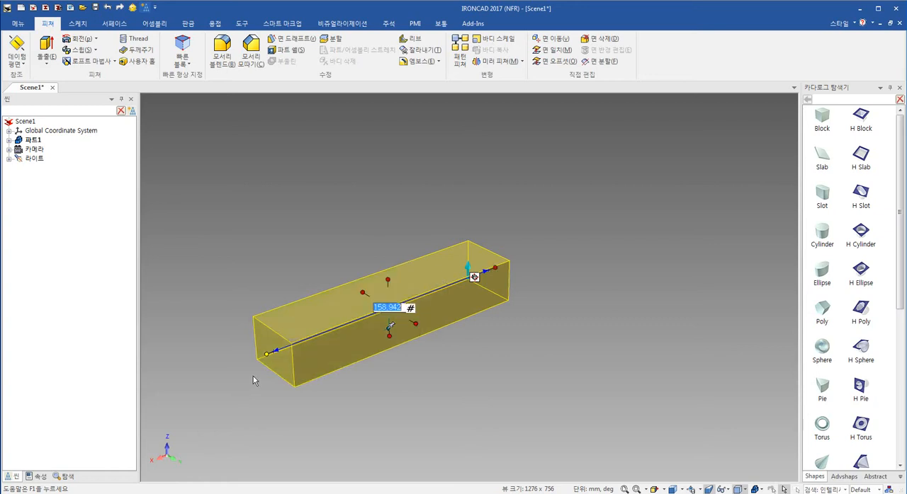
shift+middle_drag(559, 337, 592, 317)
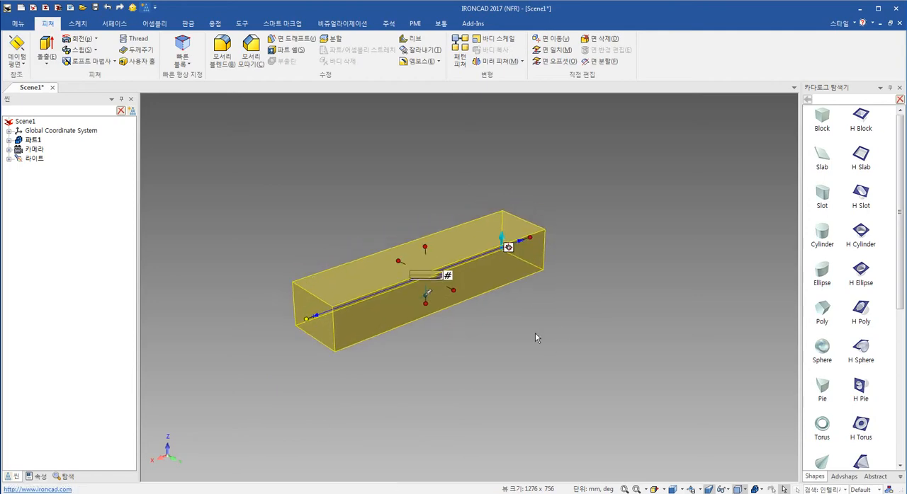
drag(305, 319, 280, 328)
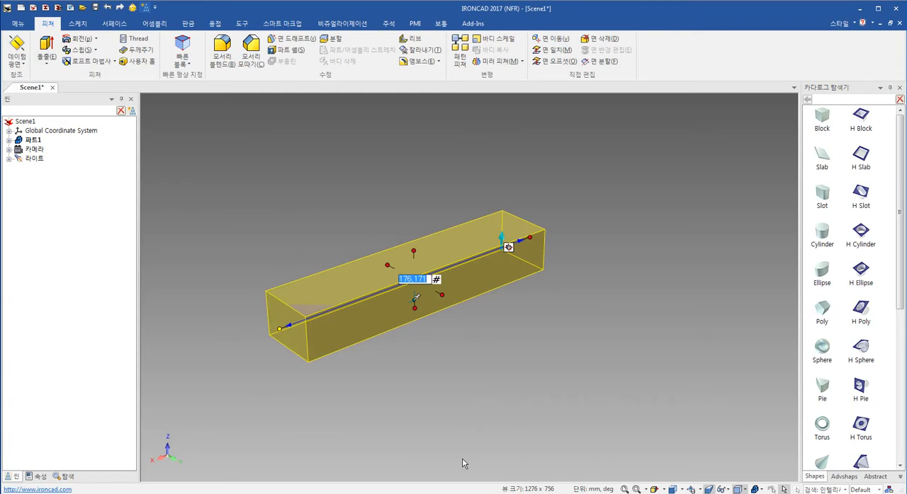
click(432, 325)
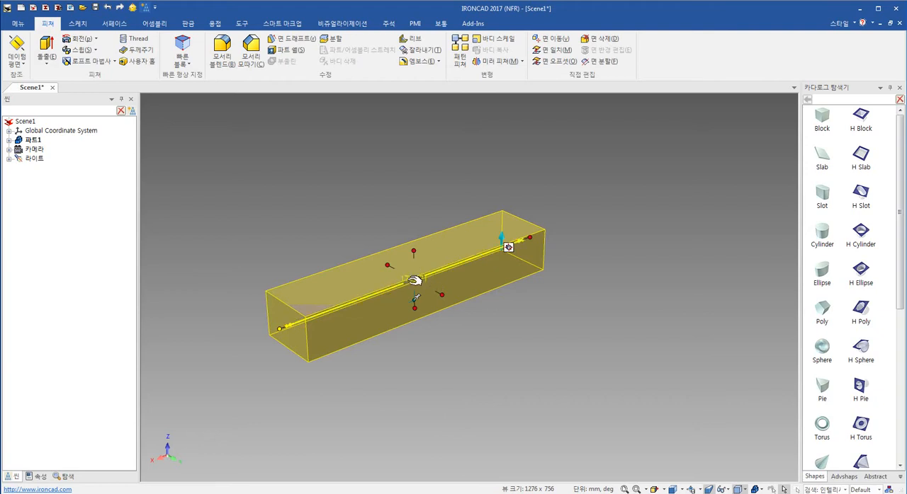
- Set the block's length to 255 mm
click(277, 329)
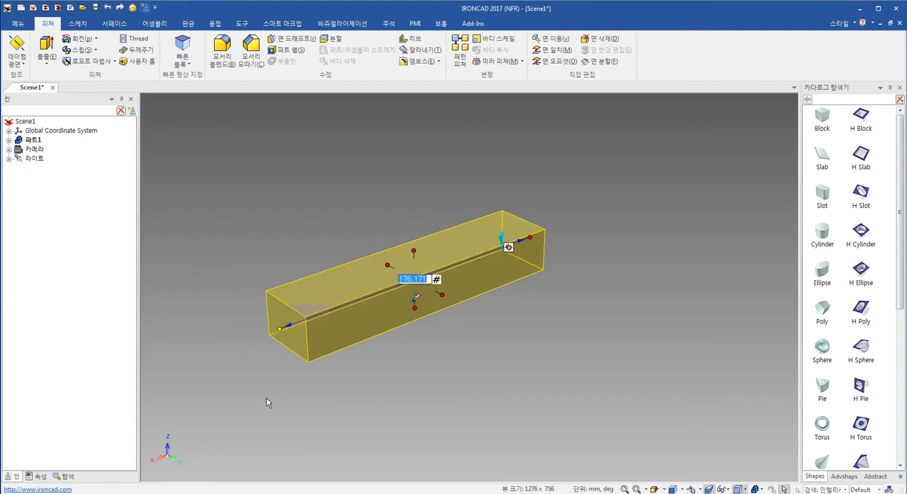
text(255)
key(Return)
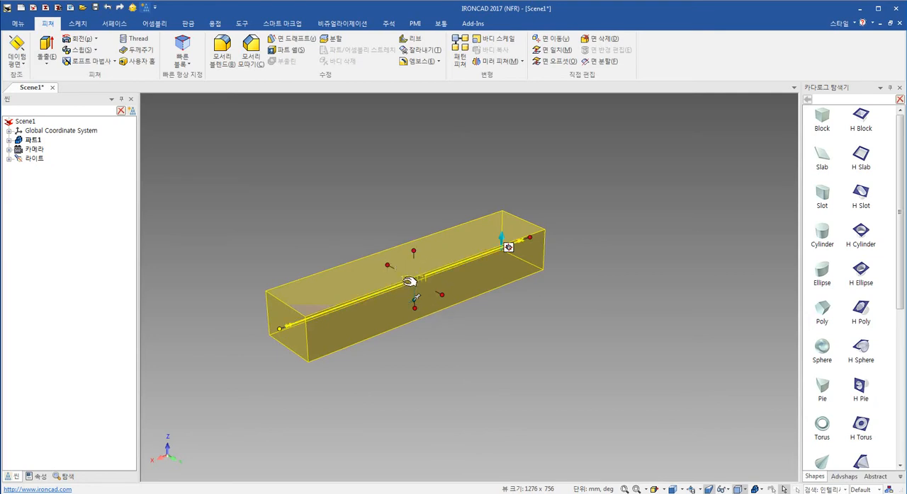
click(277, 330)
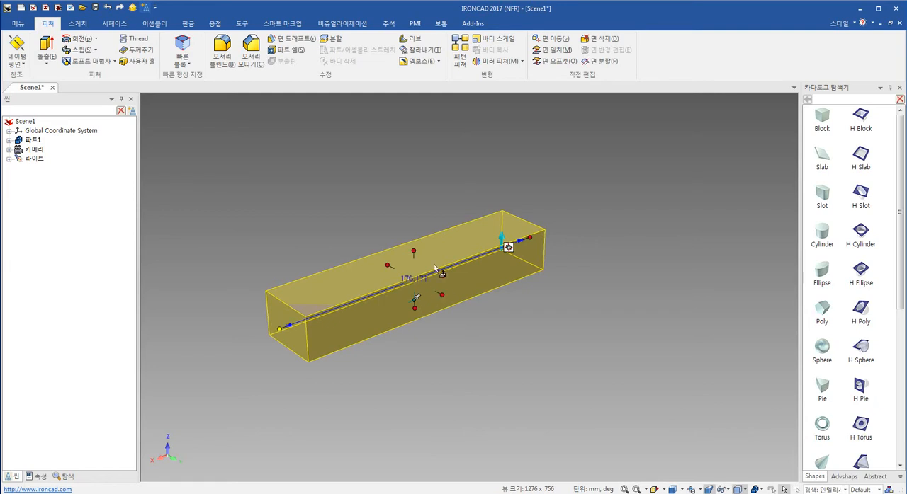
click(273, 328)
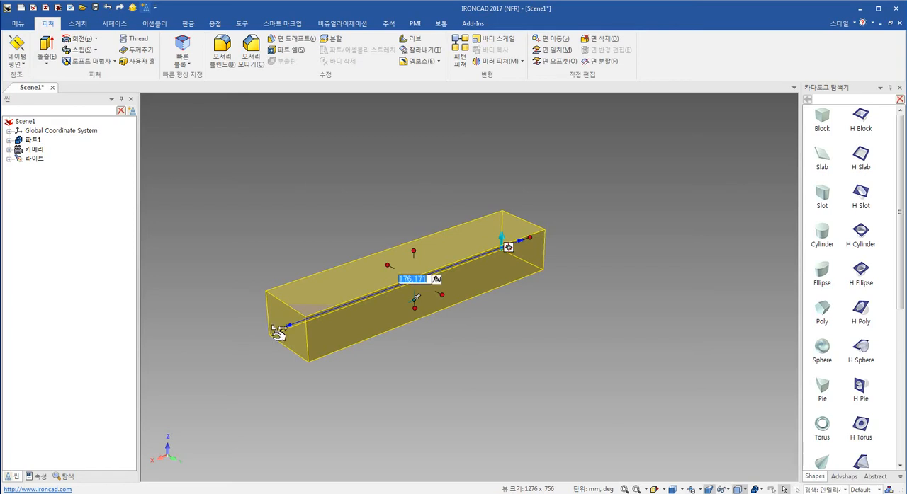
text(255)
key(Return)
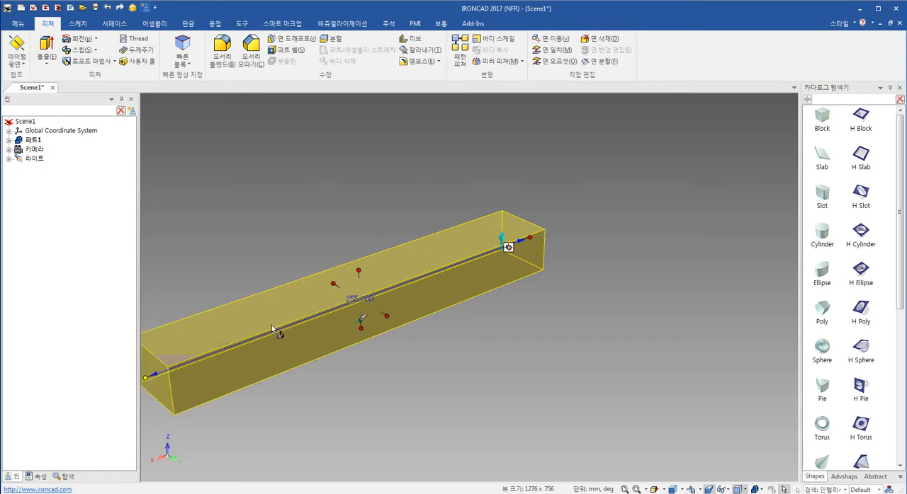
- Set the block's width to 130 mm and its height to 15 mm
shift+middle_drag(440, 337, 561, 309)
click(585, 250)
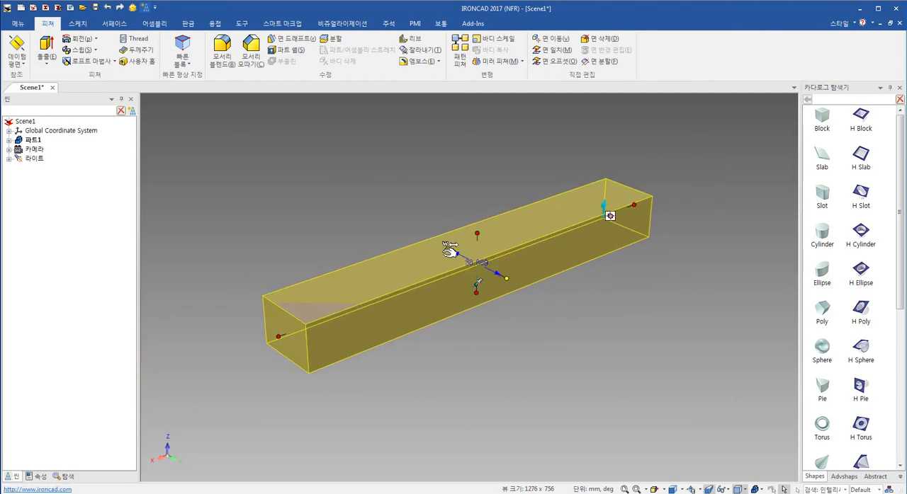
click(448, 248)
text(130)
key(Return)
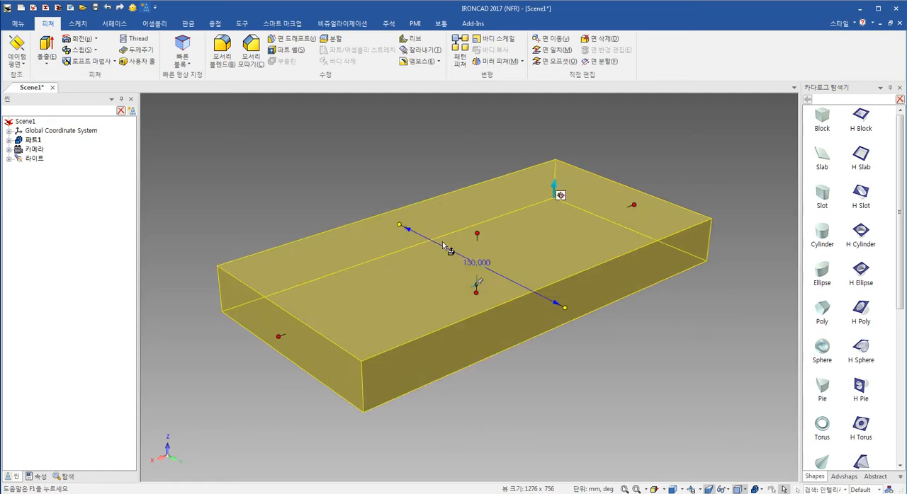
click(477, 234)
text(15)
key(Return)
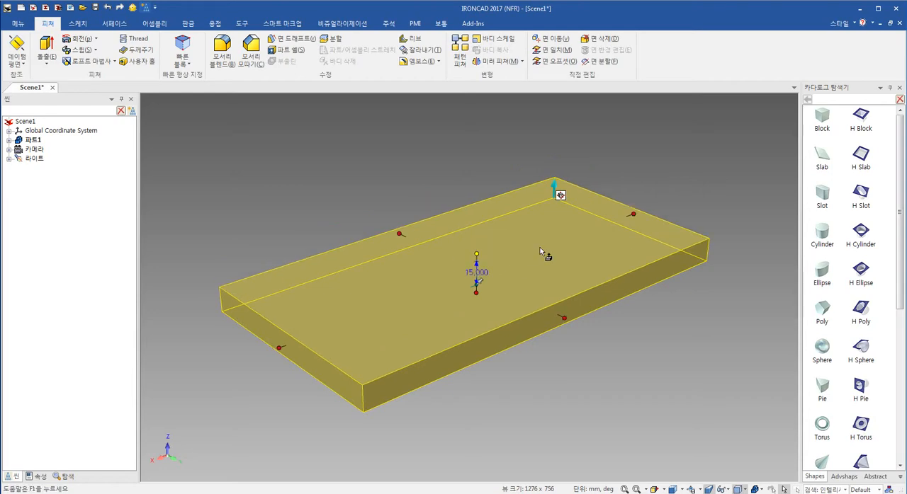
click(636, 362)
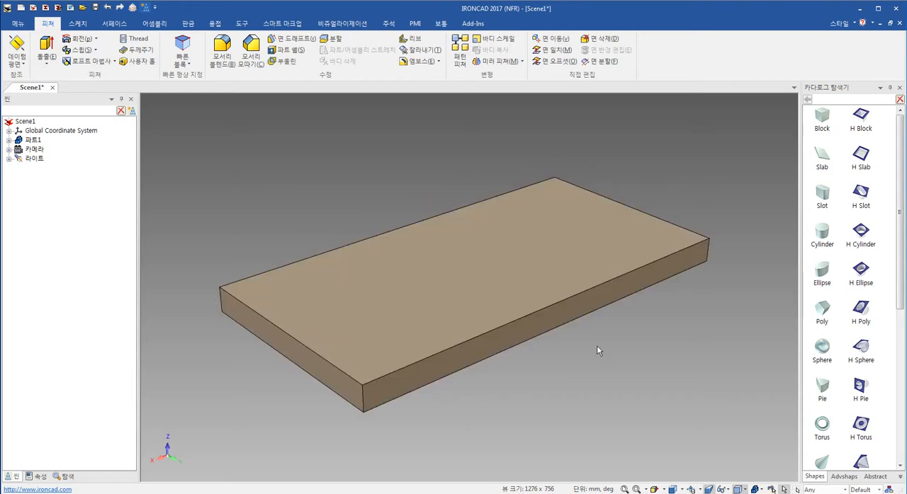
- Delete the flat block from the scene
middle_drag(595, 341, 574, 342)
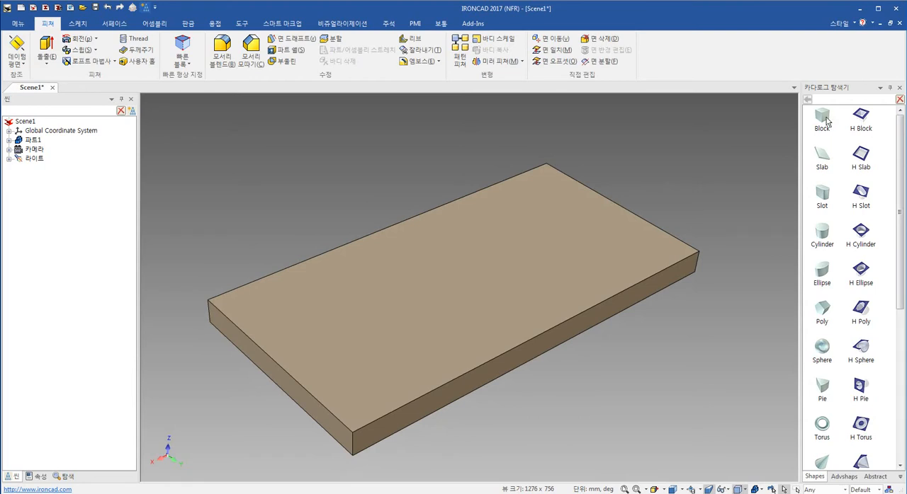
drag(827, 121, 261, 321)
middle_drag(783, 130, 517, 284)
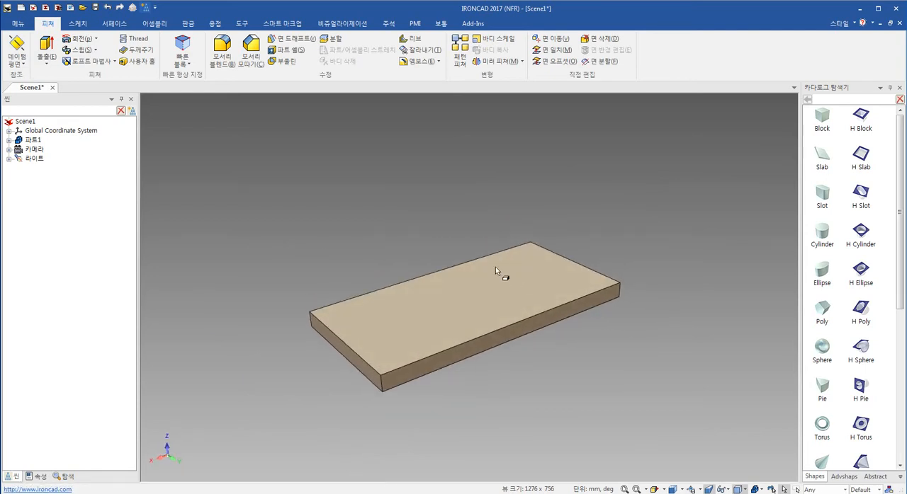
middle_drag(507, 299, 508, 300)
click(490, 308)
key(Delete)
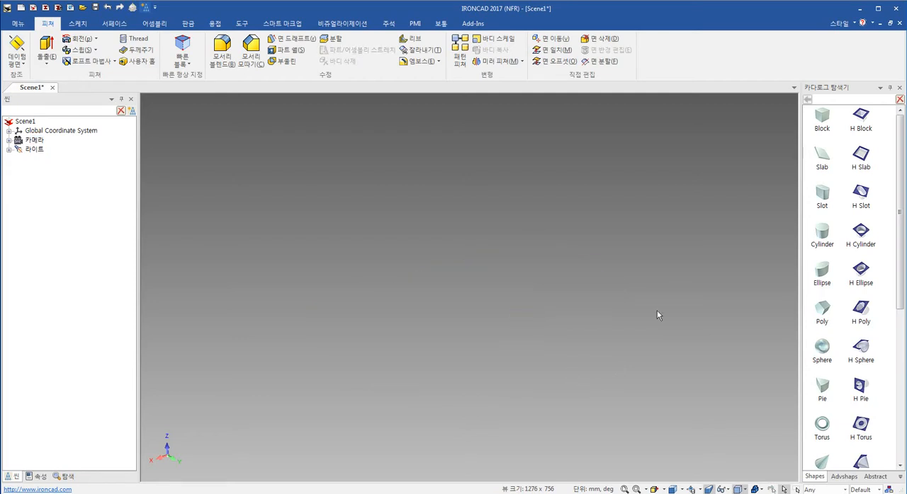
- Place a Cylinder shape from the catalog in the scene and set its height to 175 mm
drag(823, 234, 483, 314)
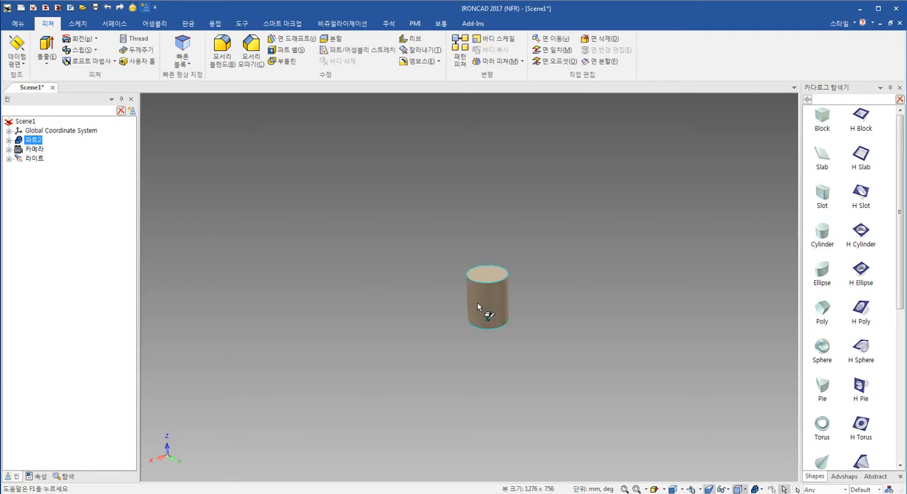
click(477, 305)
drag(487, 265, 530, 140)
text(175)
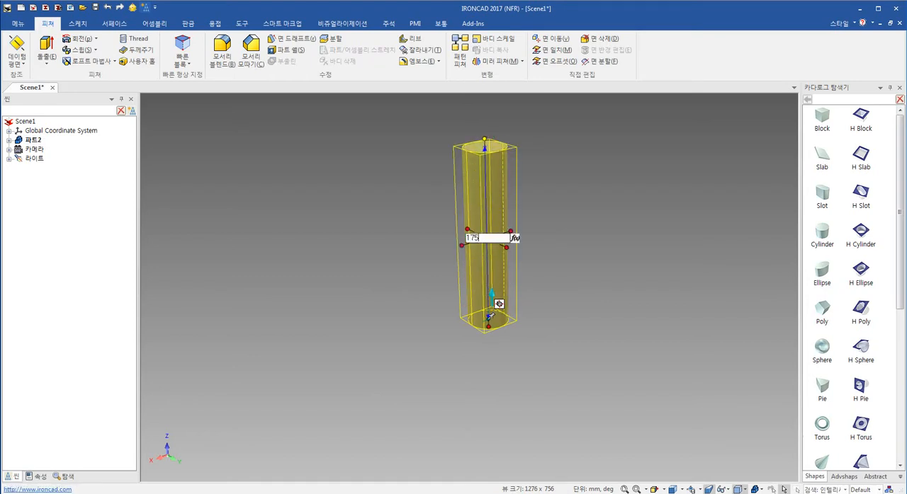
key(Return)
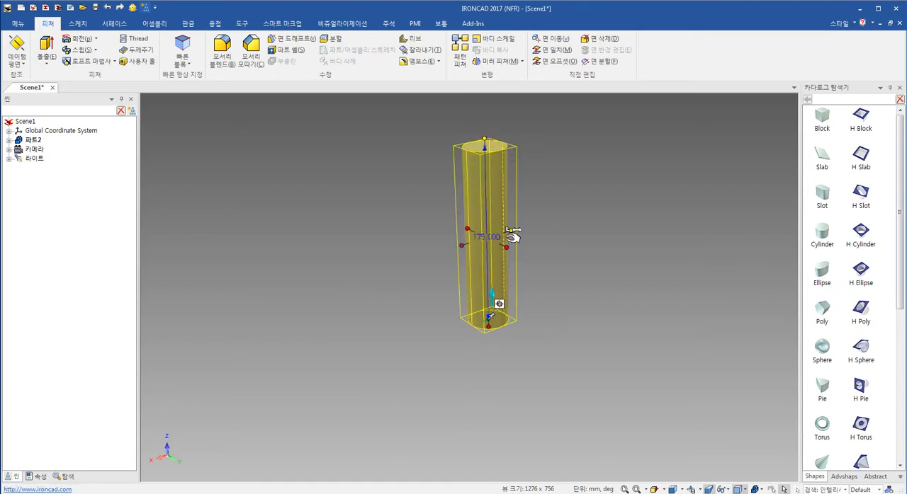
- Set the cylinder's diameter to 115 mm
drag(513, 236, 553, 204)
text(115)
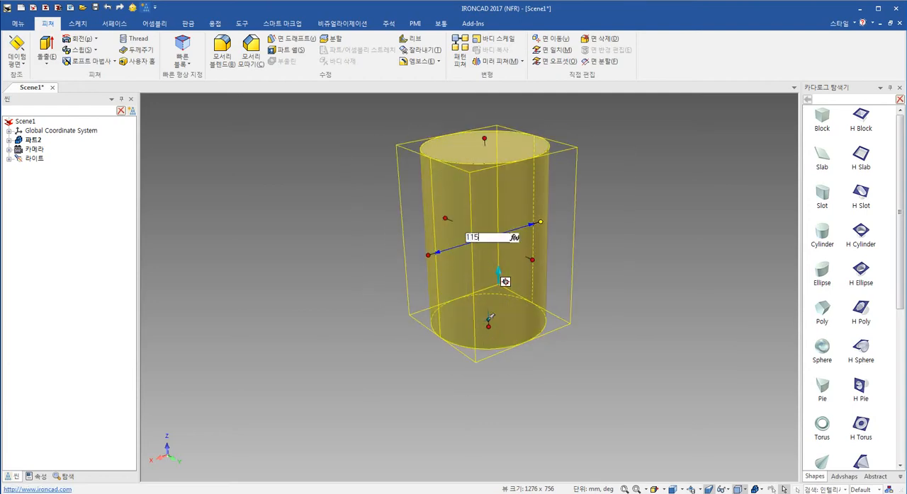
key(Return)
click(621, 255)
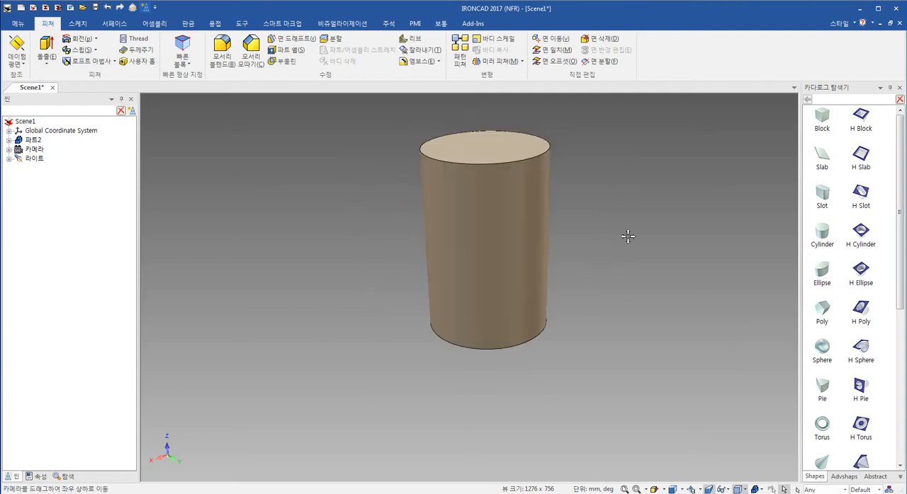
- Place a second Cylinder shape at the centre of the large cylinder's top face with a diameter of 45 mm
shift+middle_drag(628, 236, 601, 292)
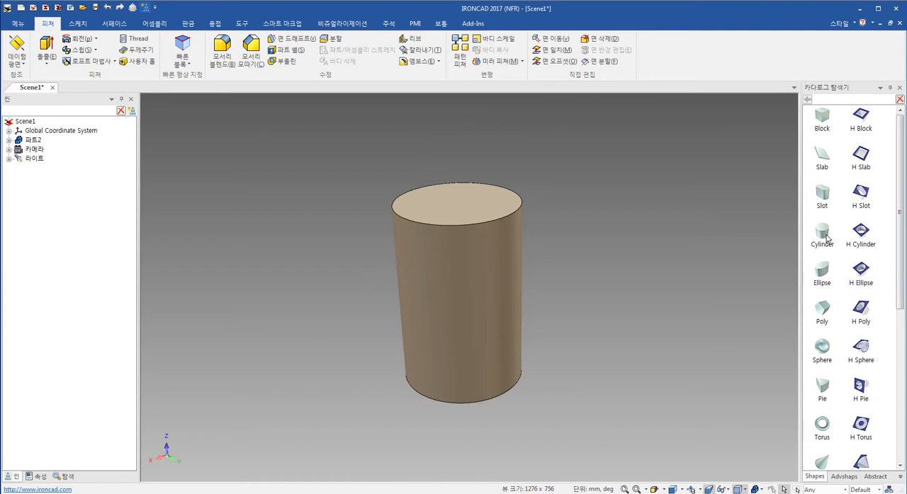
drag(827, 240, 453, 195)
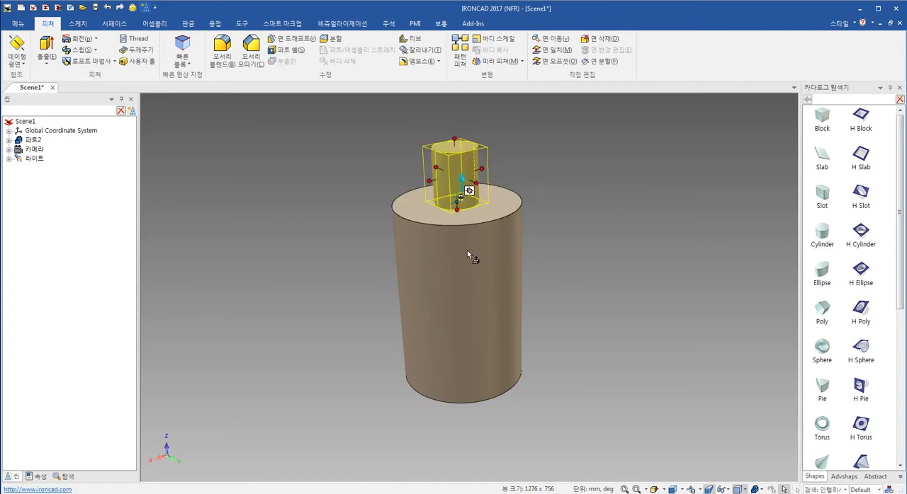
mouse_move(485, 171)
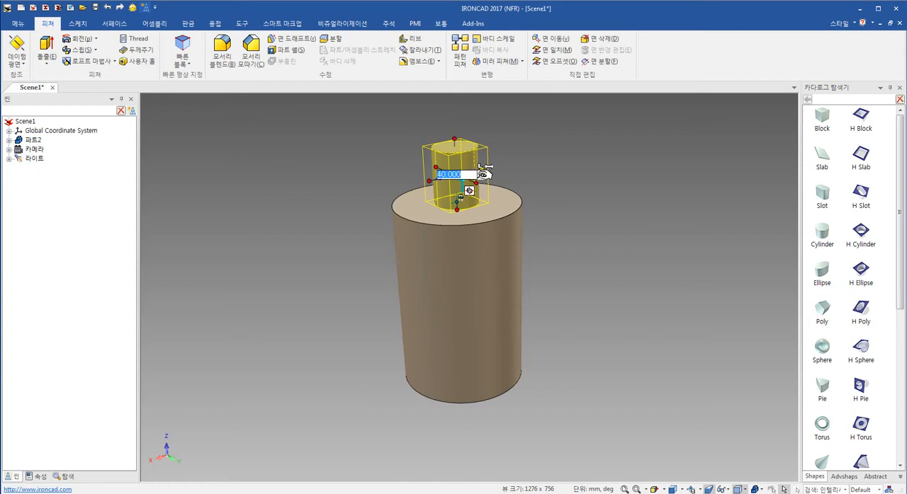
text(45)
key(Return)
- Set the small upper cylinder's height to 90 mm
shift+middle_drag(455, 212, 465, 249)
drag(458, 167, 454, 115)
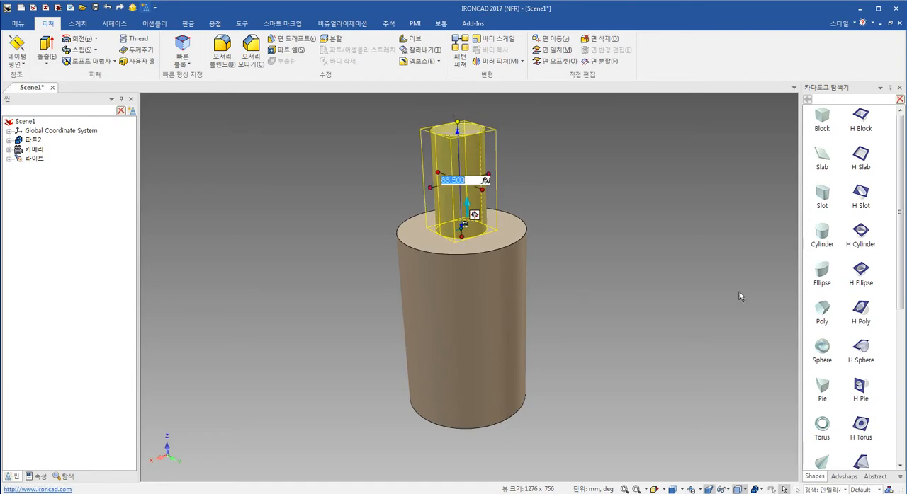
text(90)
key(Return)
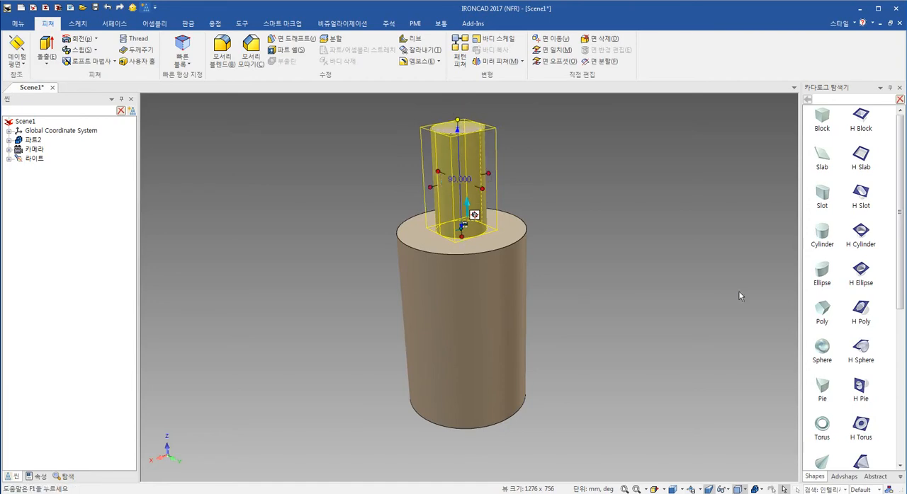
click(623, 308)
- Select the small cylinder shape on the end face of the large cylinder
middle_drag(517, 351, 615, 190)
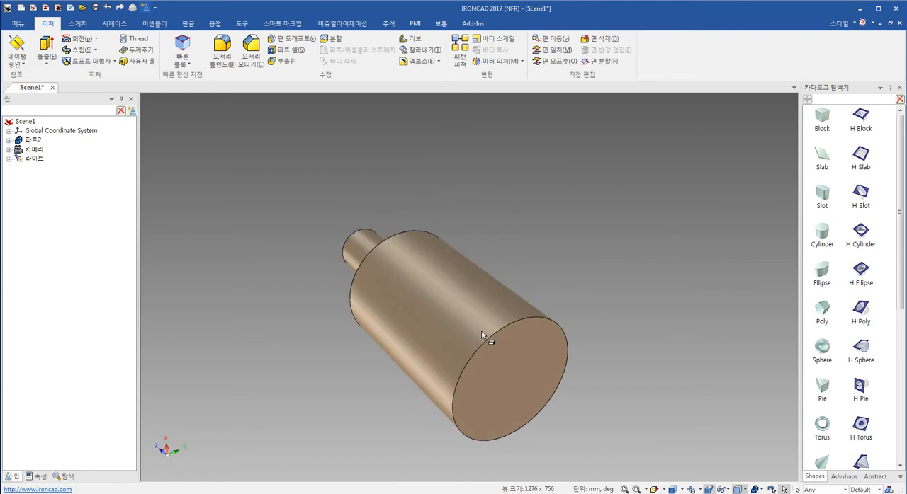
middle_drag(481, 331, 535, 334)
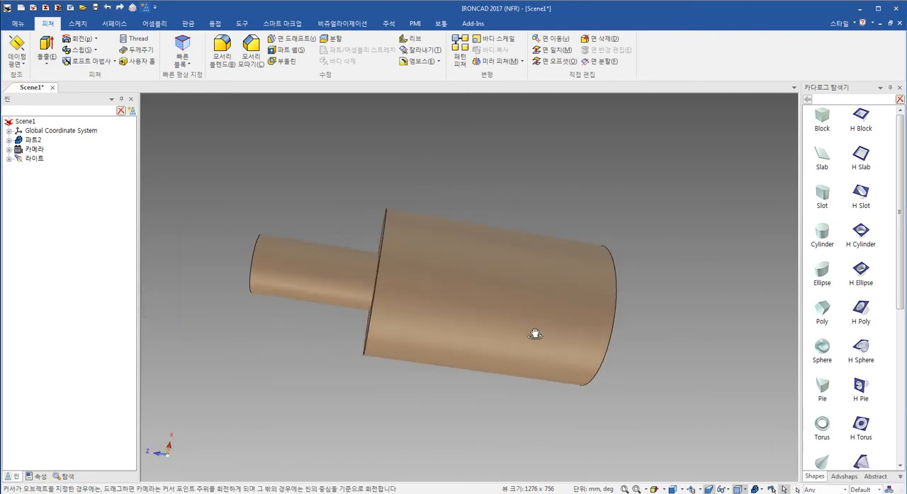
click(293, 258)
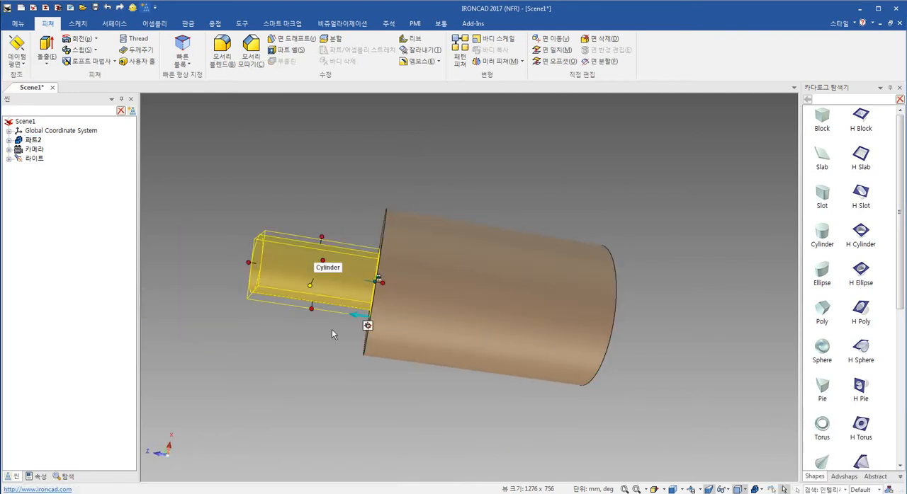
key(F10)
middle_drag(509, 403, 452, 333)
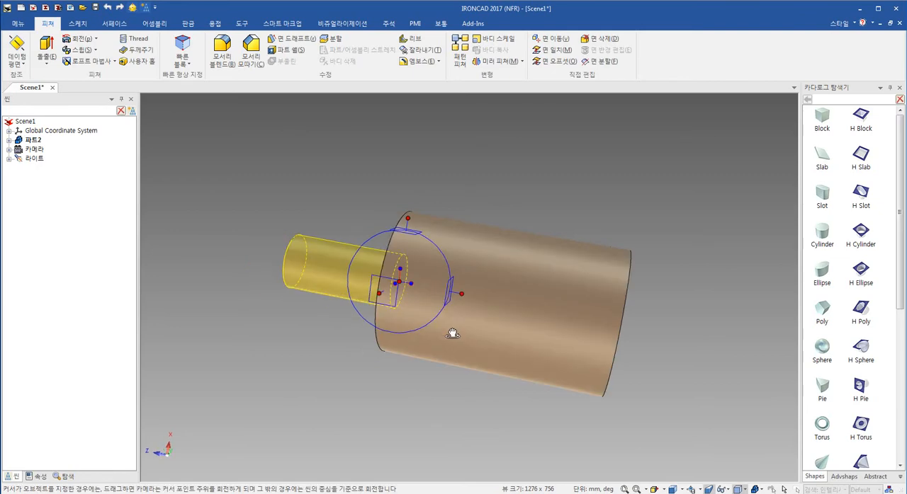
click(461, 294)
right_click(401, 282)
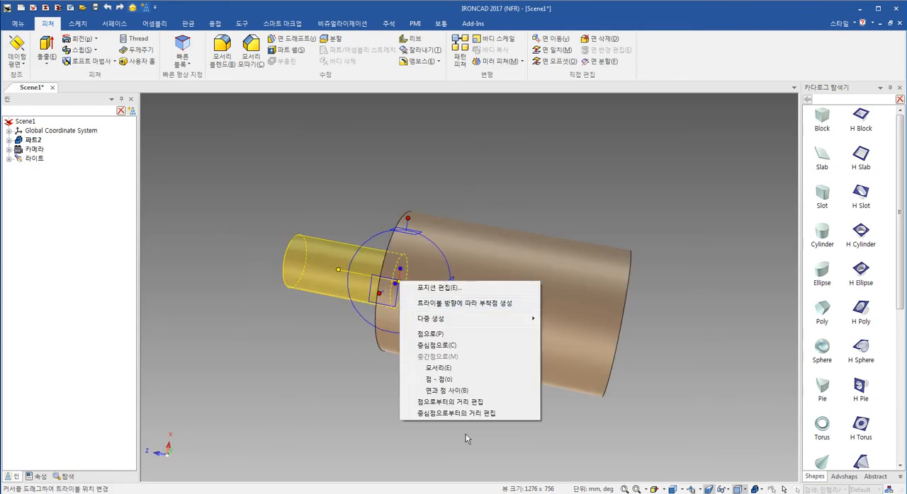
click(326, 380)
key(space)
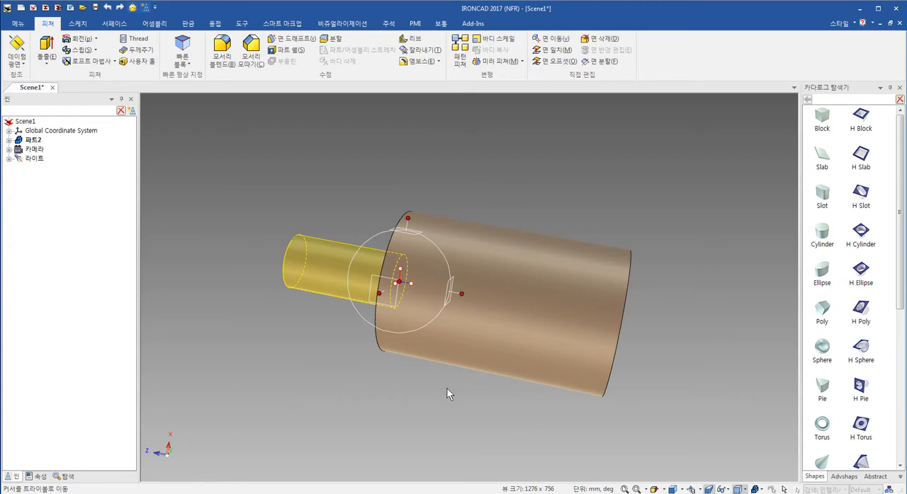
key(F10)
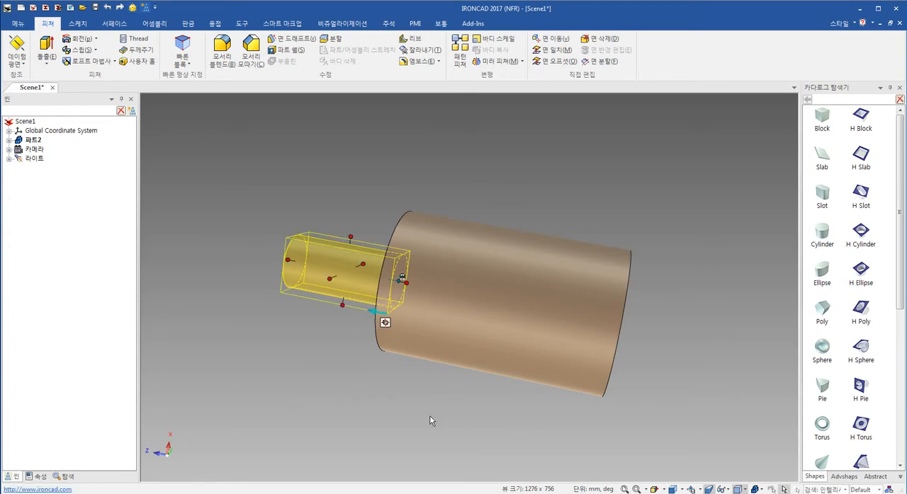
- Activate the TriBall on the small cylinder and detach it from the shape so it can be repositioned alone
middle_drag(429, 417, 457, 384)
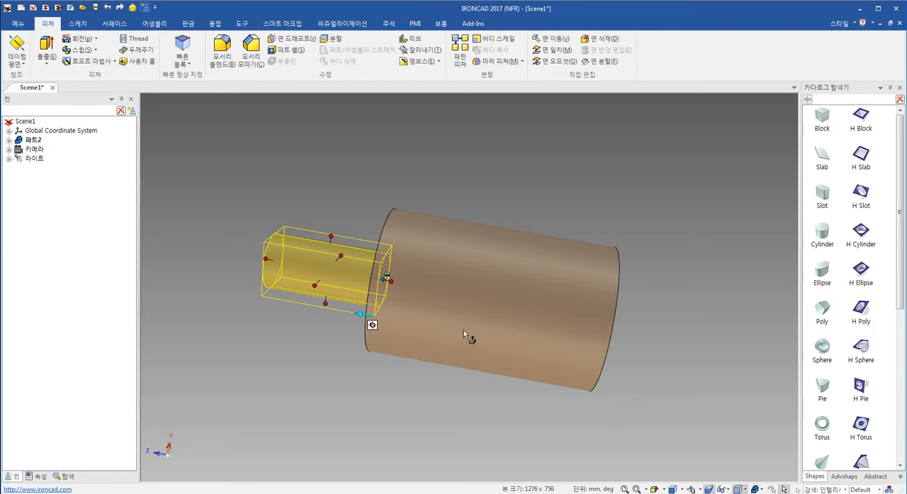
middle_drag(469, 327, 409, 323)
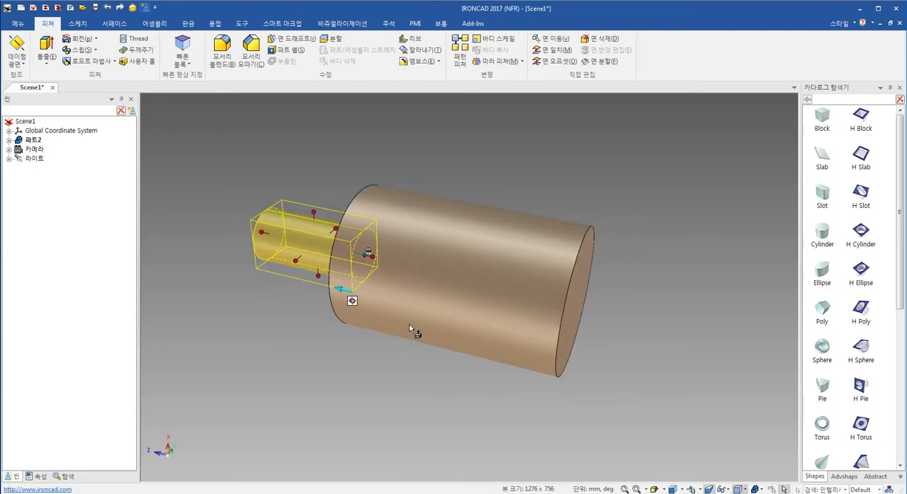
click(352, 301)
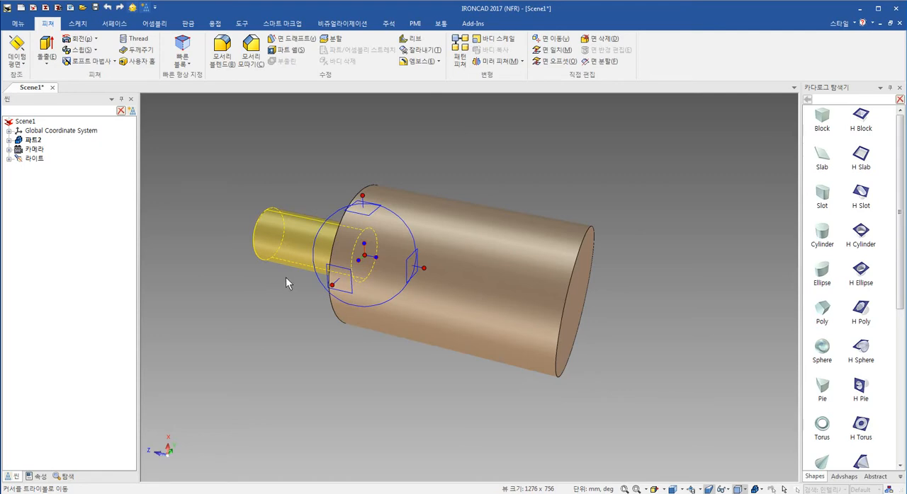
key(space)
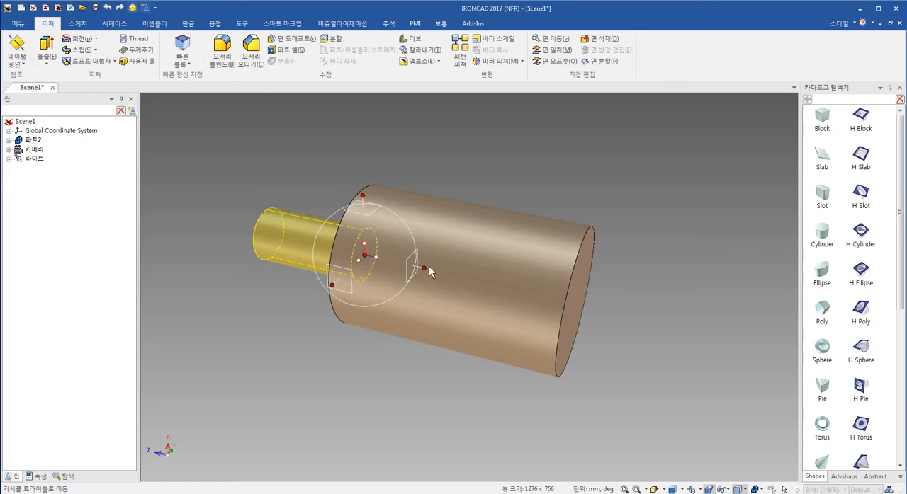
- Try to position the detached TriBall midway between the large cylinder's two end faces, picking points on each face, and undo the move
right_click(366, 256)
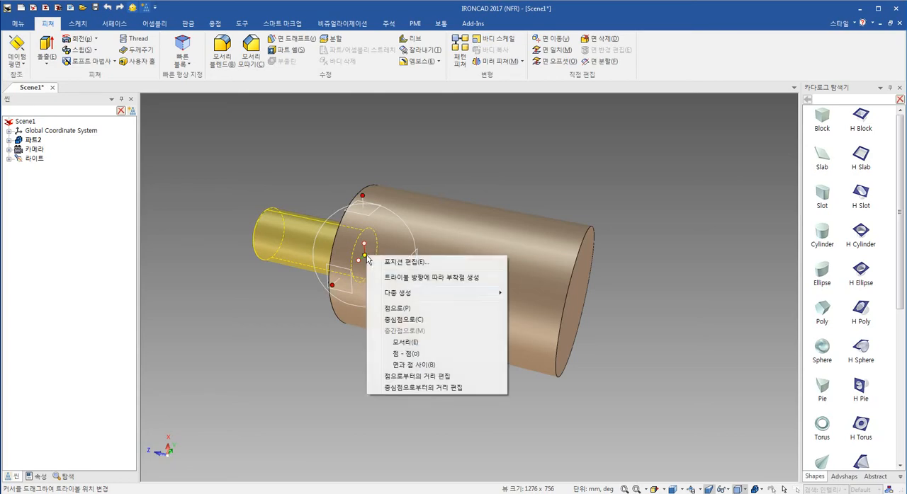
click(446, 366)
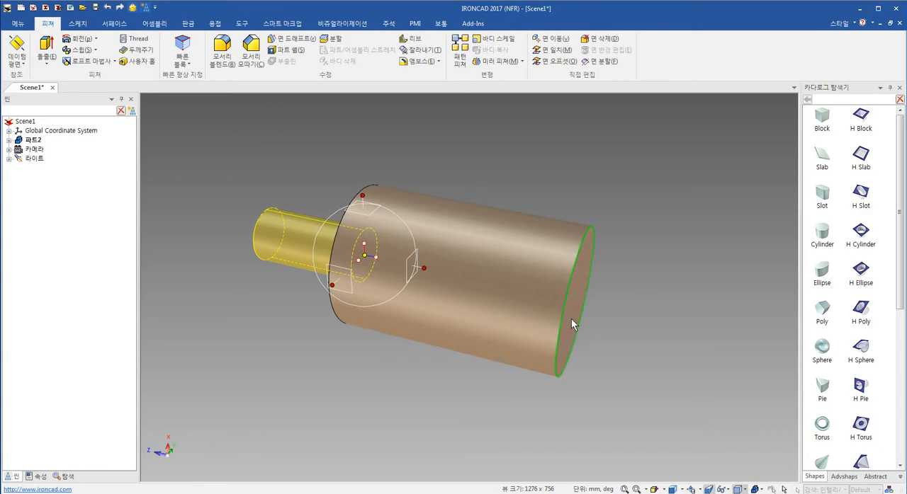
click(571, 320)
click(291, 309)
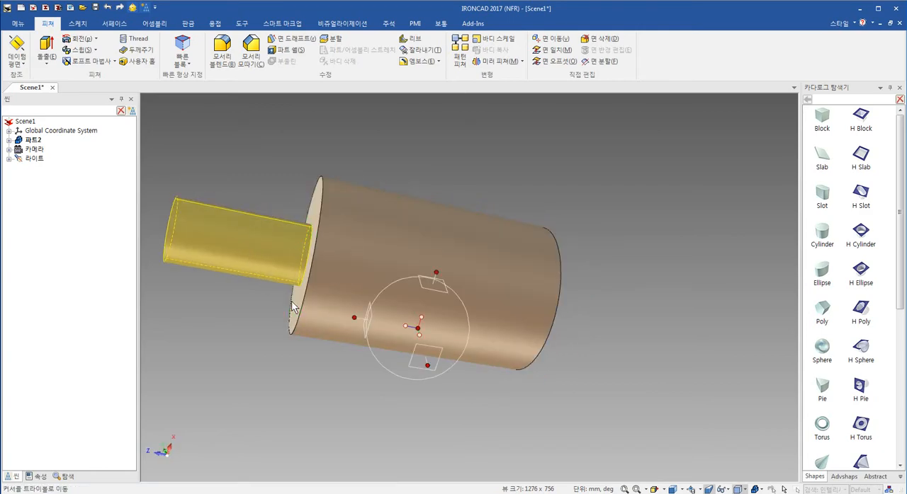
middle_drag(451, 324, 447, 292)
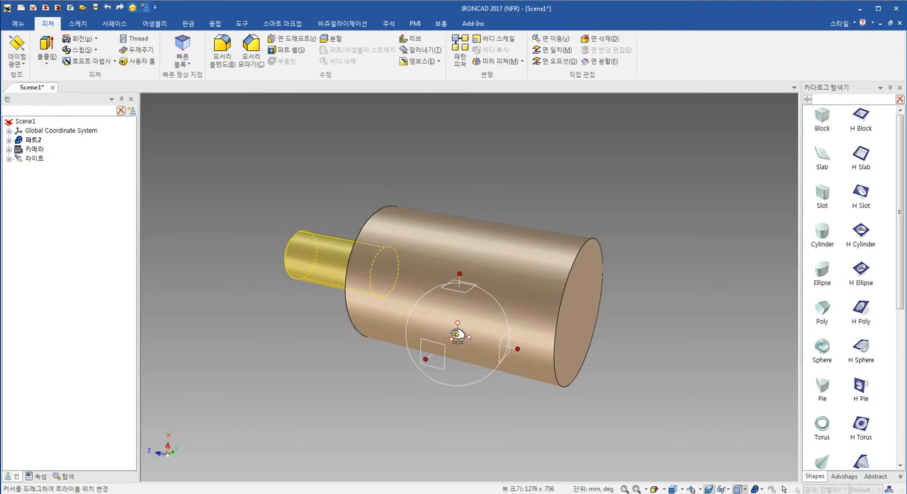
key(ctrl+z)
- Centre the detached TriBall inside the large cylinder, midway between its two end faces, and reattach it to the small cylinder
middle_drag(457, 334, 432, 337)
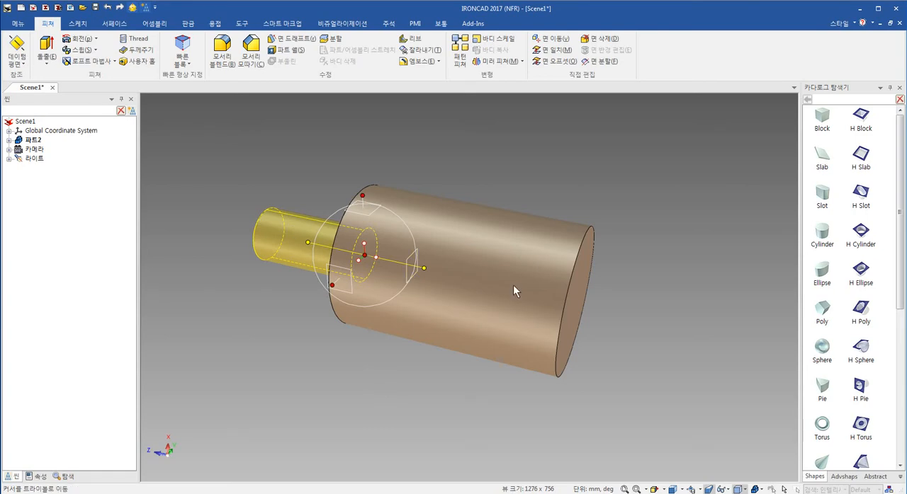
right_click(369, 256)
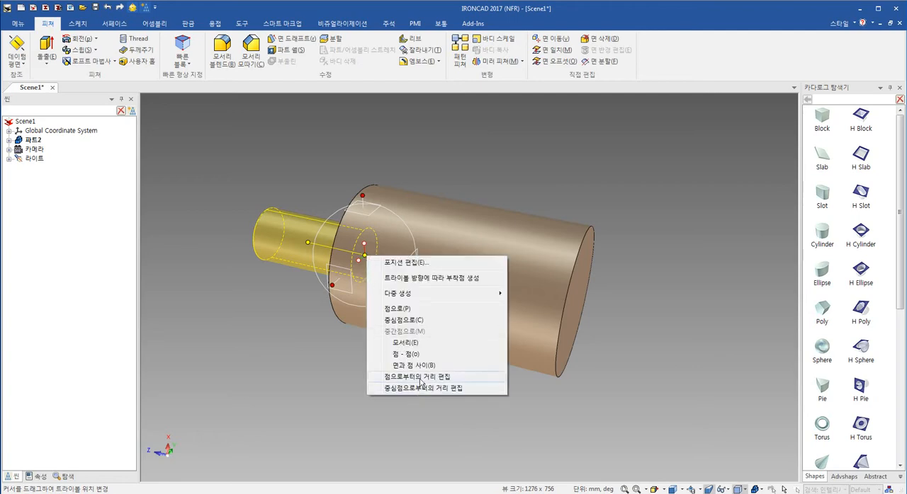
click(442, 365)
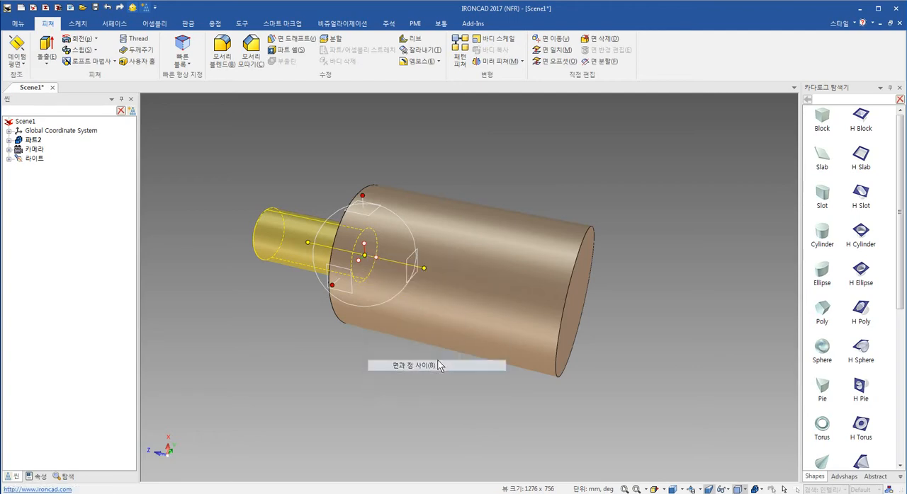
click(563, 305)
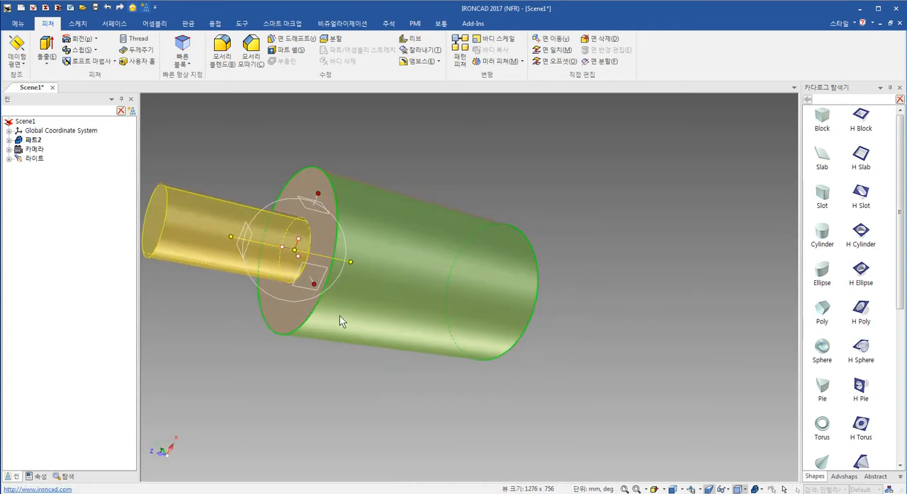
click(289, 305)
middle_drag(476, 298, 434, 298)
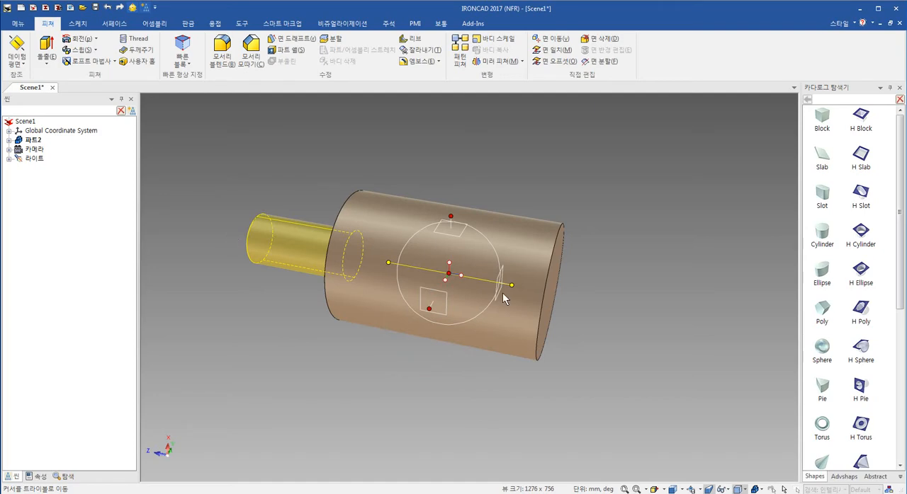
shift+middle_drag(502, 309, 482, 319)
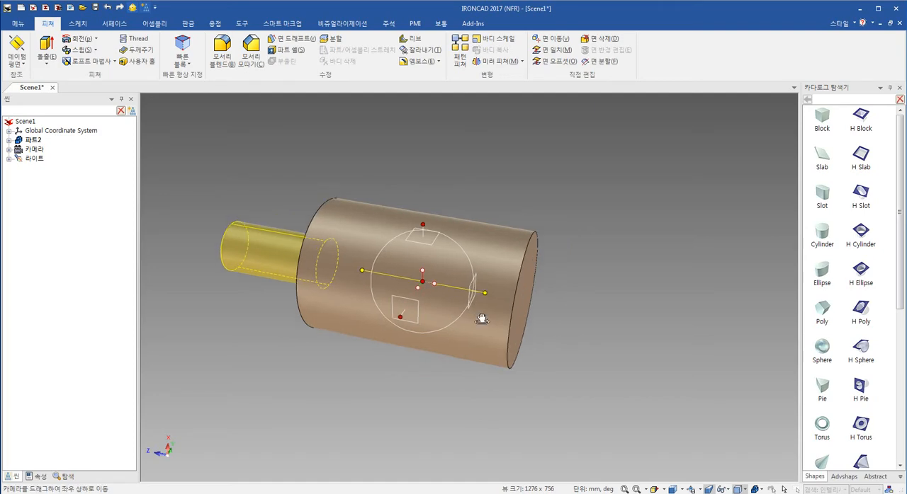
- Mirror the small cylinder as a linked copy onto the large cylinder's opposite end, using the TriBall's lengthwise axis
right_click(437, 285)
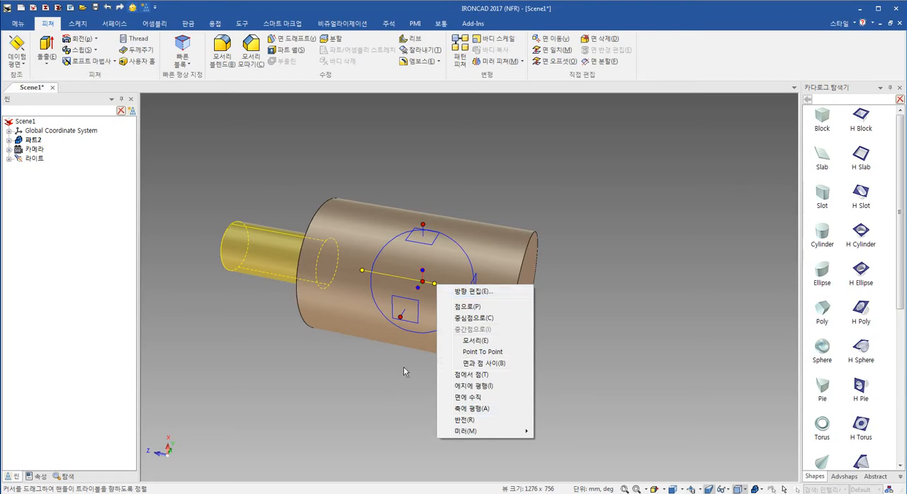
click(381, 395)
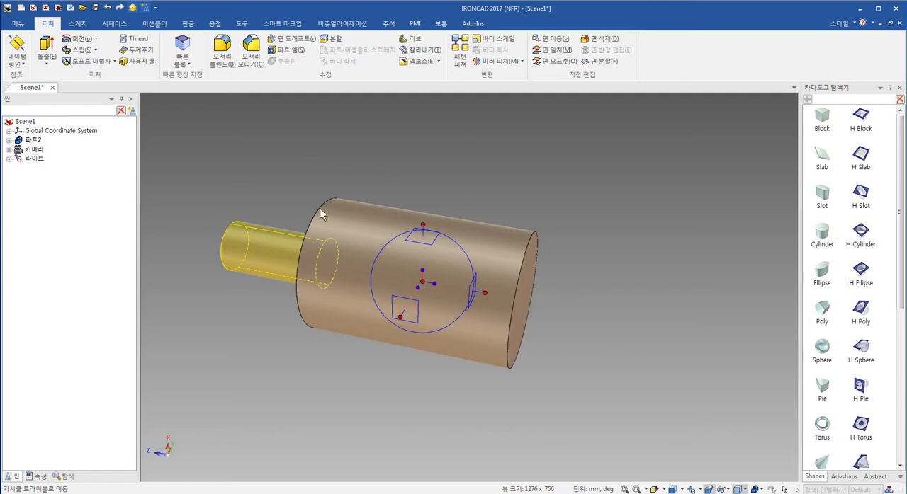
right_click(434, 285)
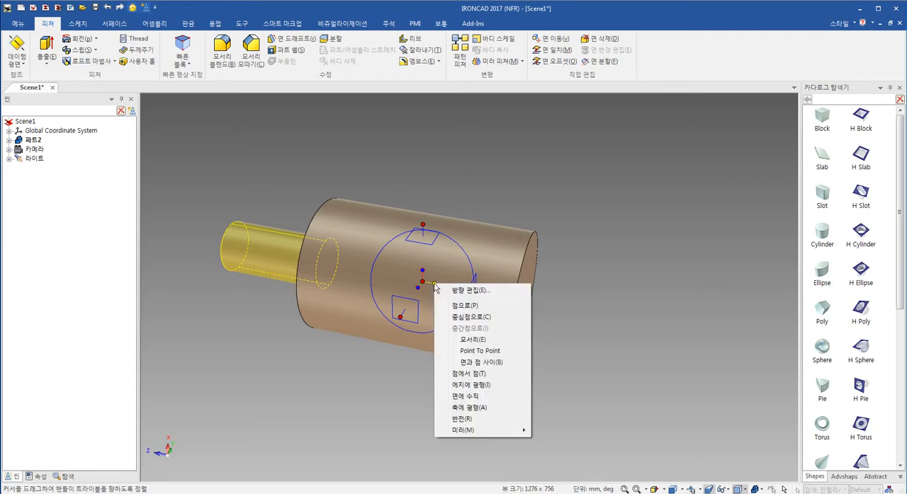
mouse_move(498, 431)
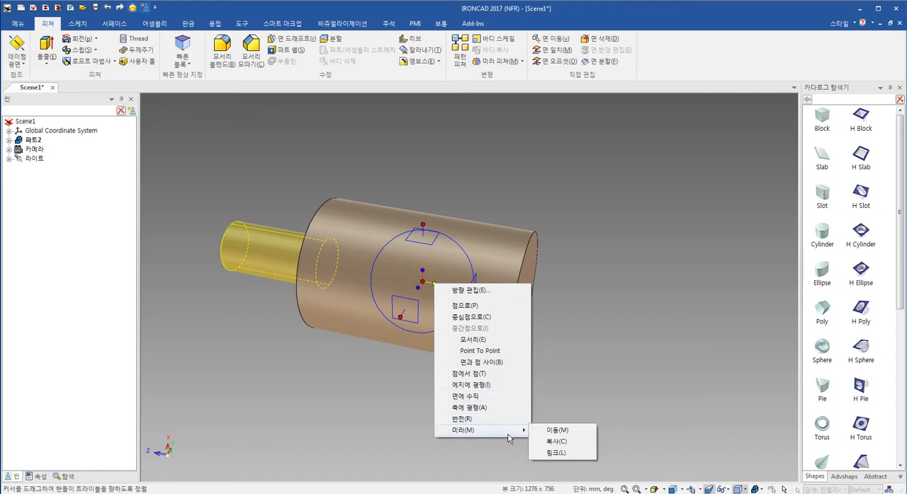
click(559, 453)
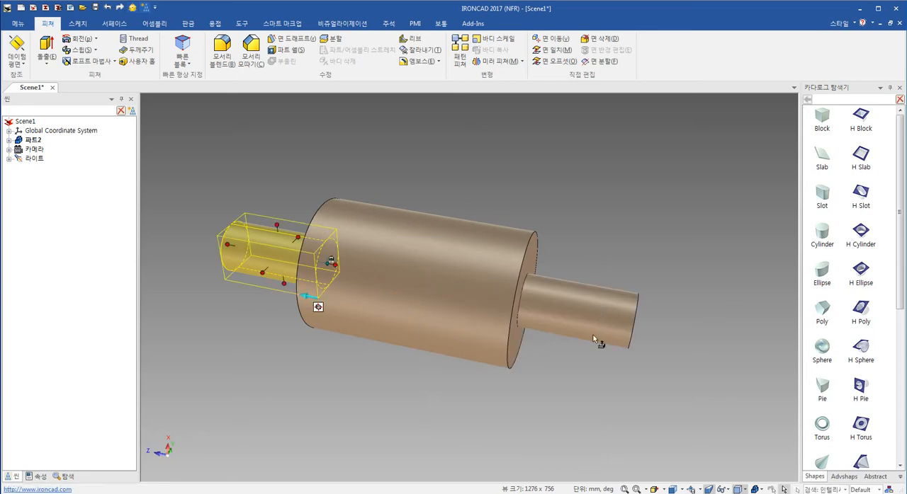
- Try enlarging the original small cylinder's diameter to about 80 mm to check its link with the mirrored copy
drag(277, 225, 274, 206)
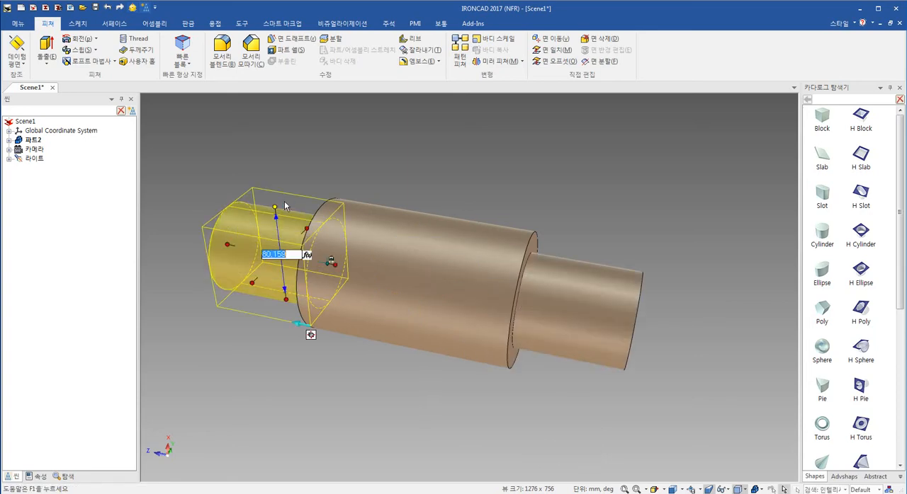
key(Escape)
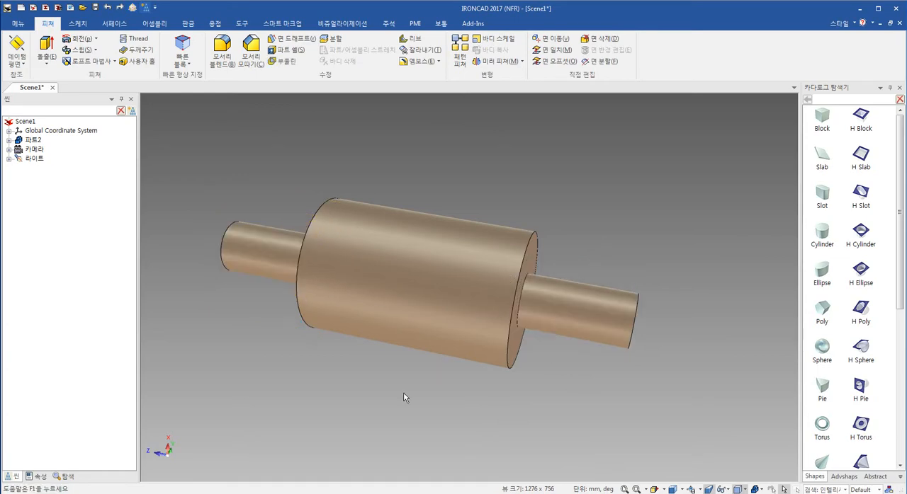
- Chamfer the outer end edges of both small cylinders and both end edges of the large cylinder with a 4 mm distance
middle_drag(401, 395, 470, 326)
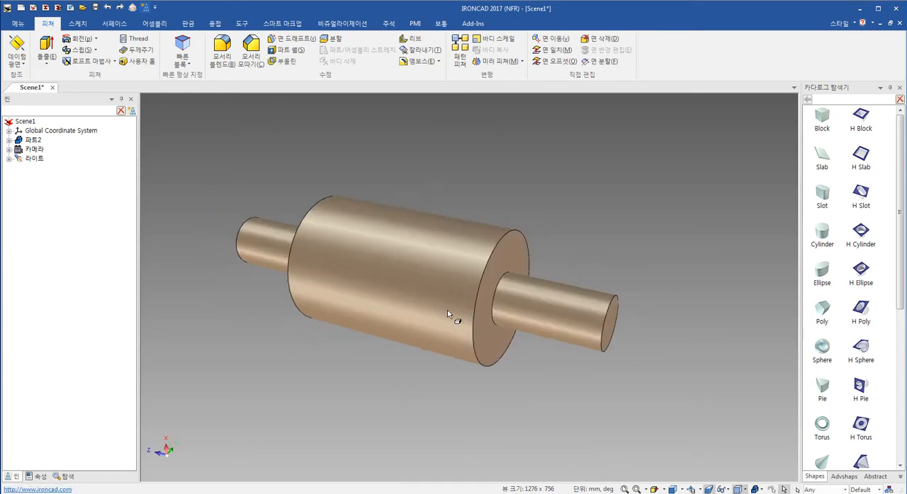
click(250, 51)
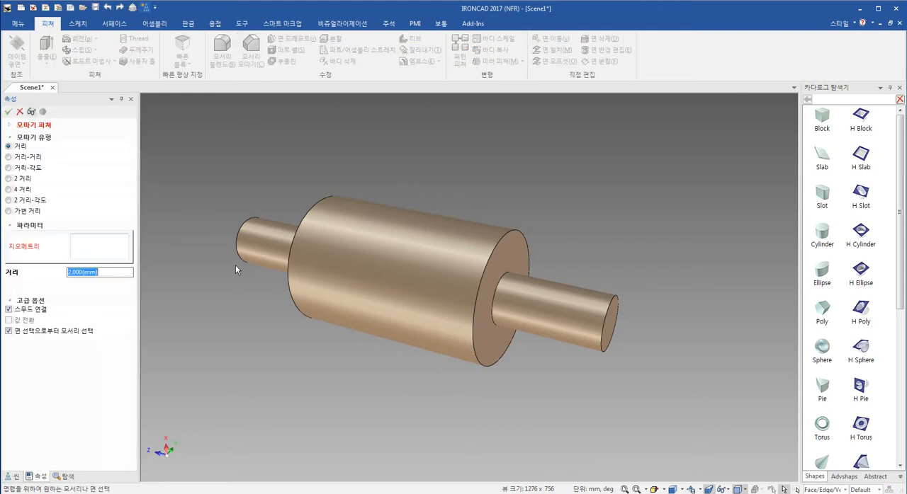
text(4)
click(235, 223)
click(285, 269)
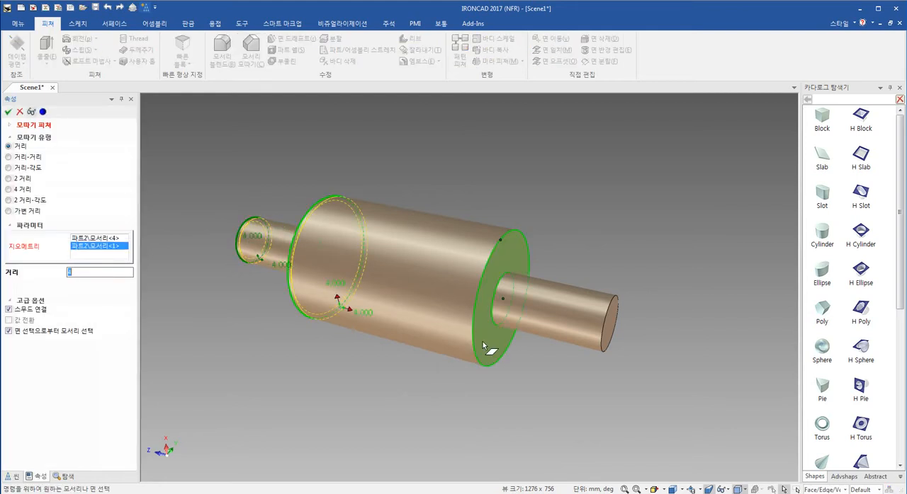
click(474, 356)
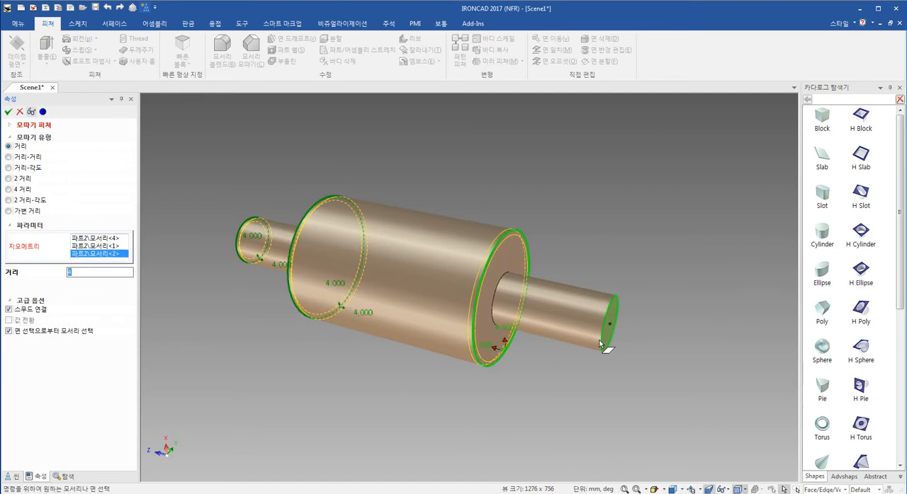
click(597, 346)
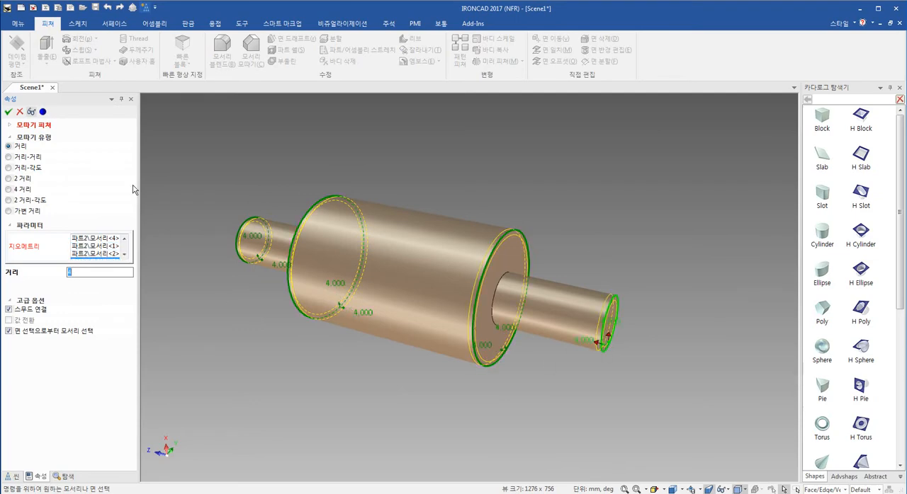
click(9, 112)
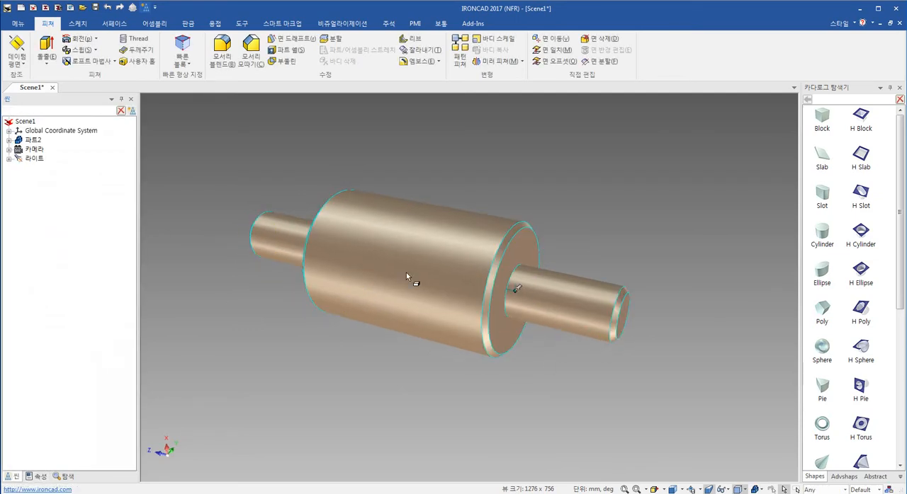
right_click(408, 289)
click(444, 370)
right_click(445, 364)
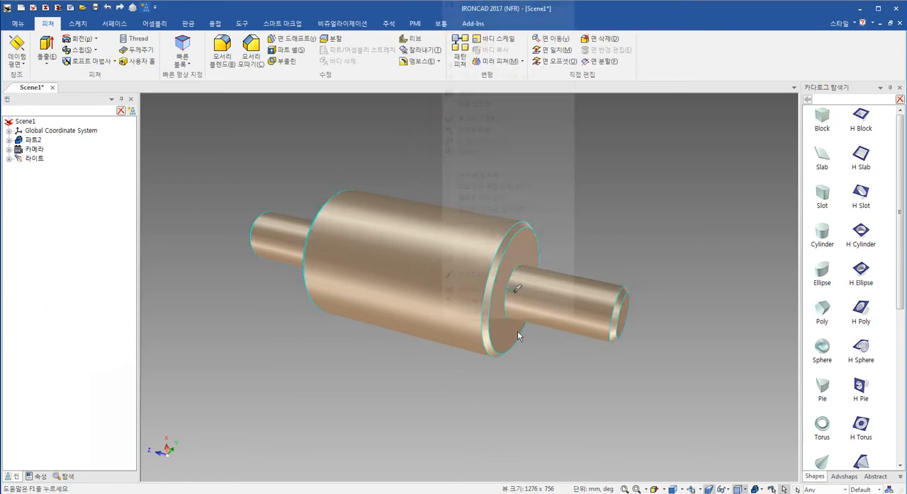
- Colour the entire shaft part solid magenta using its SmartPaint properties
click(535, 275)
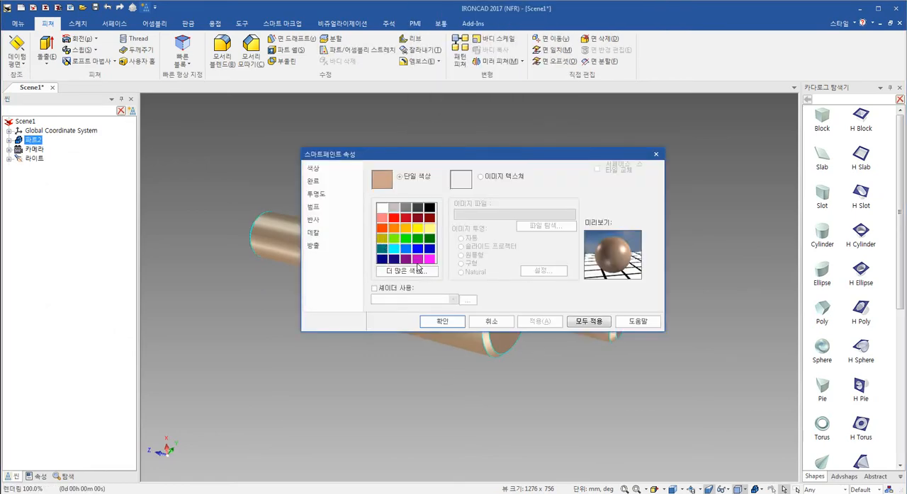
click(429, 259)
click(431, 322)
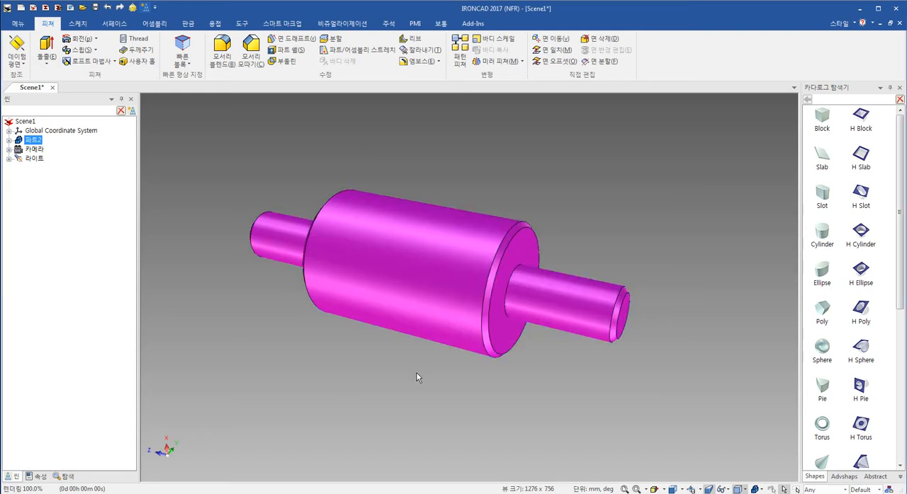
click(572, 394)
- Add a catalog Block as a separate part below the shaft and rotate it 90° with the TriBall
drag(571, 394, 550, 344)
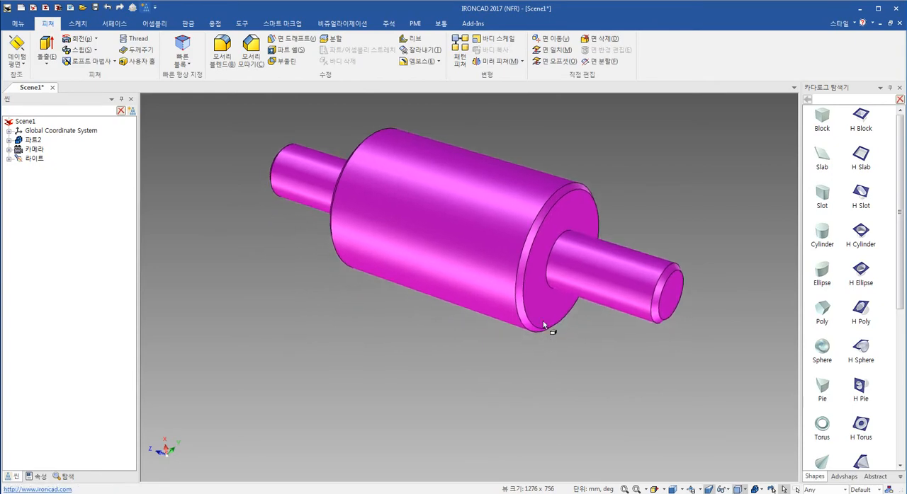
scroll(524, 284, down, 5)
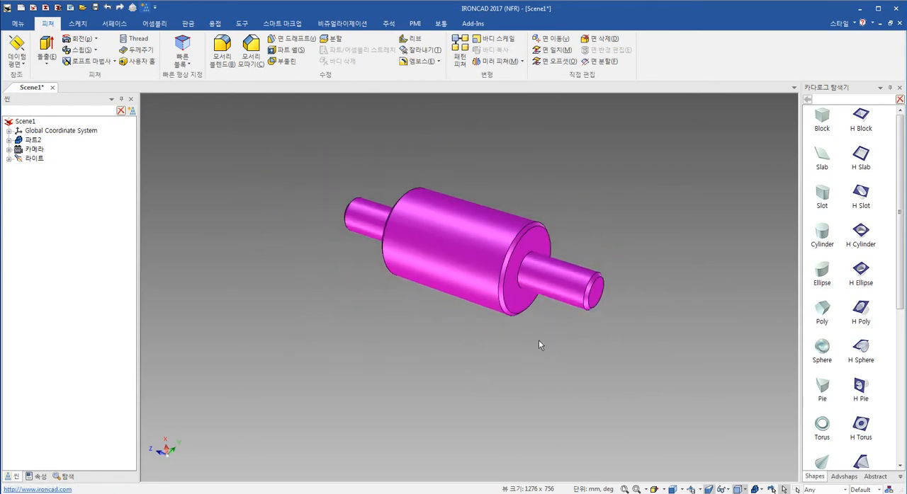
shift+middle_drag(584, 367, 553, 353)
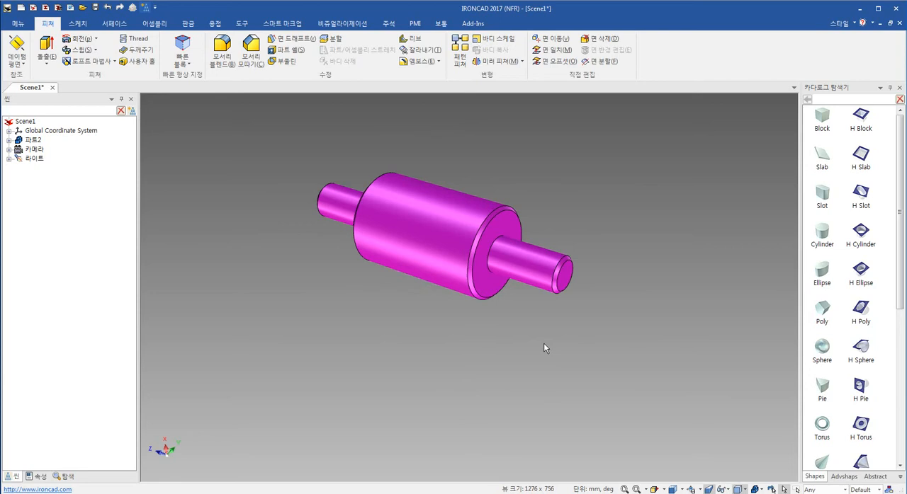
drag(821, 117, 439, 368)
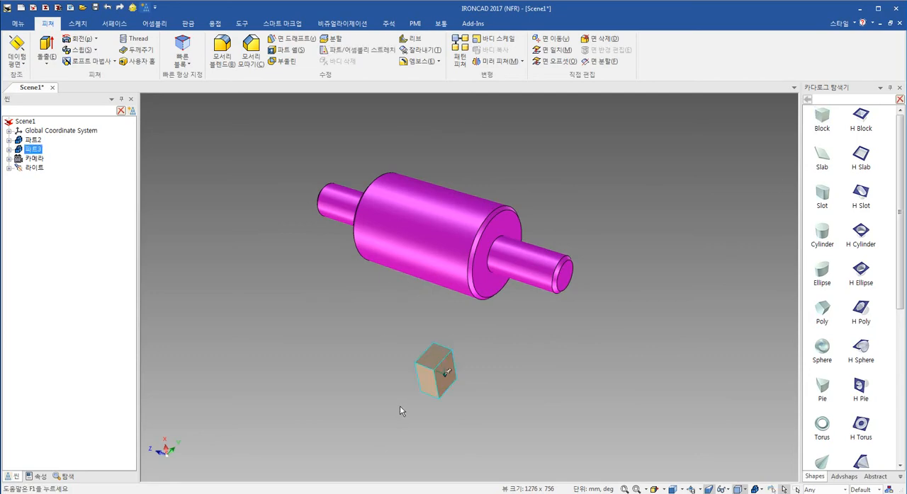
key(F10)
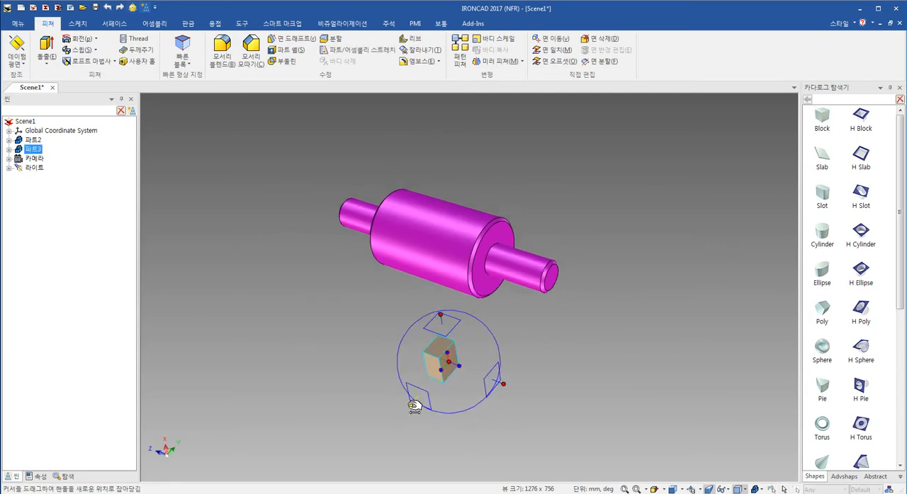
click(412, 406)
drag(457, 338, 479, 360)
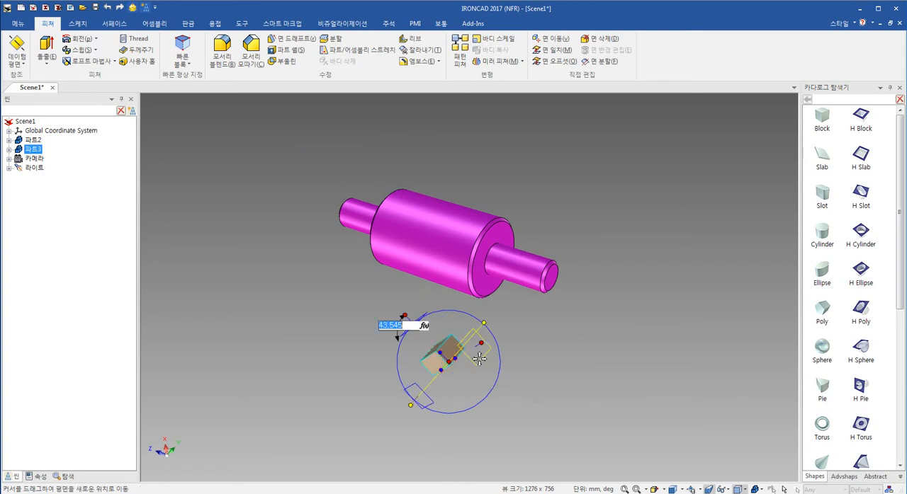
text(90)
key(Return)
key(F10)
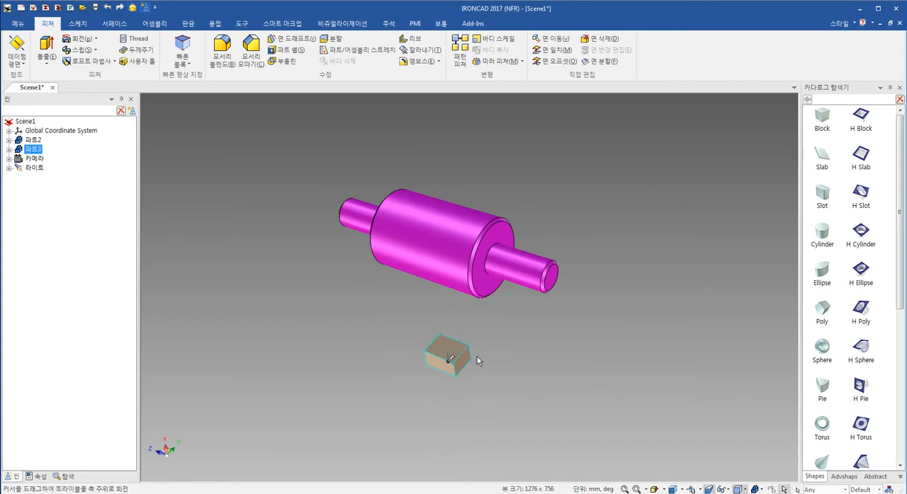
- Stretch the block parallel to the shaft until its ends line up with the outer ends of both small cylinders
click(435, 357)
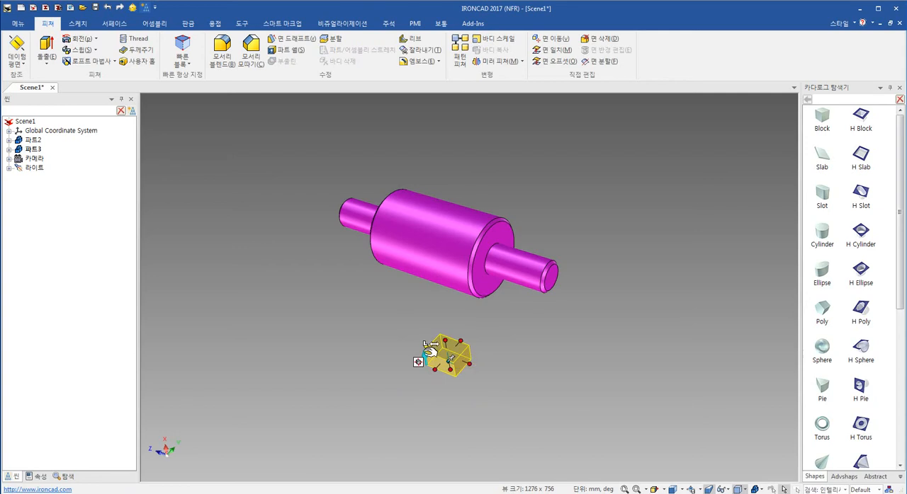
drag(469, 368, 552, 277)
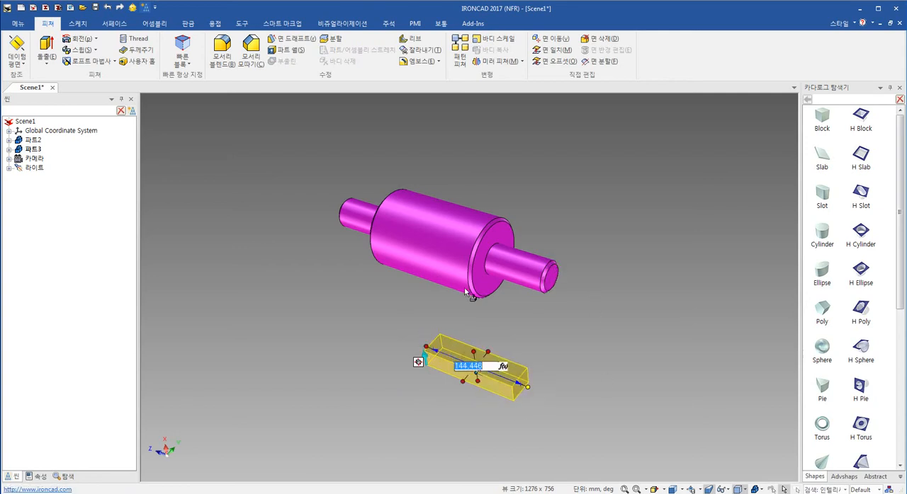
middle_drag(439, 324, 563, 324)
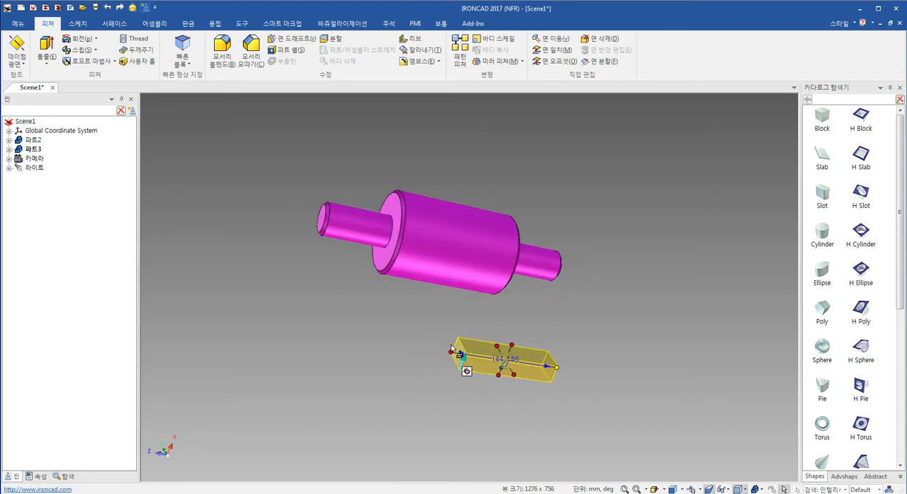
shift+drag(331, 247, 321, 216)
middle_drag(526, 359, 429, 347)
click(436, 388)
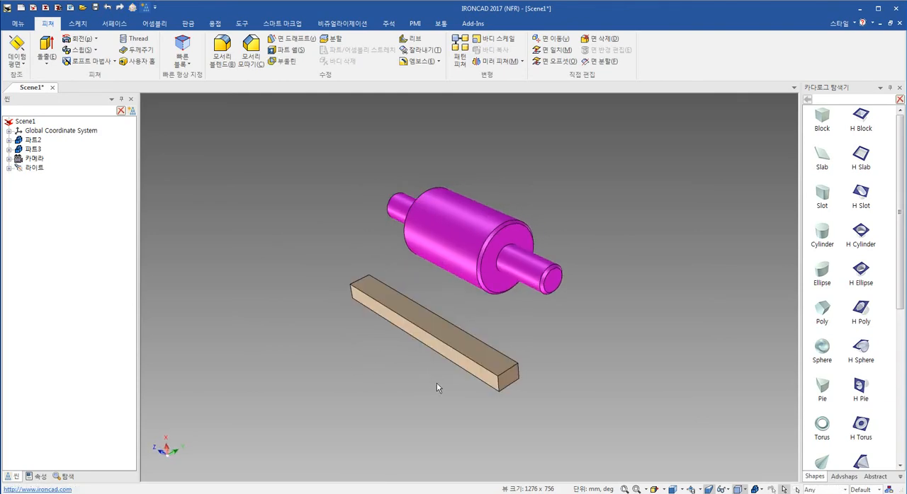
click(462, 347)
key(F10)
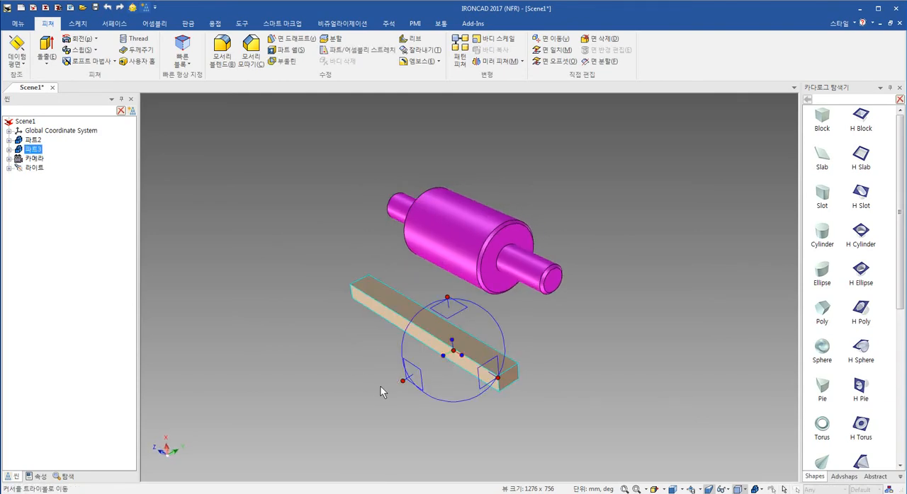
click(405, 383)
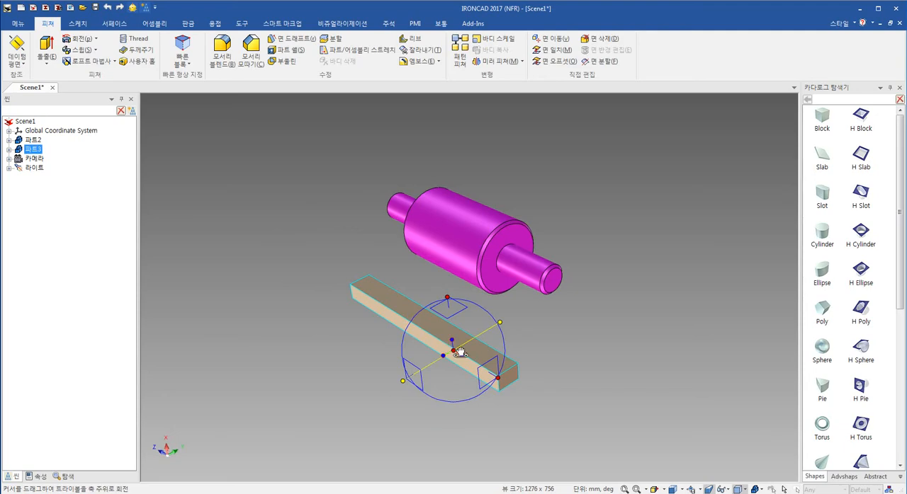
key(F10)
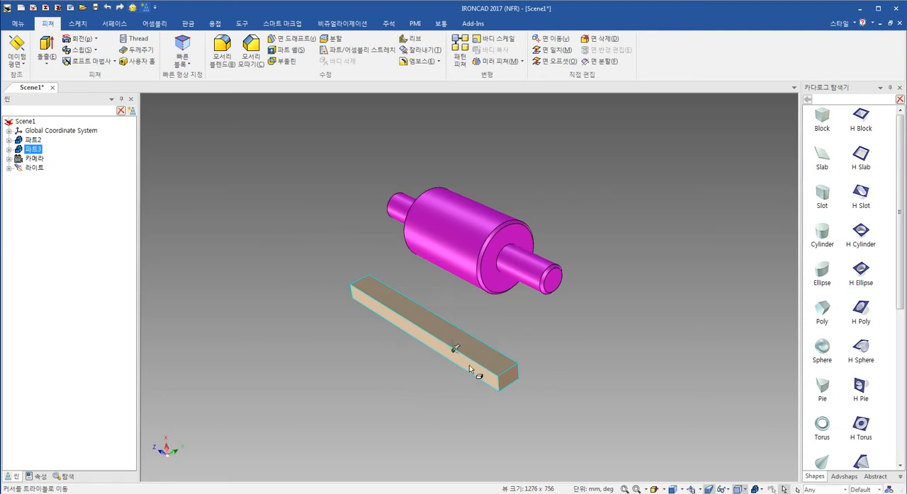
- Widen the block on both long sides into a plate about 462 mm wide beneath the shaft
click(474, 346)
drag(443, 320, 639, 232)
drag(415, 340, 337, 365)
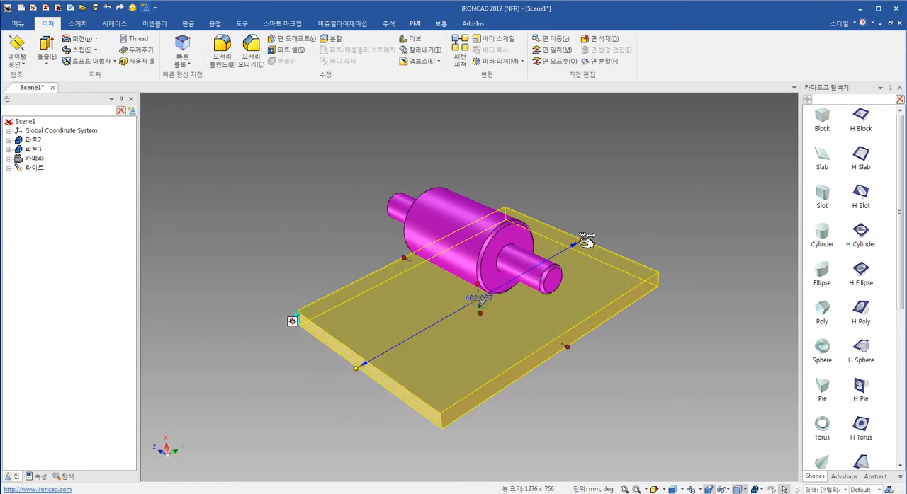
- Orient the view square to the plate's end face and switch from perspective to parallel projection
key(F7)
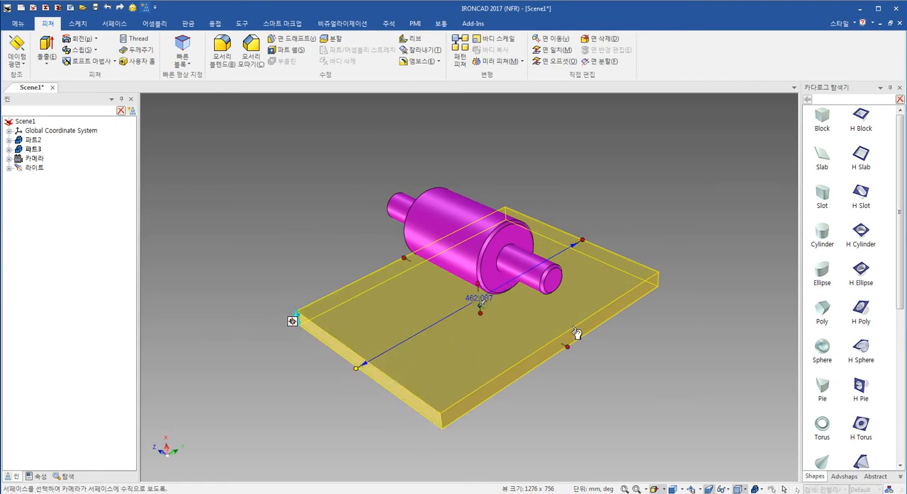
click(575, 334)
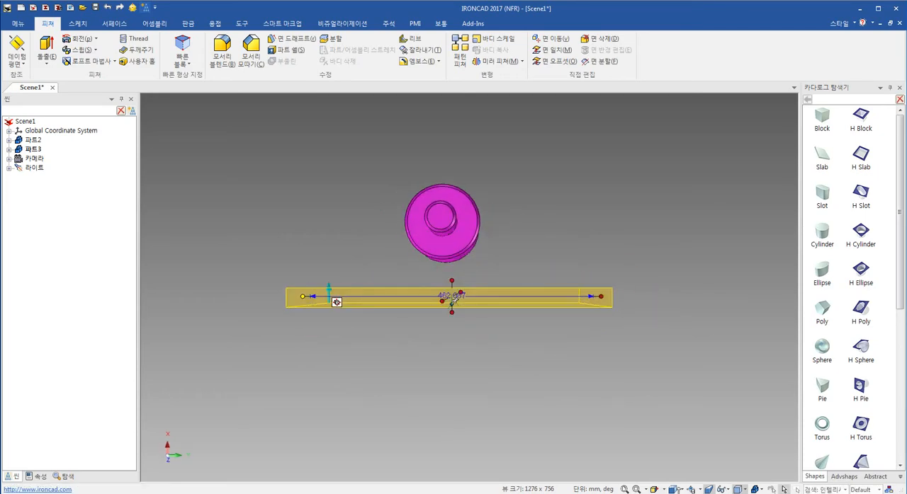
click(709, 489)
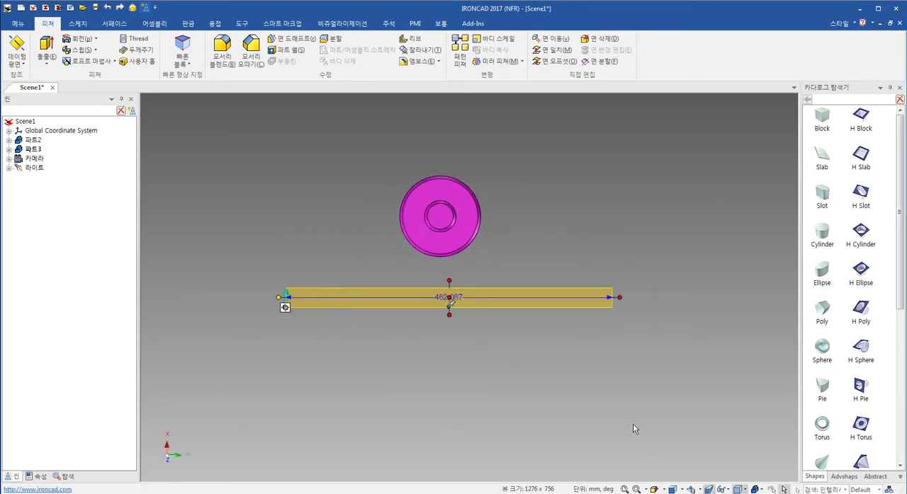
click(531, 388)
- Snap one side of the plate's width to the large cylinder's centre, then add 250 mm to the width
shift+middle_drag(482, 357, 472, 395)
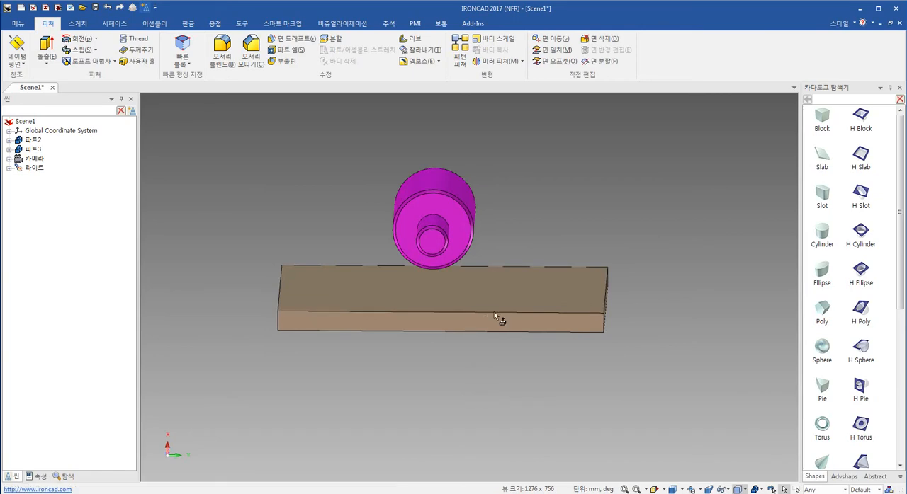
click(380, 325)
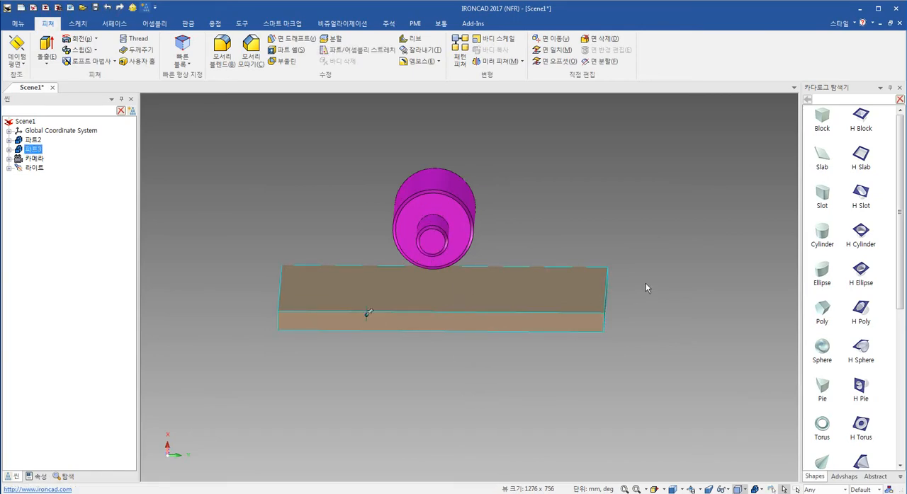
click(495, 307)
right_click(613, 300)
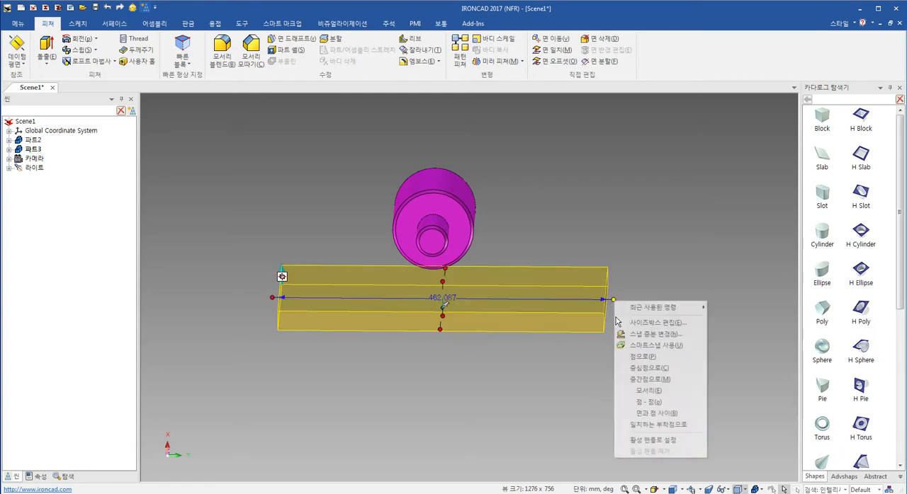
click(694, 368)
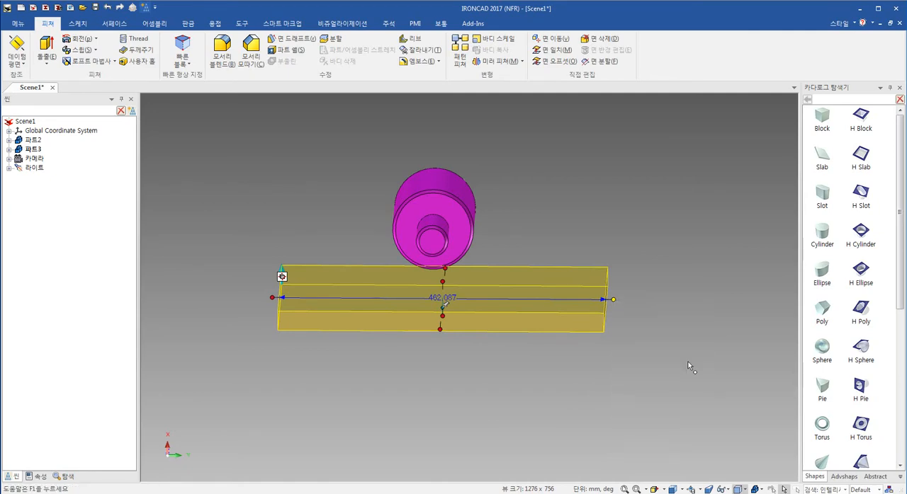
click(452, 183)
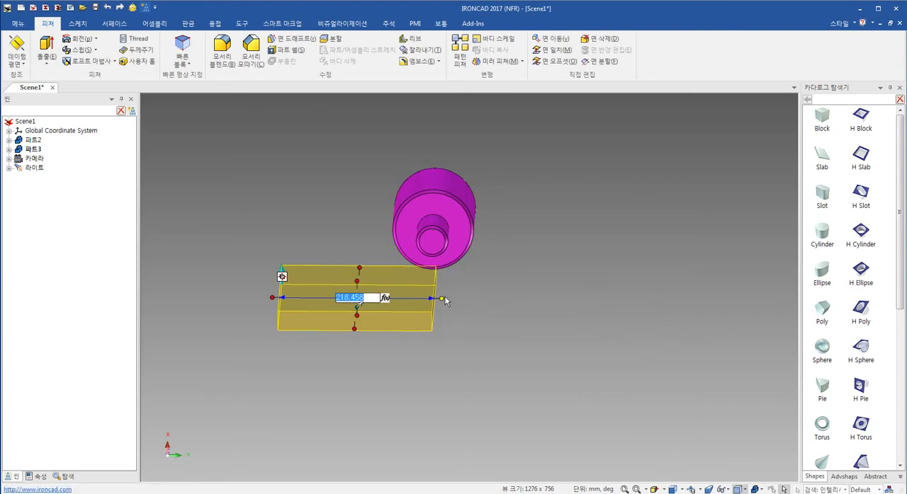
click(372, 297)
text(+)
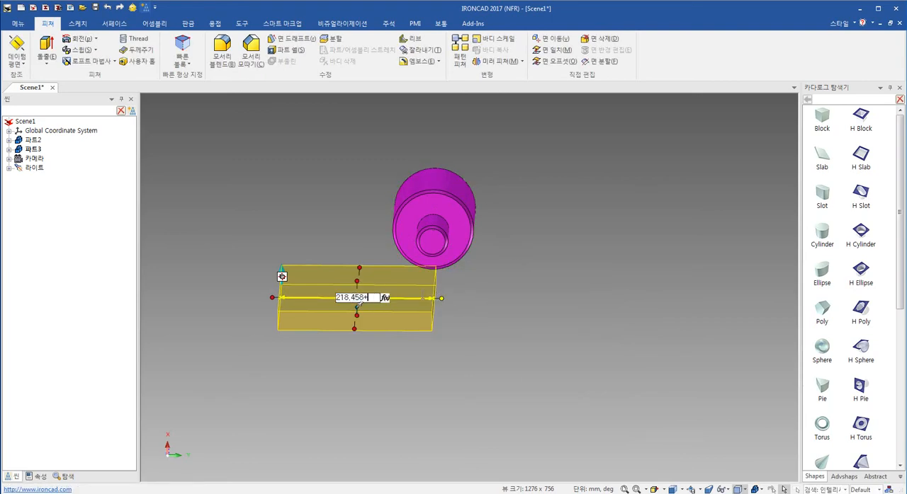
text(250)
key(Return)
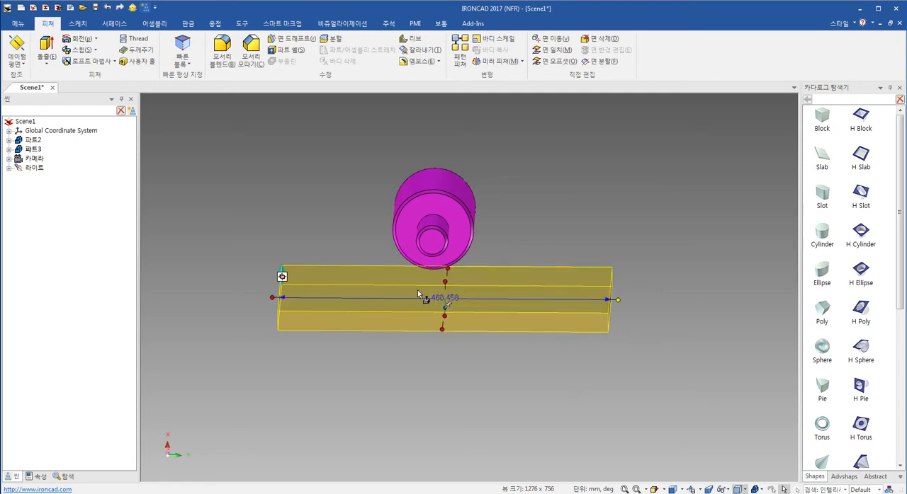
- Snap the plate's opposite side to the large cylinder's centre and set the total width to 500 mm
right_click(274, 298)
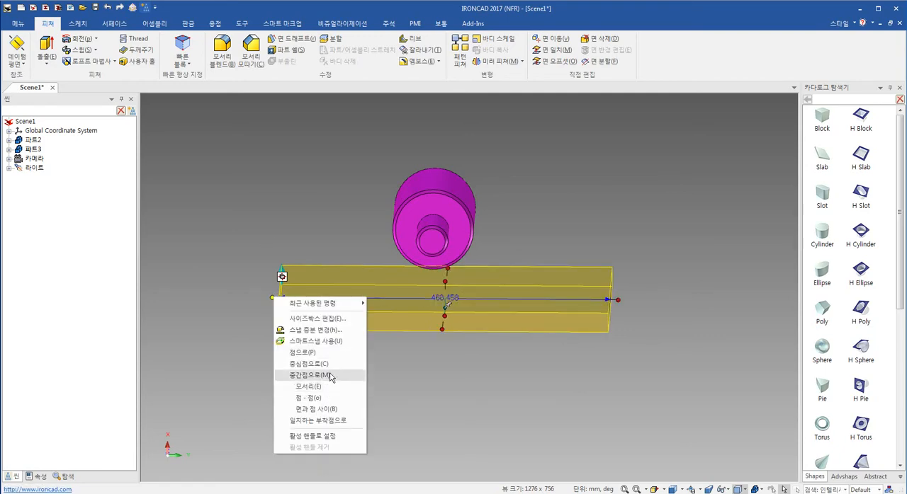
click(336, 366)
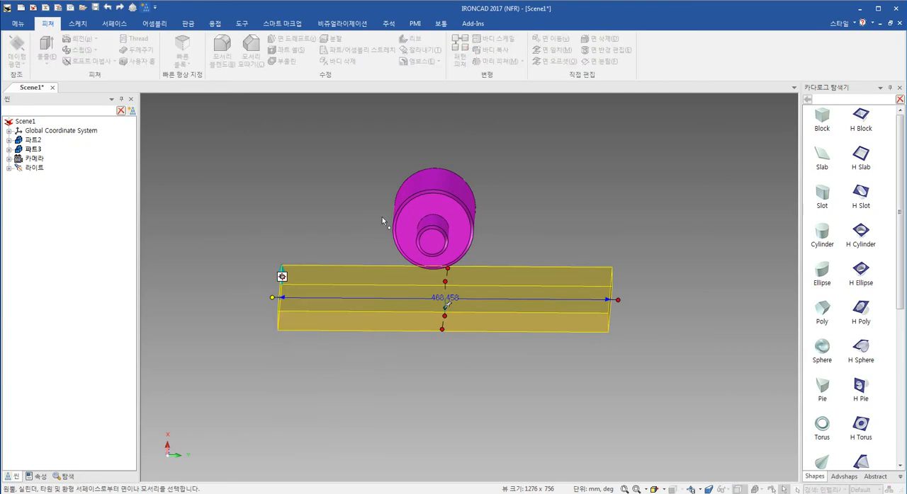
click(439, 186)
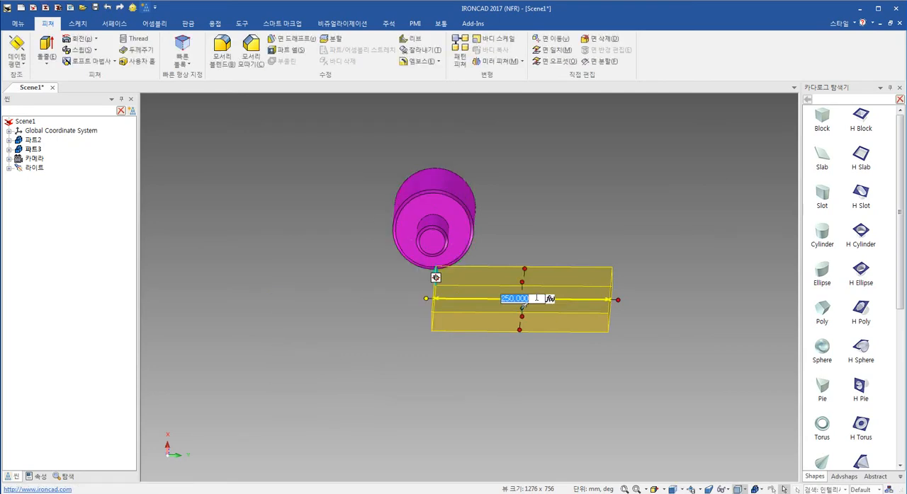
text(500)
key(Return)
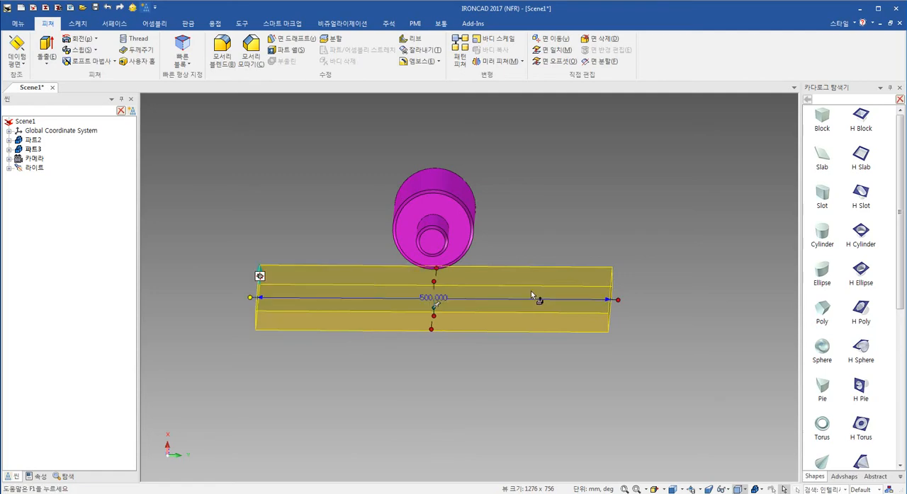
- Set the base plate's thickness to 20 mm
click(477, 379)
middle_drag(477, 379, 487, 363)
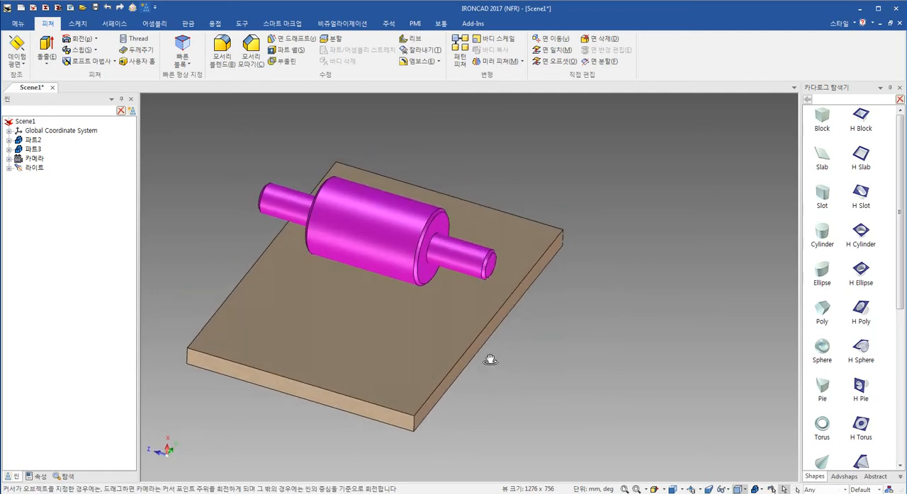
click(446, 344)
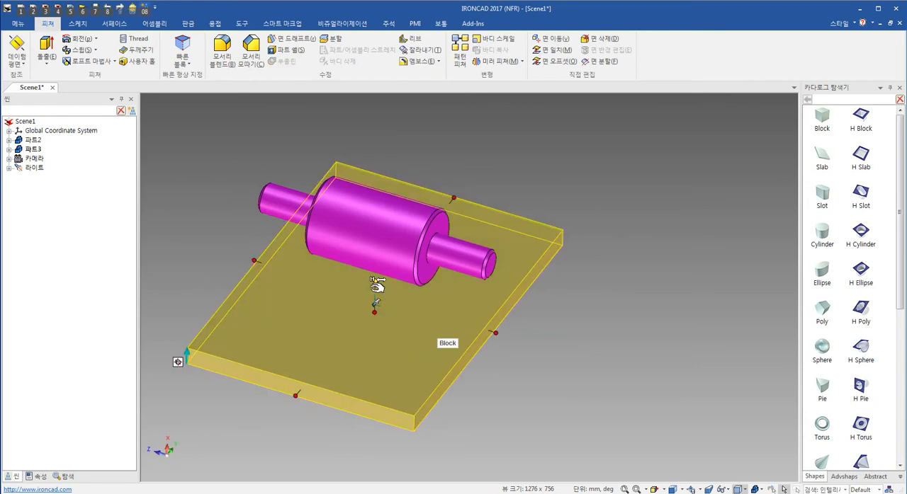
click(374, 314)
text(20)
key(Return)
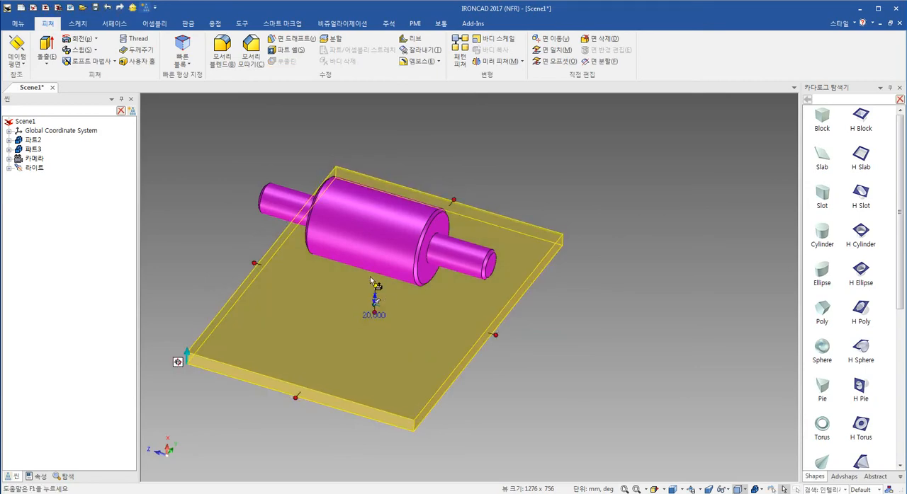
click(603, 364)
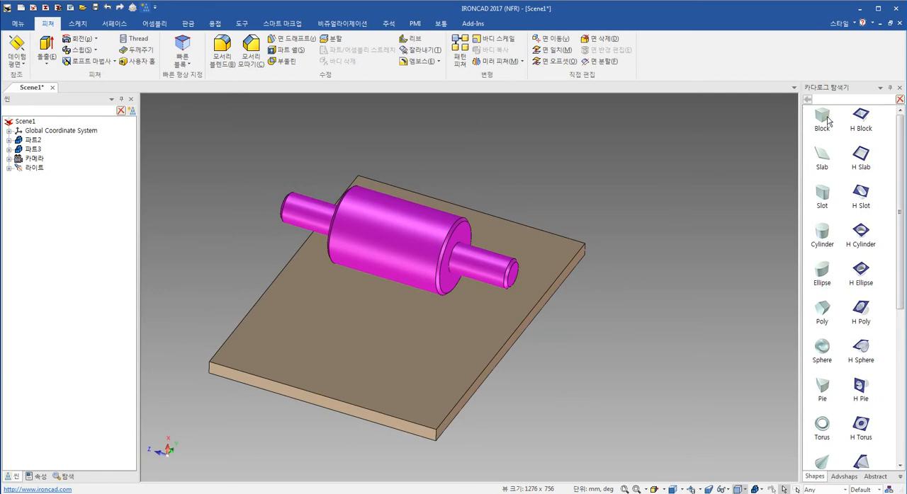
- Try adding a catalog Block to the base plate as an IntelliShape feature, inspect it within the plate part, and delete it
drag(827, 120, 410, 382)
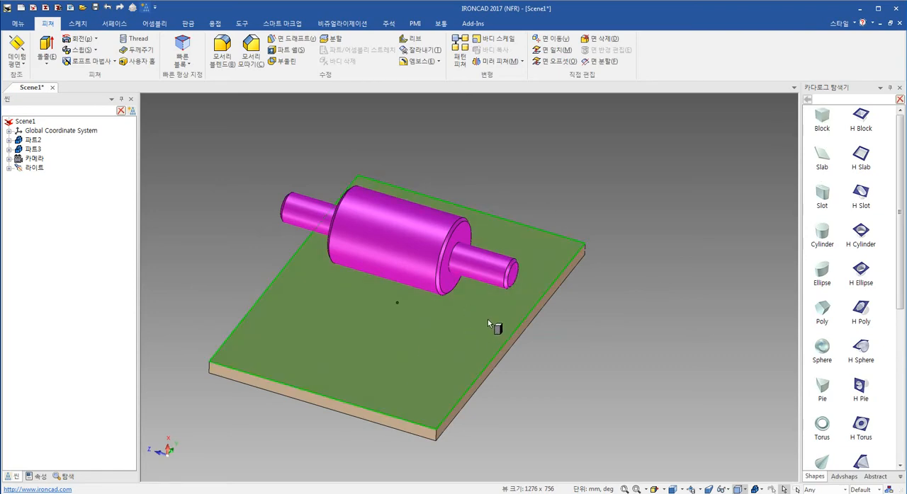
right_drag(487, 319, 493, 324)
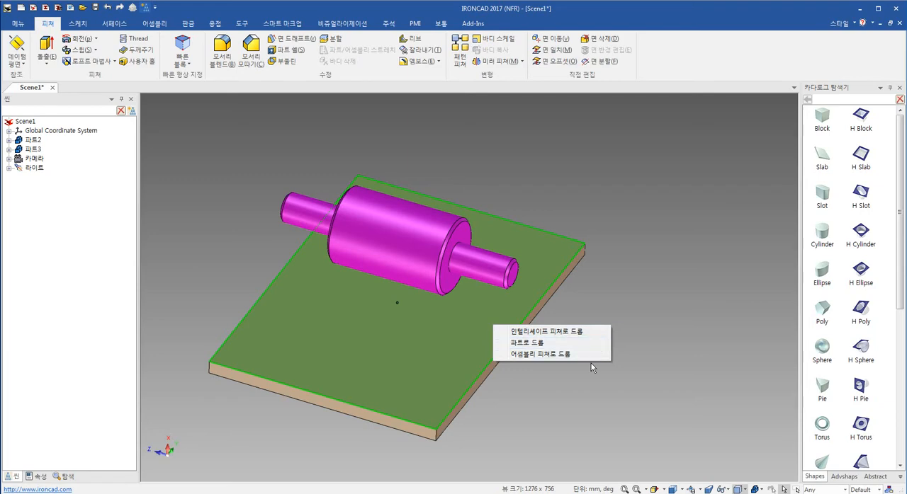
click(546, 331)
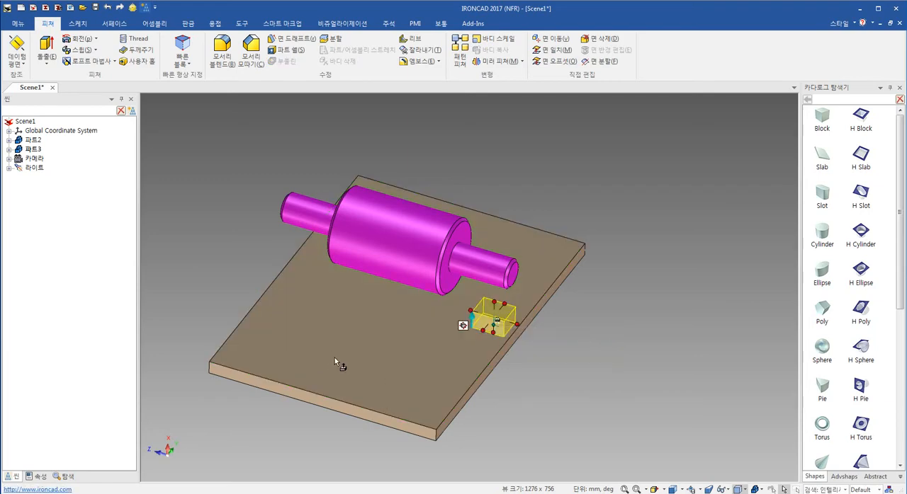
click(10, 158)
click(9, 150)
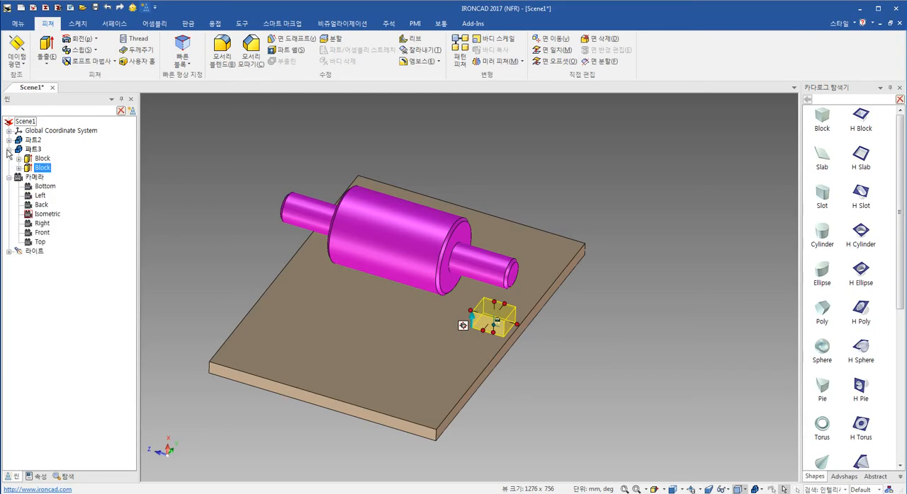
click(9, 177)
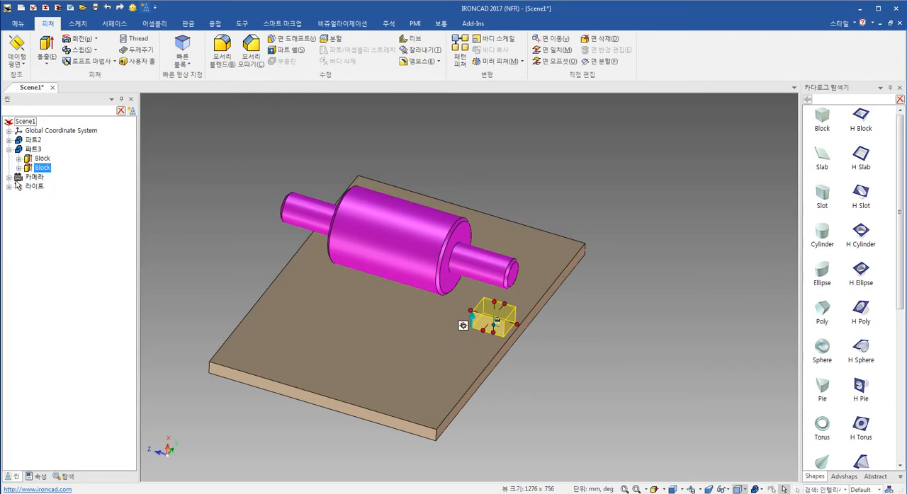
click(503, 334)
key(Delete)
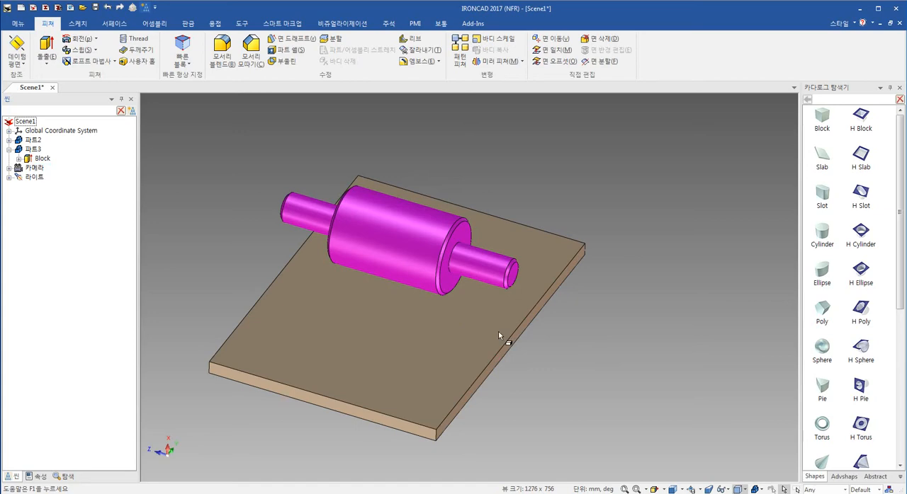
- Add a catalog Block on the plate's top face near the shaft's small end as a separate part
click(823, 122)
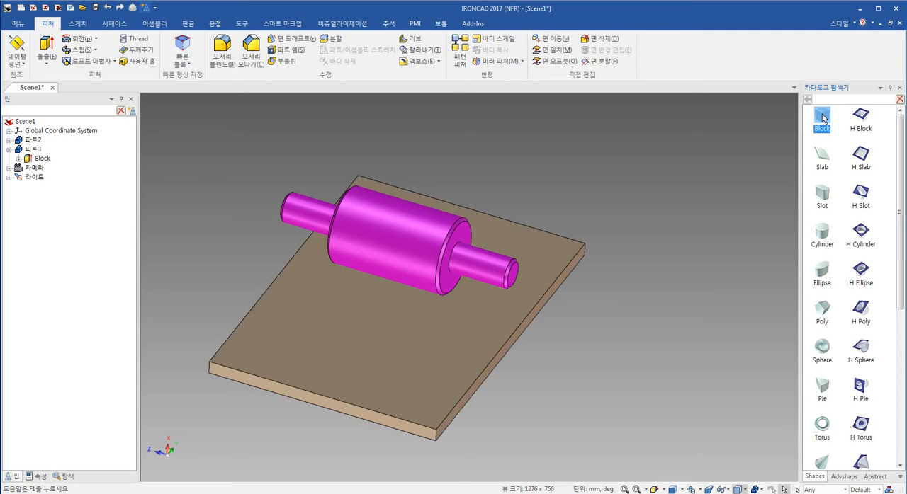
drag(823, 119, 489, 312)
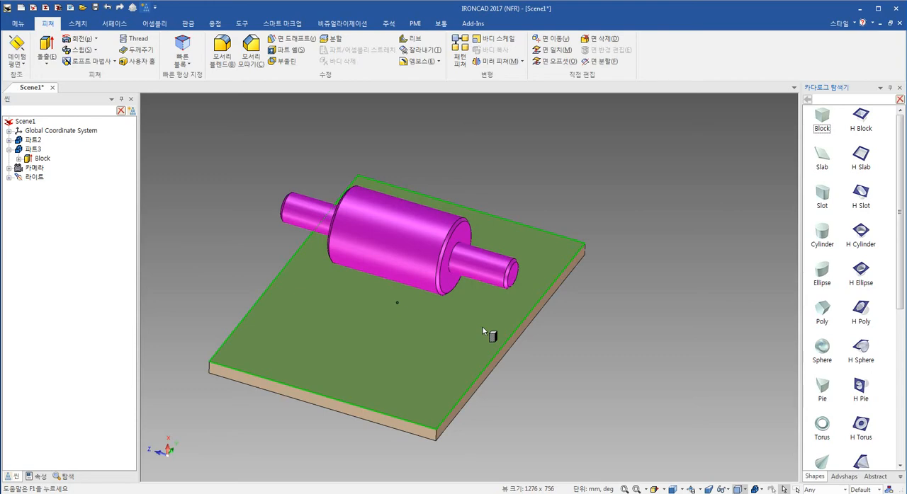
right_drag(488, 332, 487, 332)
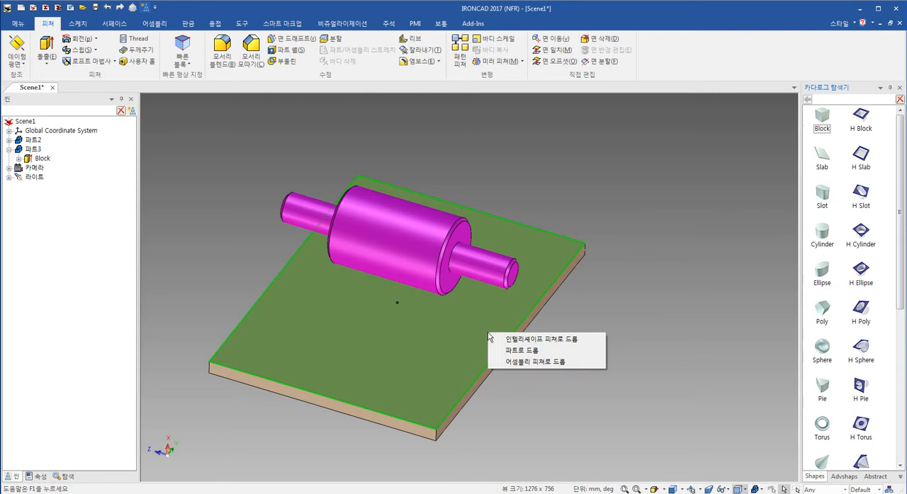
click(571, 358)
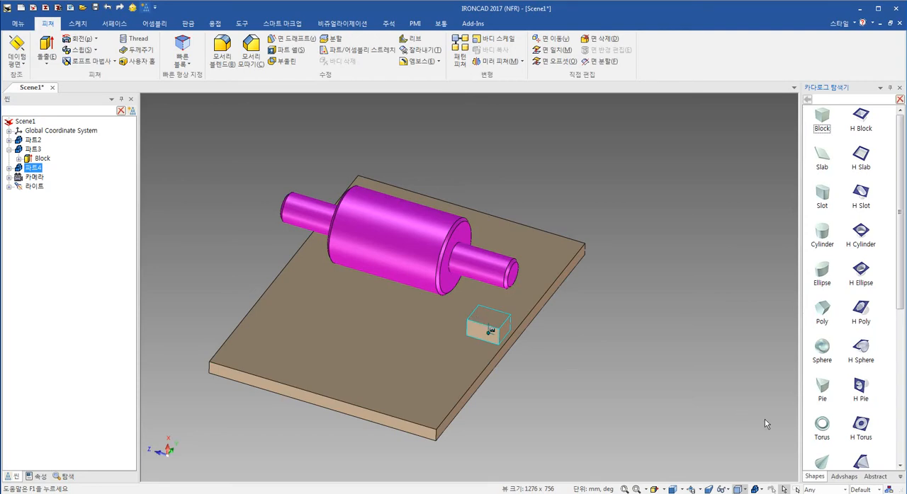
- Colour the new block with Firebrick2 from the Colors catalog
click(900, 478)
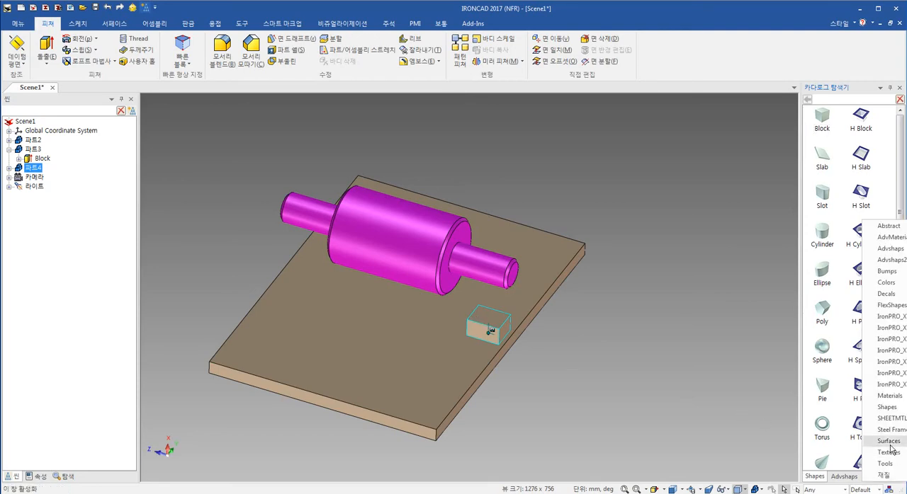
click(887, 283)
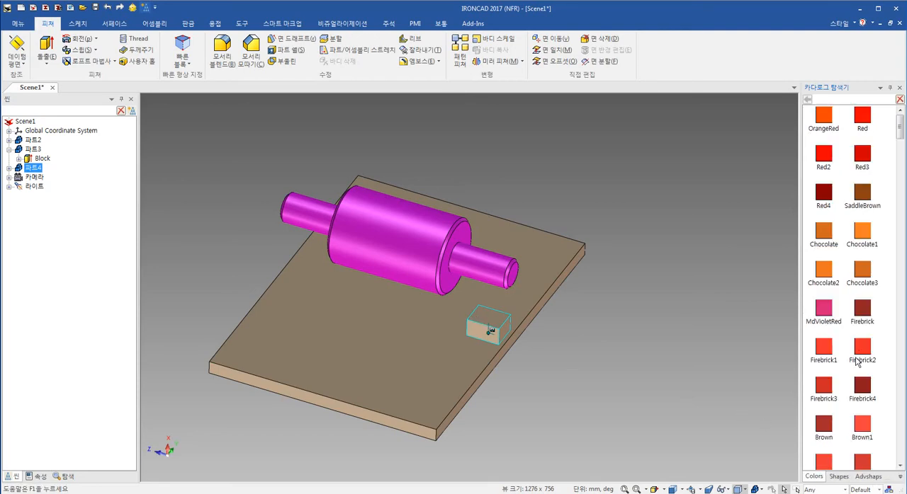
drag(862, 347, 496, 328)
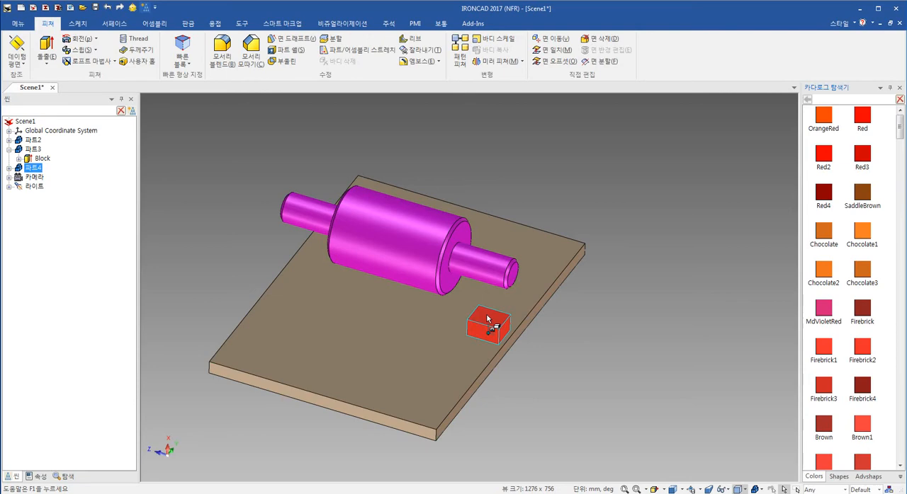
key(F3)
drag(471, 373, 390, 335)
key(Escape)
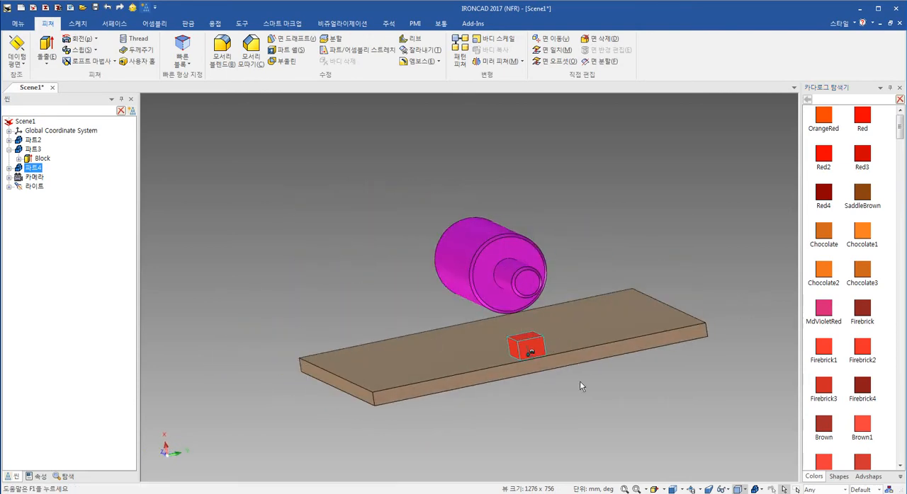
middle_drag(574, 330, 601, 380)
key(F10)
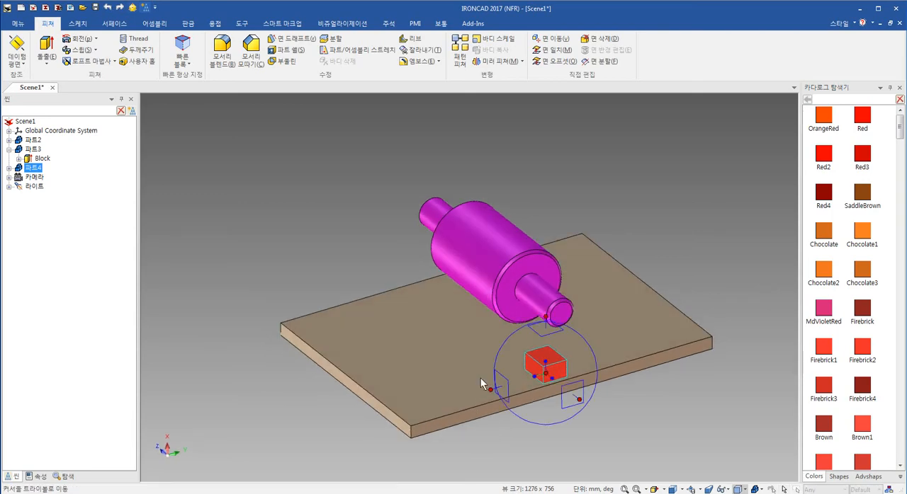
click(494, 391)
click(634, 437)
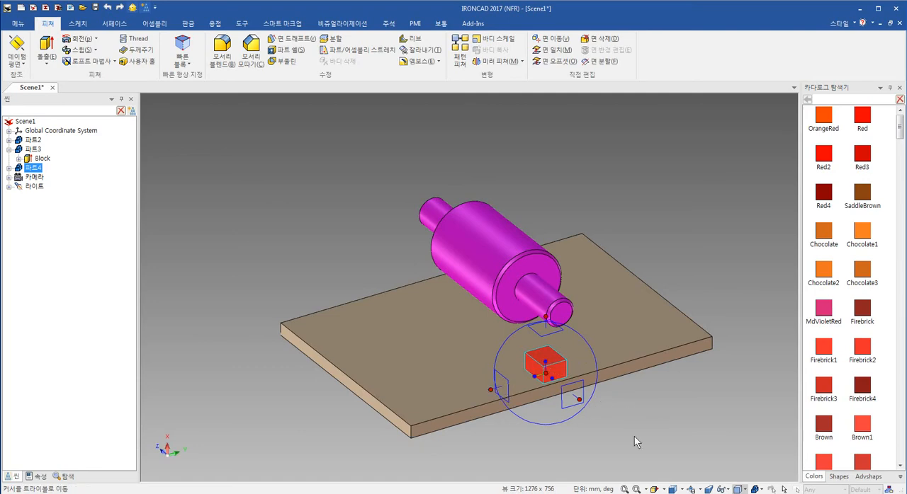
click(581, 402)
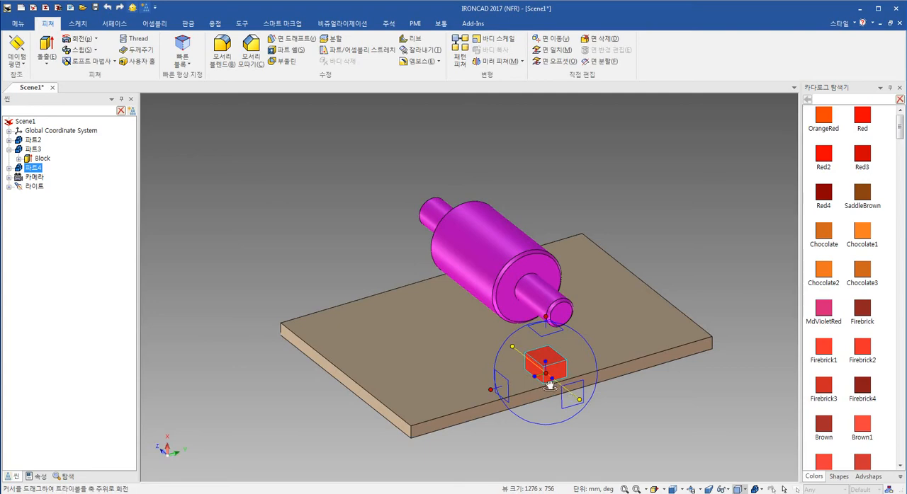
click(627, 394)
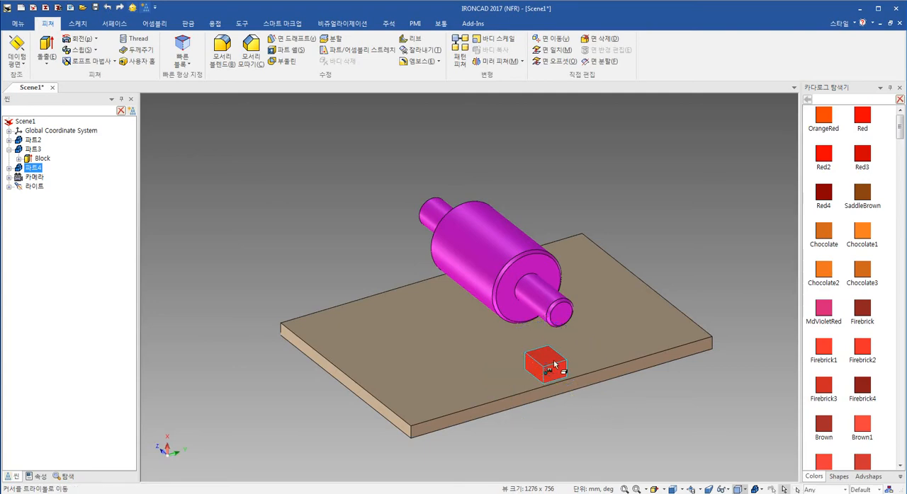
- Resize the red block freehand, lengthening it slightly along the shaft direction and narrowing it across
scroll(561, 374, up, 5)
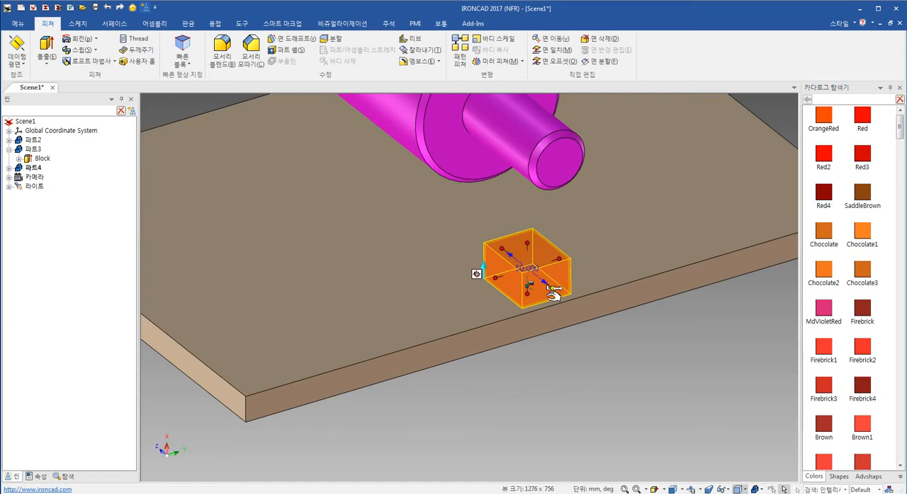
drag(552, 294, 563, 319)
shift+middle_drag(596, 254, 569, 301)
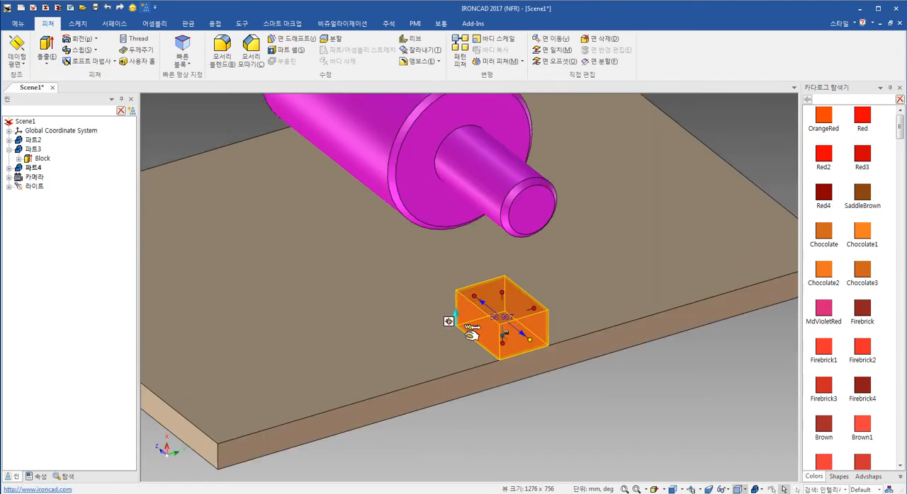
drag(471, 334, 425, 253)
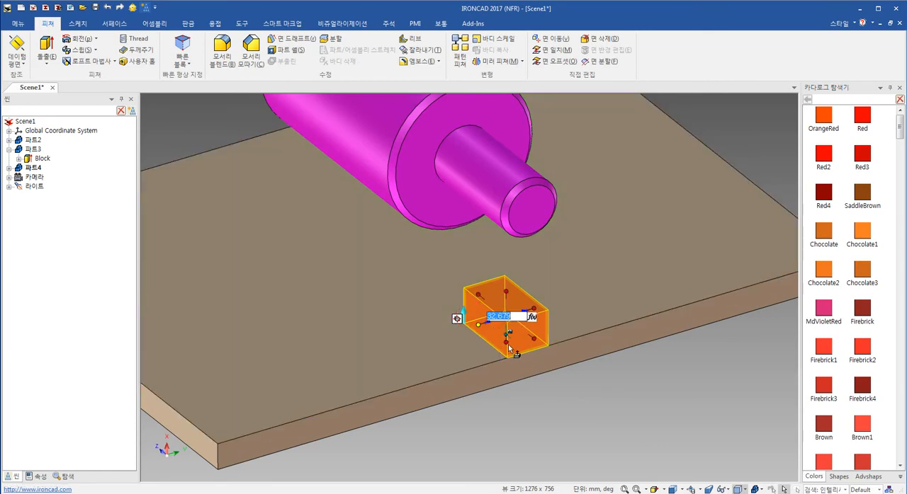
- Detach the red block's TriBall and move it to the midpoint of the top edge on the block's outer end
key(F10)
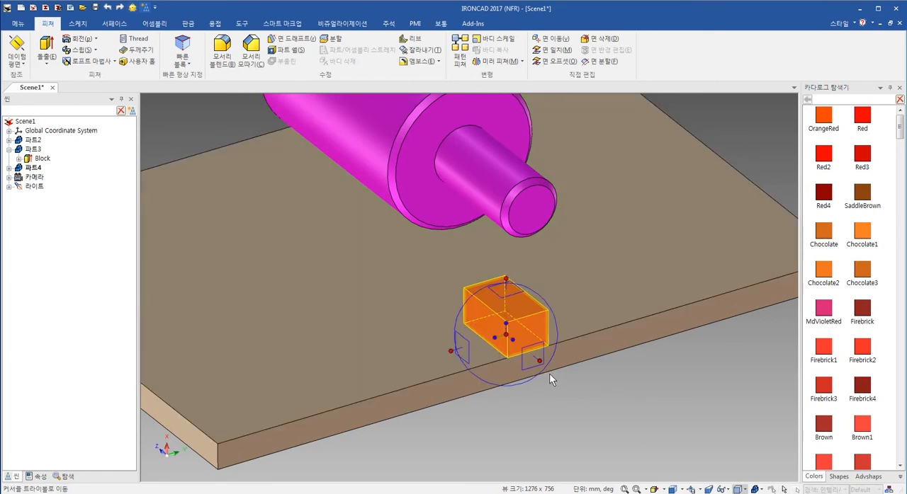
key(space)
right_click(507, 338)
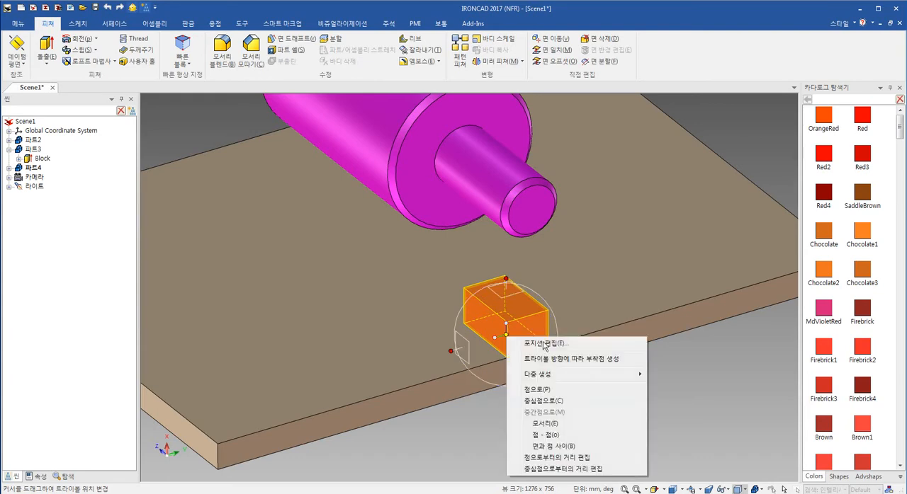
click(565, 422)
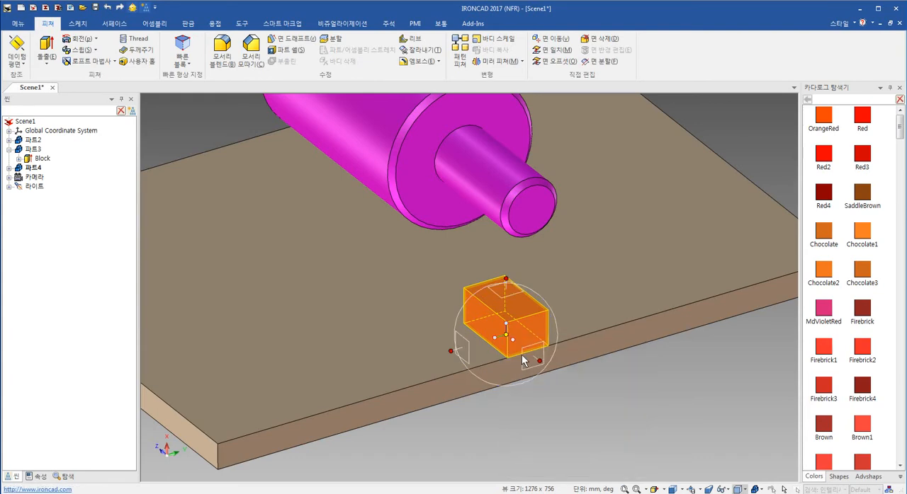
click(532, 315)
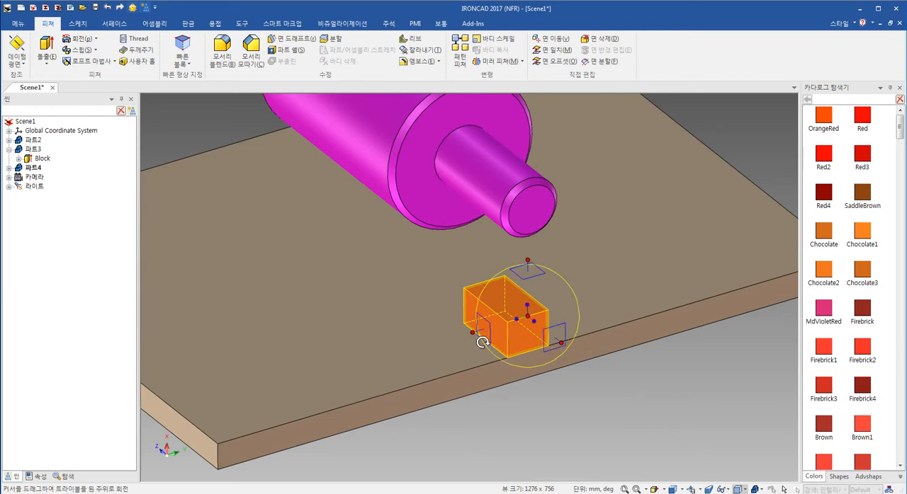
- Reattach the TriBall and align the block across the plate with the small cylinder's centre, restricted to the width axis
key(space)
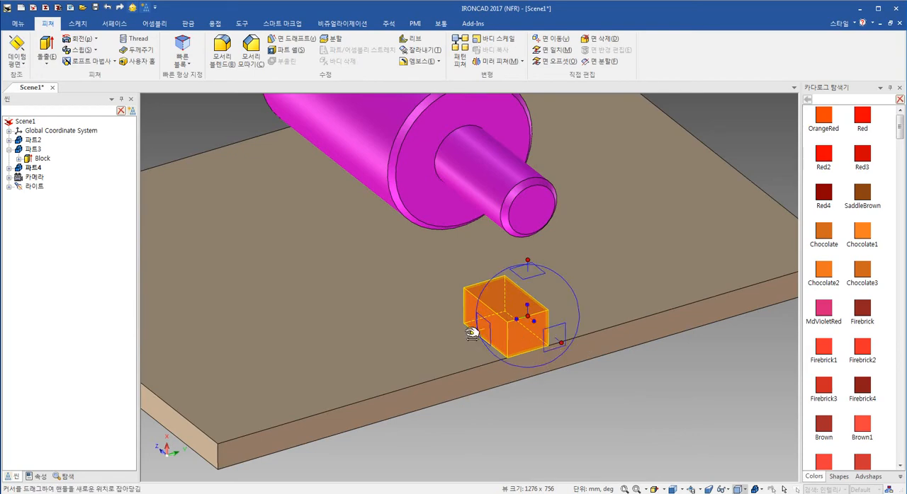
right_click(528, 316)
click(563, 380)
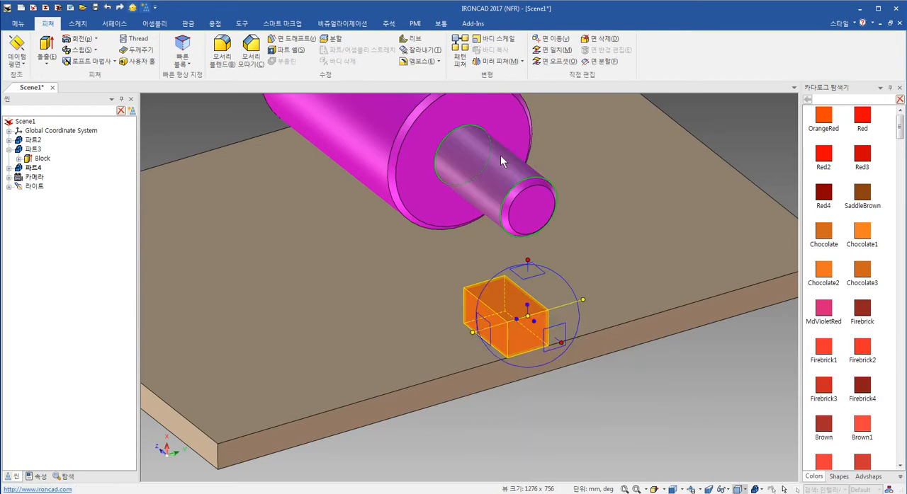
click(500, 155)
key(F10)
scroll(519, 383, down, 1)
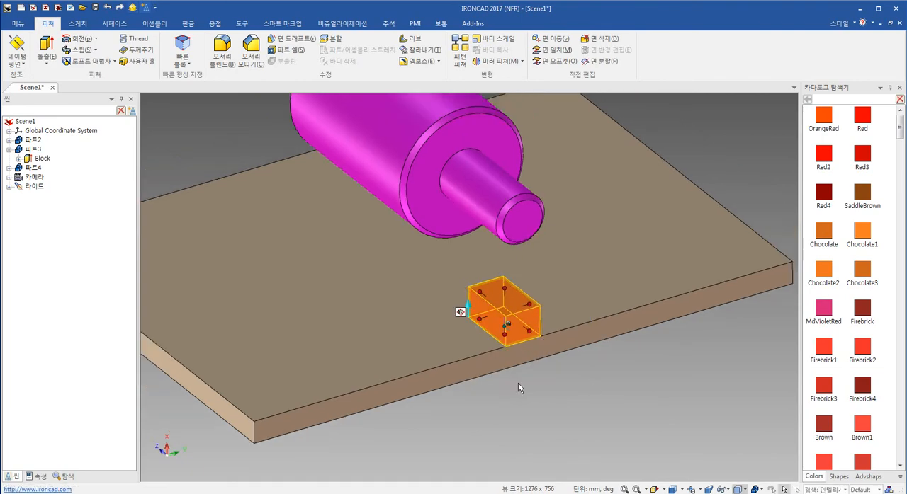
- Move the red block part's detached TriBall to the midpoint of the plate's top edge running parallel to the shaft
middle_drag(500, 404, 610, 412)
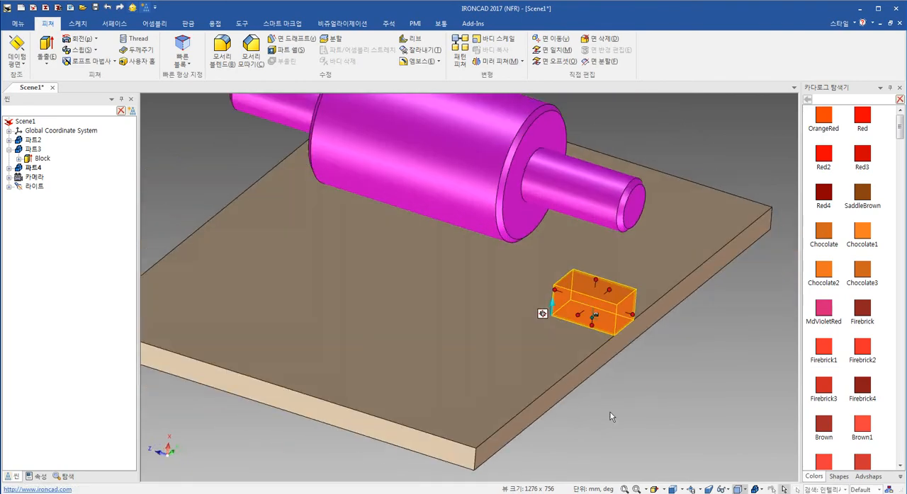
click(610, 412)
scroll(544, 355, down, 2)
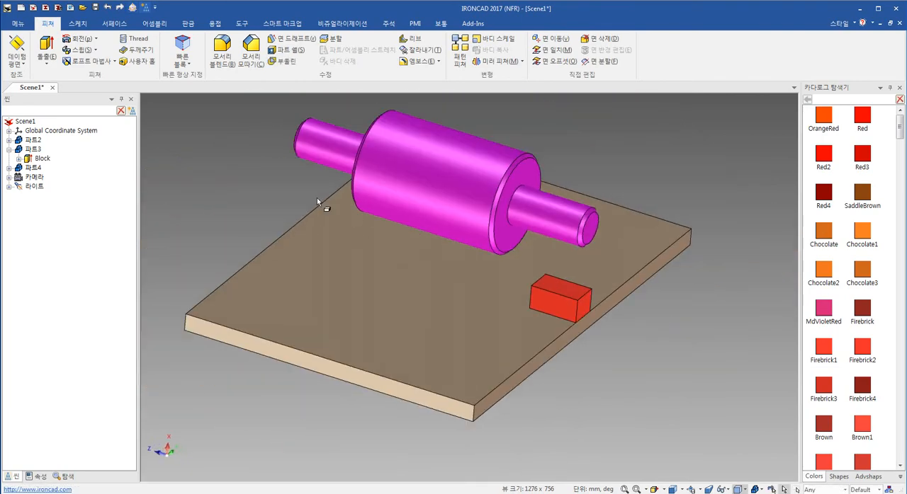
click(545, 288)
key(F10)
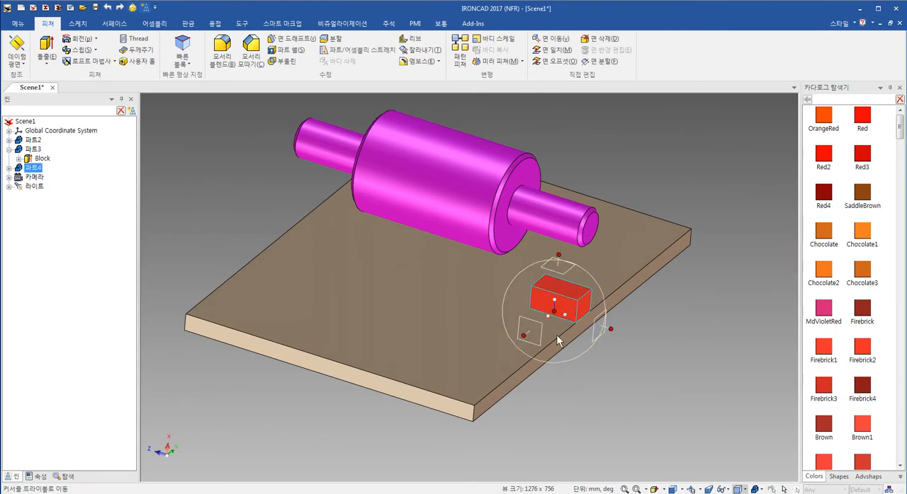
right_click(557, 309)
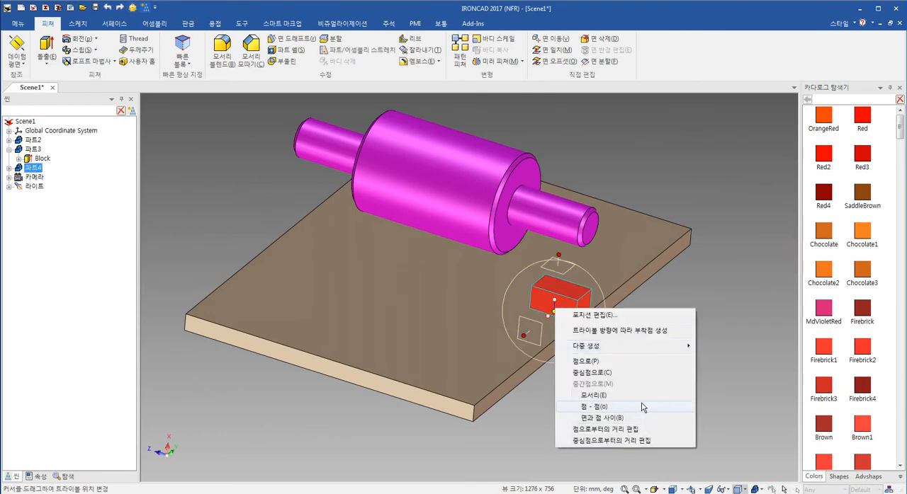
click(431, 388)
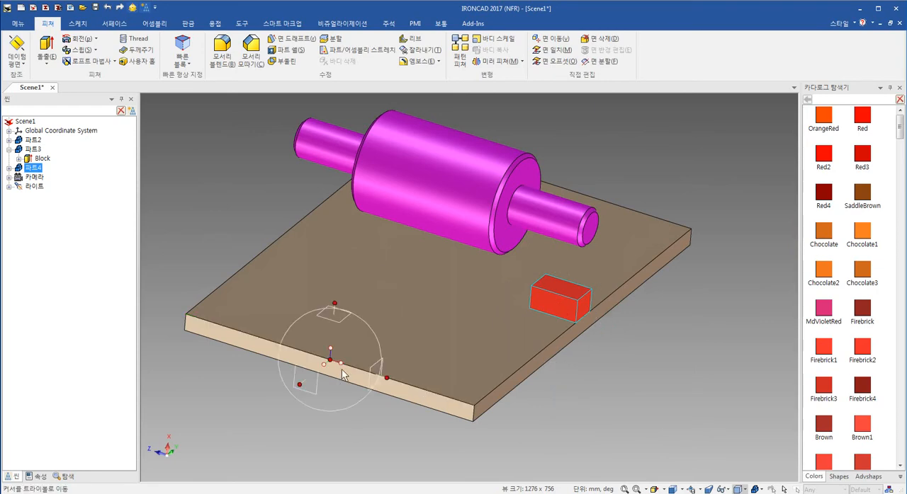
- Reattach the TriBall and mirror the red block along the shaft direction to the plate's opposite end as a linked copy
key(space)
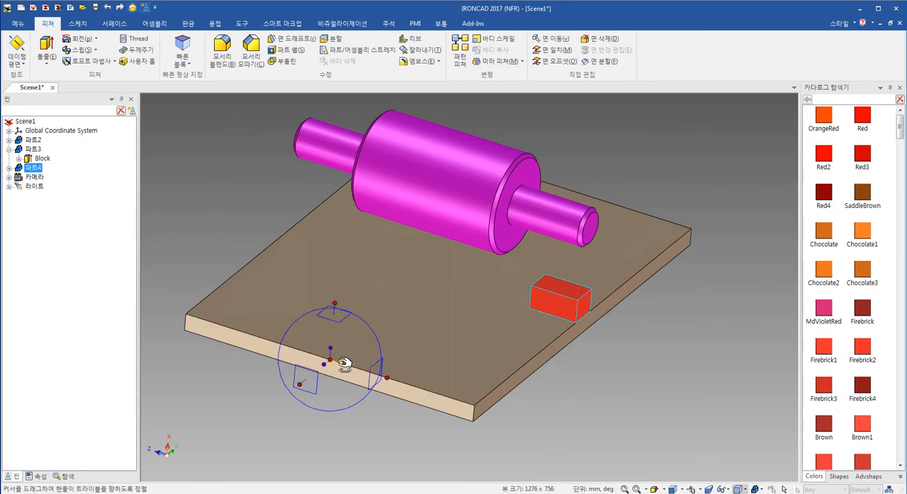
right_click(340, 363)
mouse_move(416, 354)
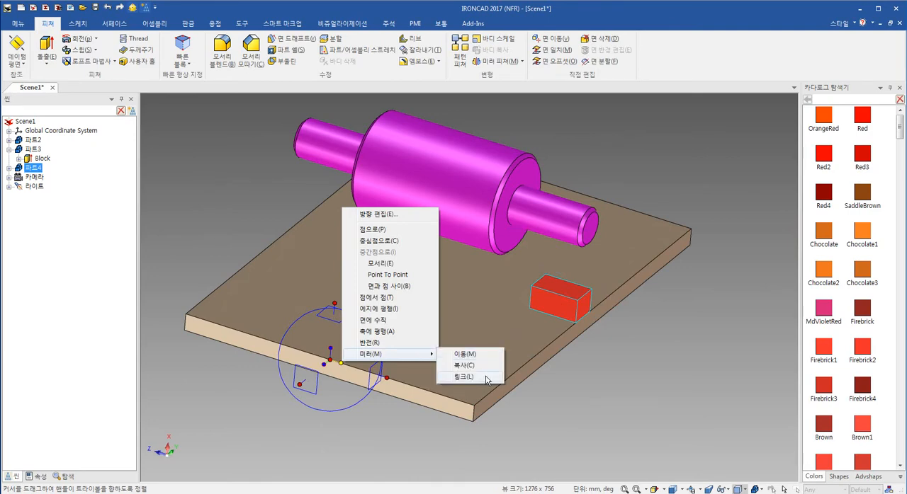
click(463, 377)
middle_drag(600, 385, 510, 396)
- Widen the front red block symmetrically across the plate and set its width to 130 mm
click(515, 326)
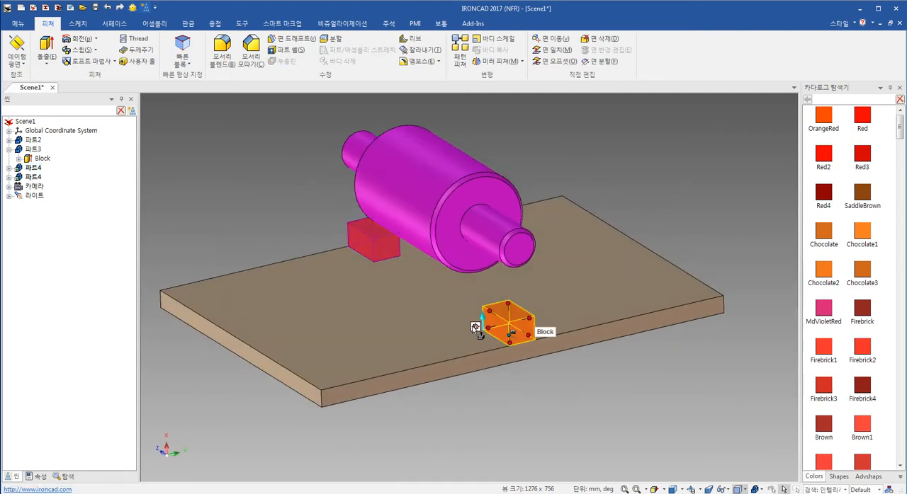
click(488, 329)
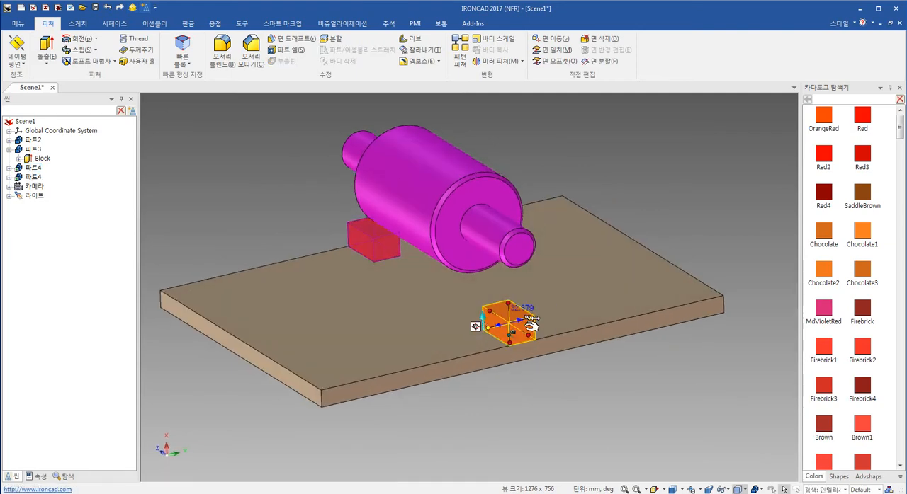
drag(531, 325, 580, 312)
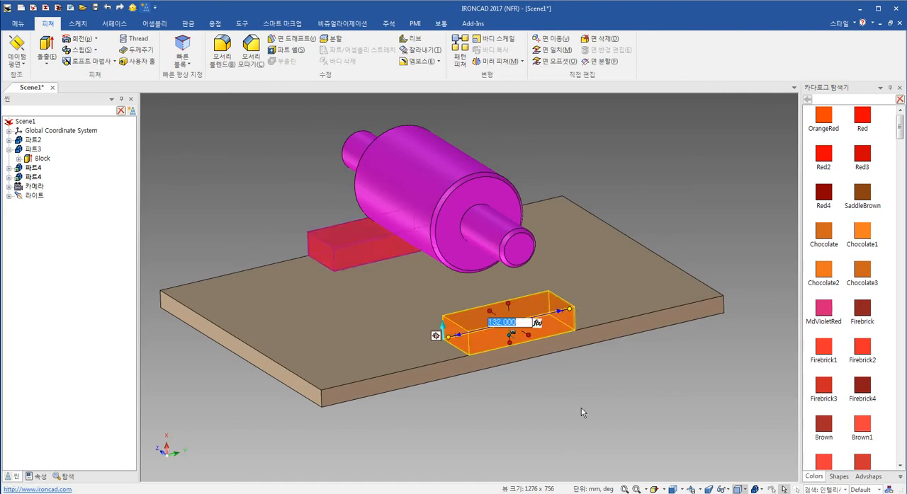
text(130)
key(Return)
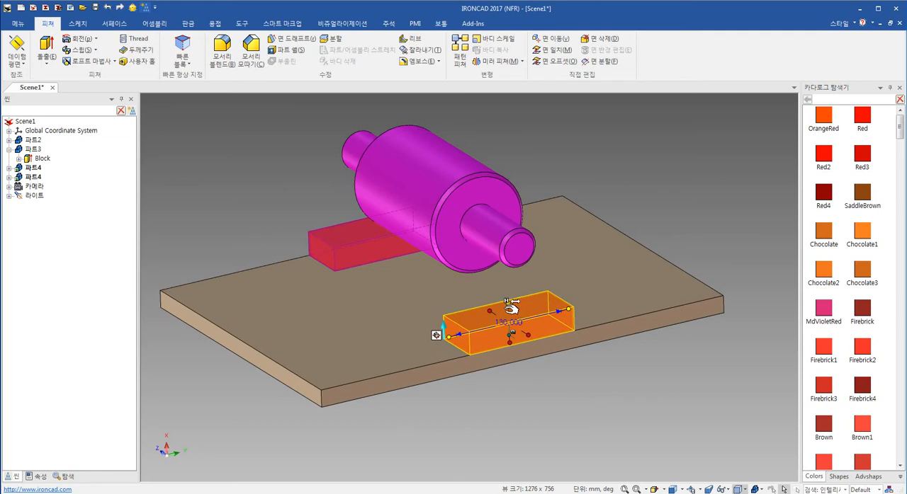
- Raise the top face of the linked red block to the height of the shaft's centre
drag(510, 306, 519, 249)
click(562, 378)
middle_drag(528, 289, 534, 345)
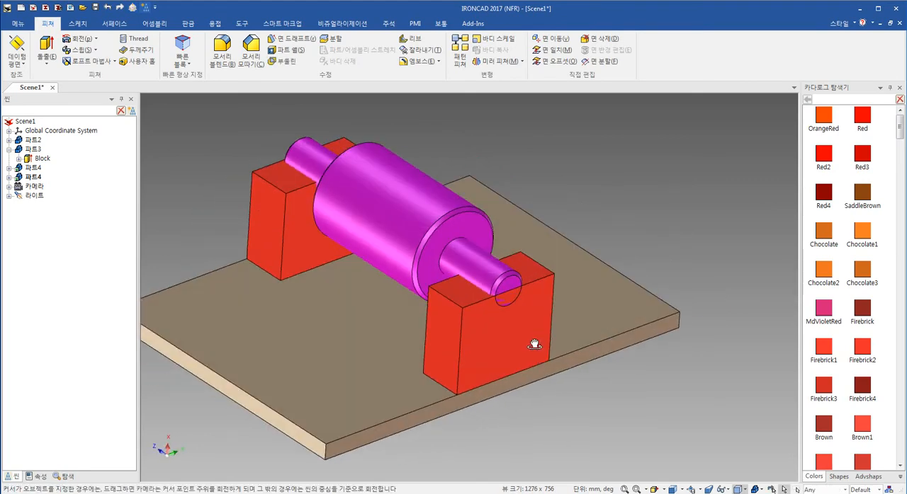
- Extrude the front red block's top face upward 20 mm as an independent solid part
click(838, 476)
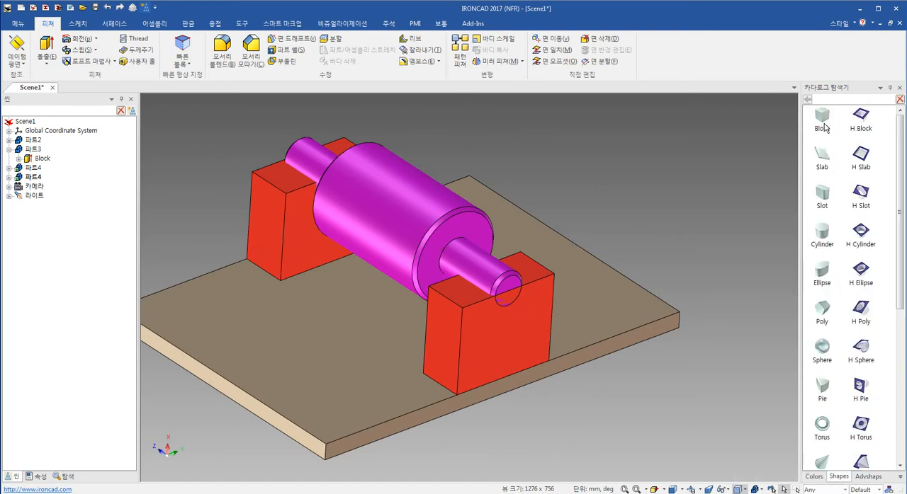
drag(824, 126, 524, 264)
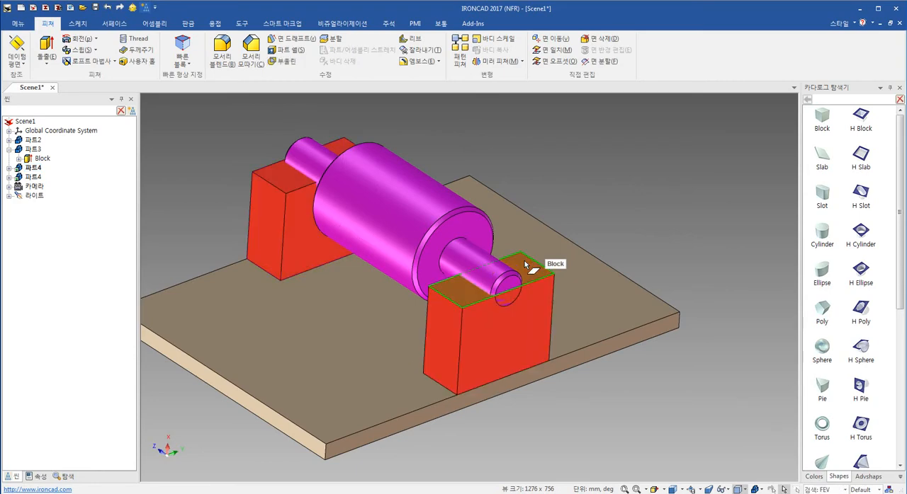
right_click(531, 268)
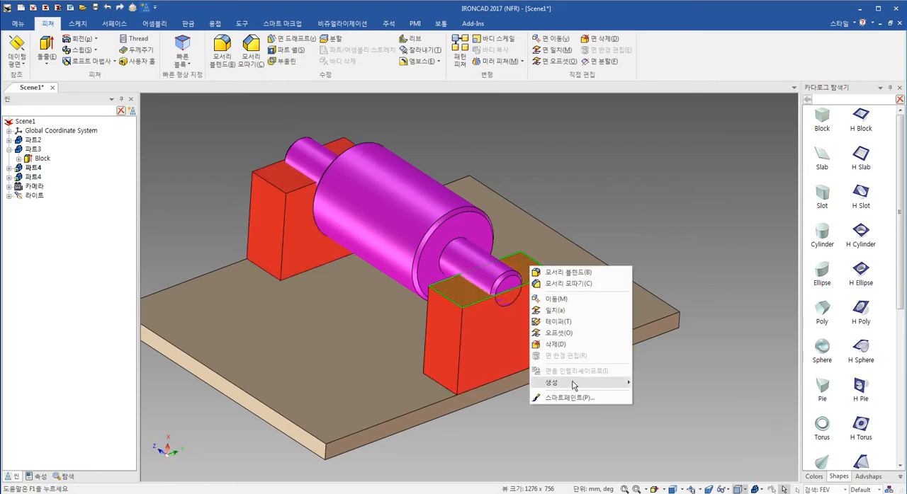
mouse_move(574, 383)
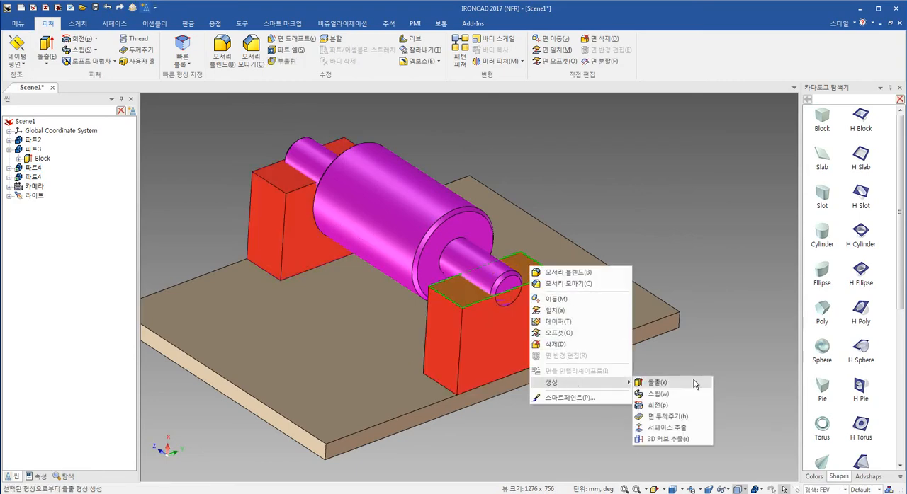
click(694, 384)
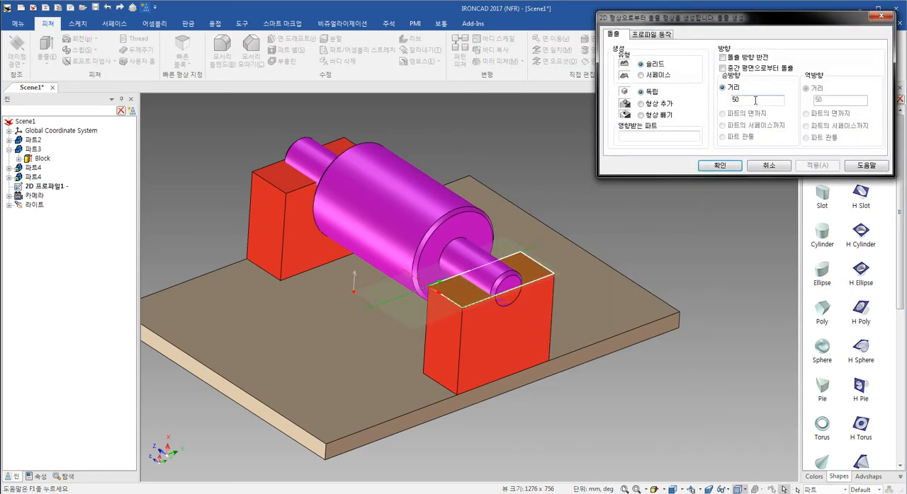
text(20)
click(719, 165)
middle_drag(446, 322, 496, 328)
- Set the extrusion distance of the new upper block to 50 mm
click(481, 257)
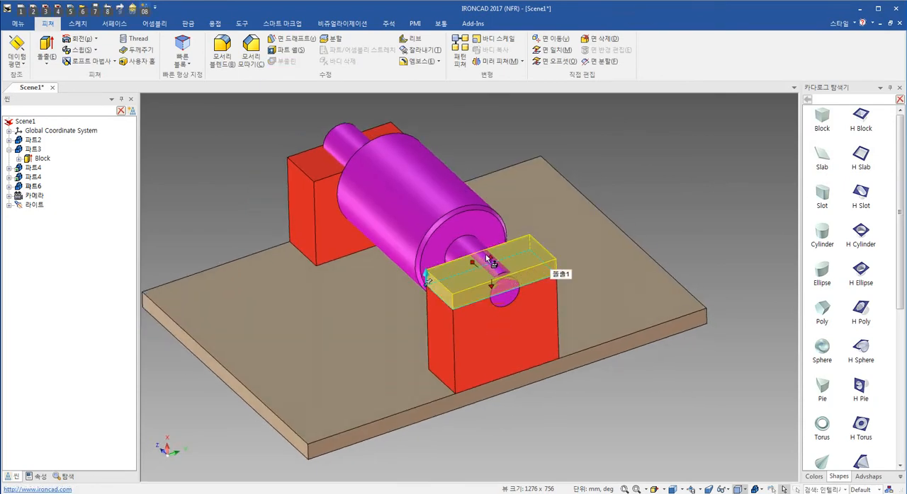
click(492, 263)
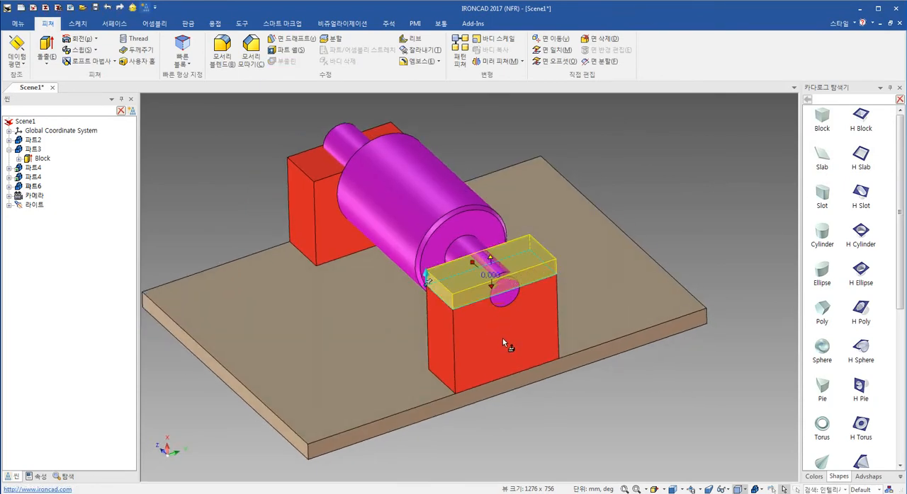
right_click(491, 263)
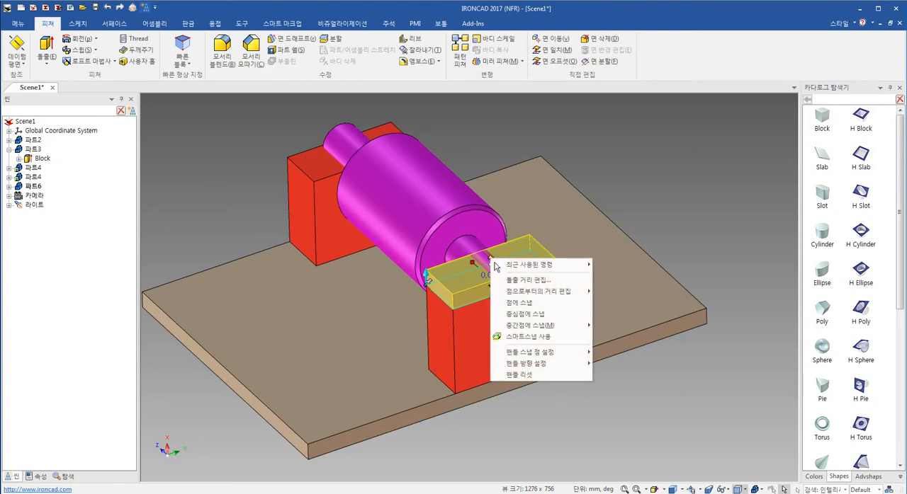
click(567, 281)
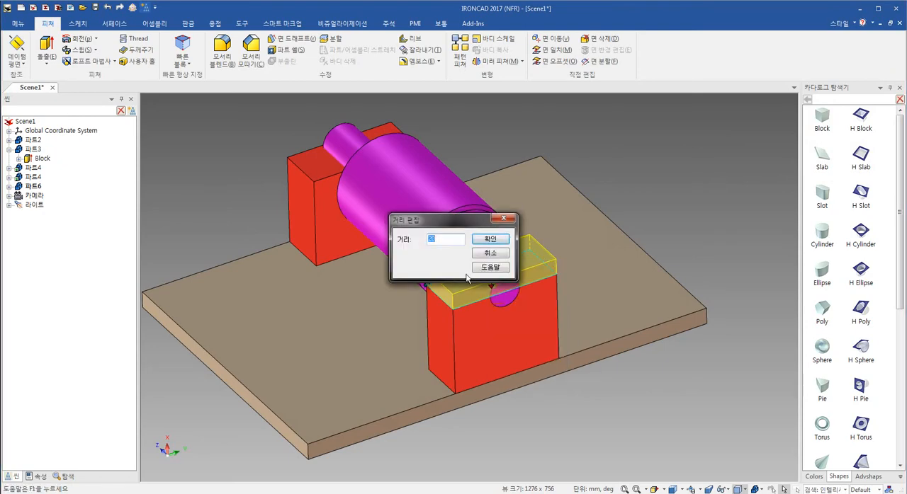
text(50)
key(Return)
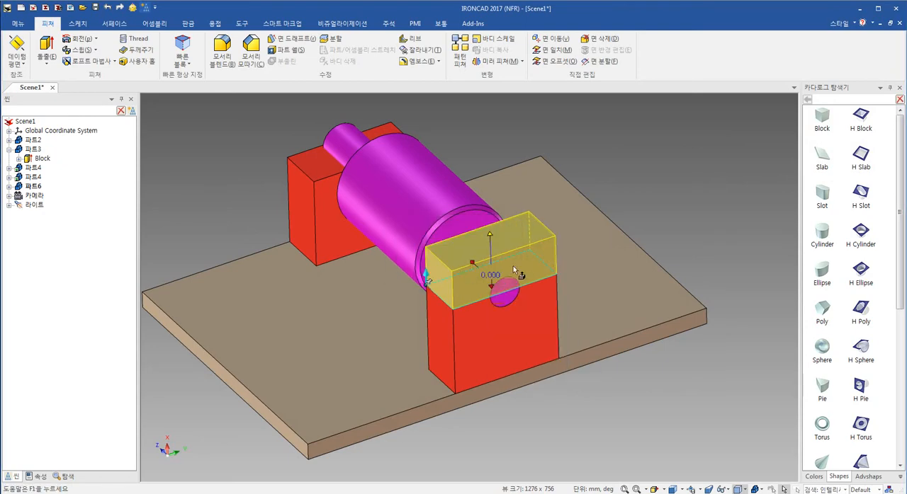
click(667, 245)
middle_drag(465, 311, 455, 301)
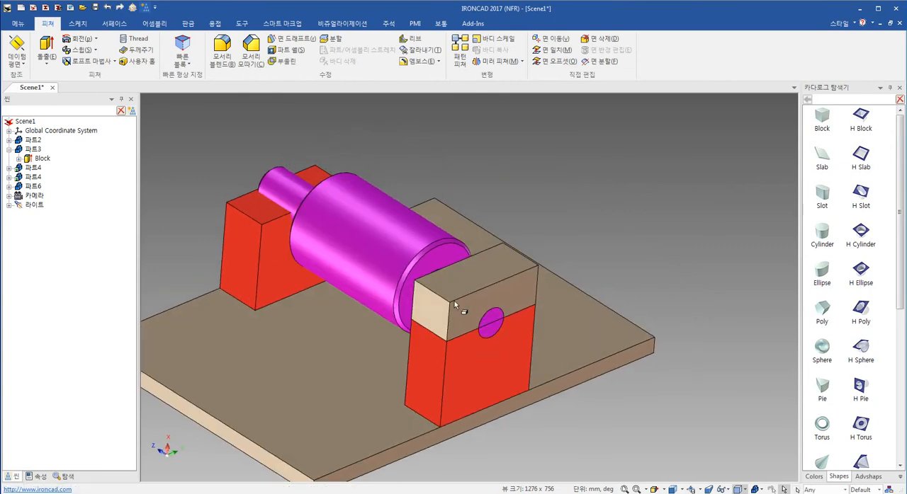
- Using the TriBall placed on the upper block's lower corner, create one linked copy at the matching top corner of the rear red block
click(454, 301)
middle_drag(479, 369, 534, 356)
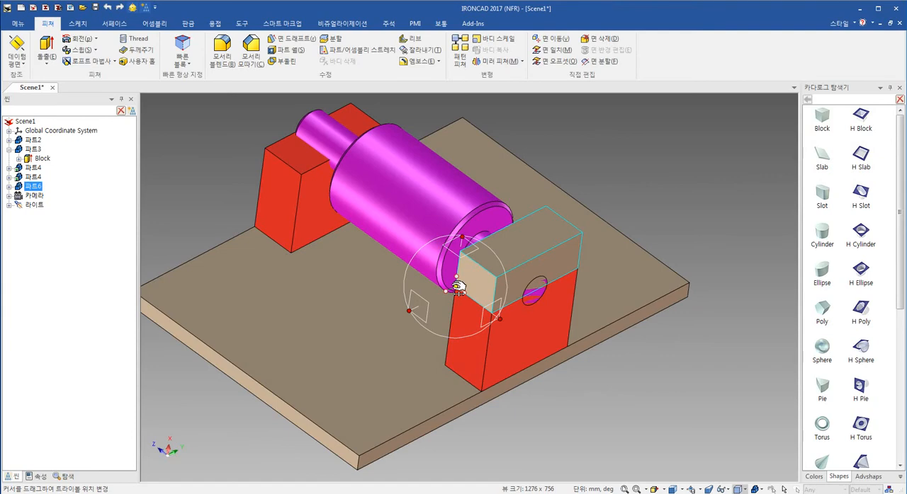
key(space)
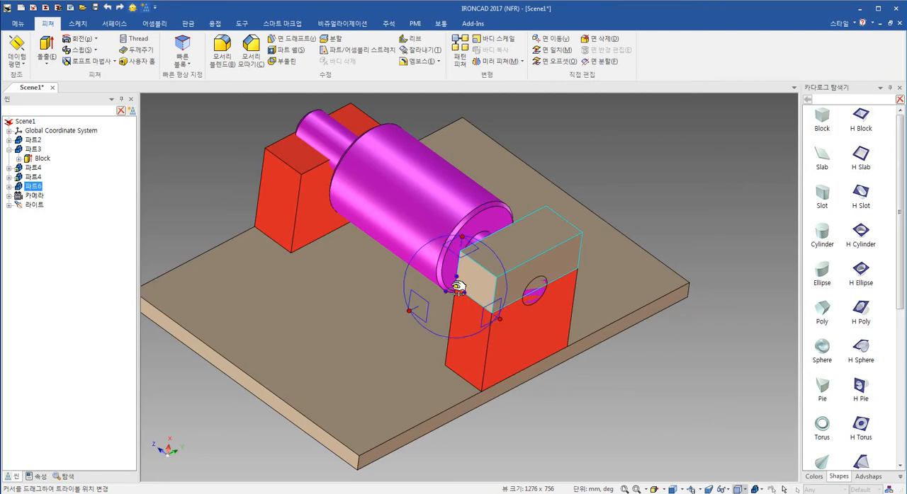
right_click(457, 287)
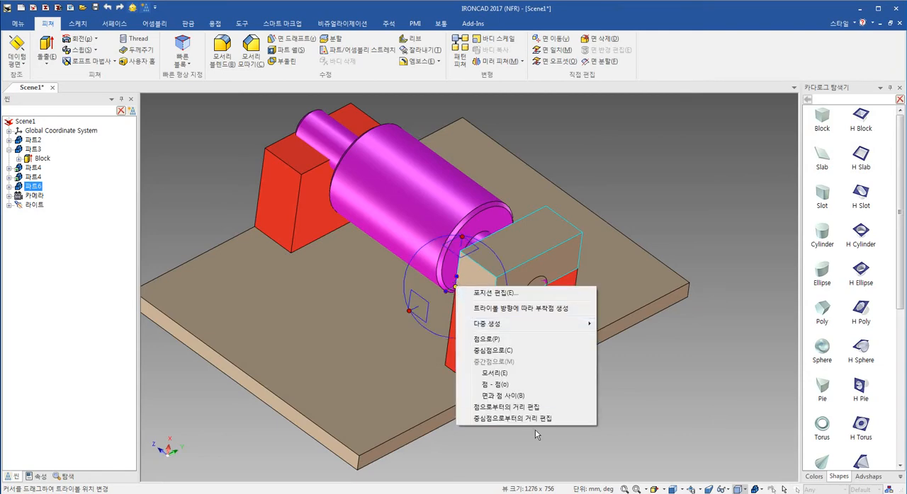
click(548, 343)
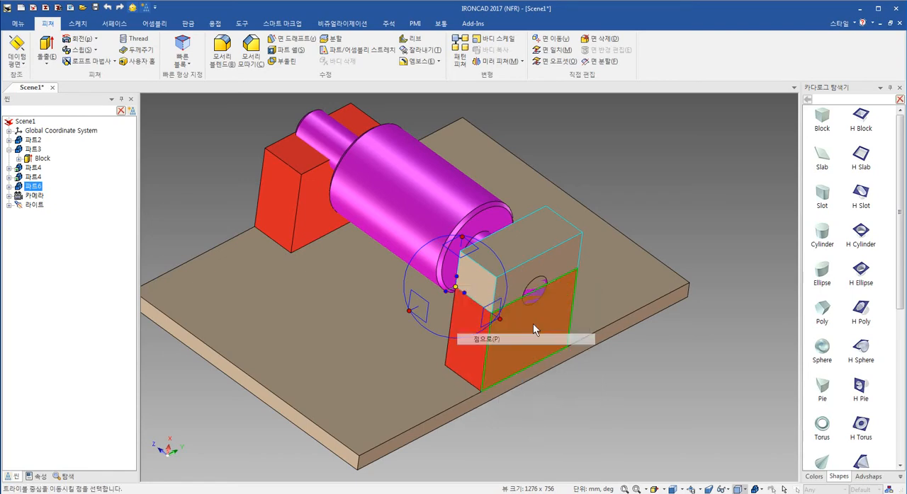
right_click(262, 147)
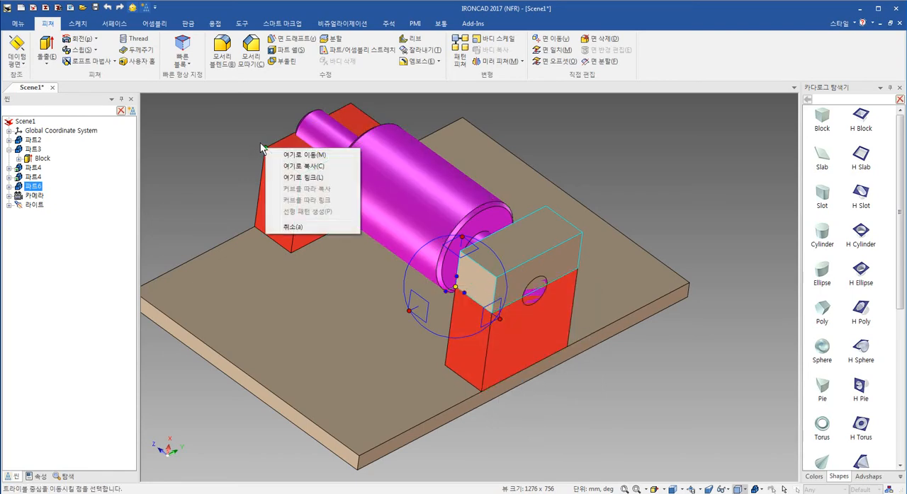
click(290, 177)
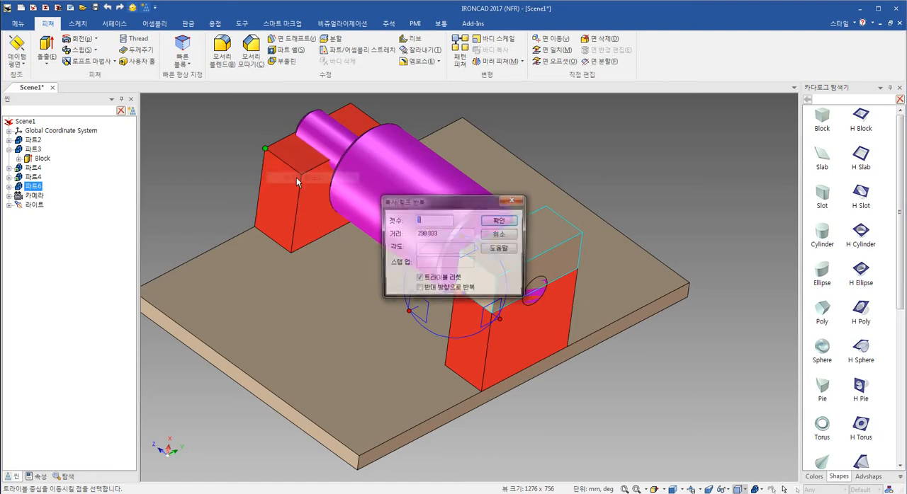
click(500, 224)
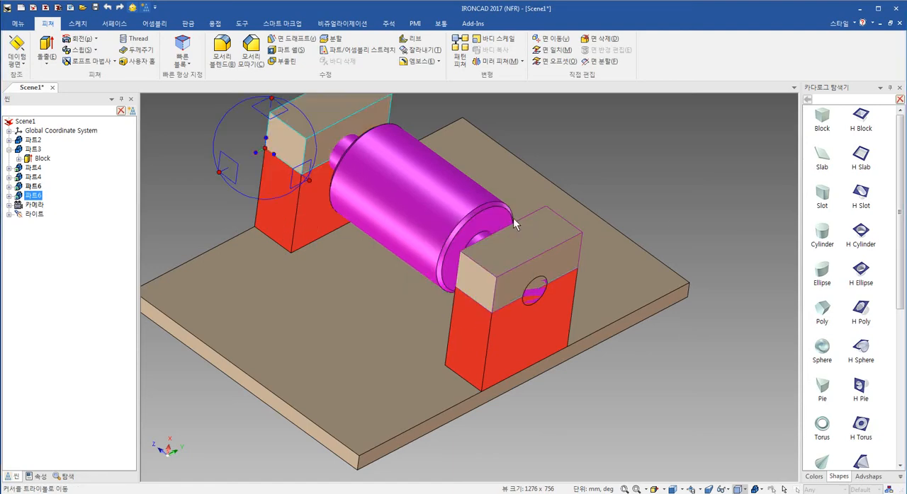
click(661, 211)
shift+middle_drag(607, 292, 603, 317)
middle_drag(405, 300, 415, 340)
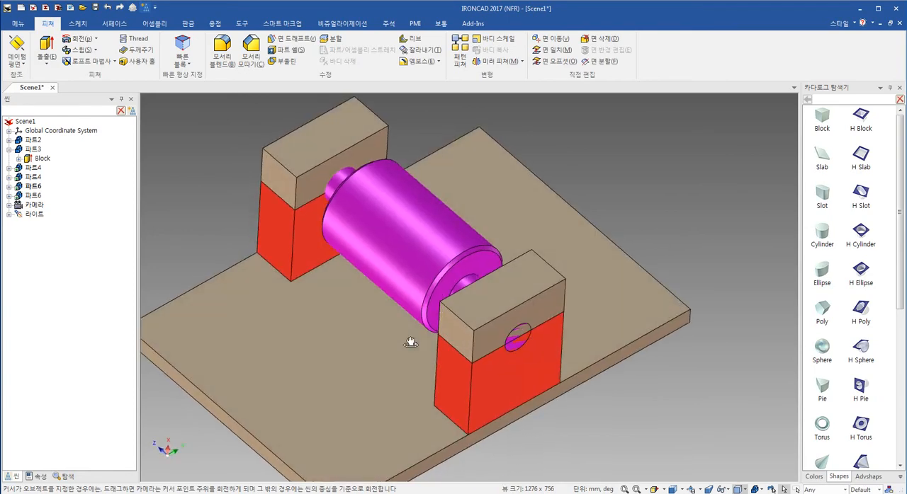
- Recolour the linked upper blocks with a solid orange colour
middle_drag(284, 149, 548, 290)
right_click(538, 285)
click(617, 283)
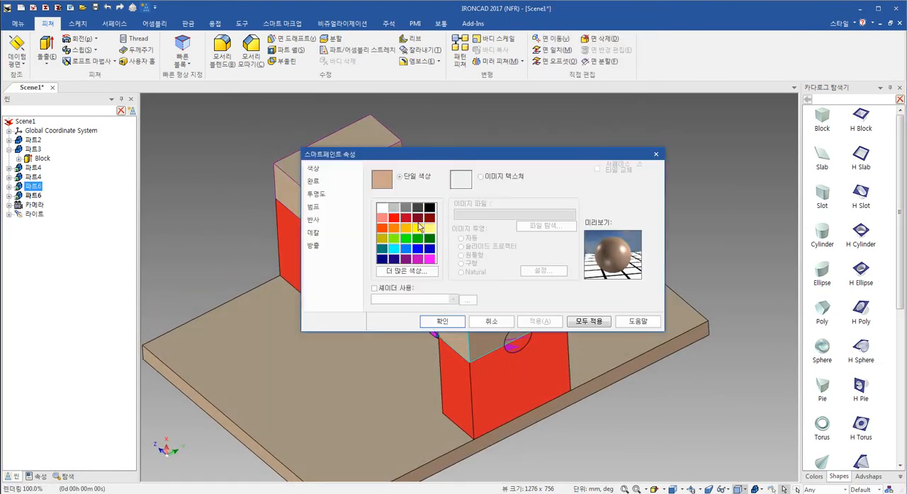
click(393, 227)
click(443, 322)
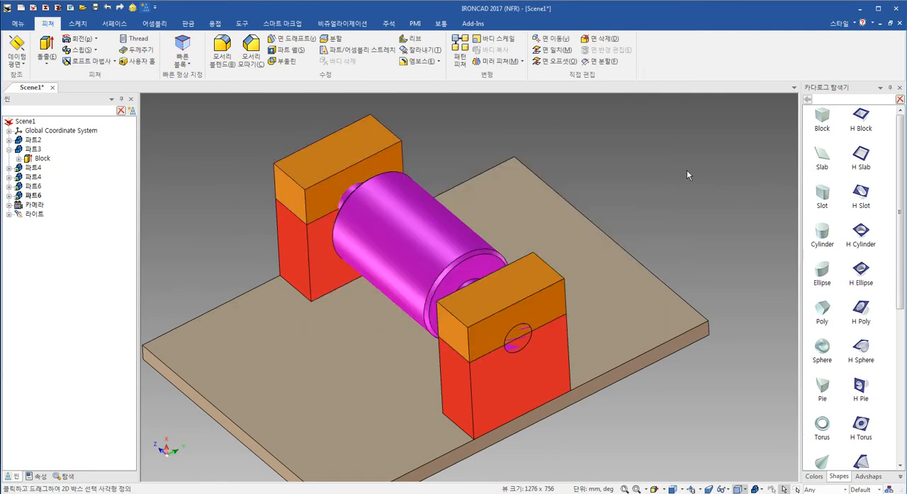
- Select all parts in the scene and run an interference check on them
middle_drag(688, 178, 536, 360)
scroll(505, 343, up, 3)
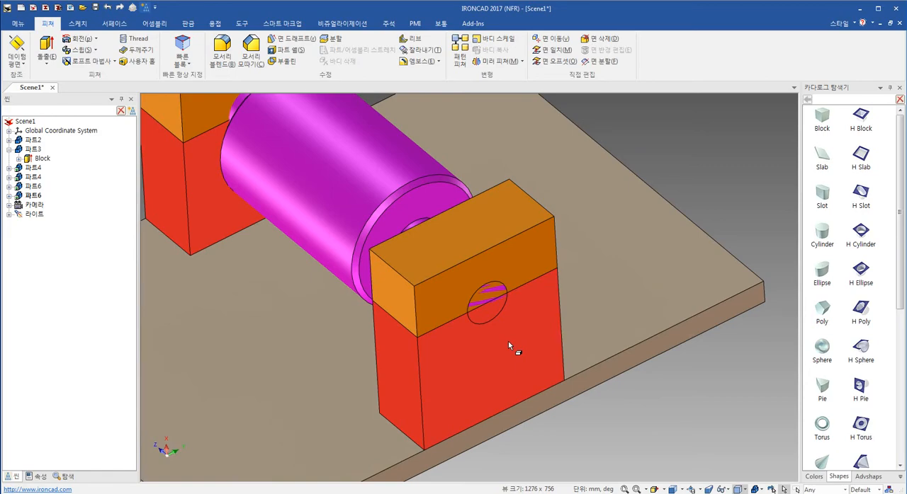
middle_drag(486, 370, 492, 347)
click(494, 347)
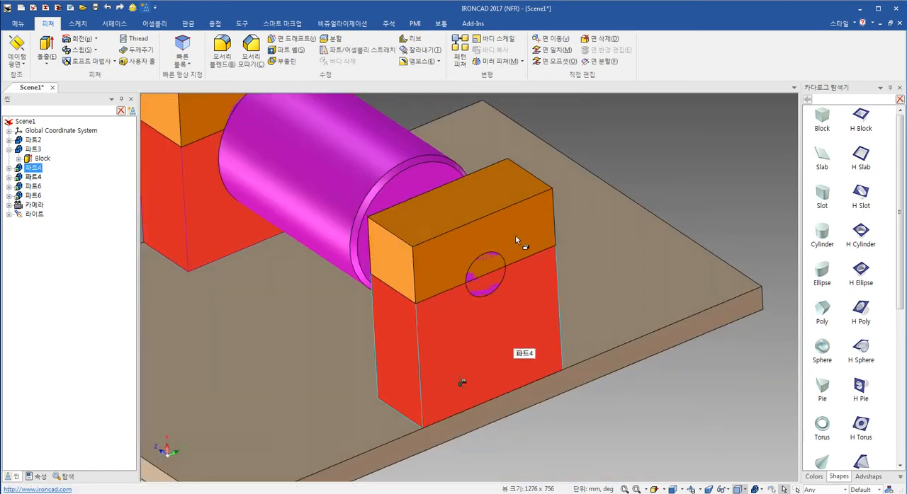
key(ctrl+a)
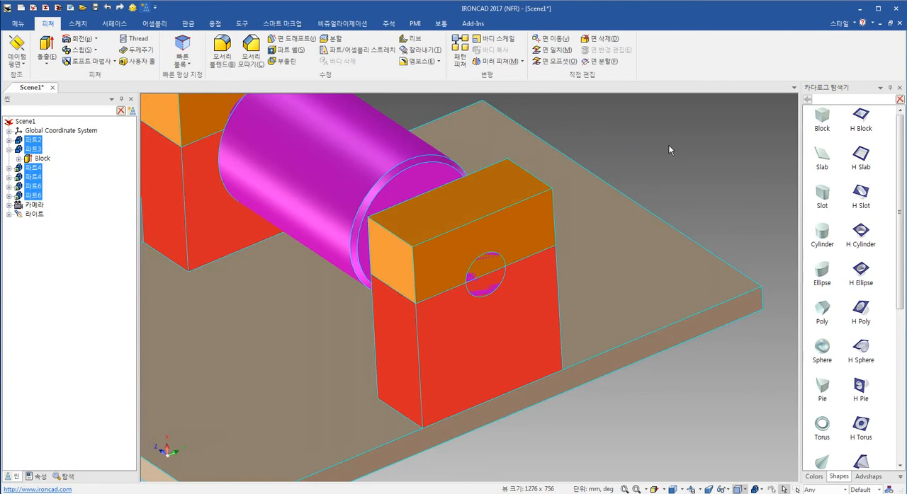
click(245, 25)
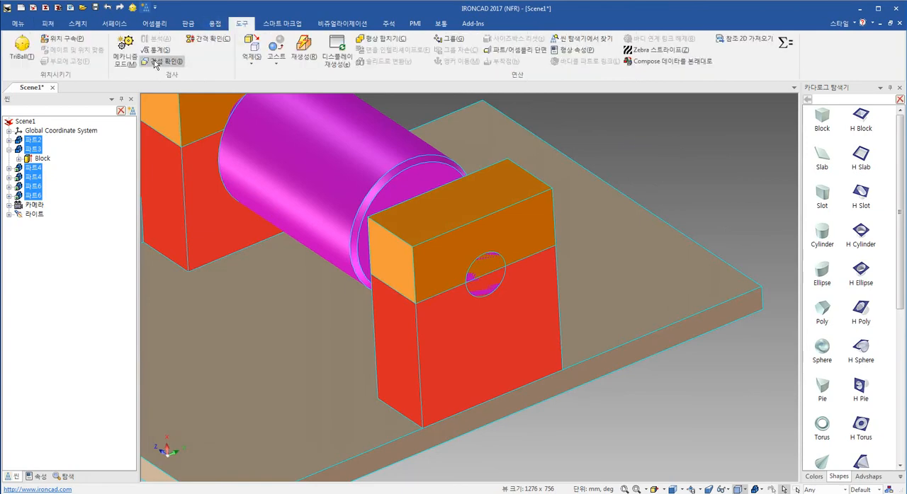
click(157, 63)
- Review the interfering part pairs in the interference report, suppressing the other shapes, and close the report
click(43, 180)
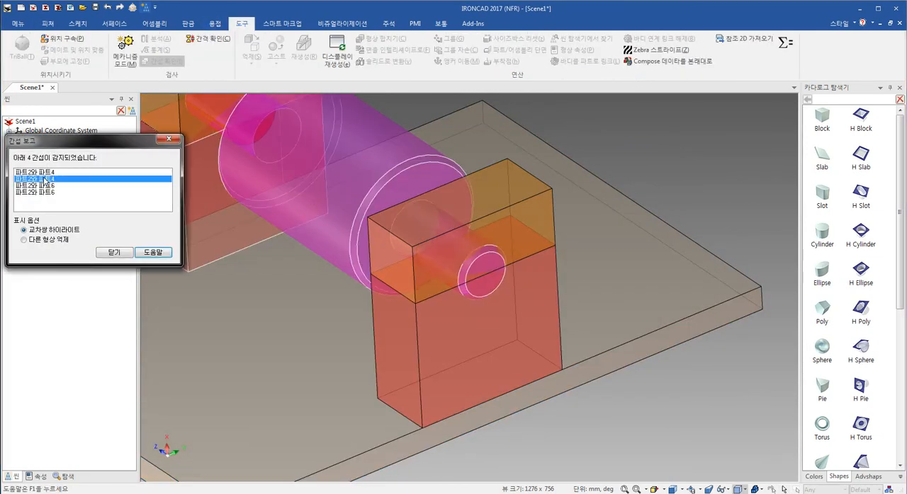
click(37, 241)
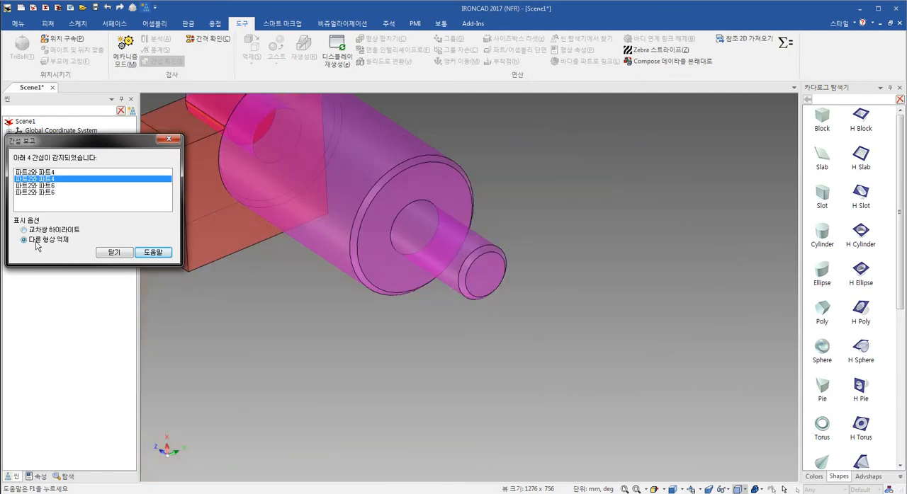
click(38, 186)
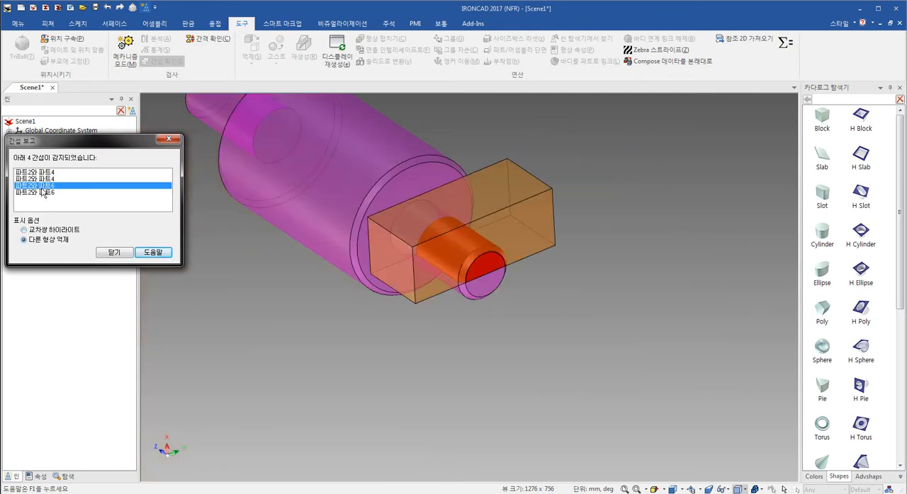
click(41, 192)
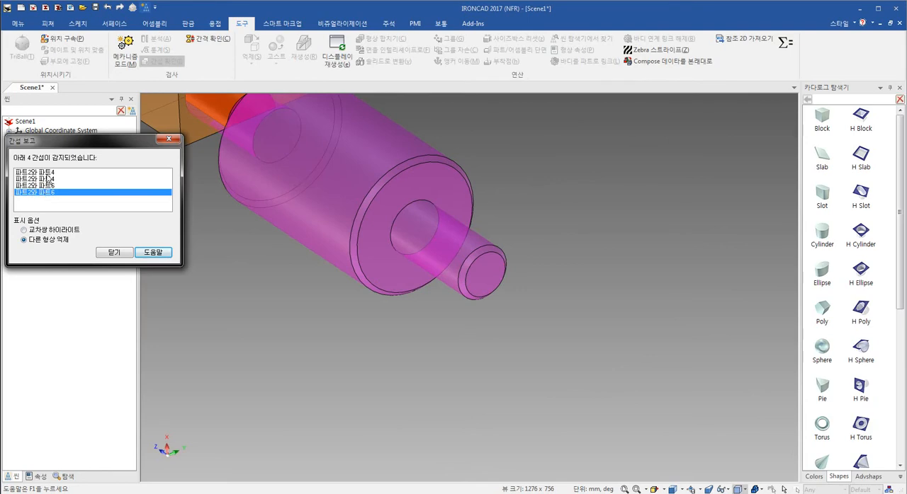
click(43, 173)
click(114, 252)
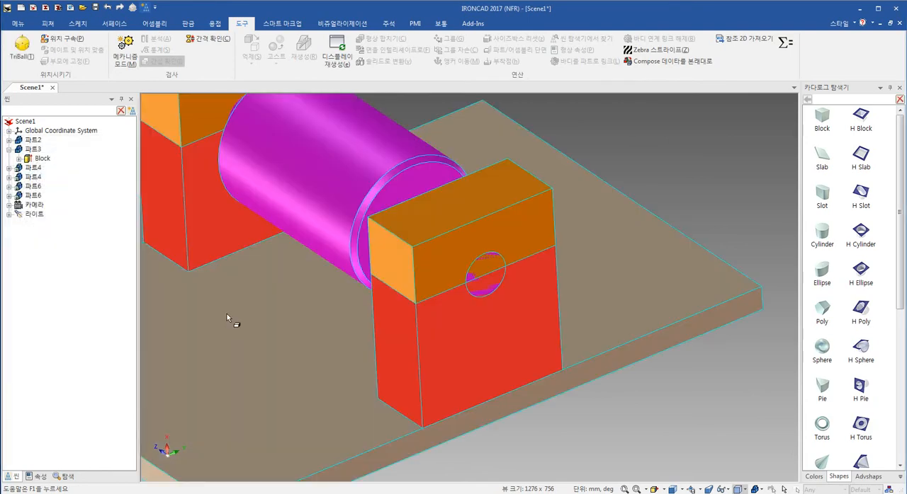
- Add an H Cylinder catalog hole to the outer face of the front red block, just below the shaft end
click(748, 213)
shift+middle_drag(586, 263, 554, 272)
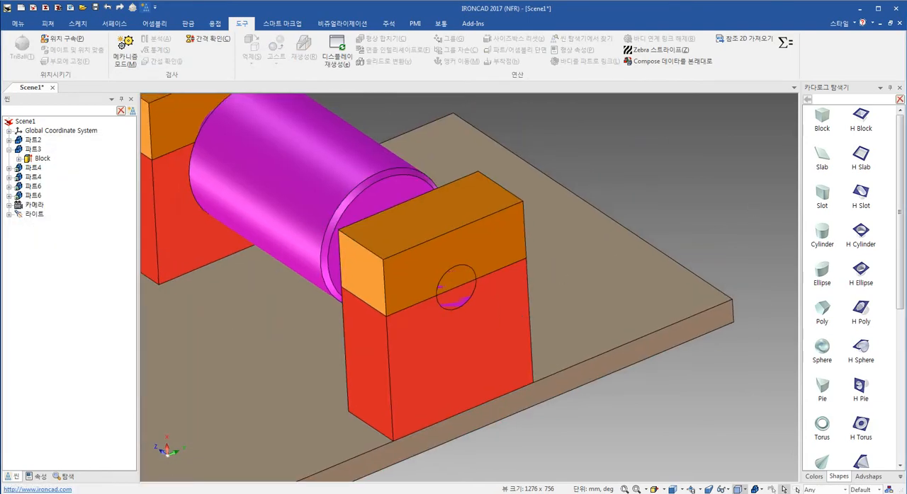
drag(861, 231, 507, 323)
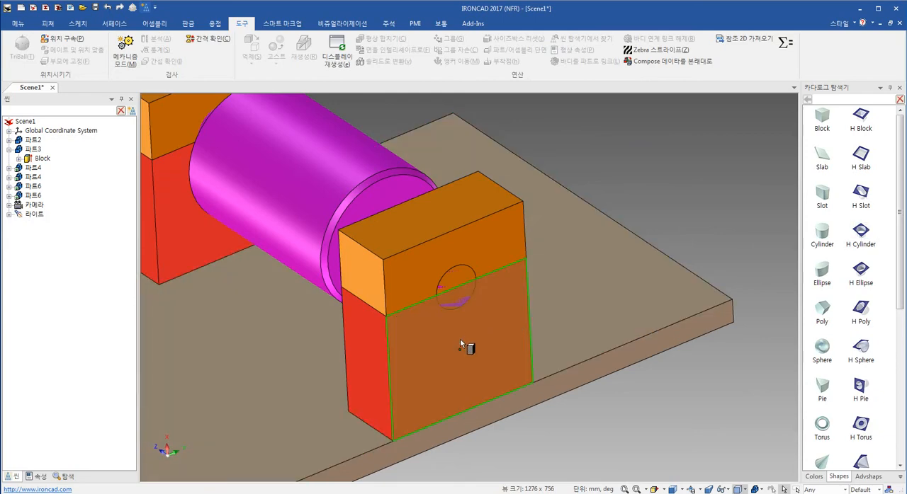
mouse_move(460, 343)
mouse_down()
mouse_move(524, 337)
mouse_move(455, 342)
mouse_up()
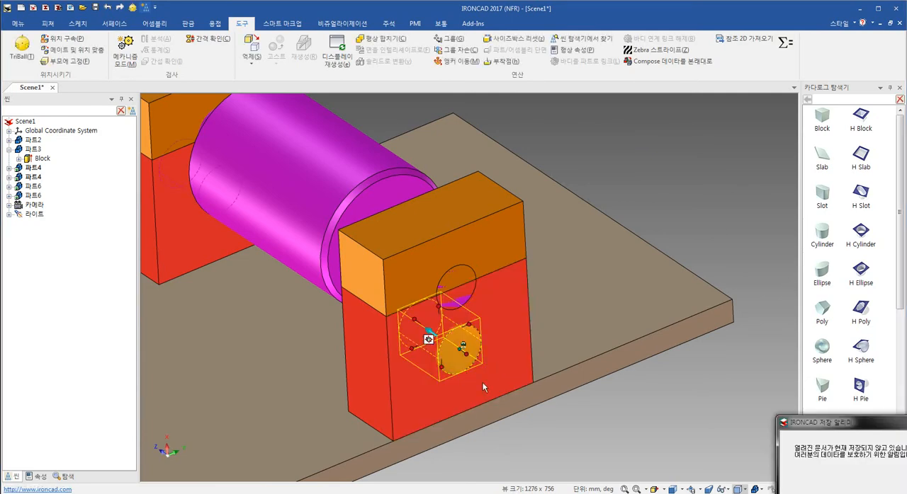
click(556, 399)
- Move the H Cylinder hole with the TriBall to the centre point of the shaft's circular end edge
click(461, 353)
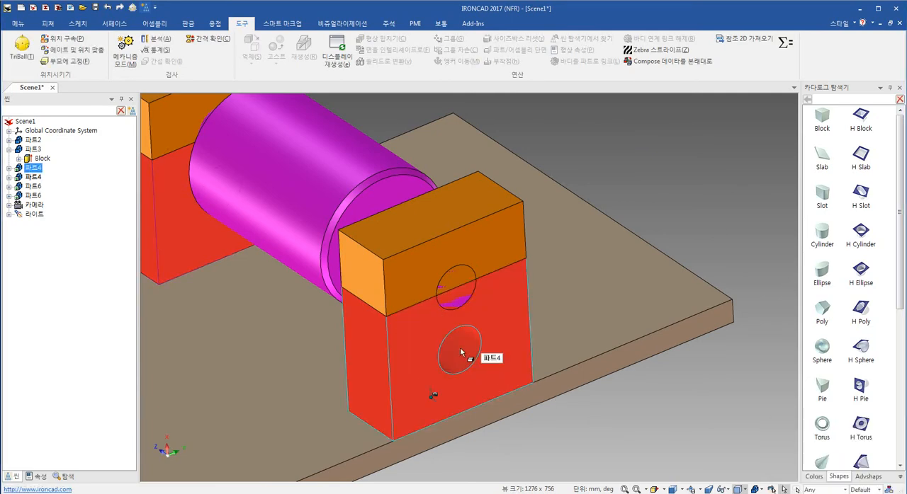
click(461, 353)
key(F10)
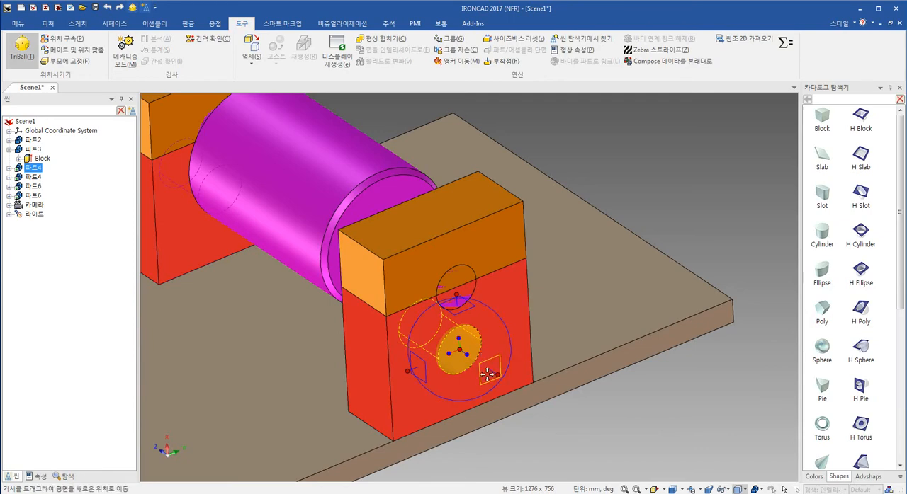
right_click(487, 374)
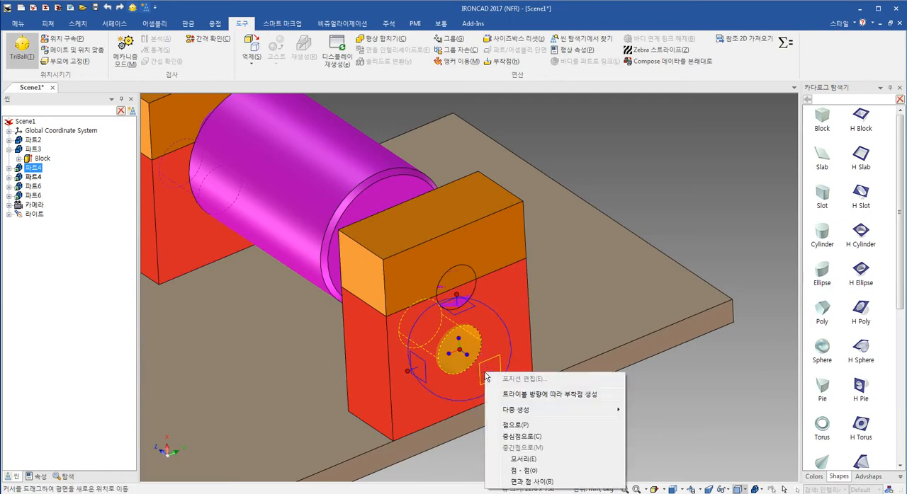
click(697, 411)
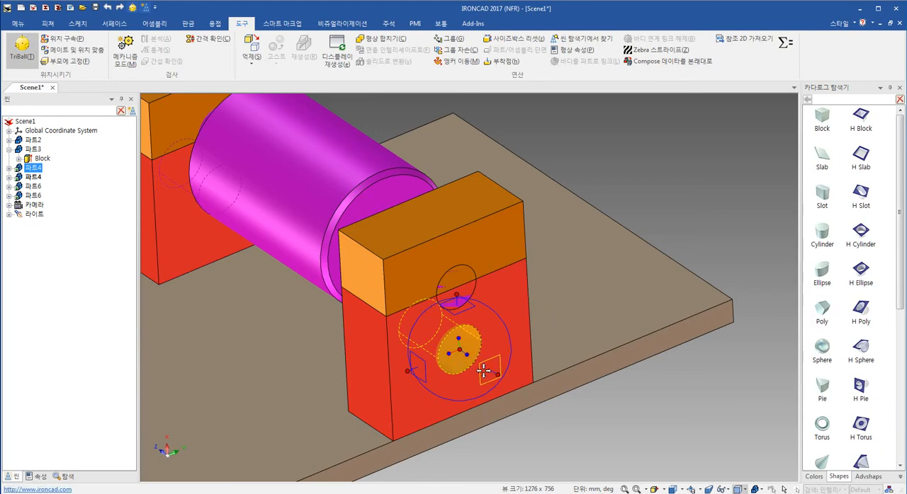
right_click(491, 366)
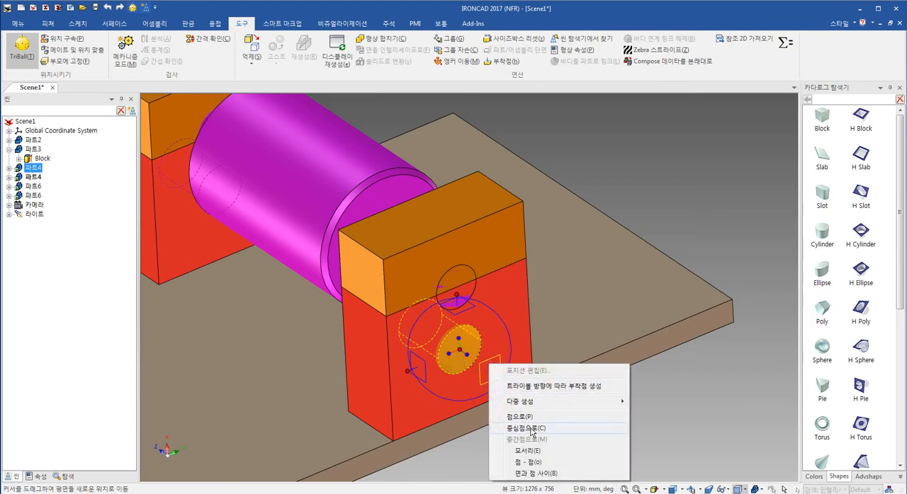
click(526, 427)
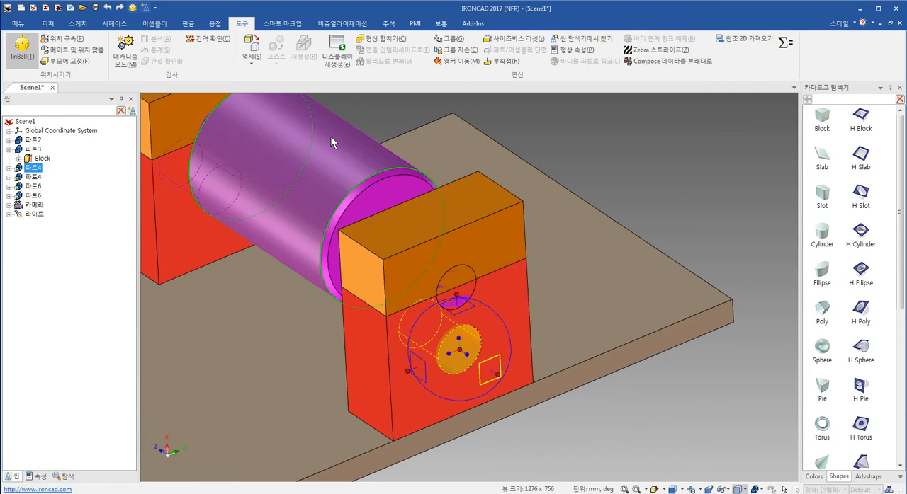
click(471, 277)
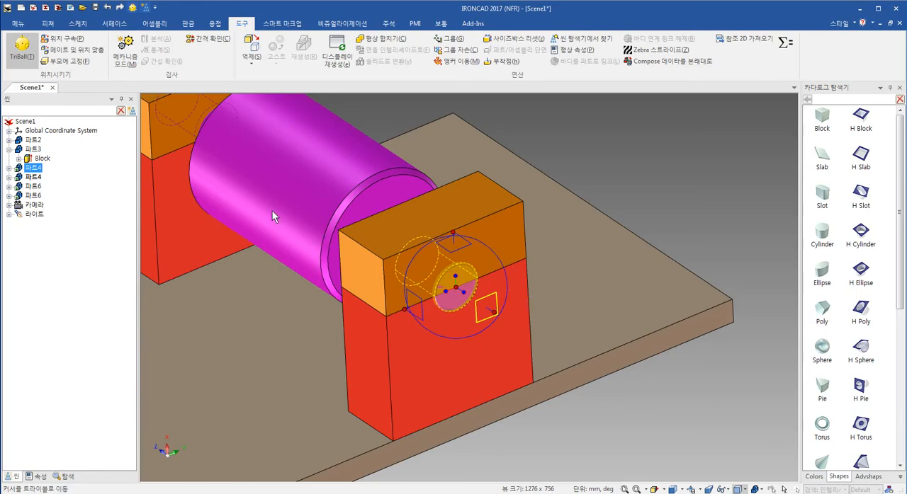
key(F10)
- Examine how the hole in the front red block fits around the shaft end and the upper orange block
scroll(470, 301, up, 3)
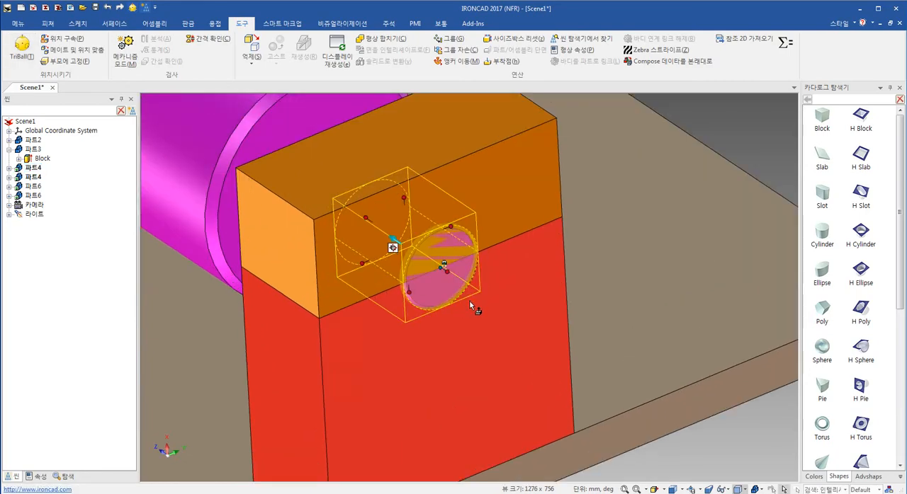
mouse_move(469, 301)
middle_down()
mouse_move(427, 247)
mouse_move(441, 298)
mouse_move(462, 305)
middle_up()
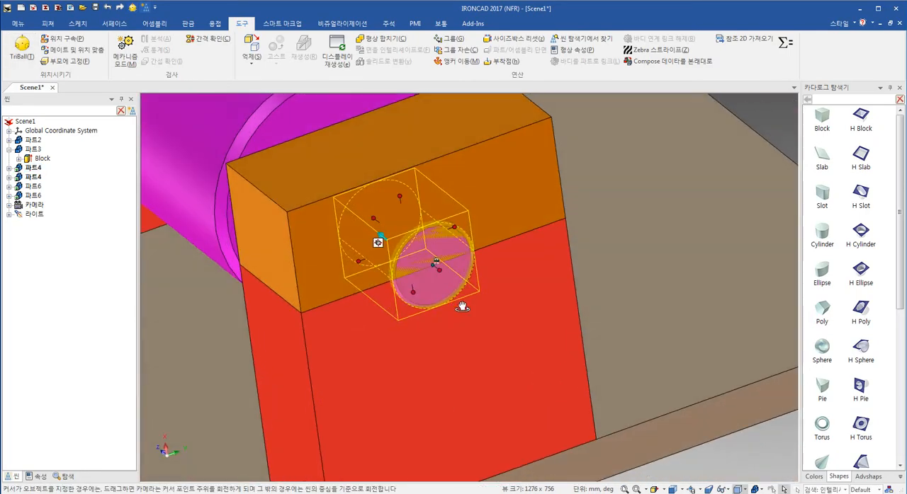
scroll(457, 245, up, 1)
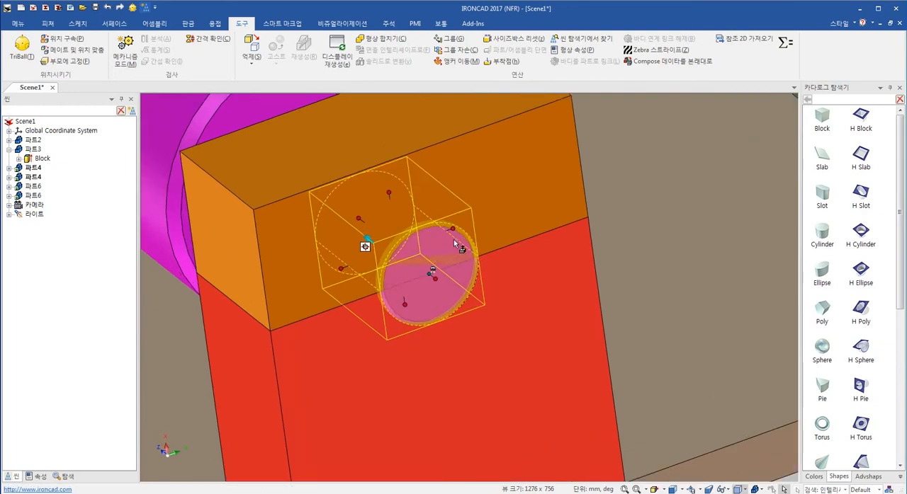
right_click(461, 232)
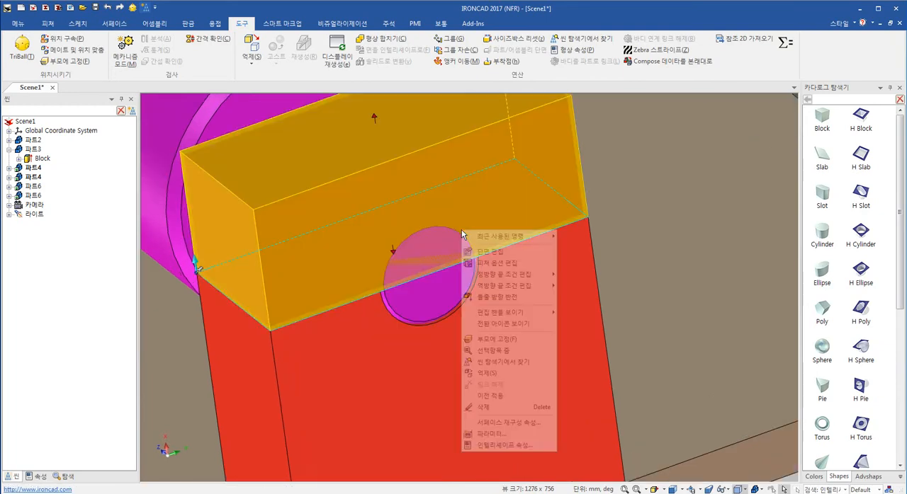
scroll(680, 235, down, 2)
middle_click(631, 300)
click(644, 435)
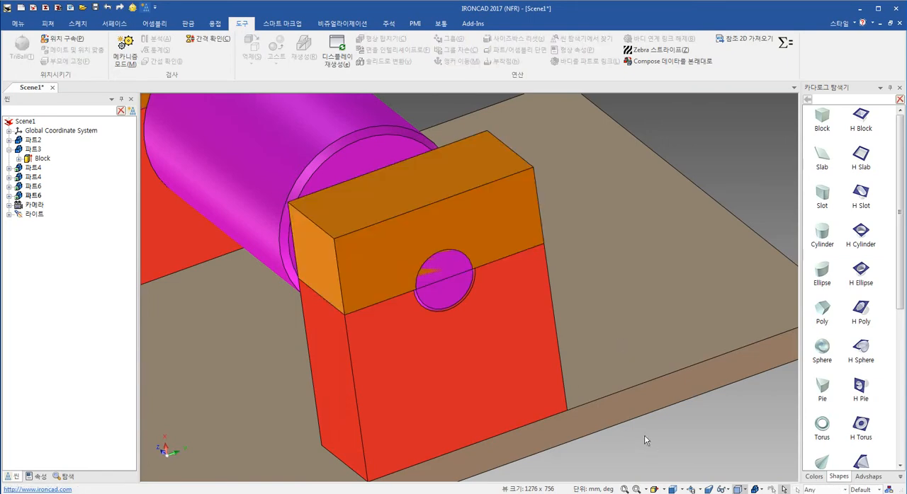
scroll(432, 294, up, 3)
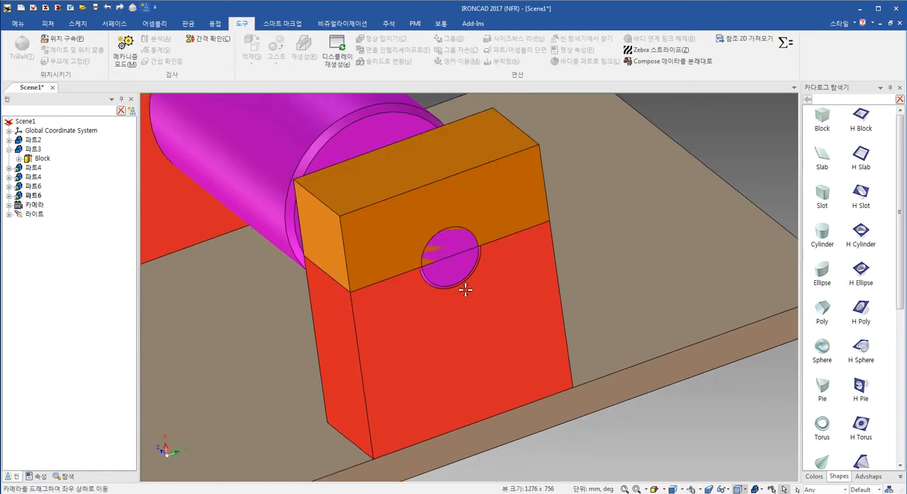
scroll(441, 278, up, 2)
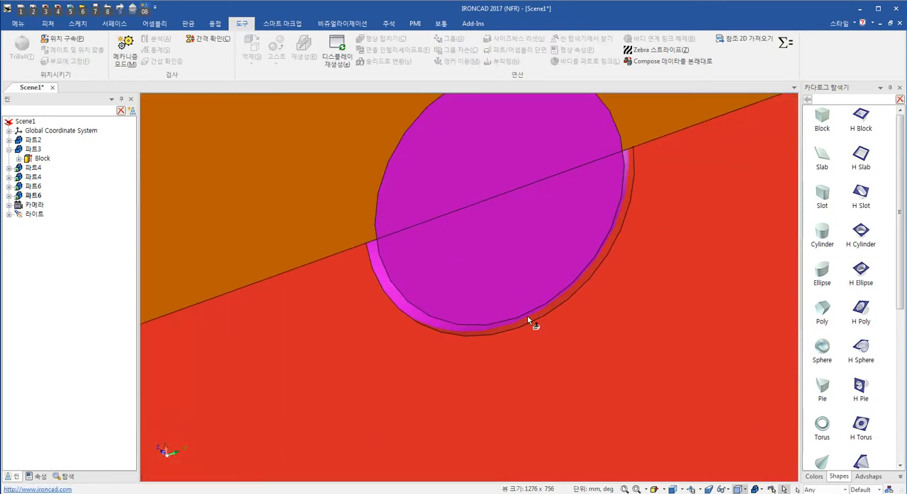
click(528, 317)
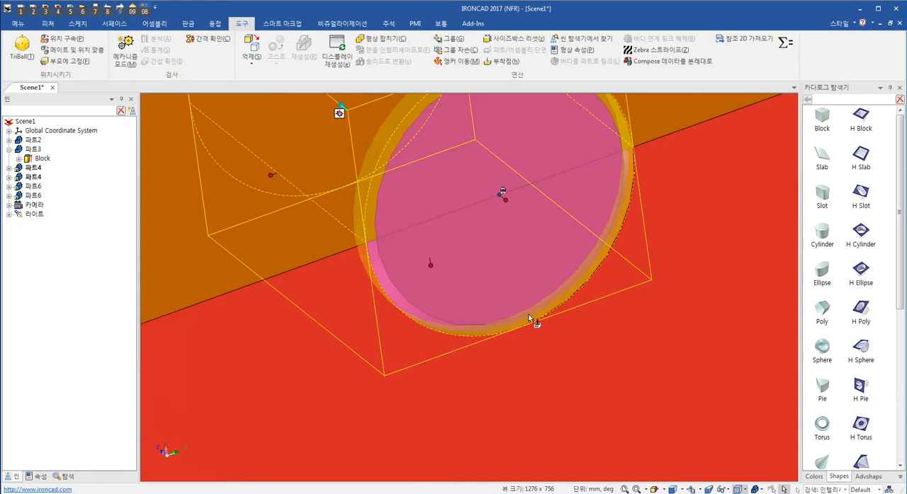
right_click(530, 318)
click(530, 334)
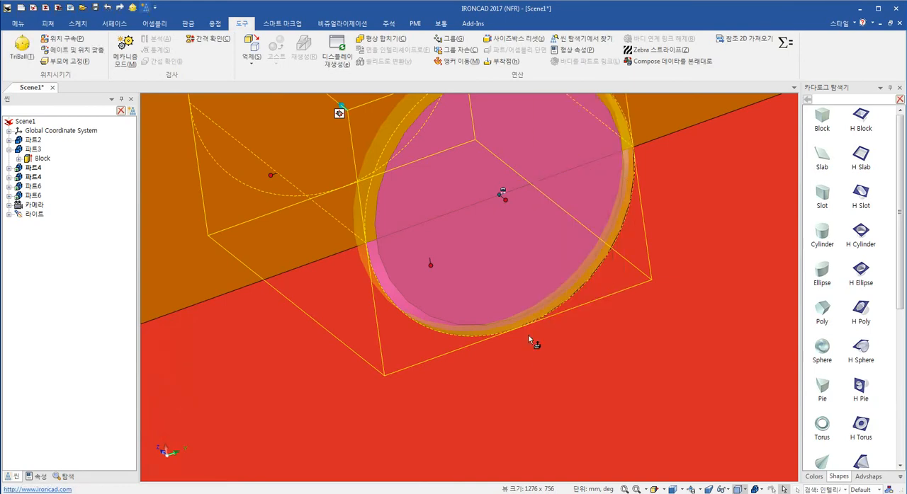
scroll(528, 336, down, 3)
scroll(695, 388, down, 5)
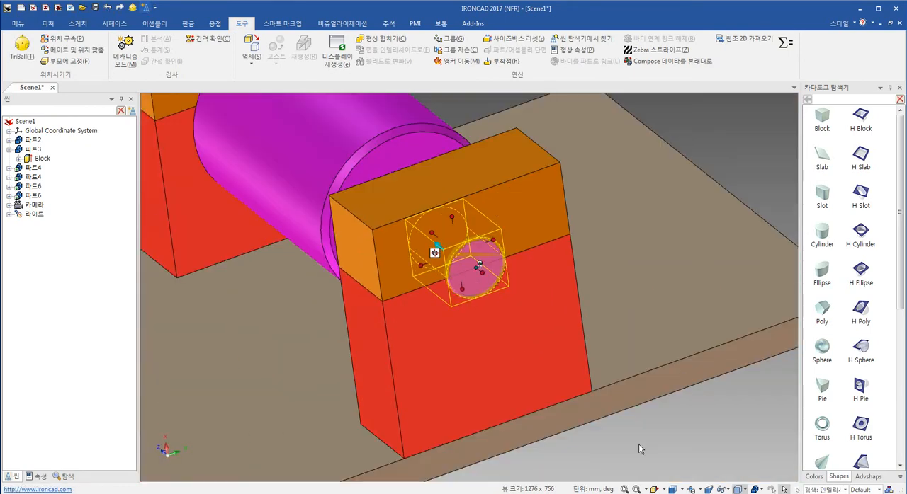
click(599, 401)
- Open the cross-section of the front red block's H Cylinder for editing and show all surrounding geometry
click(361, 128)
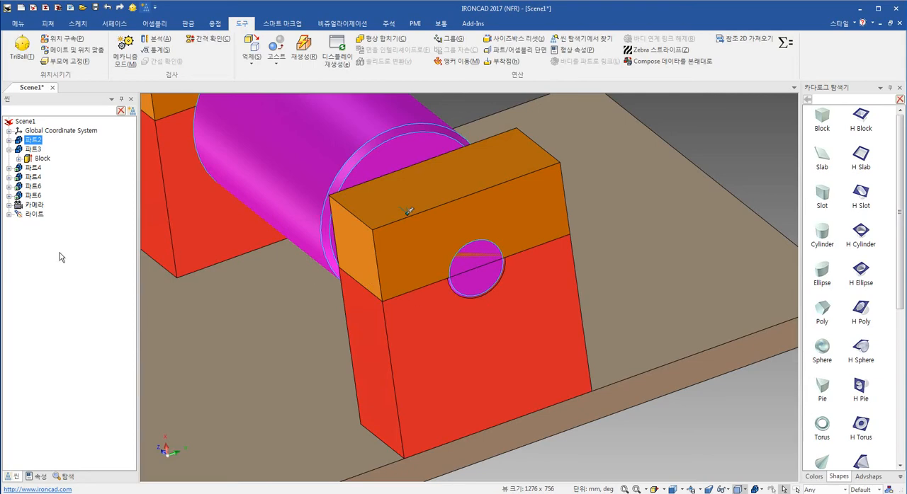
click(439, 352)
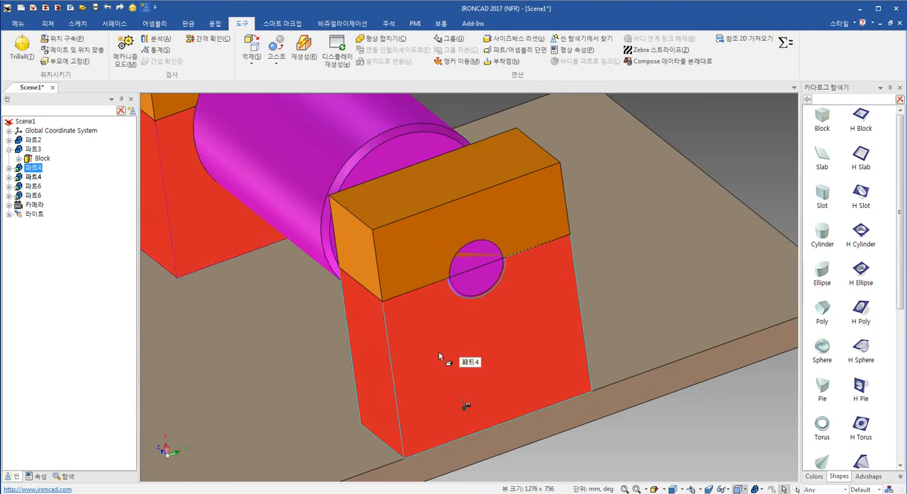
right_click(454, 396)
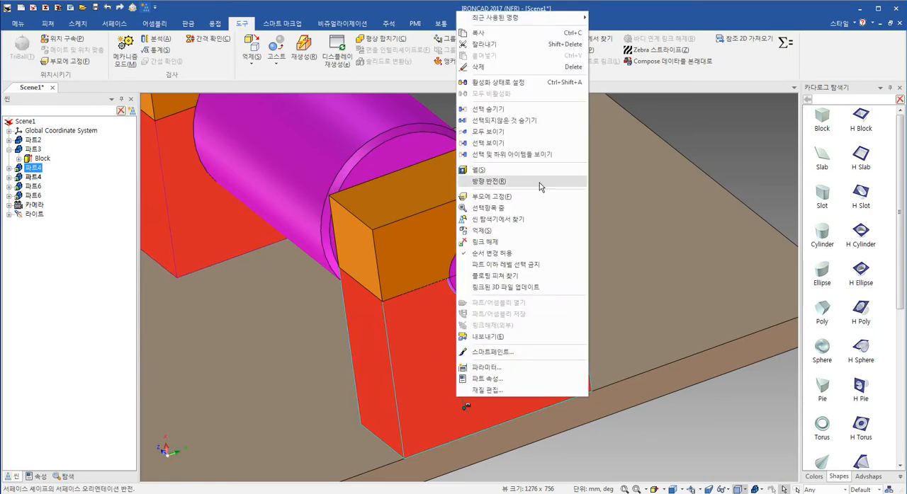
click(538, 220)
click(9, 167)
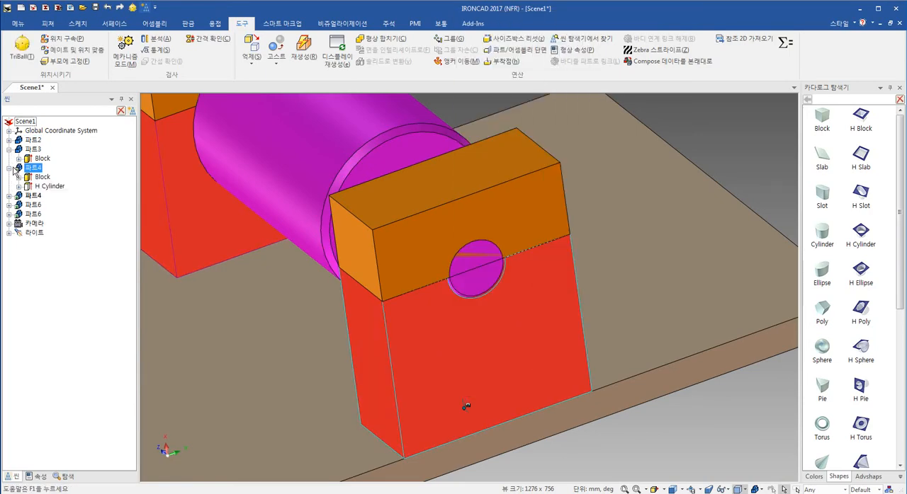
click(42, 187)
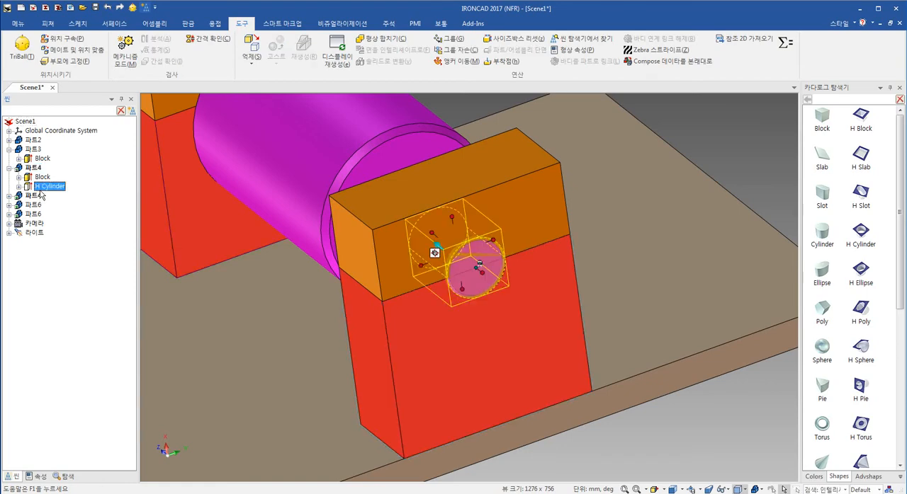
right_click(41, 193)
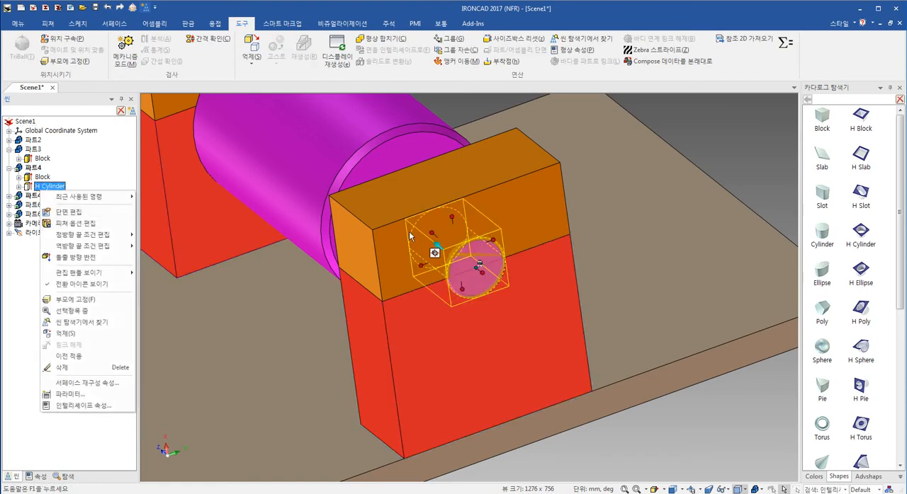
click(113, 217)
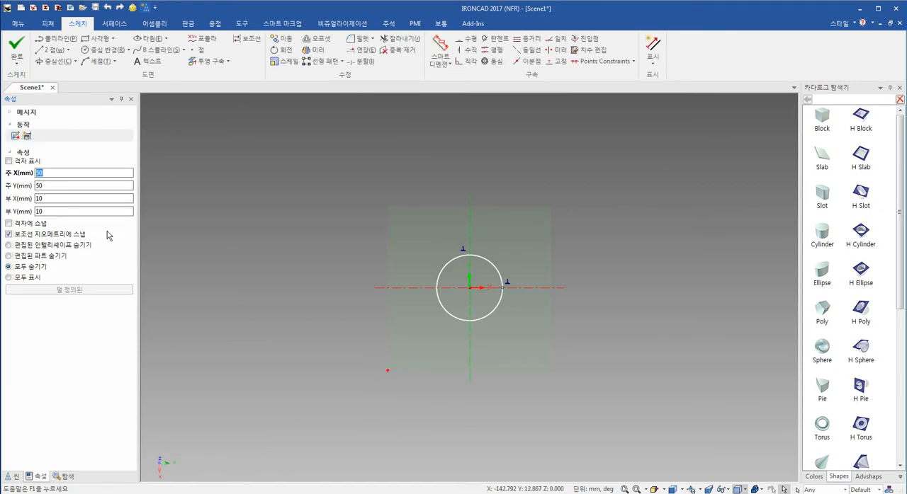
click(8, 277)
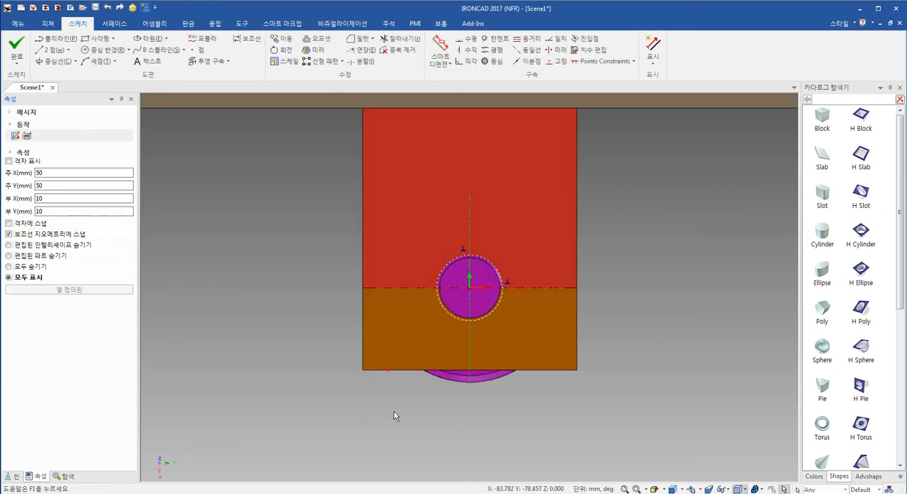
- Delete the existing circle from the hole's cross-section sketch
scroll(478, 294, up, 3)
key(ctrl+a)
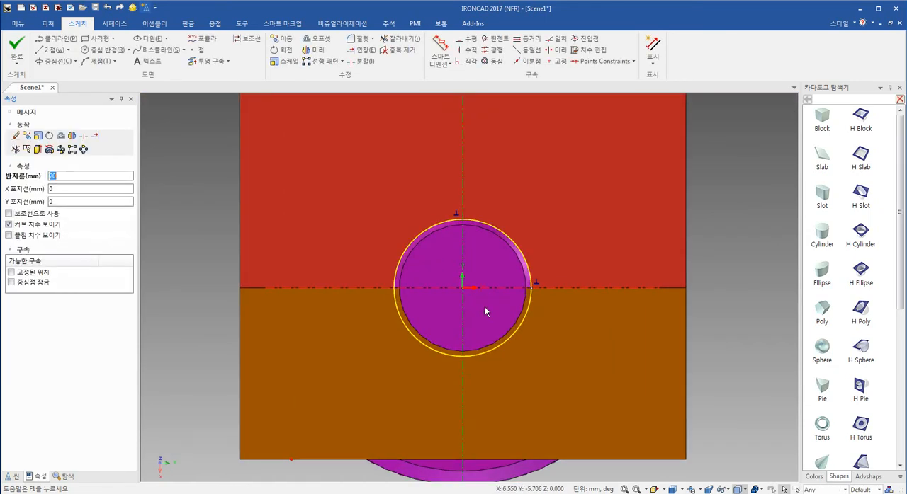
key(Delete)
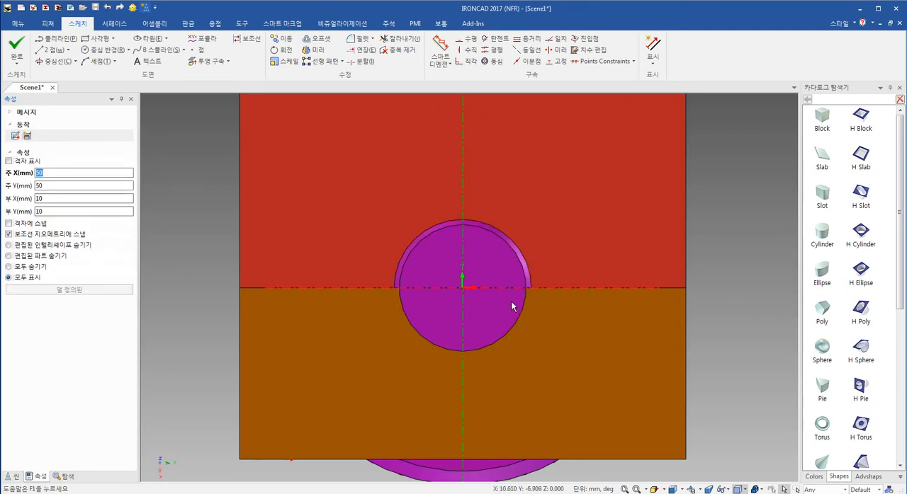
- Project the shaft's circular edge with constraints into the cross-section sketch of the red block's hole
click(208, 61)
mouse_move(509, 302)
middle_down()
mouse_move(406, 324)
mouse_move(416, 260)
mouse_move(389, 308)
mouse_move(496, 306)
middle_up()
click(418, 260)
key(F7)
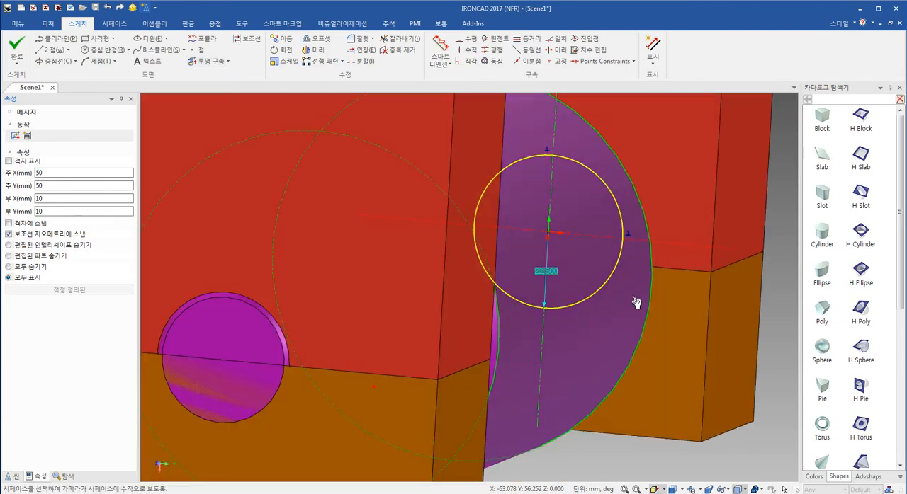
click(636, 302)
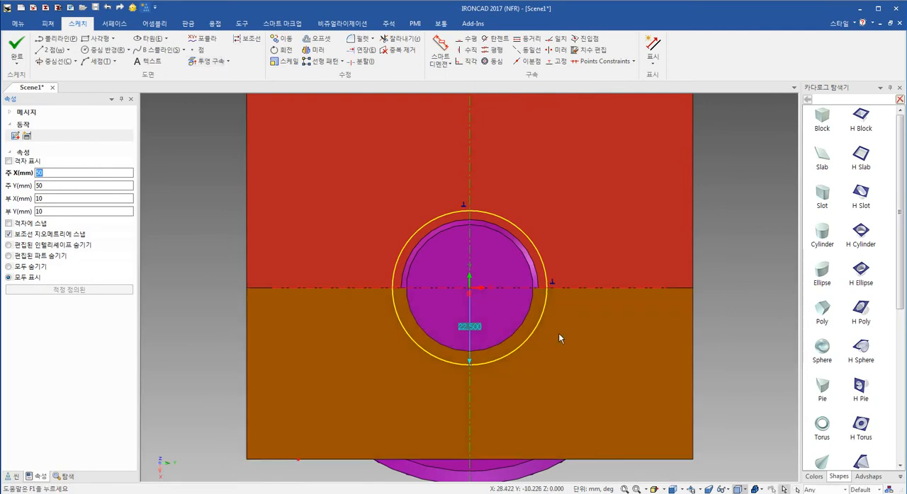
- Offset the projected circle outward by 0.5 mm as a single copy in the hole's sketch
mouse_move(558, 337)
middle_down()
mouse_move(476, 354)
mouse_move(354, 356)
mouse_move(381, 344)
mouse_move(336, 340)
middle_up()
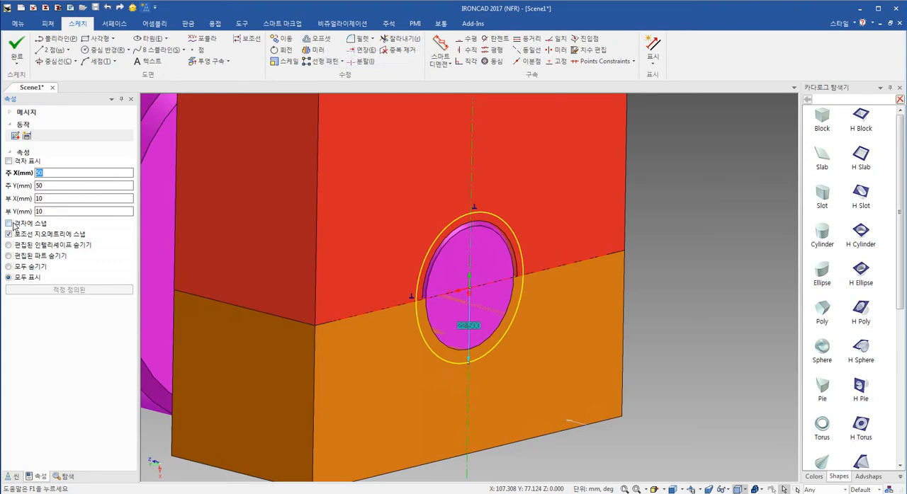
click(317, 38)
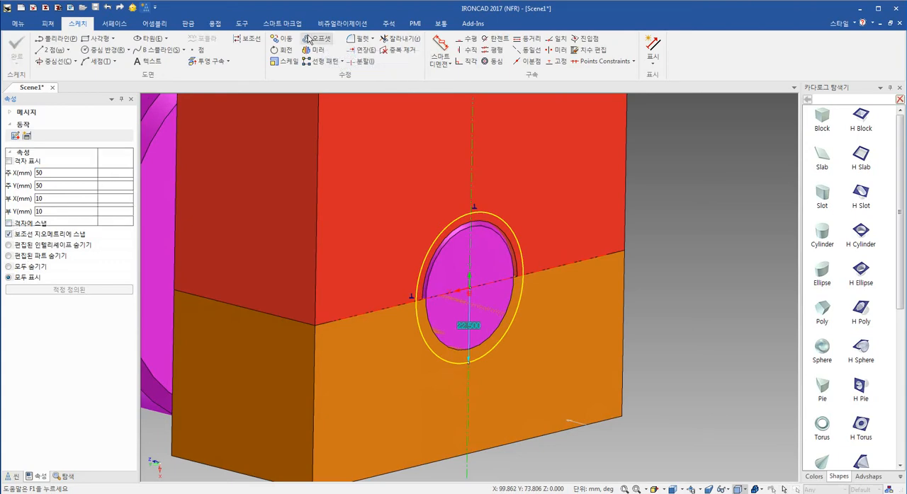
text(0.5)
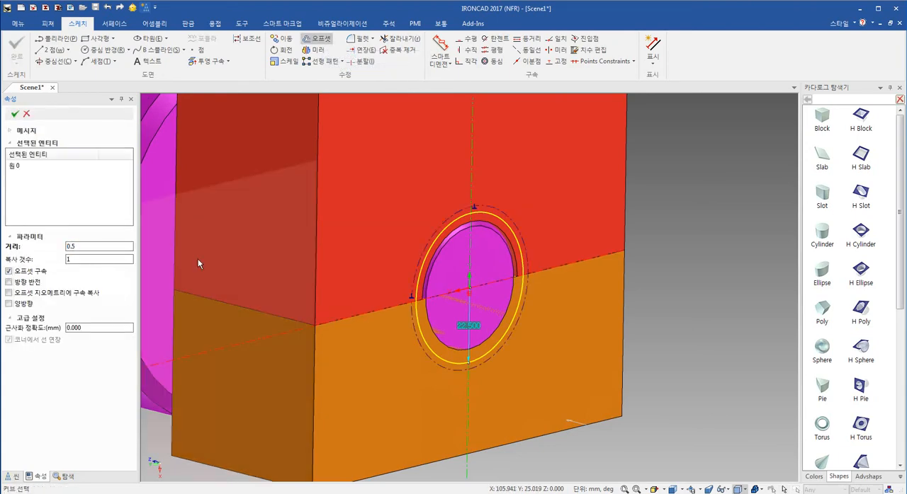
key(Return)
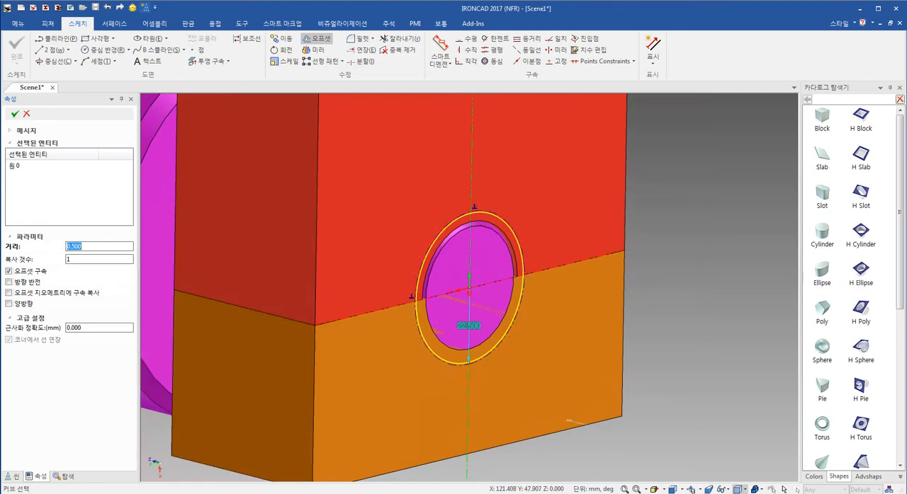
click(16, 115)
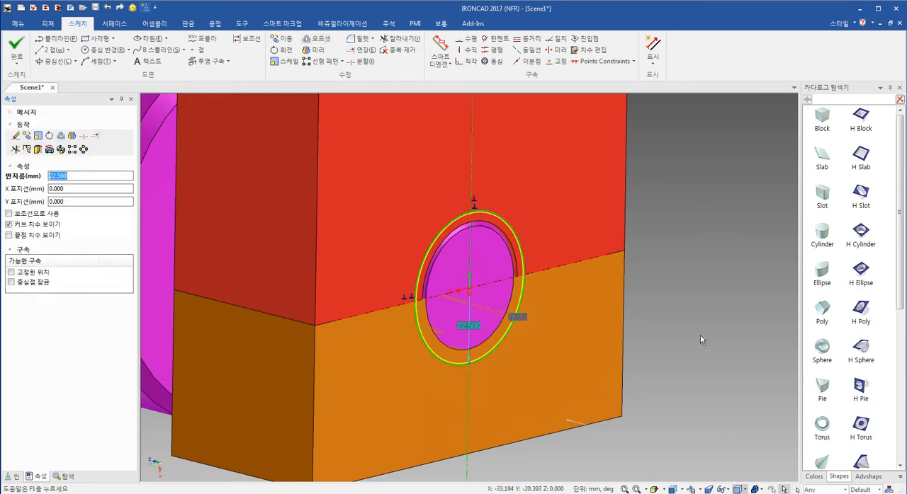
- Turn the projected inner circle into construction geometry and finish the hole's cross-section sketch
scroll(536, 265, up, 4)
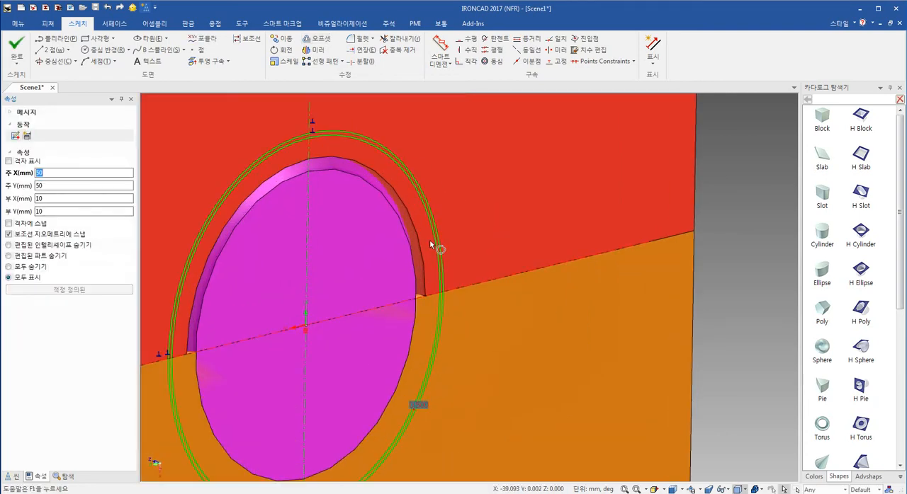
click(430, 244)
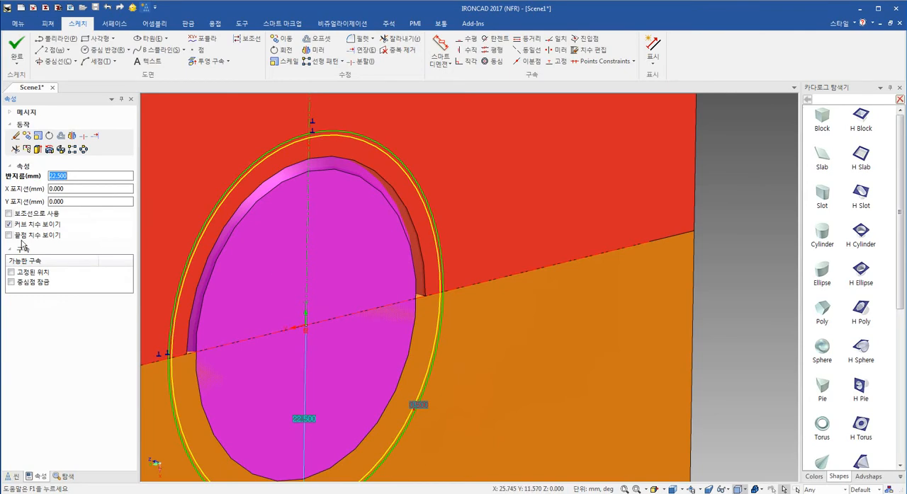
click(9, 213)
scroll(411, 386, down, 3)
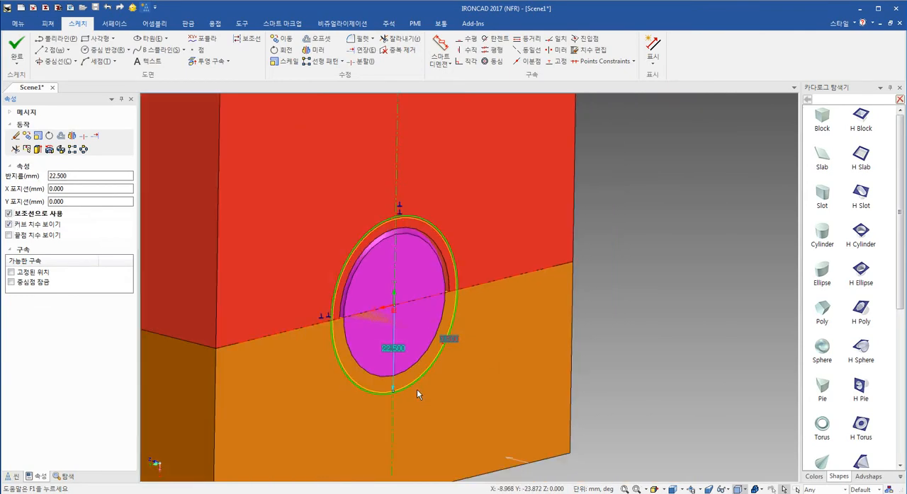
click(662, 335)
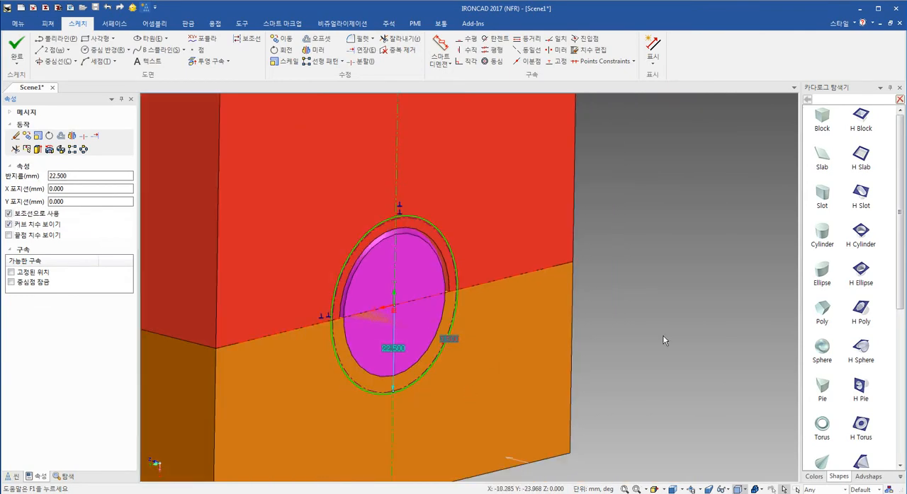
click(17, 47)
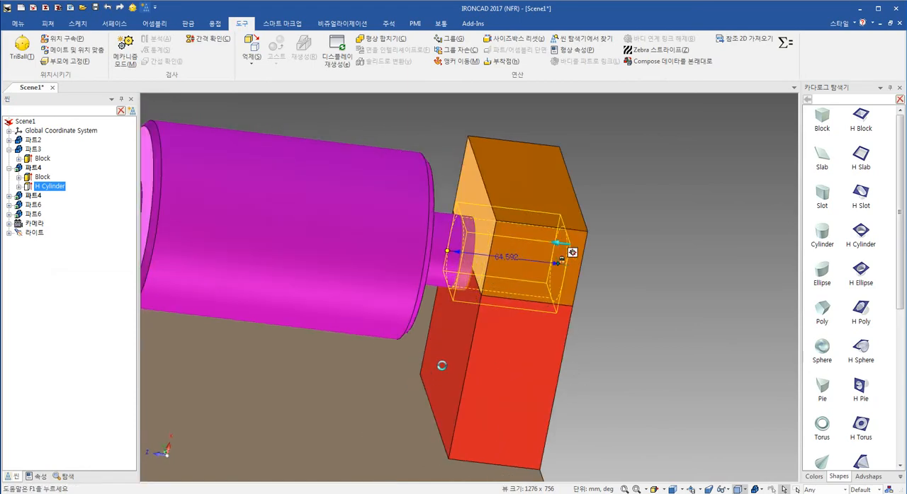
- Examine the clearance between the shaft end and the offset hole in the red block
click(641, 364)
middle_drag(641, 365, 429, 345)
scroll(631, 304, up, 4)
shift+middle_drag(626, 304, 514, 287)
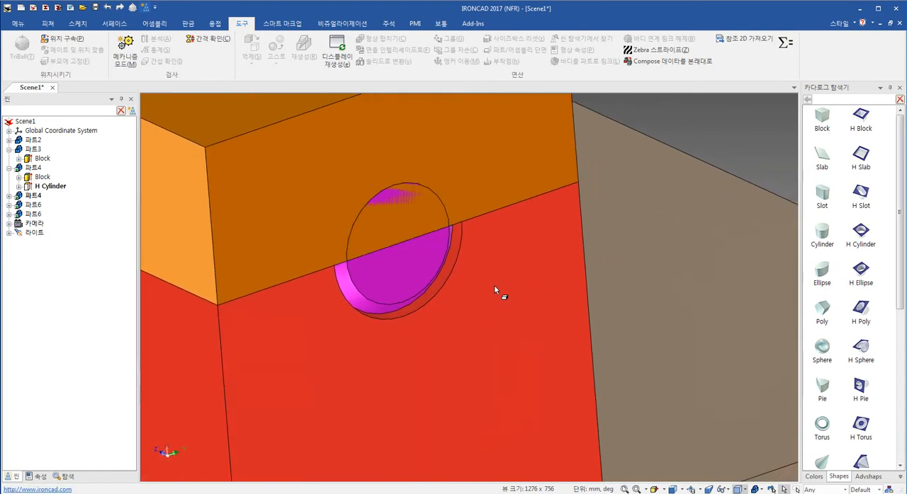
middle_drag(435, 270, 430, 226)
scroll(422, 217, up, 2)
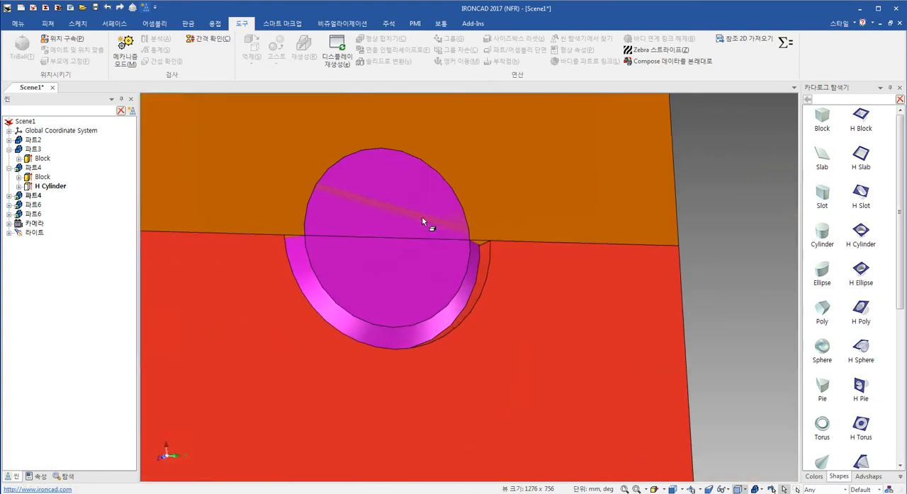
mouse_move(464, 303)
shift+middle_down()
mouse_move(489, 269)
mouse_move(486, 300)
mouse_move(460, 318)
shift+middle_up()
- Slightly enlarge the diameter of the shaft's end cylinder freehand, then clear the selection
click(423, 263)
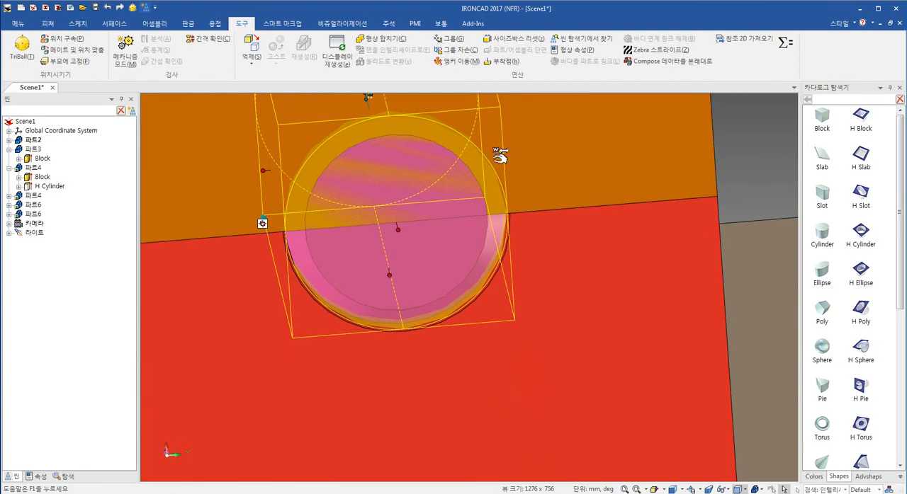
drag(500, 156, 499, 181)
scroll(471, 276, down, 4)
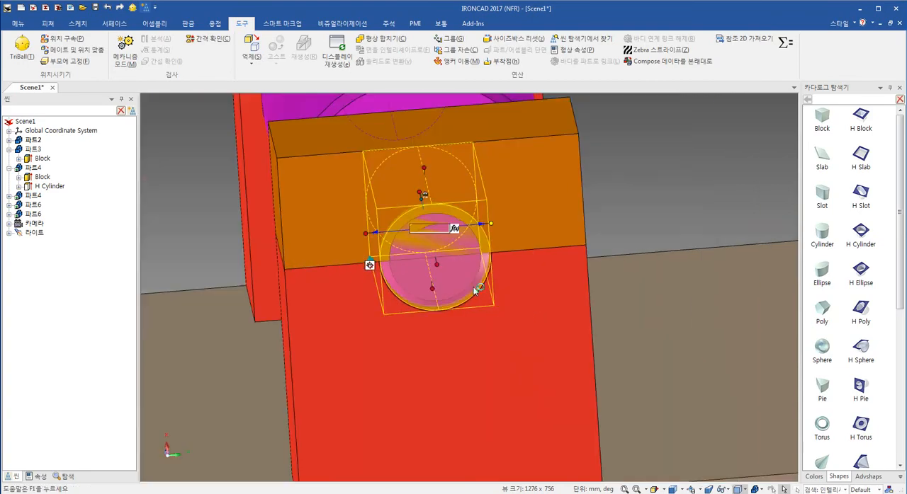
key(Escape)
- Run an interference check between the shaft and the red block
click(452, 281)
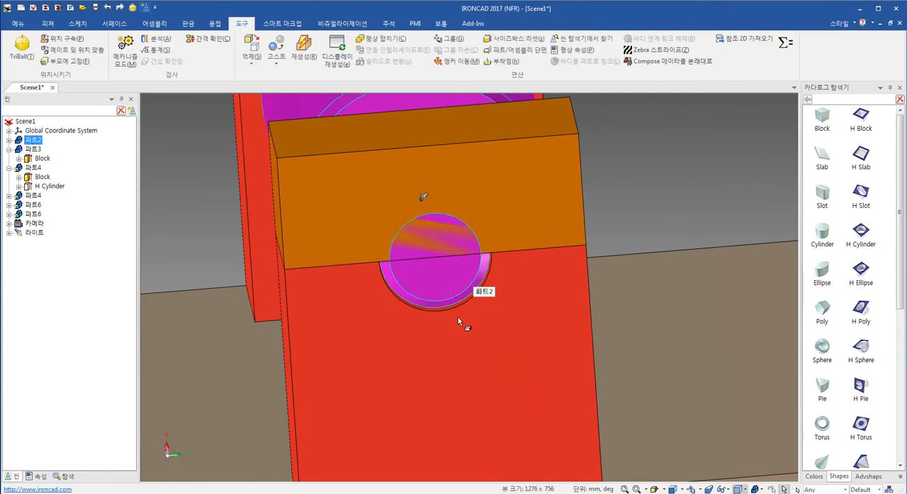
shift+click(507, 336)
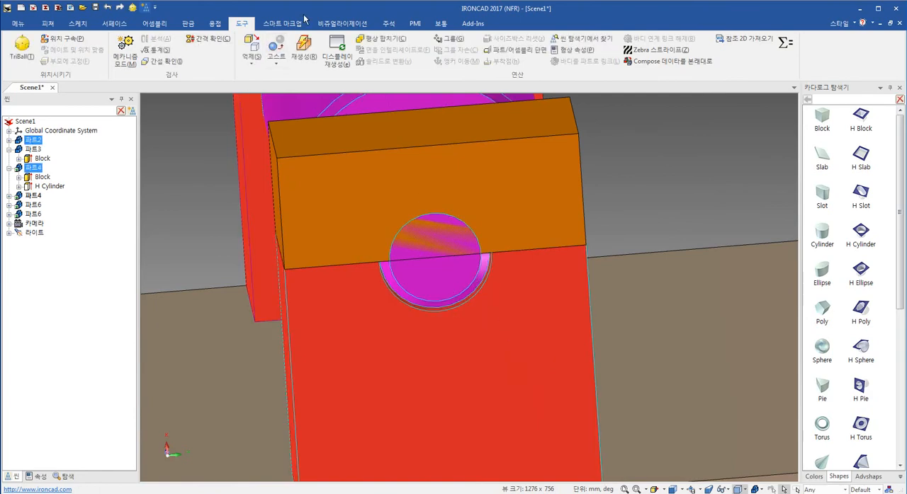
click(163, 61)
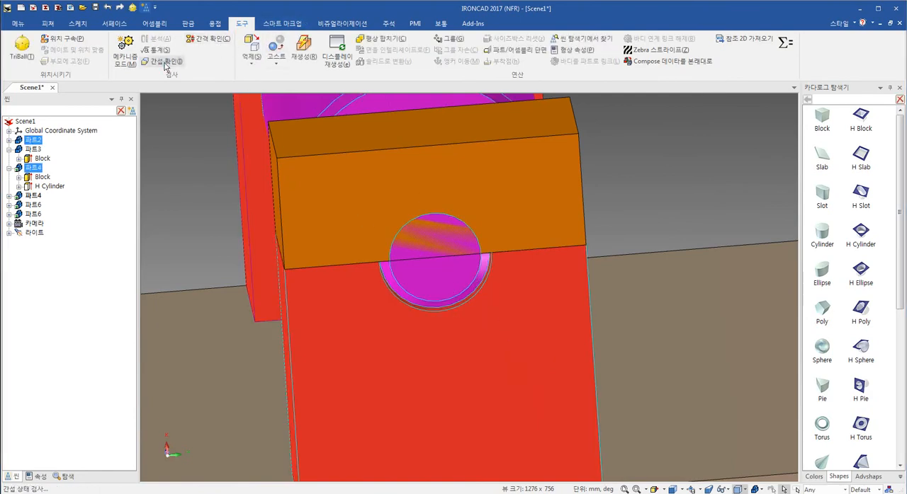
click(463, 279)
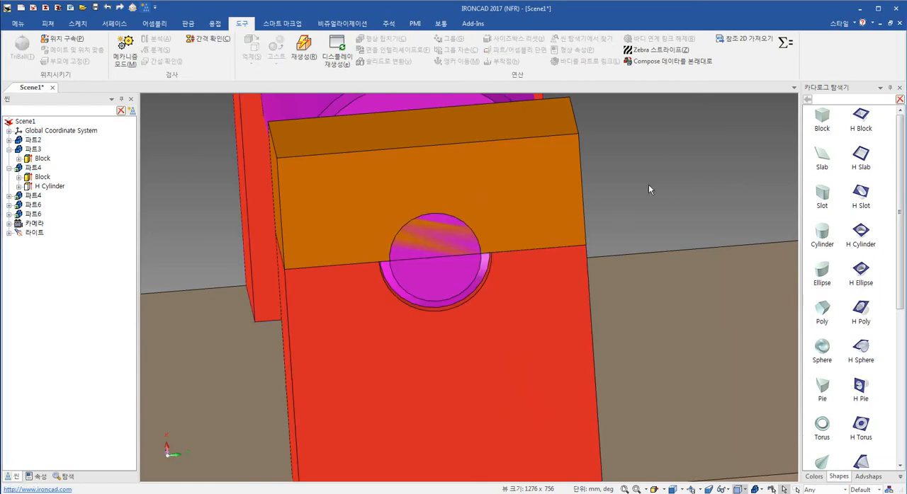
- Enlarge the diameter of the shaft's end cylinder much further freehand and clear the selection
double_click(446, 279)
drag(492, 225, 513, 221)
key(Escape)
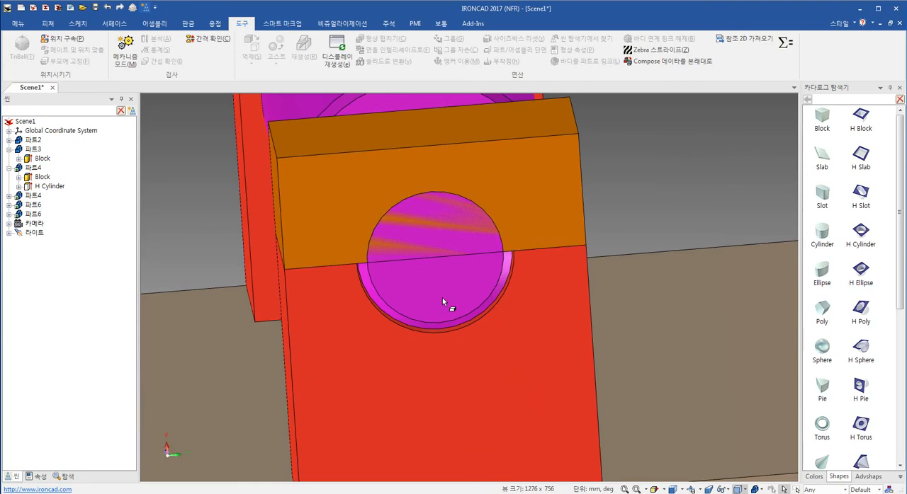
- Recheck the interference between the enlarged shaft end and the red block
click(445, 331)
shift+click(438, 281)
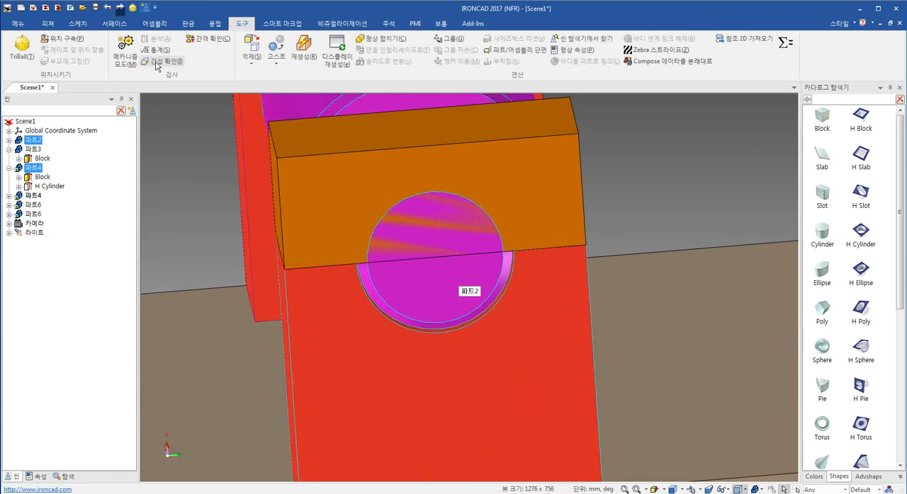
click(156, 62)
click(477, 276)
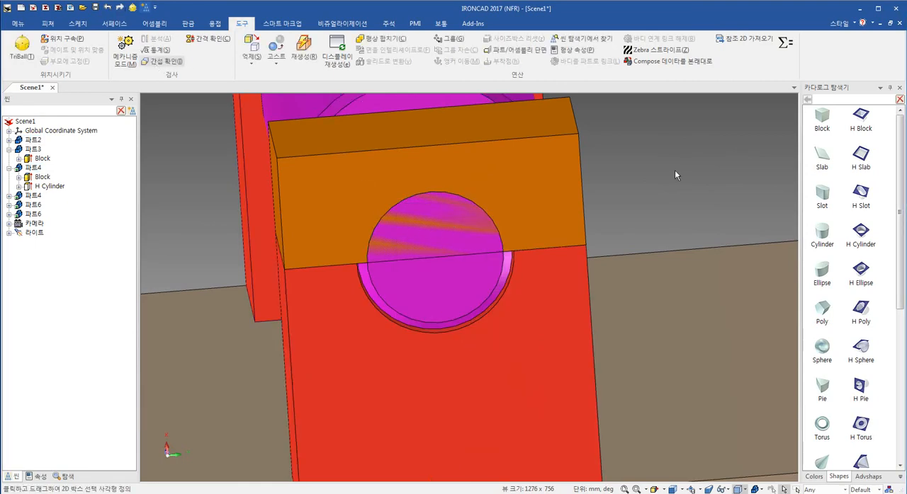
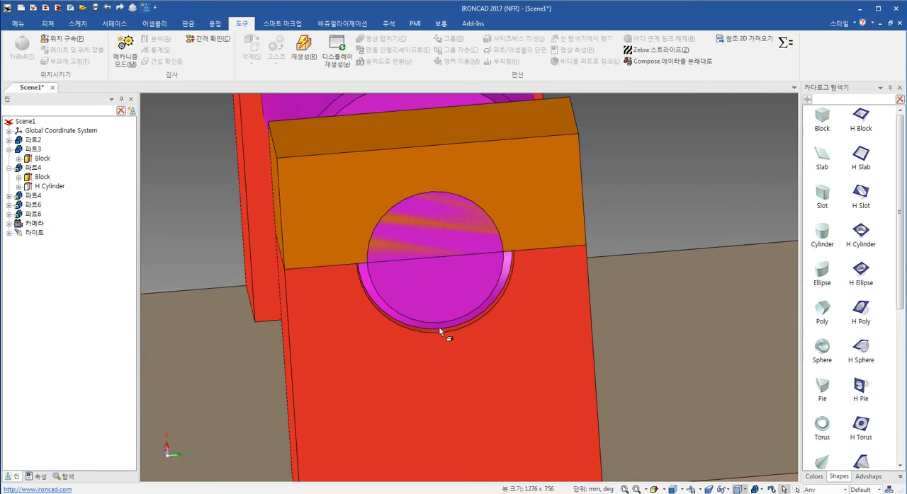
- Undo the last diameter enlargement of the shaft's end cylinder
key(ctrl+z)
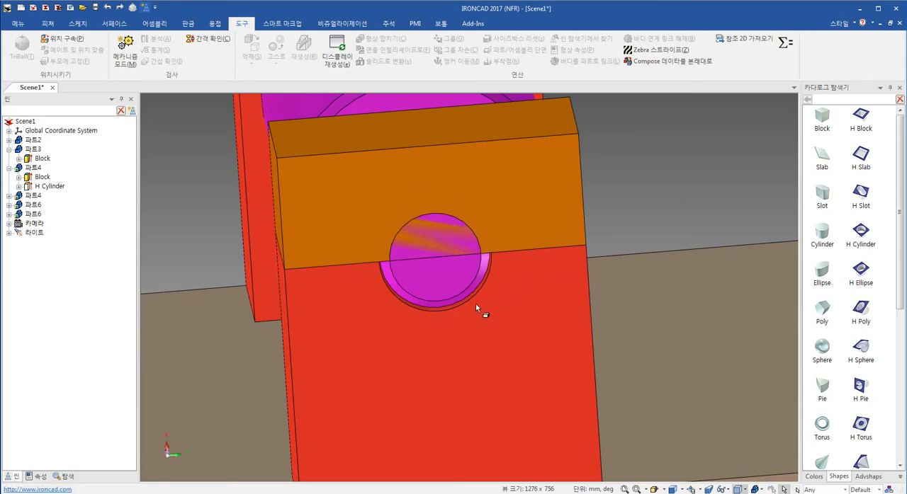
middle_drag(471, 307, 470, 326)
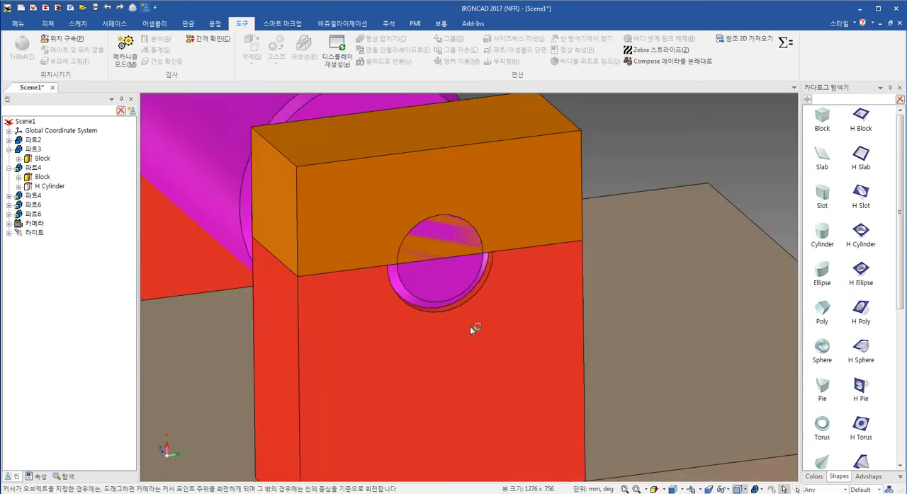
scroll(469, 245, up, 3)
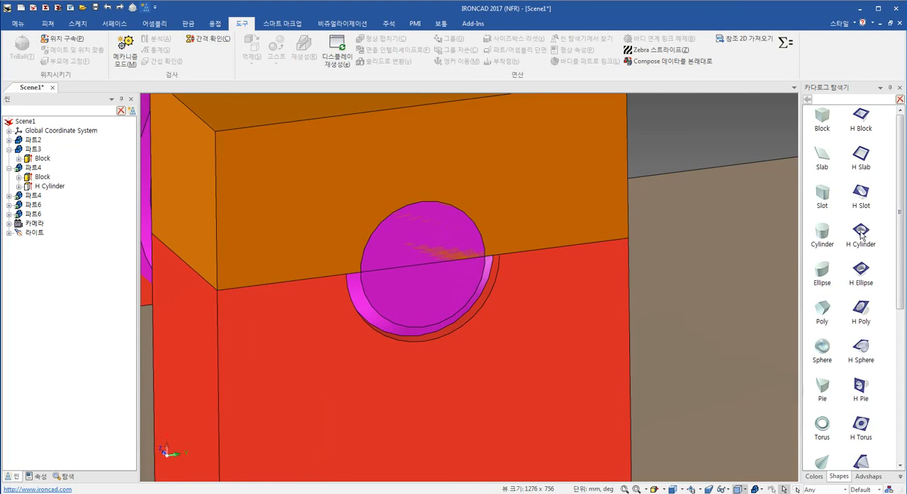
- Trim the orange cap block using the whole shaft part as the cutter, with a 0.5 mm offset, keeping the outer piece
click(49, 24)
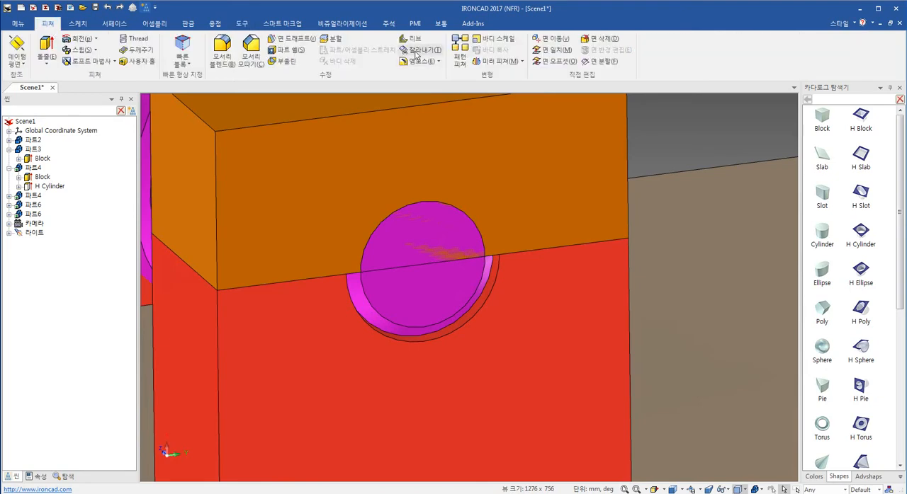
click(422, 49)
click(418, 325)
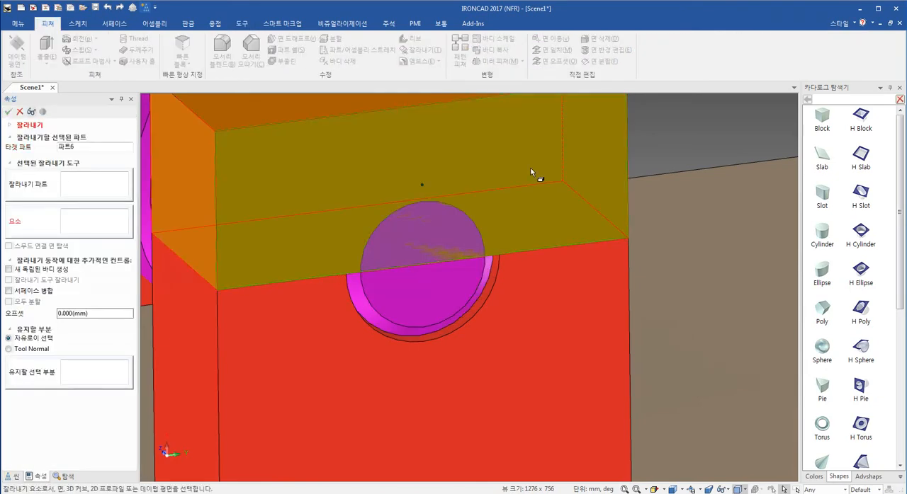
click(100, 195)
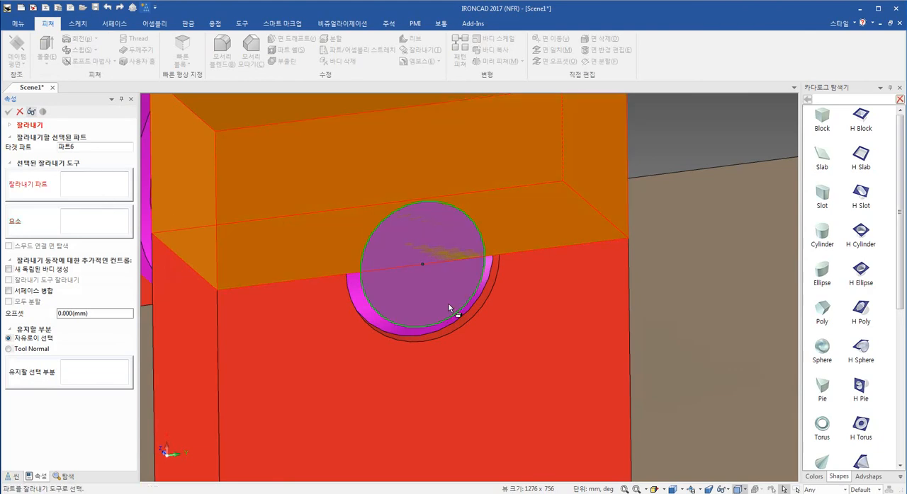
click(448, 308)
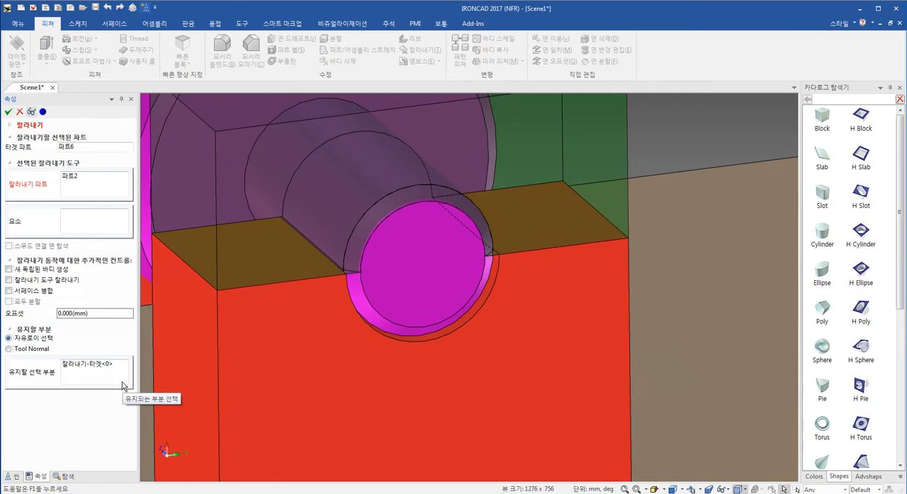
click(104, 314)
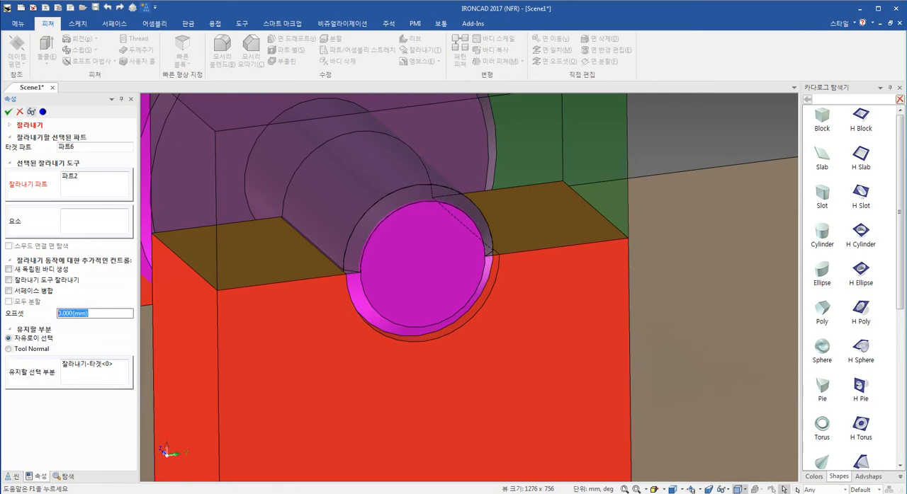
text(0.5)
click(8, 112)
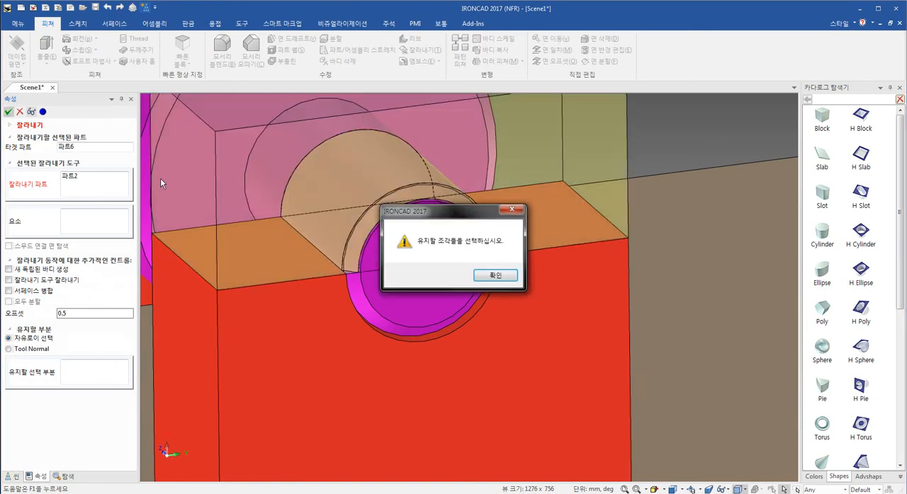
click(496, 275)
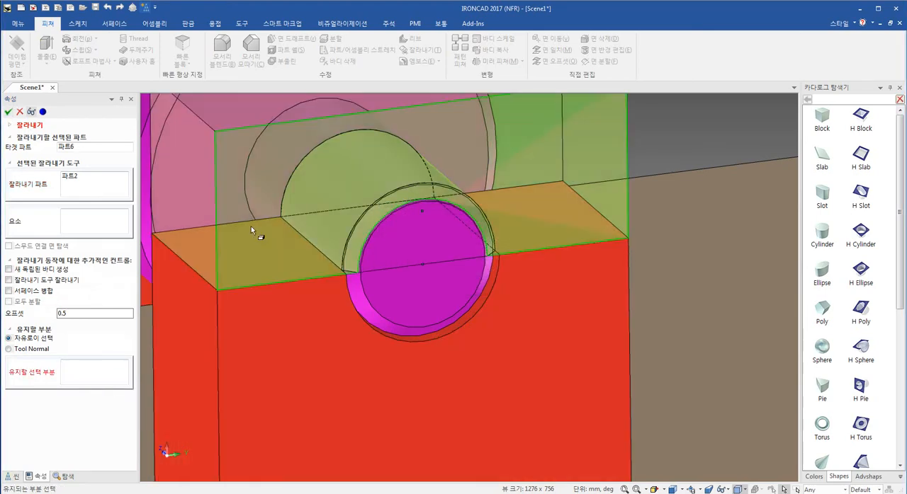
click(281, 168)
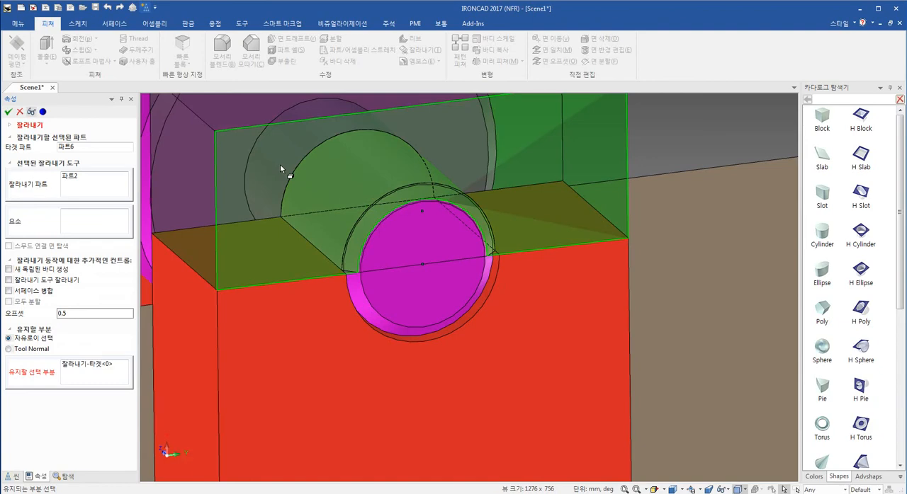
click(8, 112)
- Examine the gap between the orange cap and the shaft end, then review the cap's trim feature settings
middle_drag(334, 212, 358, 216)
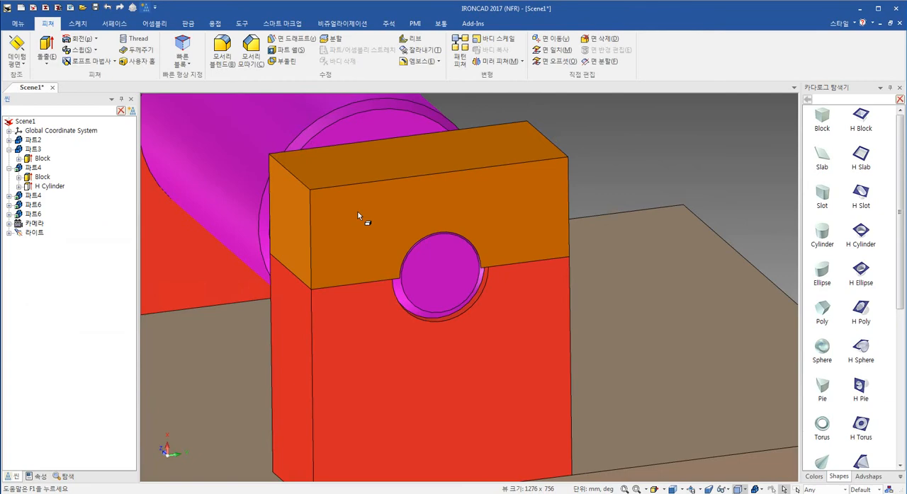
middle_drag(670, 146, 404, 314)
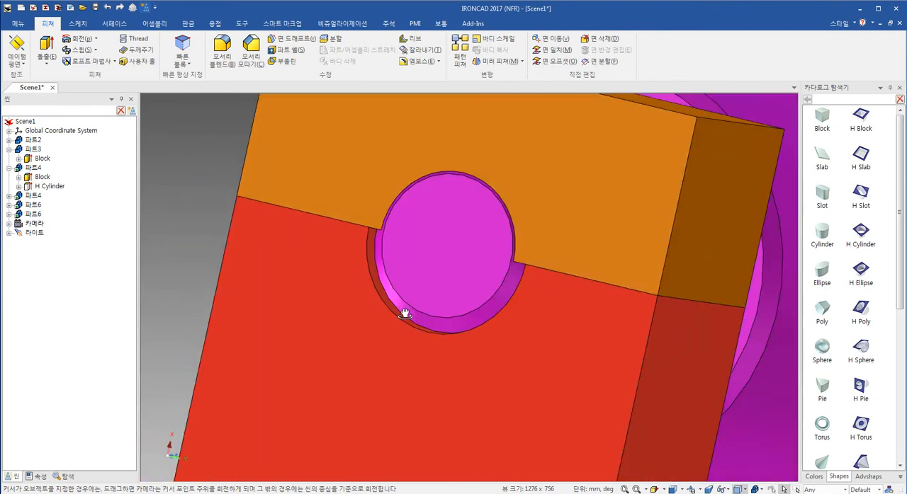
scroll(402, 231, up, 2)
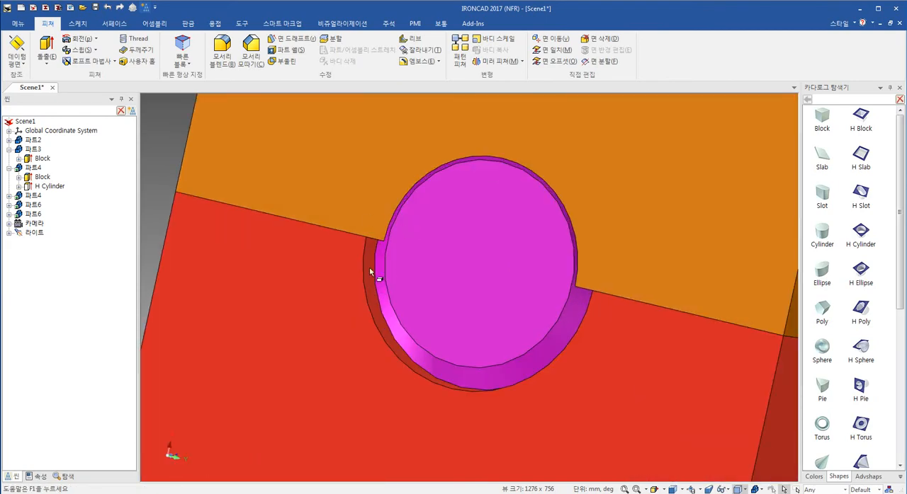
middle_drag(454, 265, 460, 314)
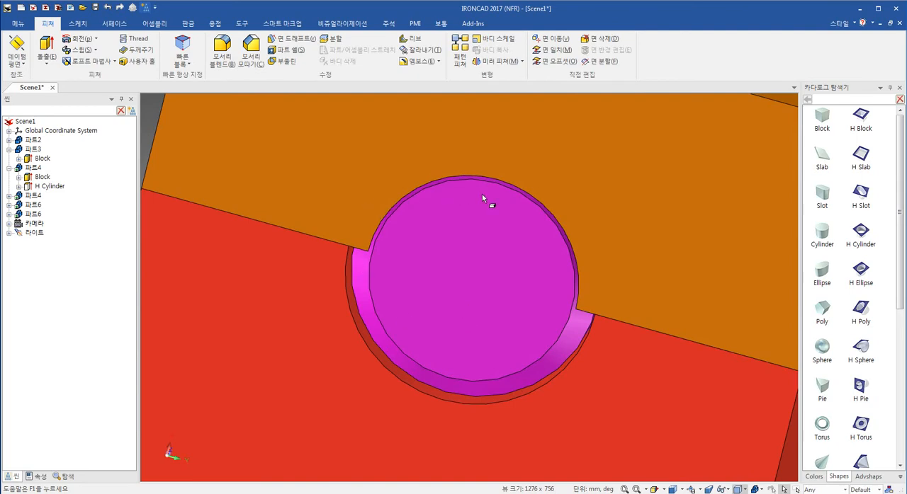
click(321, 188)
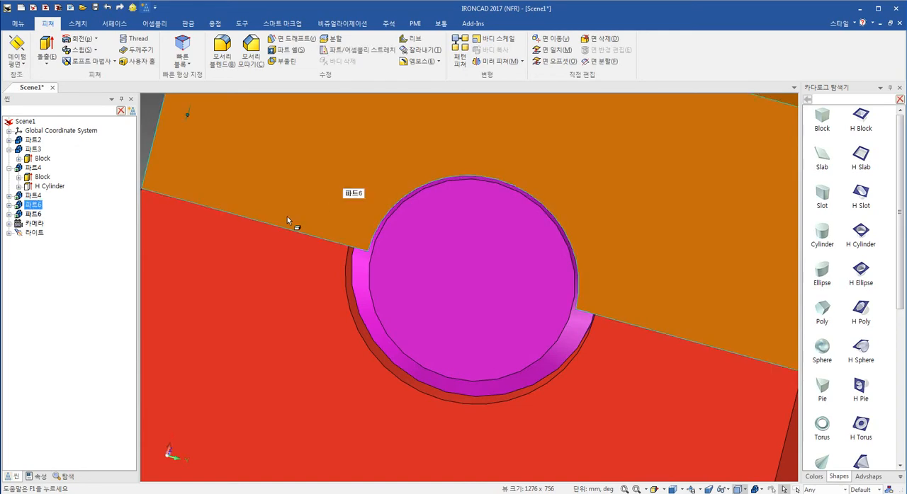
click(8, 204)
click(46, 224)
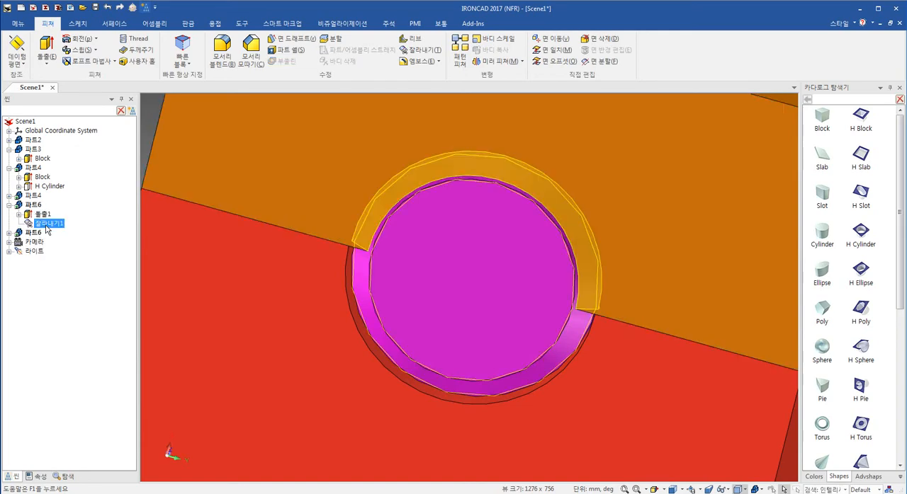
right_click(47, 227)
click(114, 267)
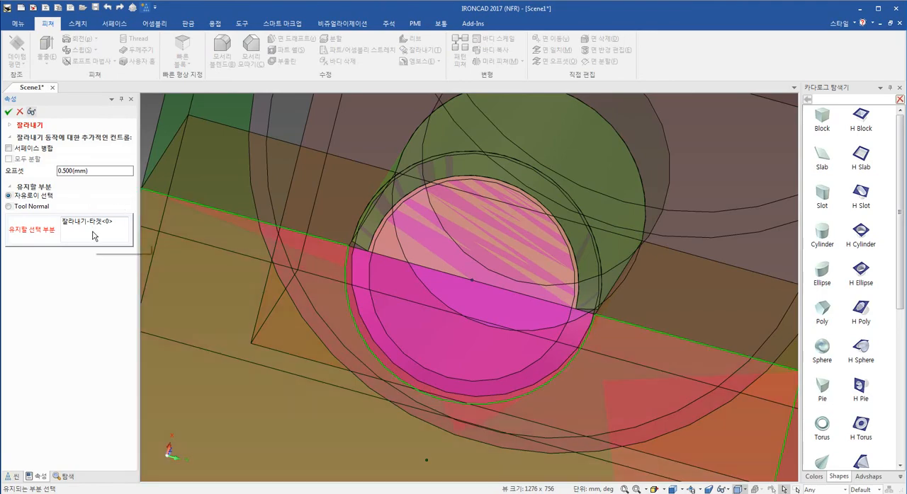
click(8, 112)
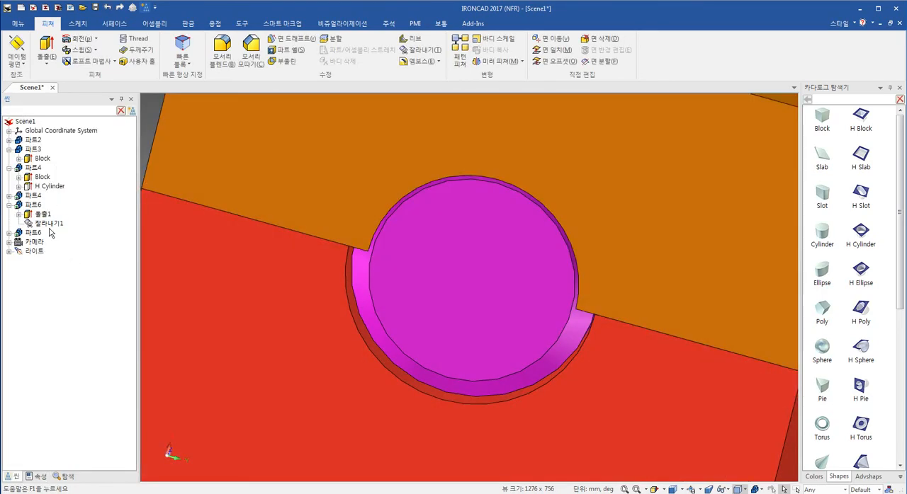
- Replace the orange cap's trim with one cut by the shaft end's cylindrical face at 0.5 mm offset, keeping the outer piece
click(50, 225)
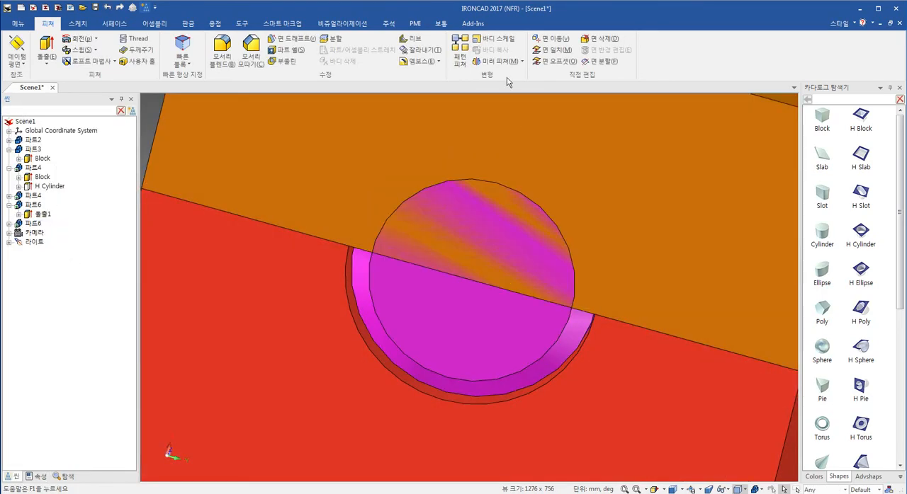
click(419, 50)
click(454, 320)
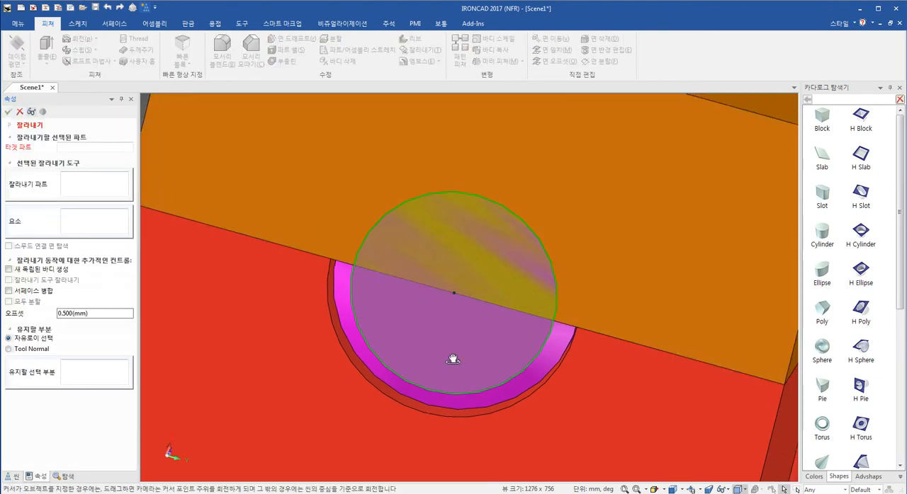
middle_drag(513, 284, 542, 335)
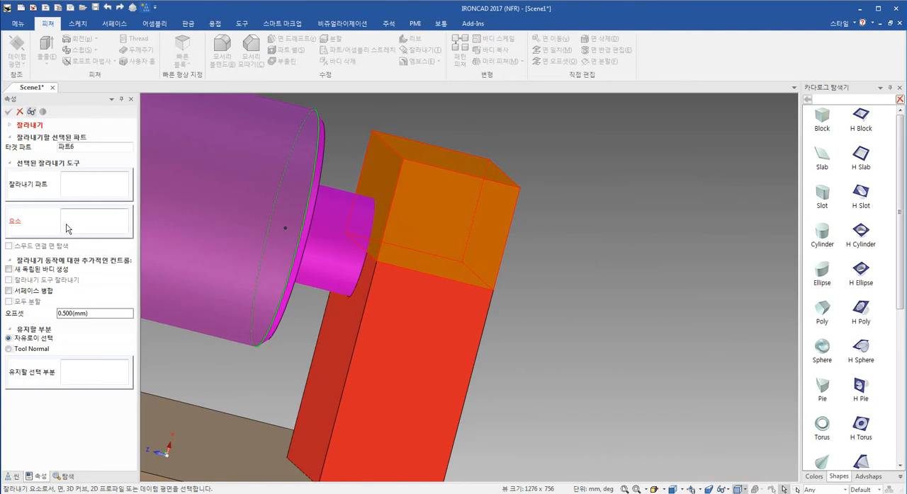
click(326, 220)
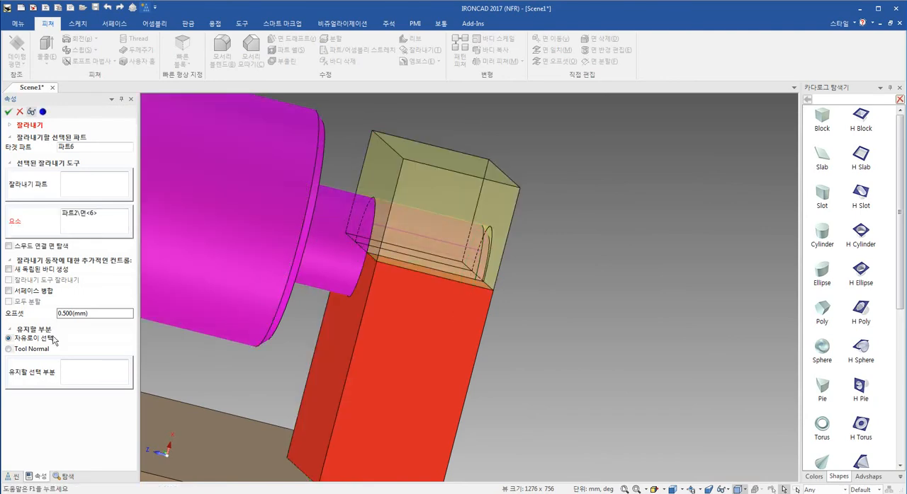
click(69, 381)
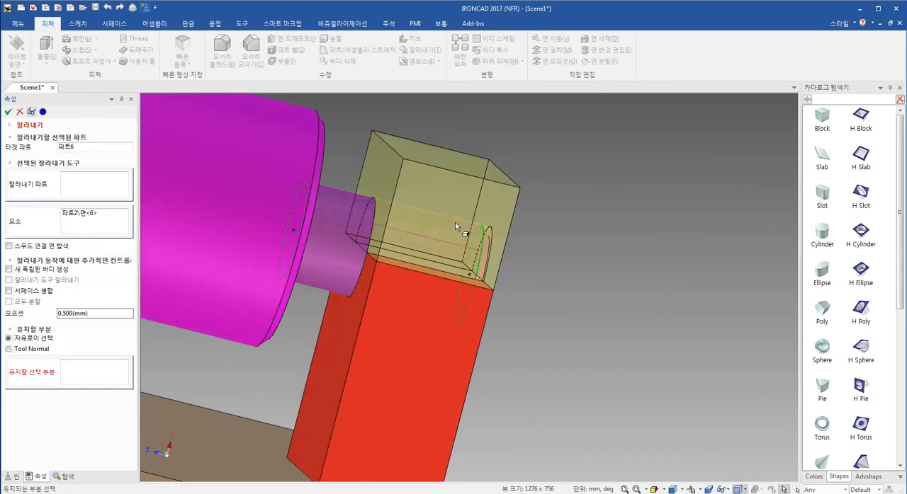
click(475, 189)
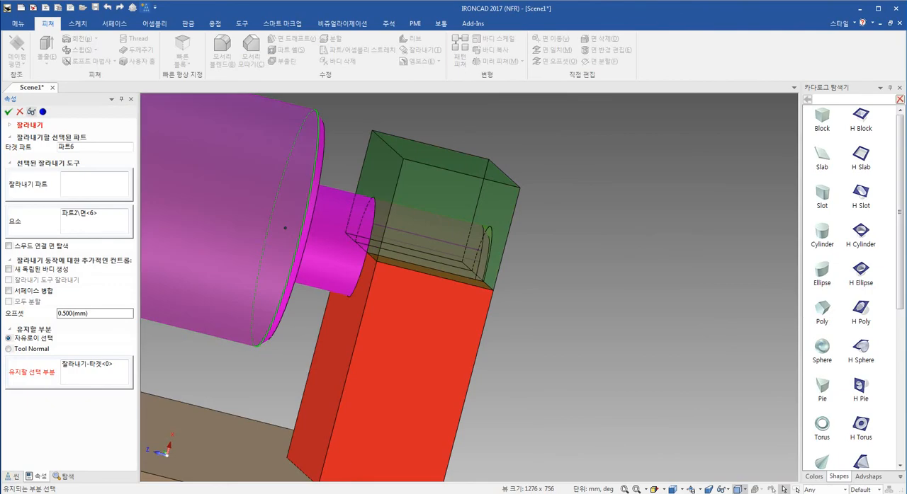
click(11, 112)
- Examine the trimmed openings around both shaft ends and the support blocks from several sides
middle_drag(539, 236, 508, 225)
scroll(435, 280, down, 5)
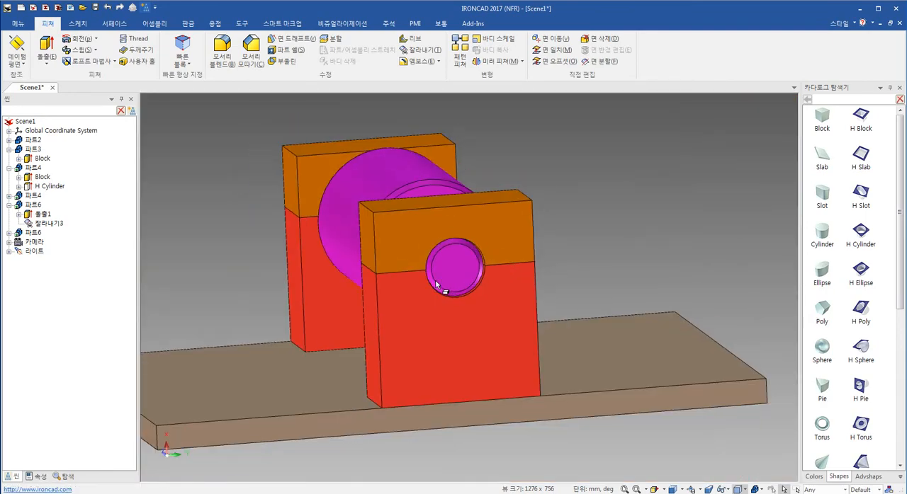
middle_drag(429, 304, 508, 319)
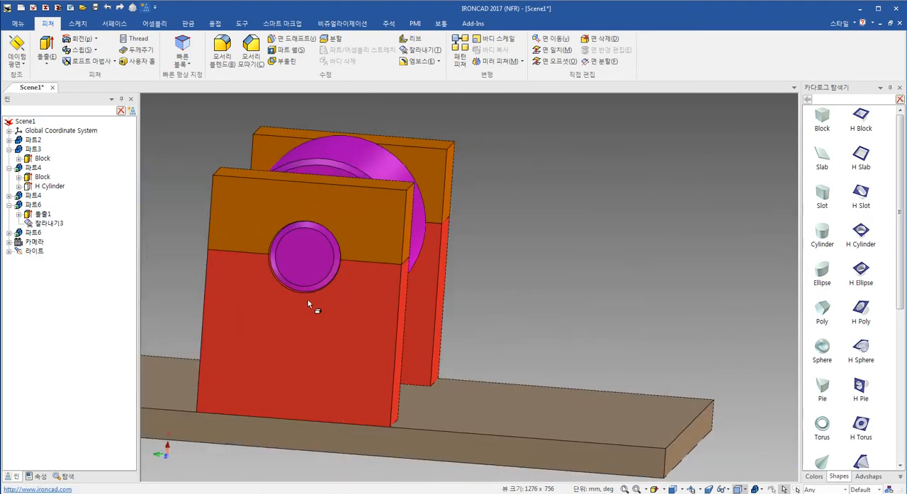
scroll(301, 282, up, 4)
middle_drag(324, 277, 401, 298)
scroll(500, 306, down, 4)
shift+middle_drag(584, 361, 516, 351)
scroll(495, 344, up, 3)
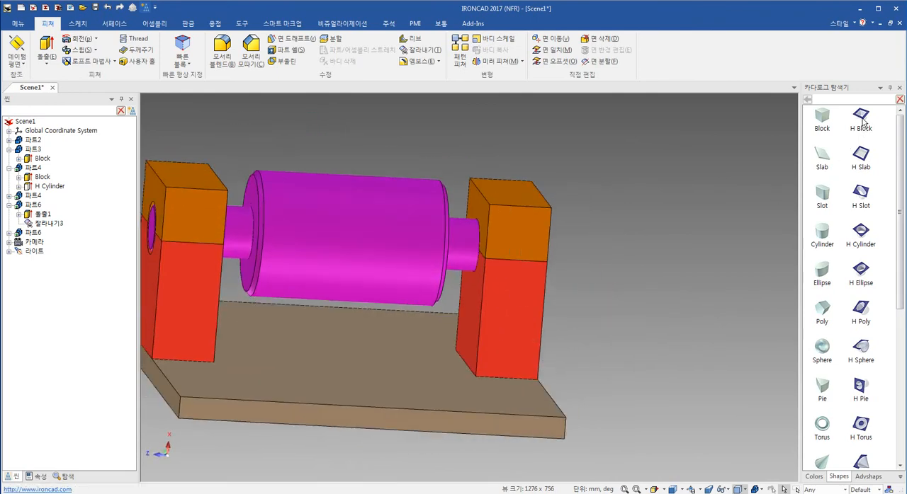
- Cut an H Block pocket into the red support's narrow side face and stretch its height upward to about 98 mm
drag(597, 245, 487, 290)
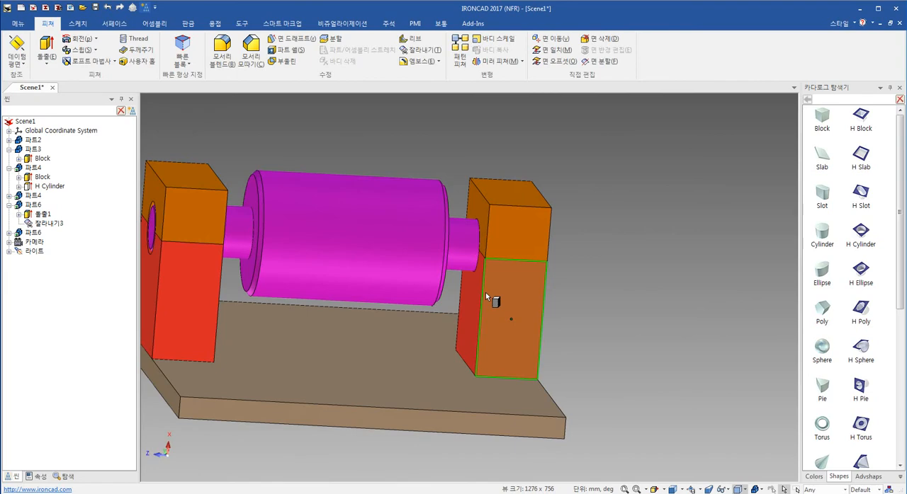
drag(485, 298, 486, 297)
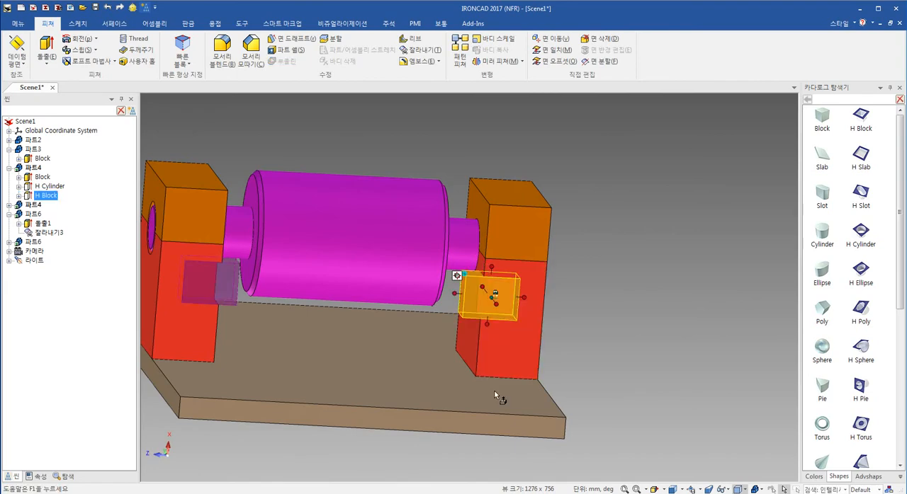
drag(492, 270, 496, 206)
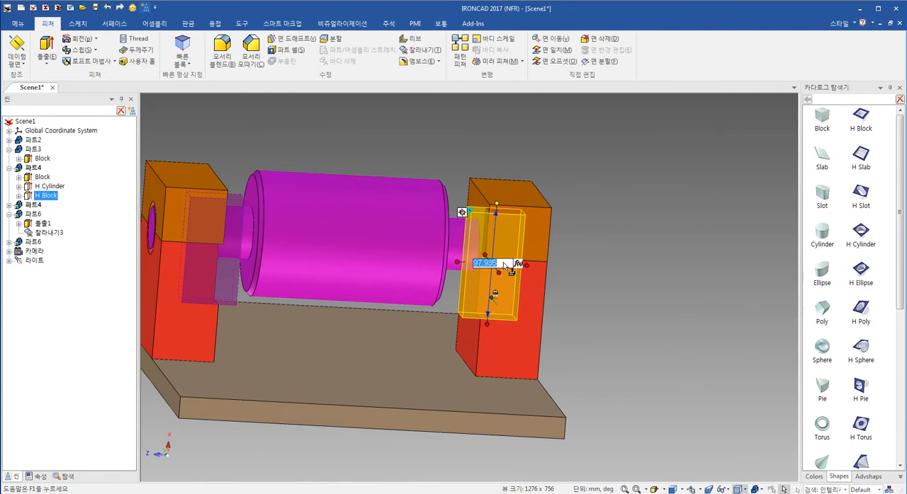
click(651, 262)
click(510, 330)
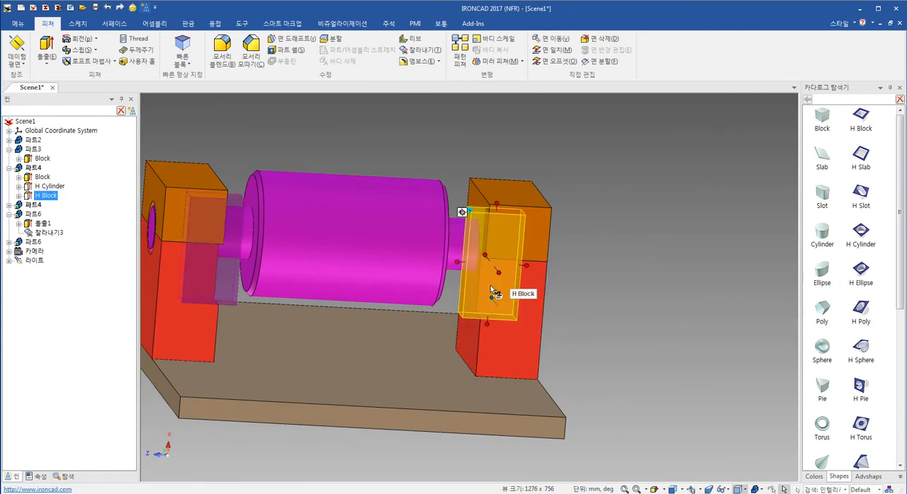
key(Escape)
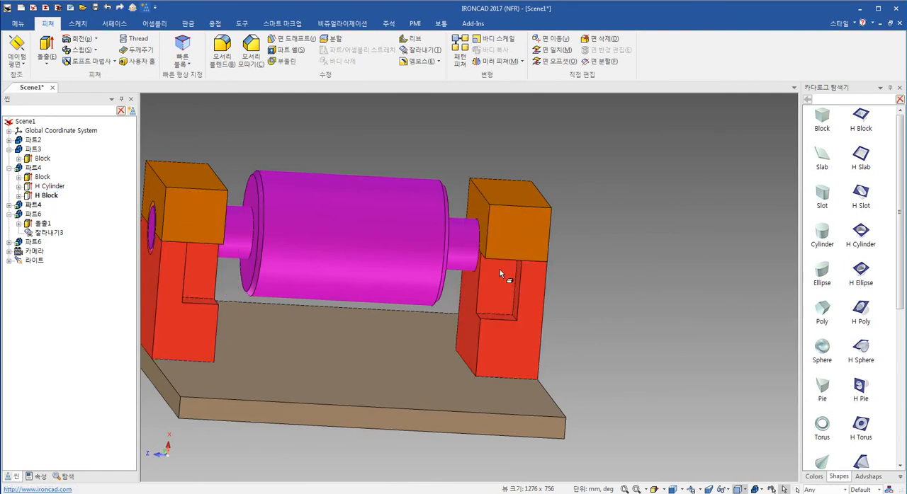
- Delete the H Block pocket from the red support block
click(497, 296)
click(497, 296)
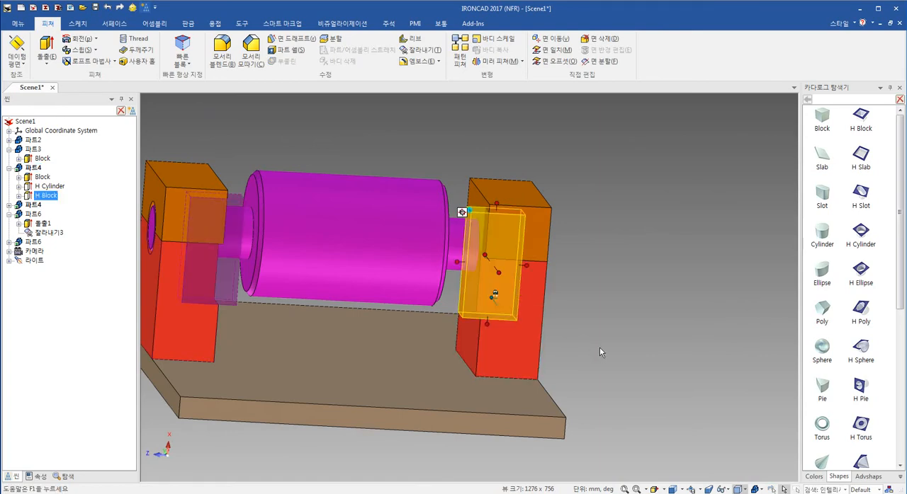
key(Delete)
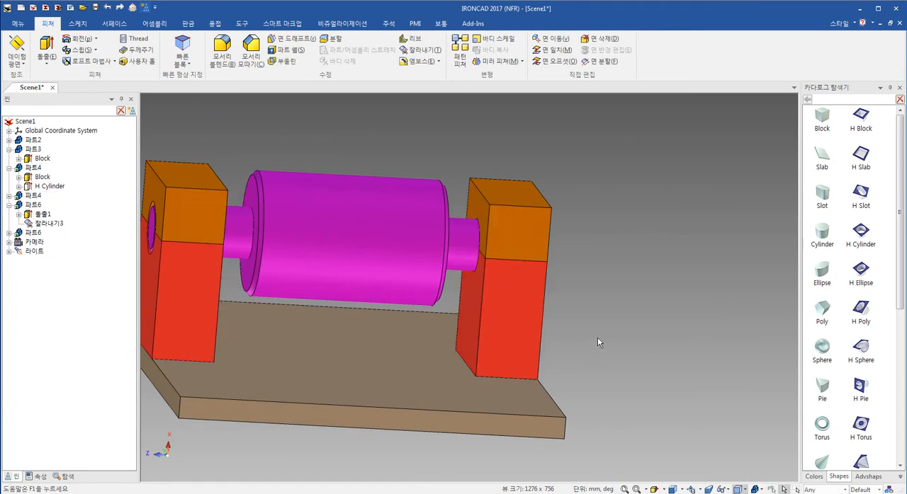
- Add an H Block to the red support's narrow side face as an assembly feature, applied only to the part it is dropped on
click(860, 118)
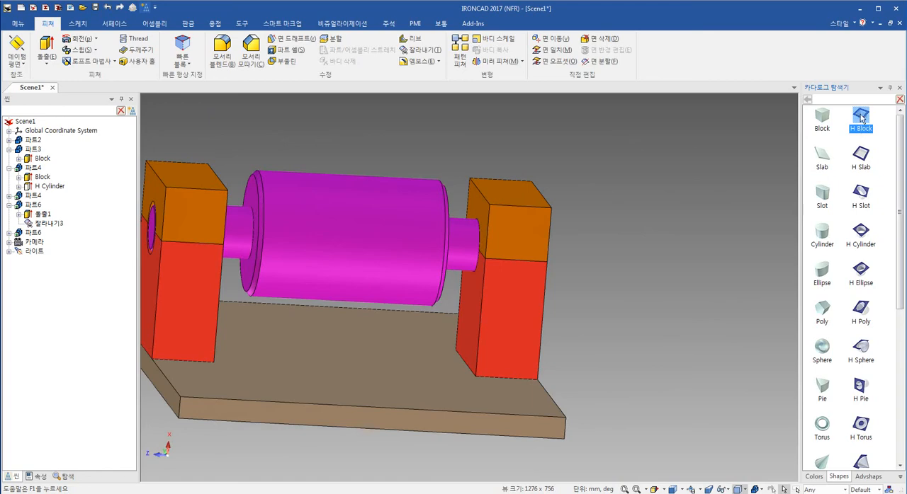
drag(862, 119, 501, 276)
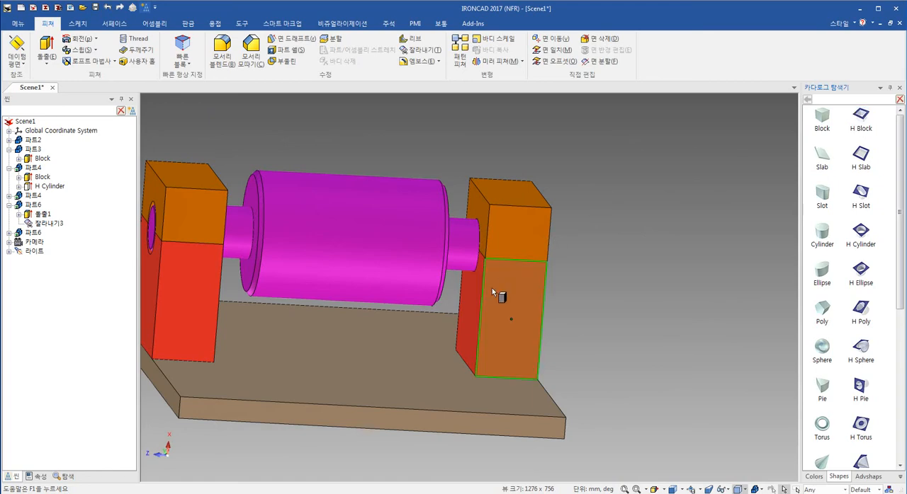
right_drag(493, 289, 494, 294)
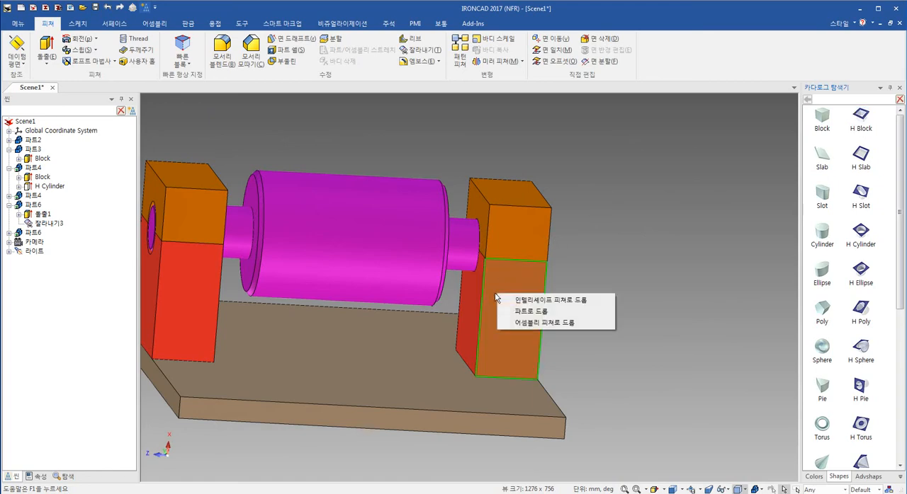
click(544, 323)
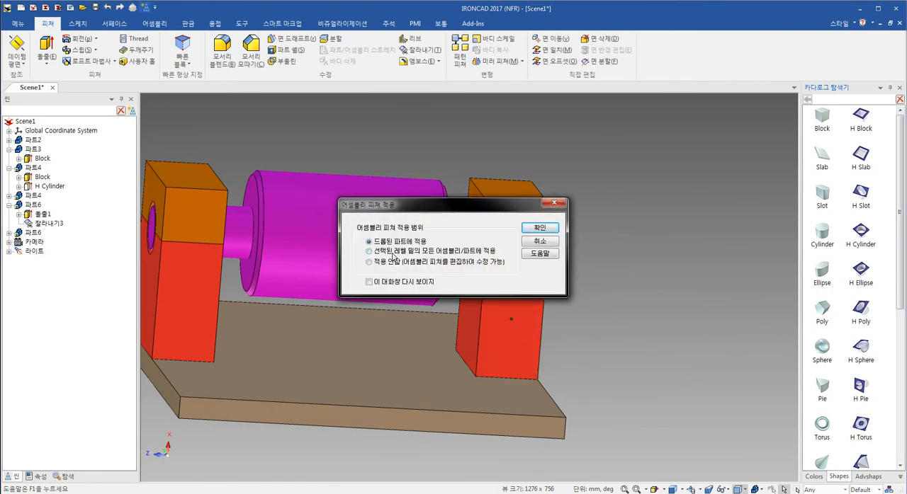
click(541, 228)
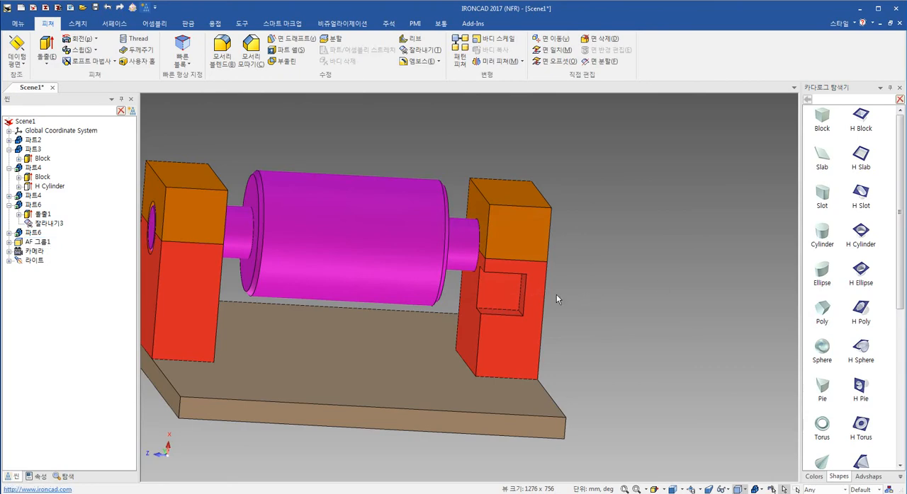
- Stretch the H Block pocket's height upward from the red support into the orange cap's area
scroll(548, 286, up, 3)
click(431, 294)
drag(431, 254, 435, 215)
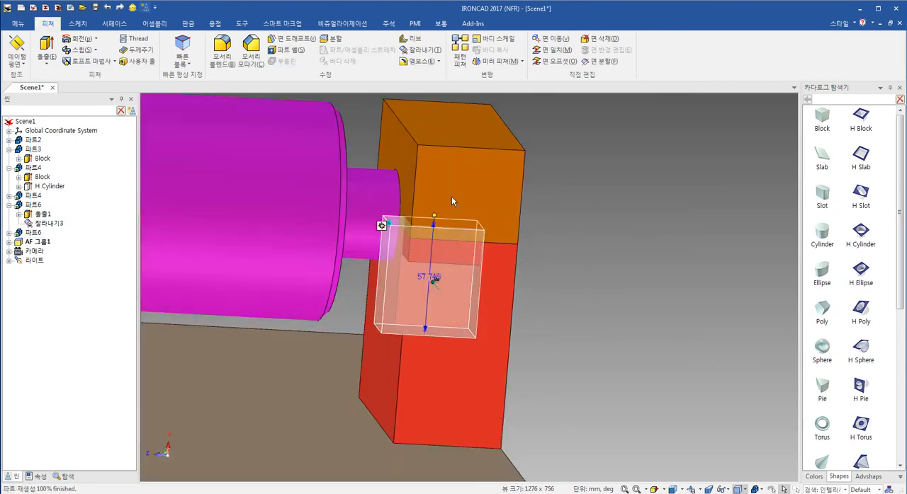
click(598, 270)
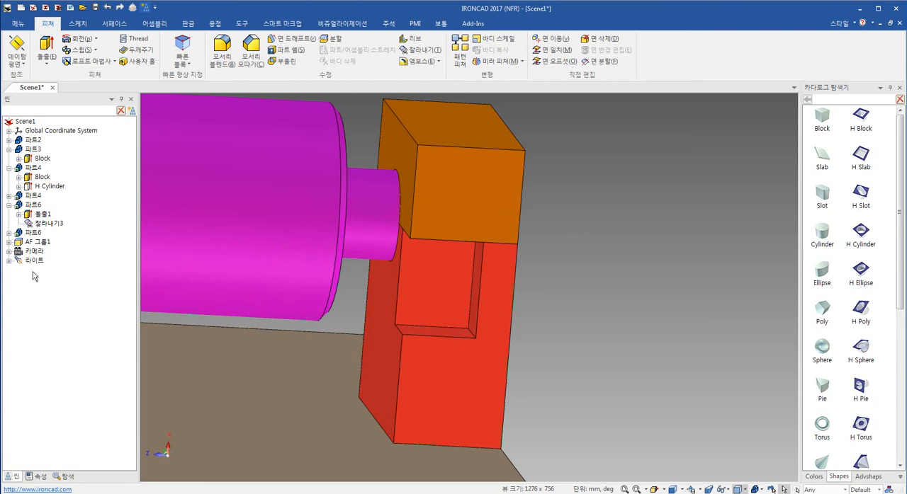
- Examine the contents of the assembly feature group and the commands available for its H Block
click(33, 243)
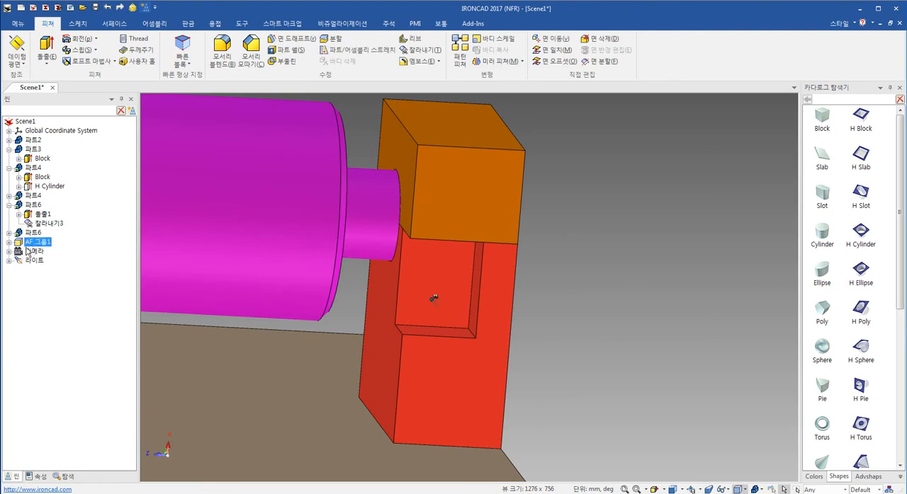
click(9, 242)
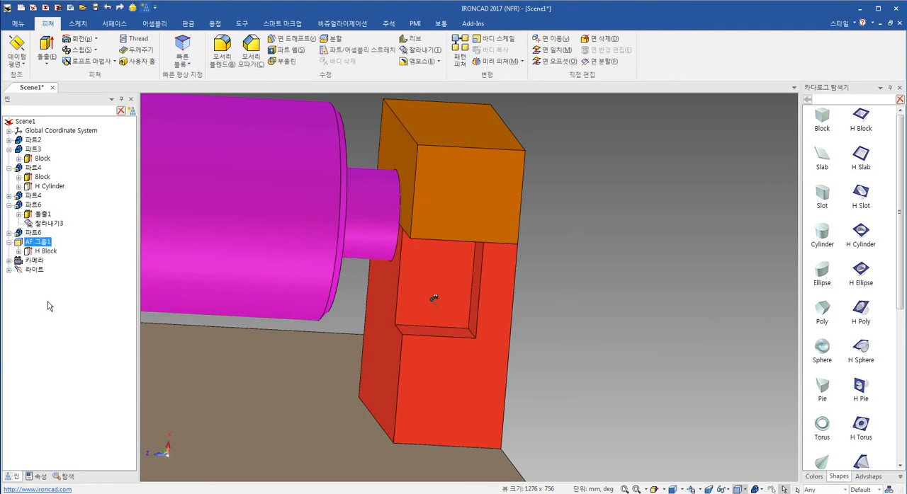
click(430, 266)
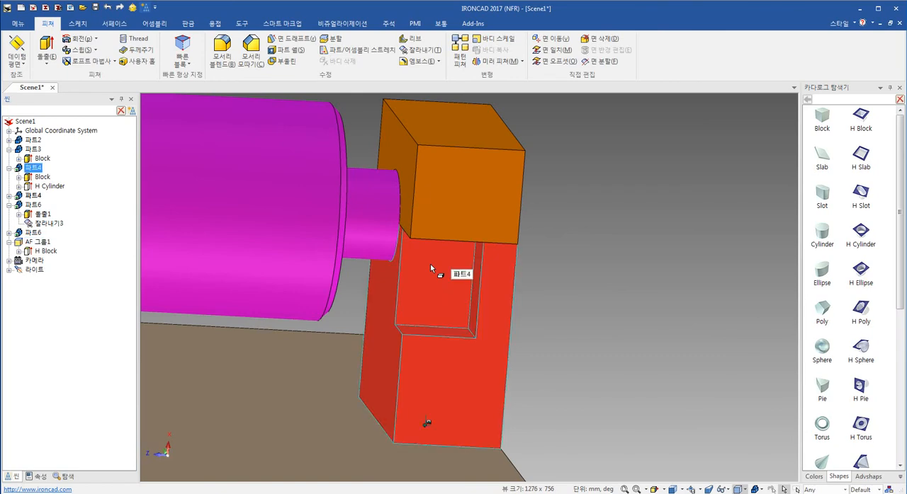
click(429, 266)
right_click(436, 272)
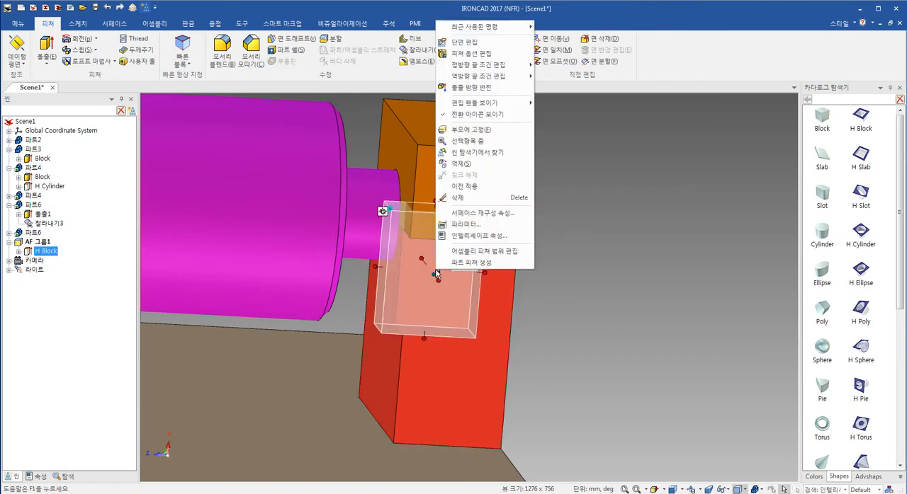
click(646, 328)
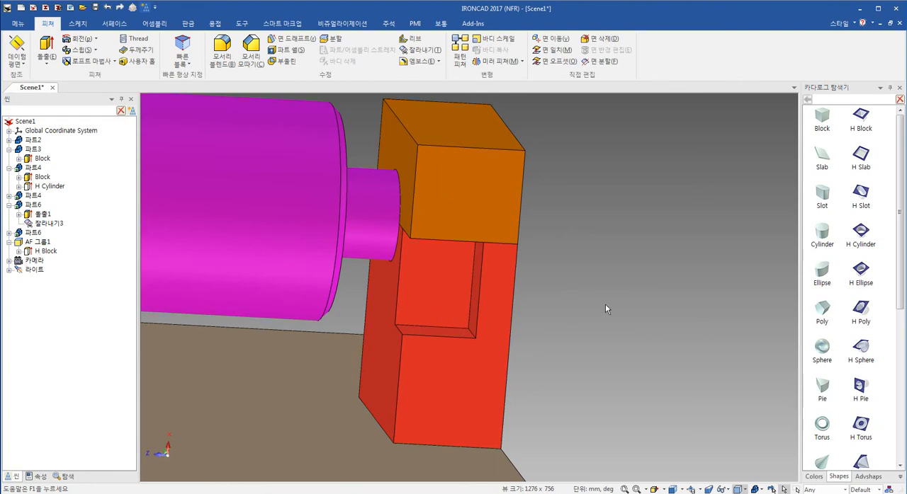
- Edit the H Block's assembly feature scope and add the orange cap to the parts it cuts
middle_drag(376, 356, 528, 311)
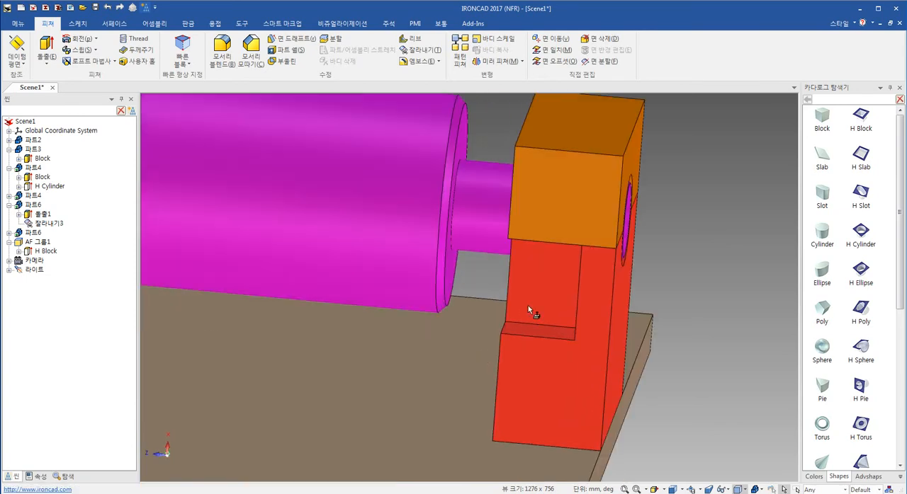
click(530, 304)
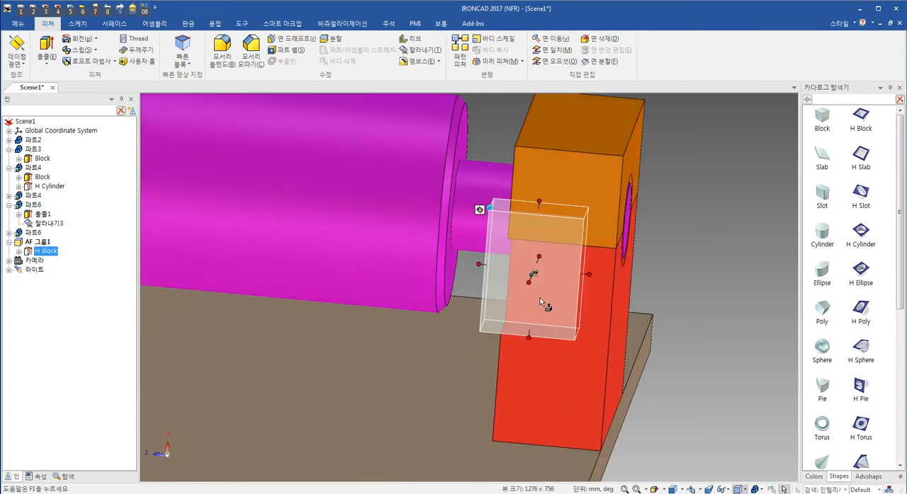
right_click(551, 280)
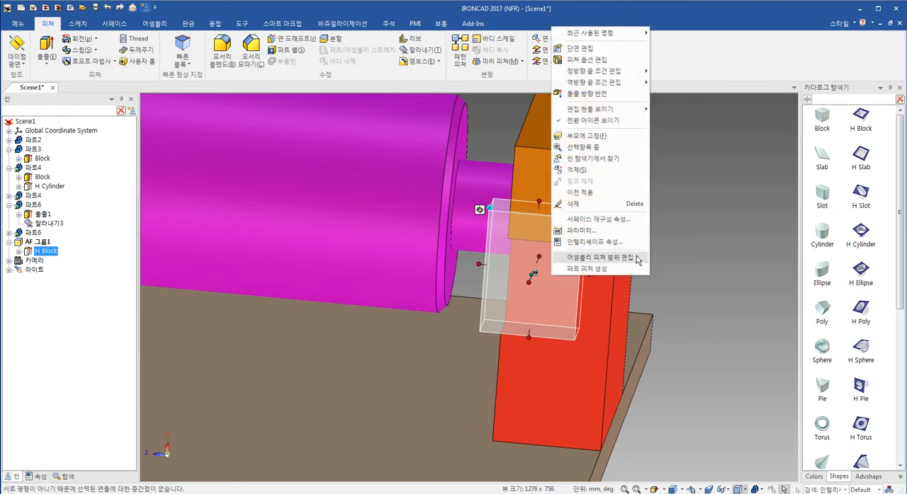
click(599, 257)
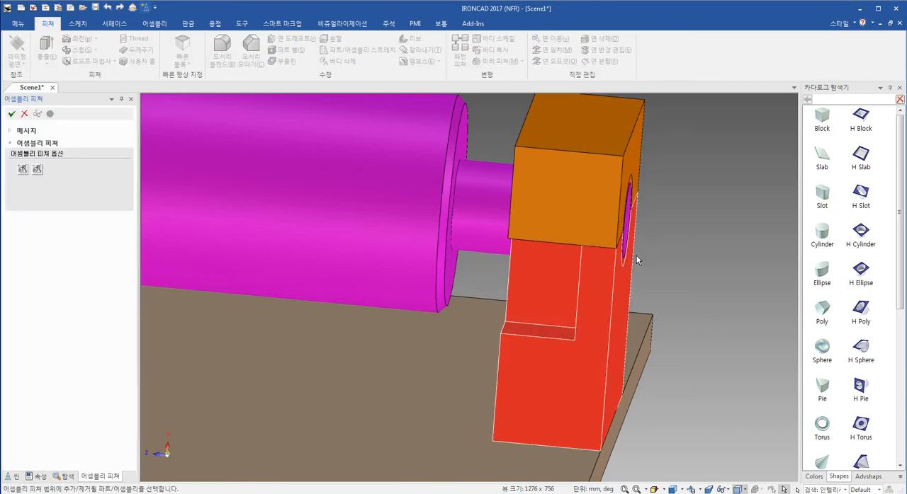
click(575, 187)
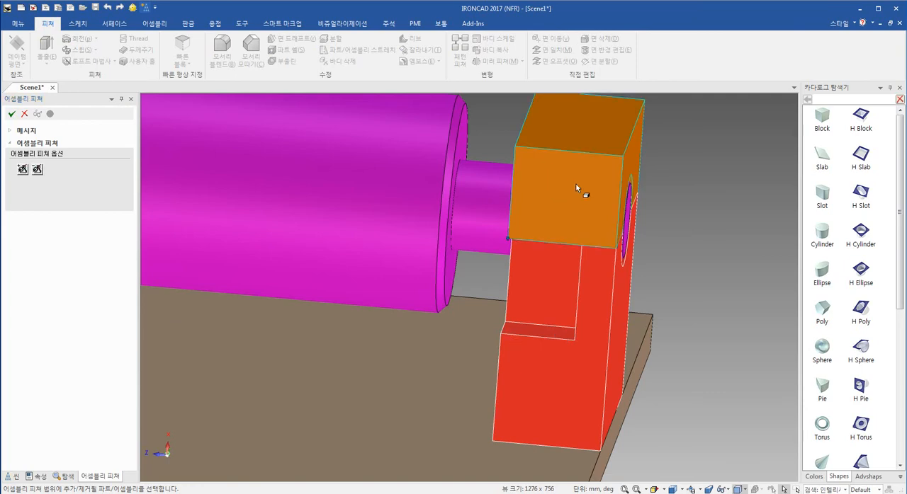
click(22, 171)
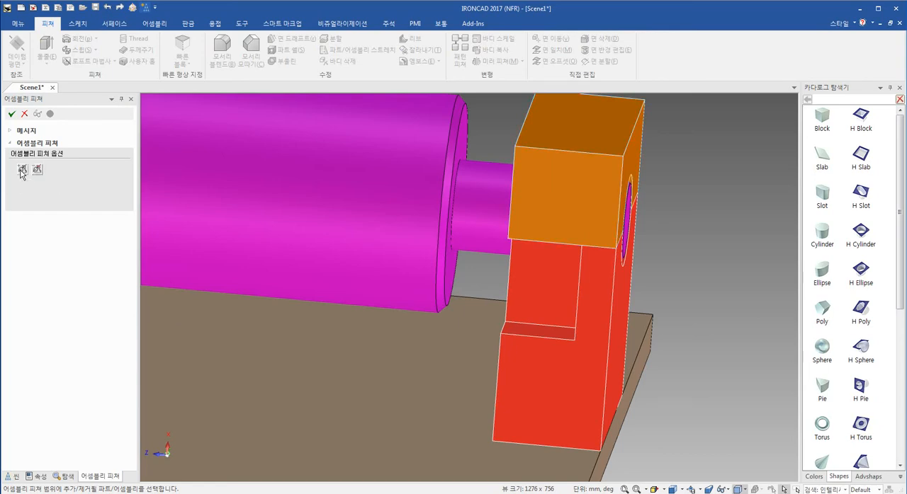
click(11, 114)
- Set the H Block pocket's width along the shaft direction to 15 mm
shift+middle_drag(470, 282, 409, 311)
middle_drag(503, 290, 458, 331)
click(459, 307)
drag(428, 293, 447, 294)
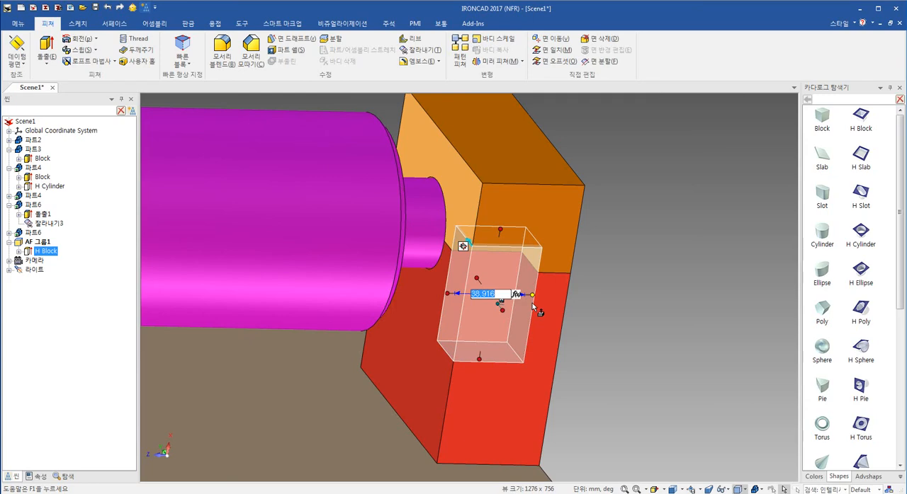
text(15)
key(Return)
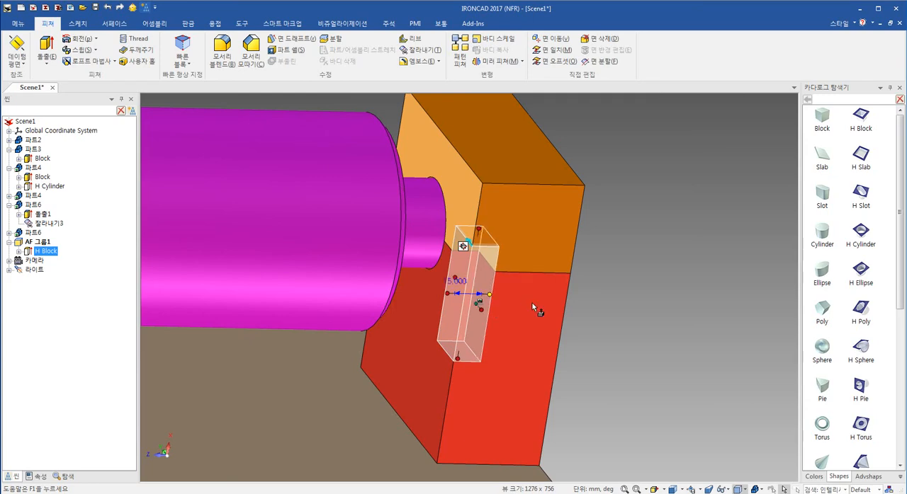
- Set the H Block pocket's width along the shaft direction to 25.5 mm
middle_drag(532, 306, 484, 303)
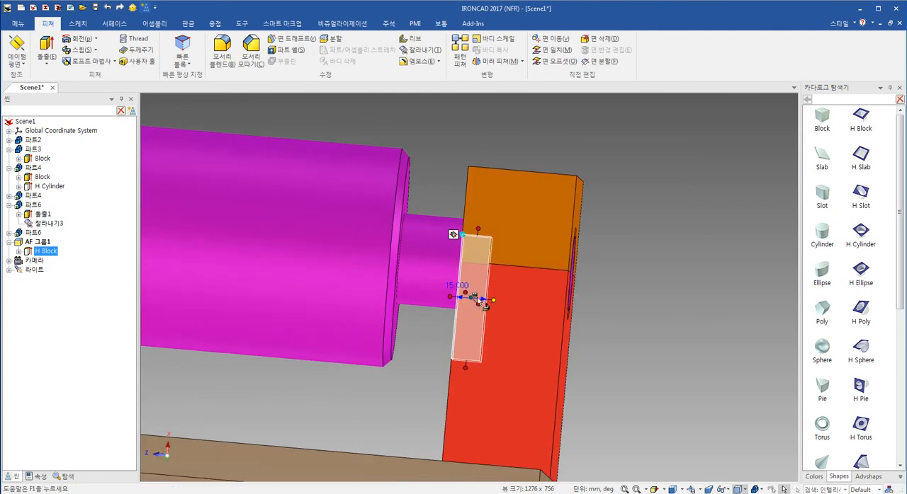
drag(493, 303, 523, 306)
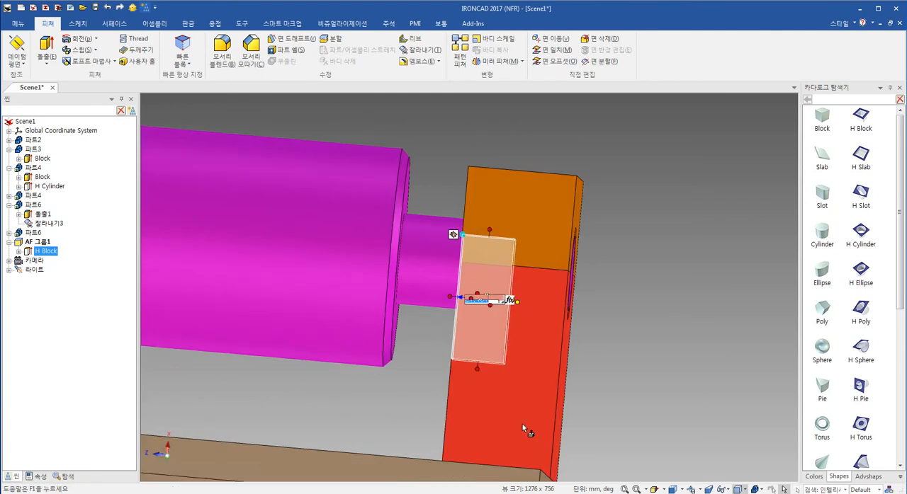
text(25.5)
key(Return)
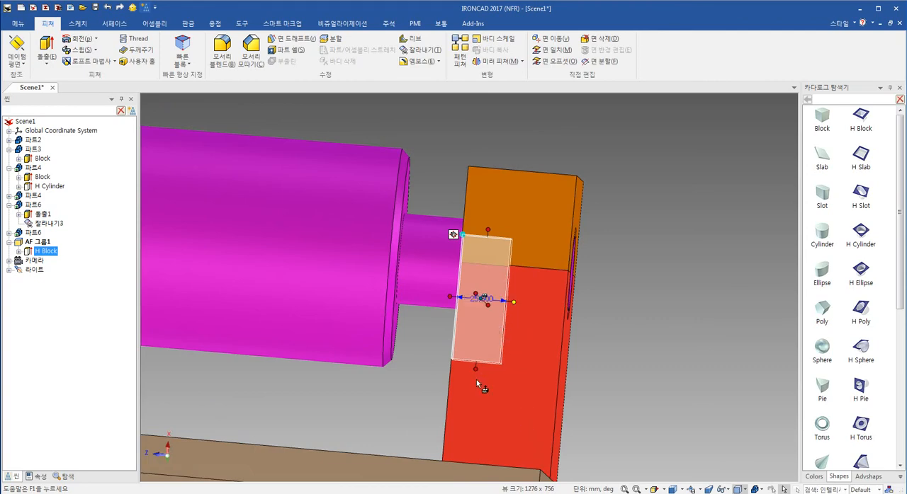
- Extend the H Block pocket's depth to the cap's far edge, 130 mm across the whole support
middle_drag(493, 372, 507, 345)
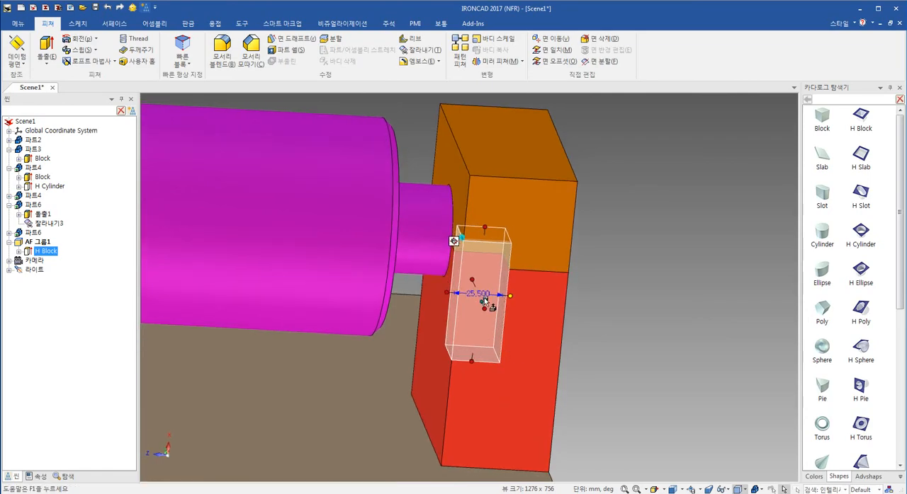
middle_drag(484, 302, 248, 360)
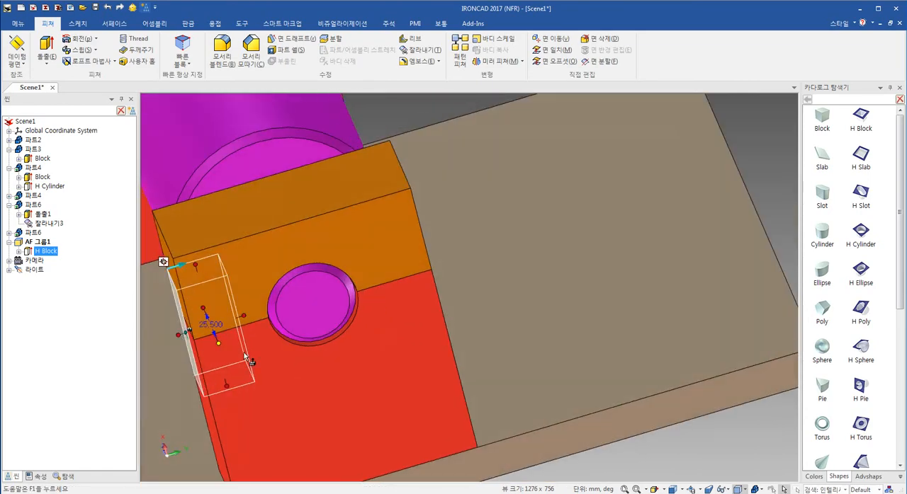
drag(243, 316, 429, 247)
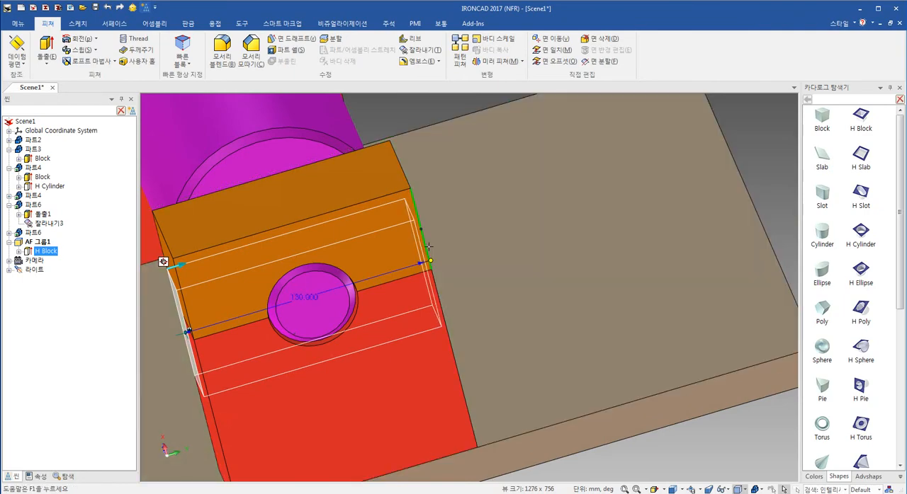
- Stretch the H Block pocket's height upward to about 83 mm so it cuts further into the orange cap
middle_drag(399, 364, 560, 292)
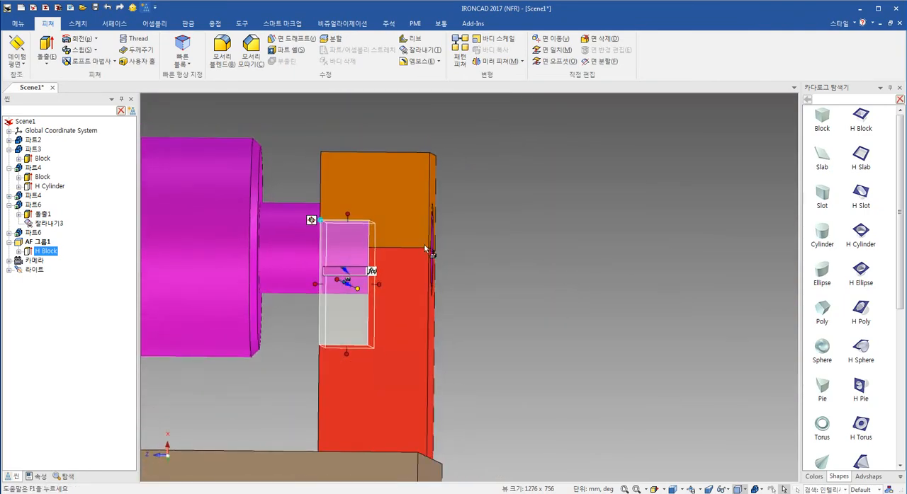
click(347, 216)
drag(346, 217, 346, 177)
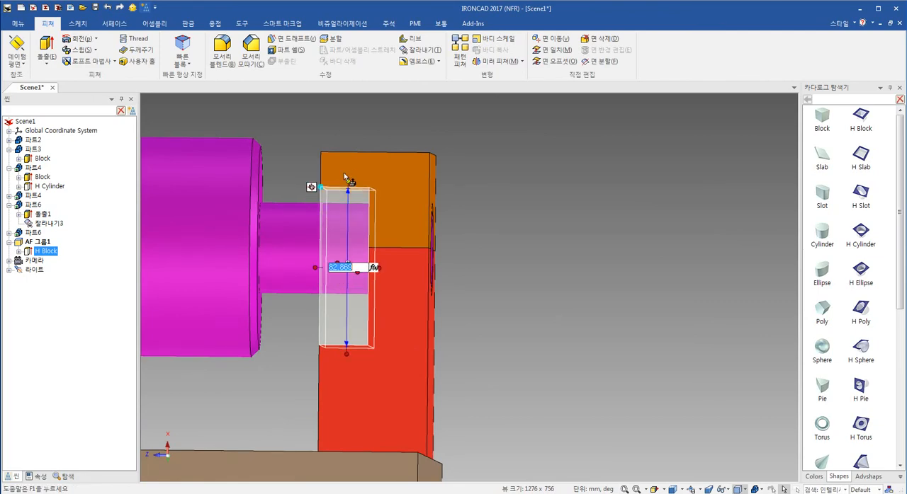
right_click(347, 181)
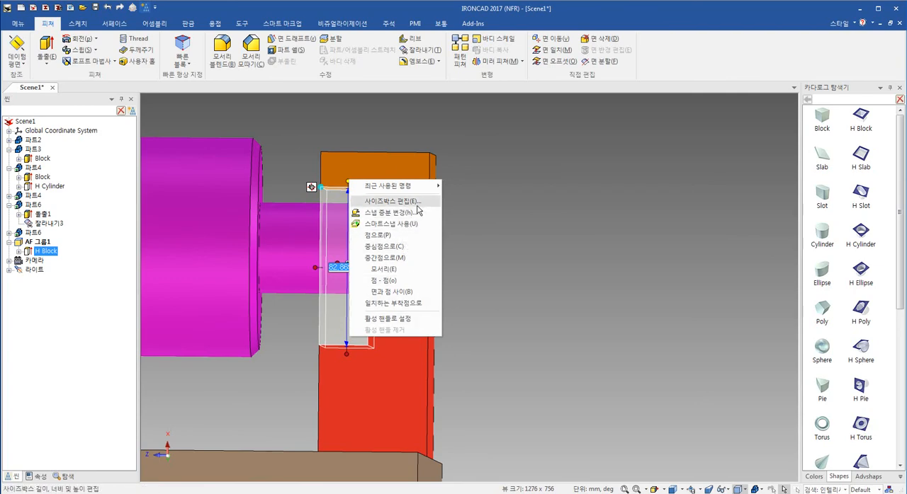
click(550, 254)
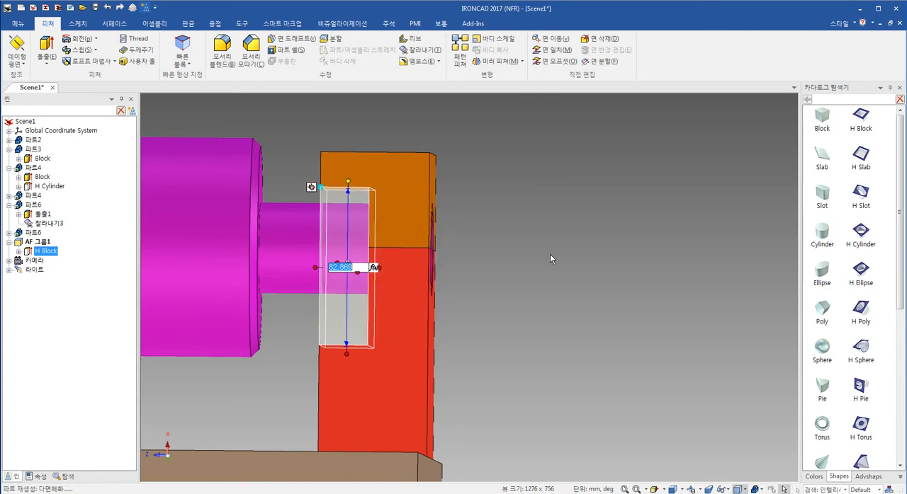
click(549, 254)
shift+middle_drag(408, 298, 459, 256)
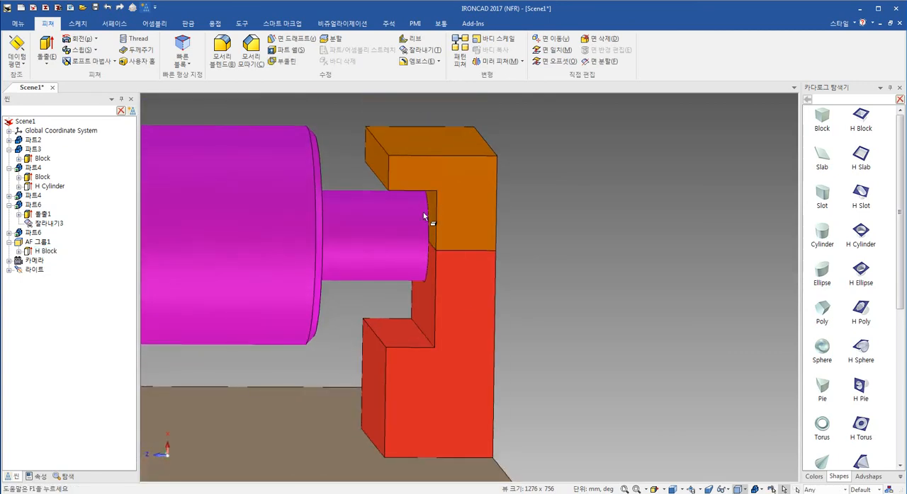
- Extend the H Block pocket's height to the orange cap's top edge and subtract 20 mm from that height
click(422, 307)
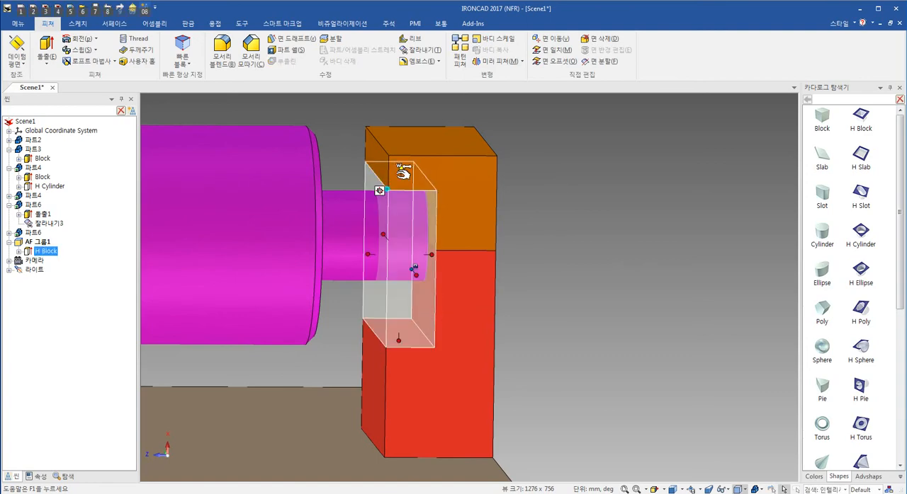
drag(403, 173, 449, 145)
click(415, 237)
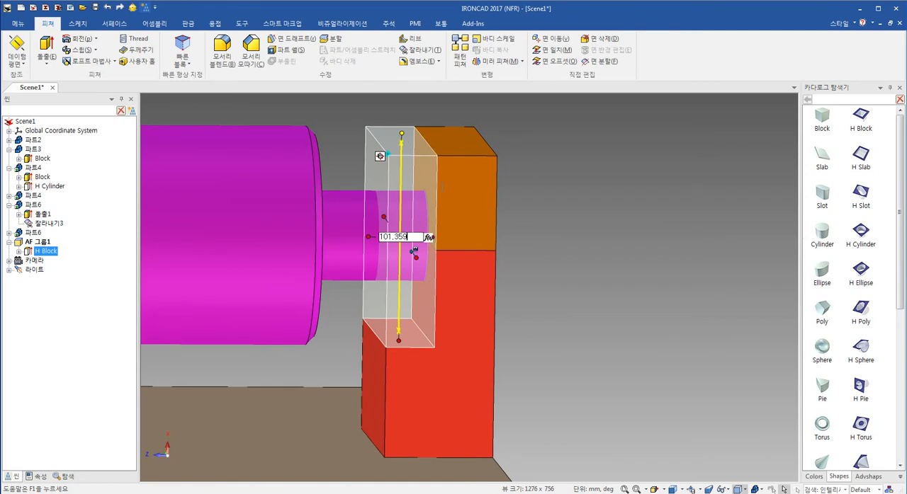
text(-20)
key(Return)
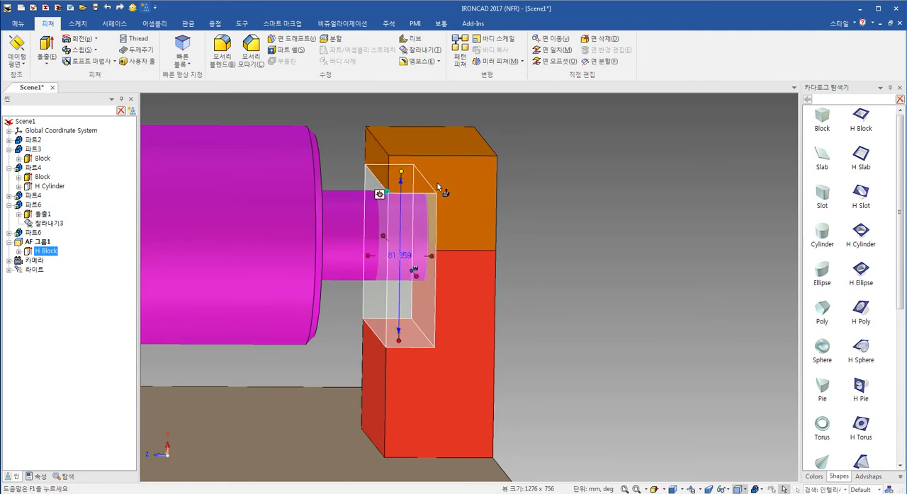
click(569, 264)
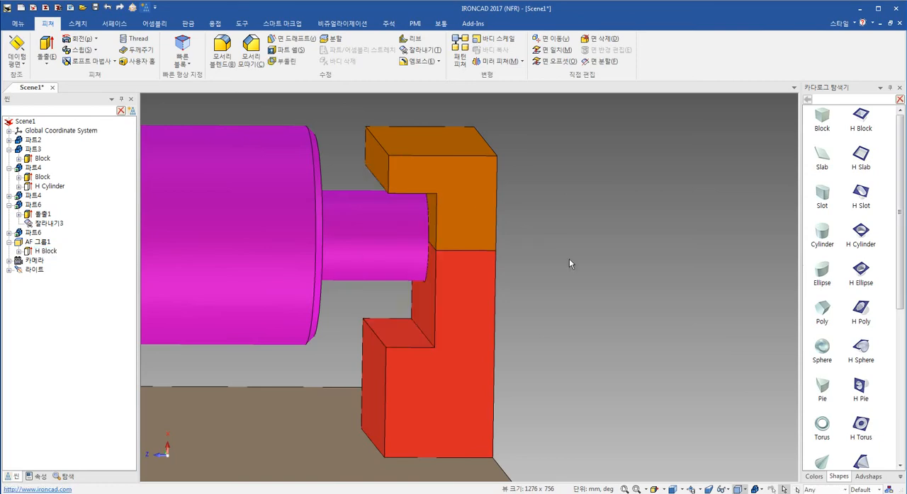
- Extend the H Block pocket's height down to the red support's bottom edge and subtract 30 mm from that height
shift+middle_drag(419, 343, 421, 311)
click(421, 311)
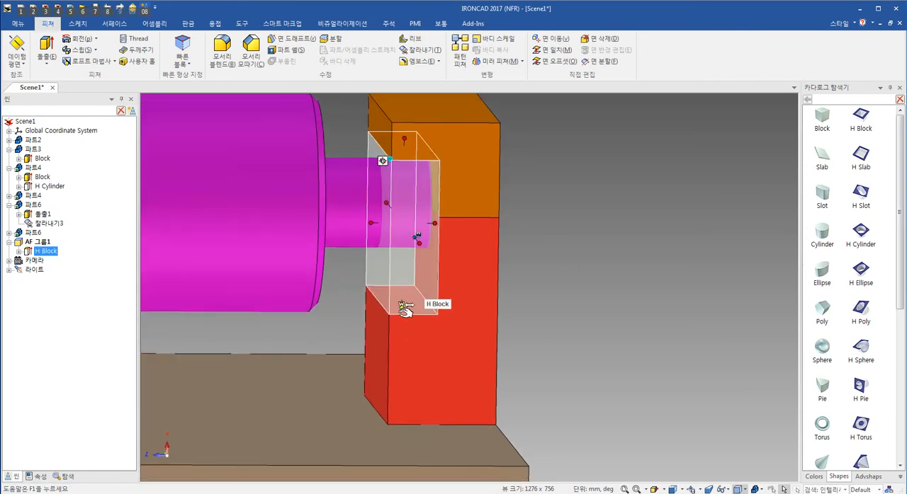
drag(404, 309, 424, 448)
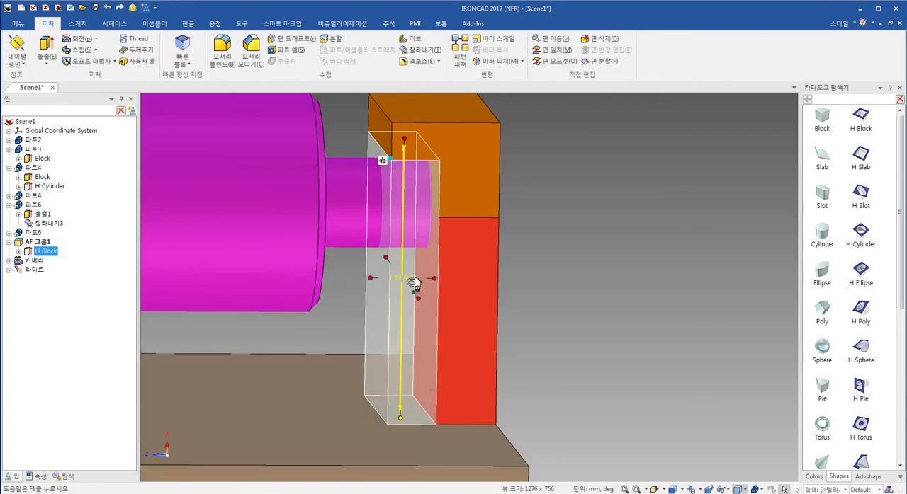
click(413, 281)
text(-)
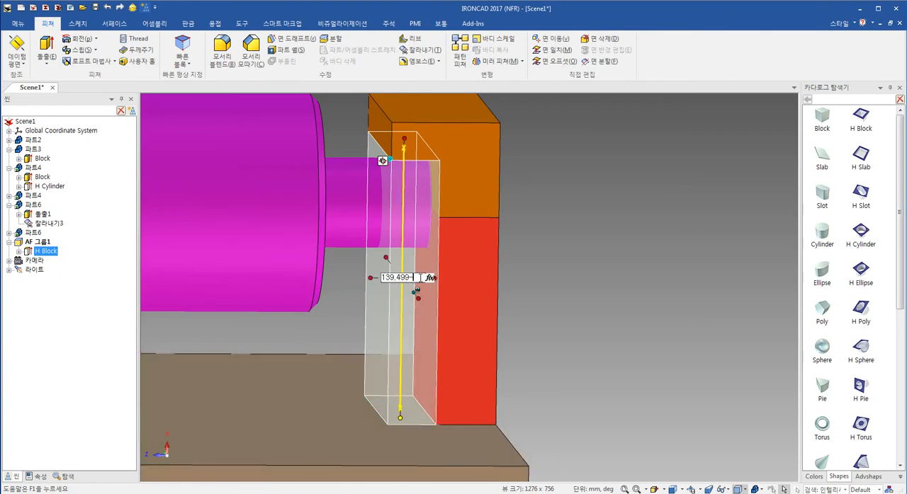
text(30)
key(Return)
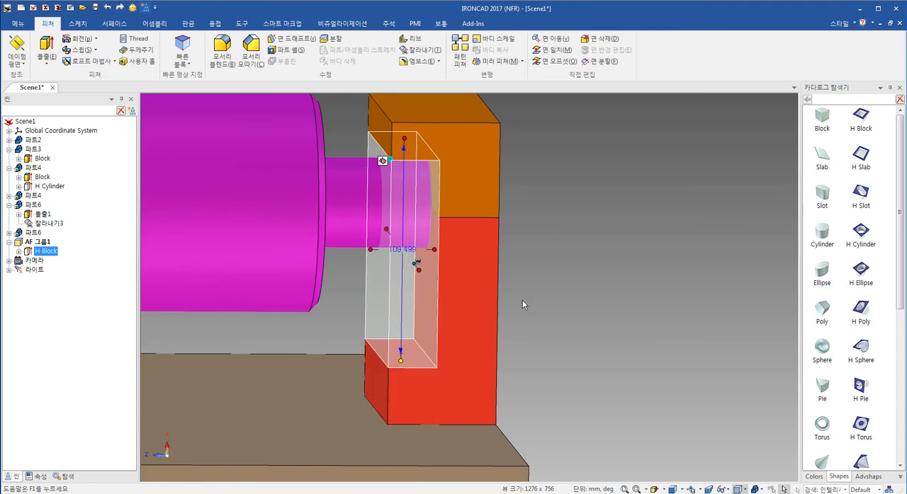
middle_drag(587, 293, 435, 287)
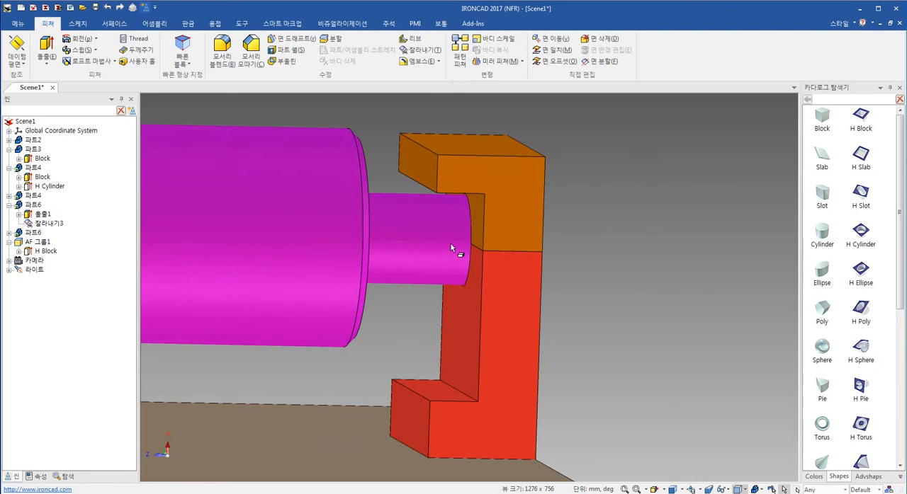
scroll(443, 178, up, 3)
middle_drag(546, 248, 428, 389)
click(251, 50)
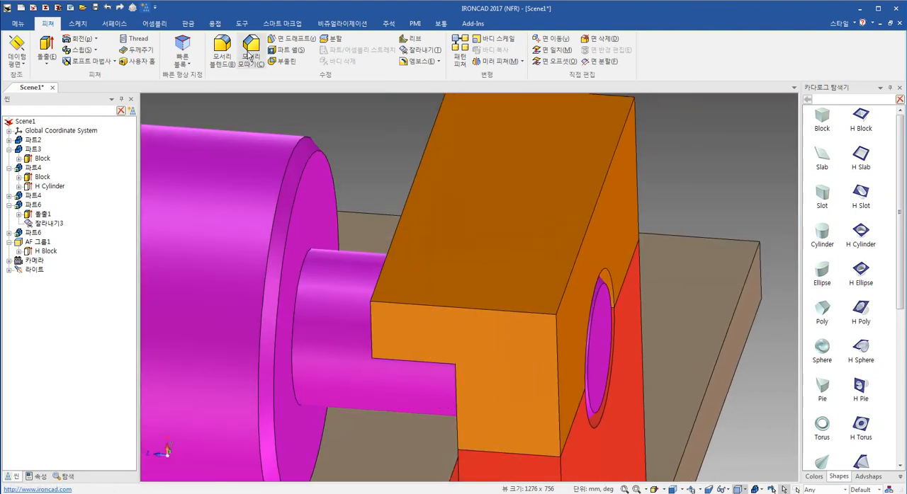
click(361, 313)
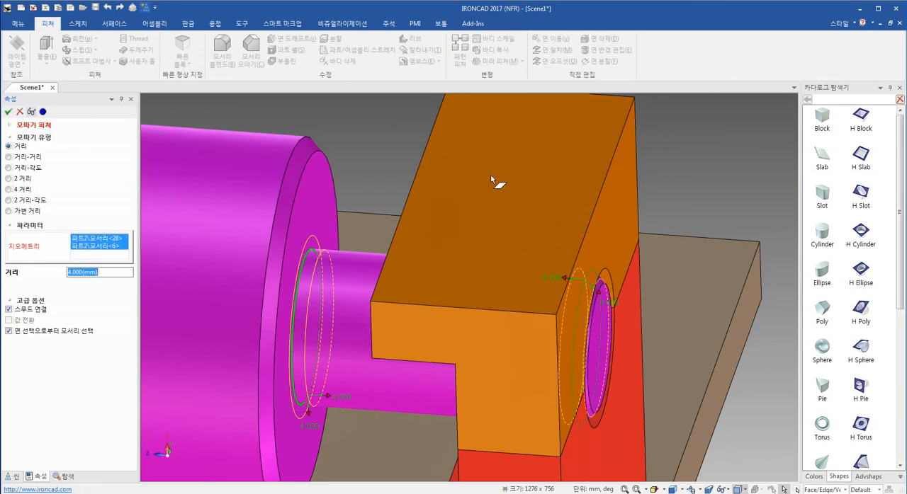
middle_drag(490, 177, 489, 229)
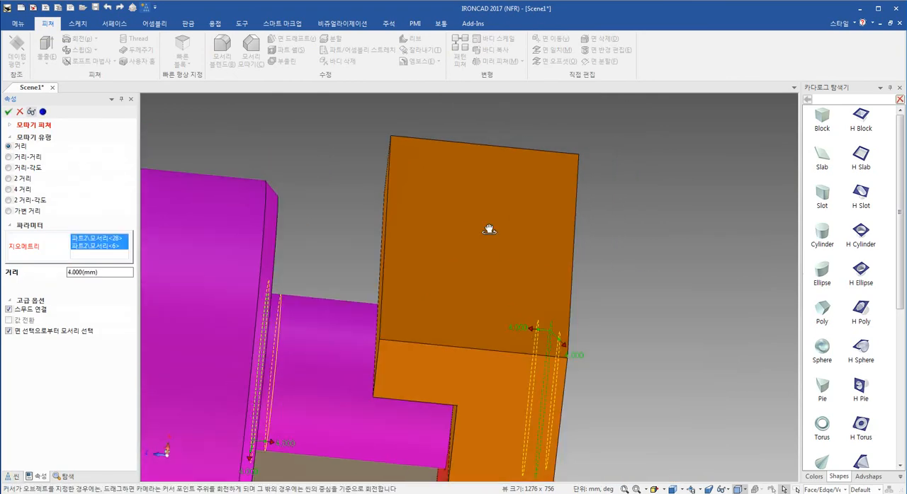
click(8, 112)
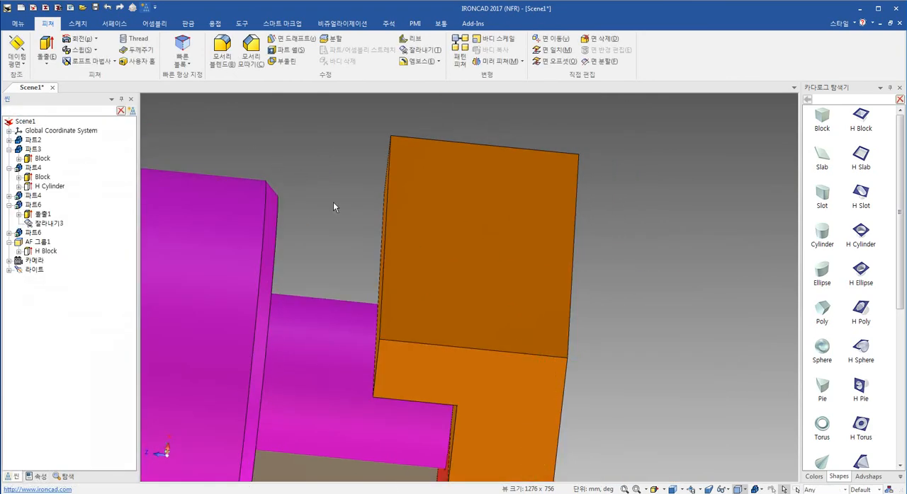
- Chamfer the two vertical inner edges of the red support by a distance of 10 mm
middle_drag(333, 207, 477, 349)
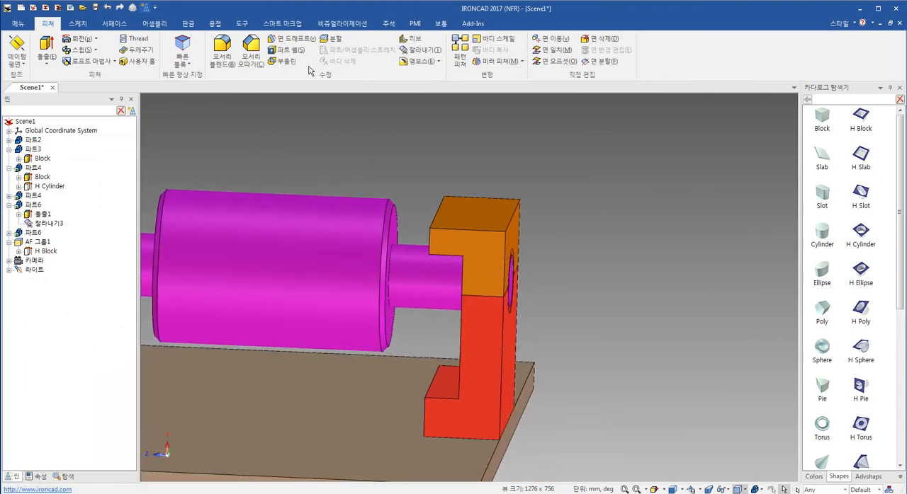
click(242, 45)
click(416, 410)
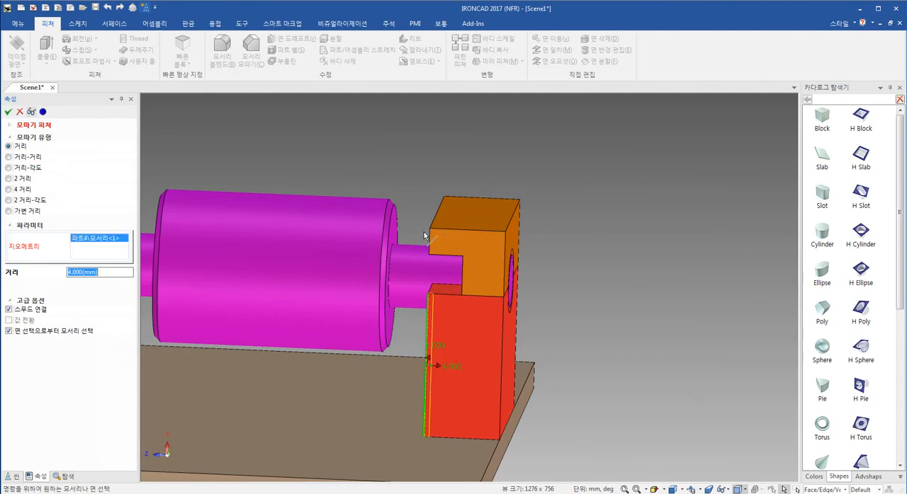
middle_drag(500, 390, 417, 389)
click(120, 274)
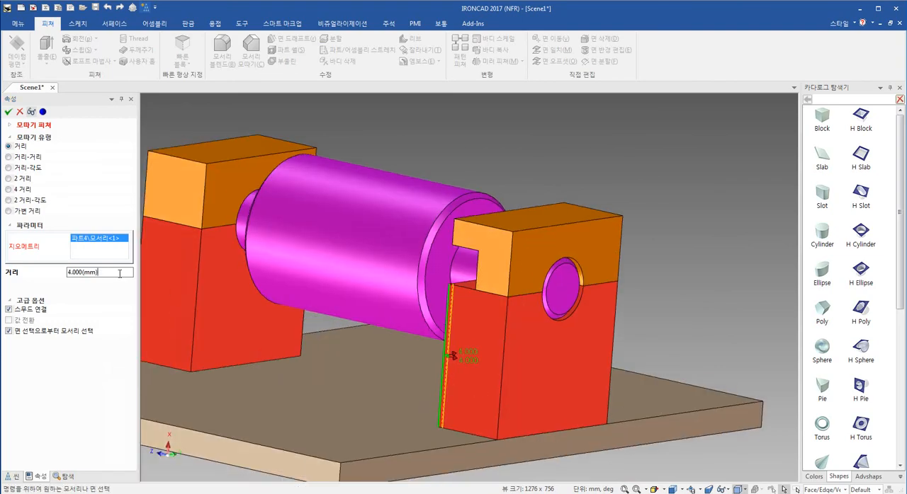
drag(119, 275, 4, 270)
text(10)
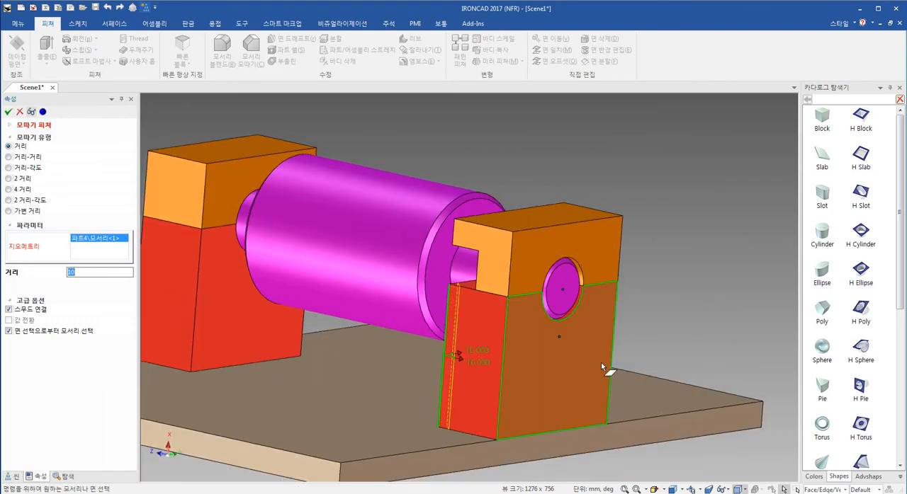
middle_drag(605, 366, 641, 370)
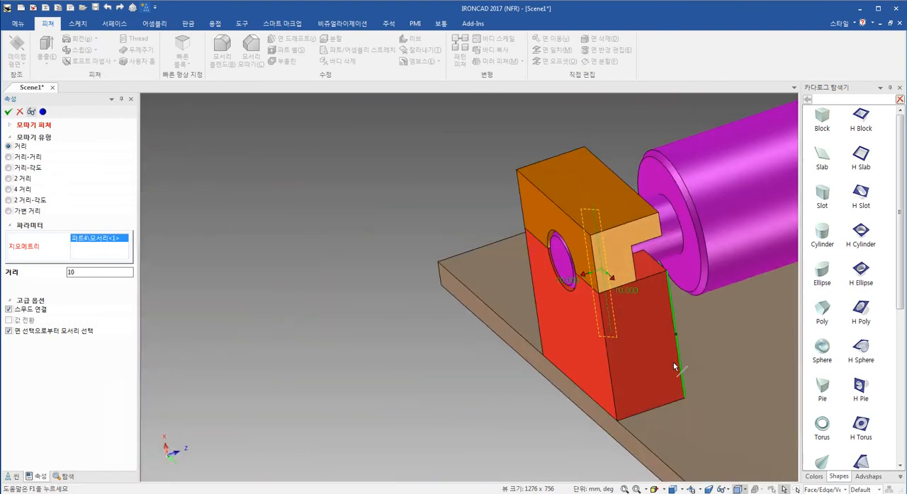
click(675, 367)
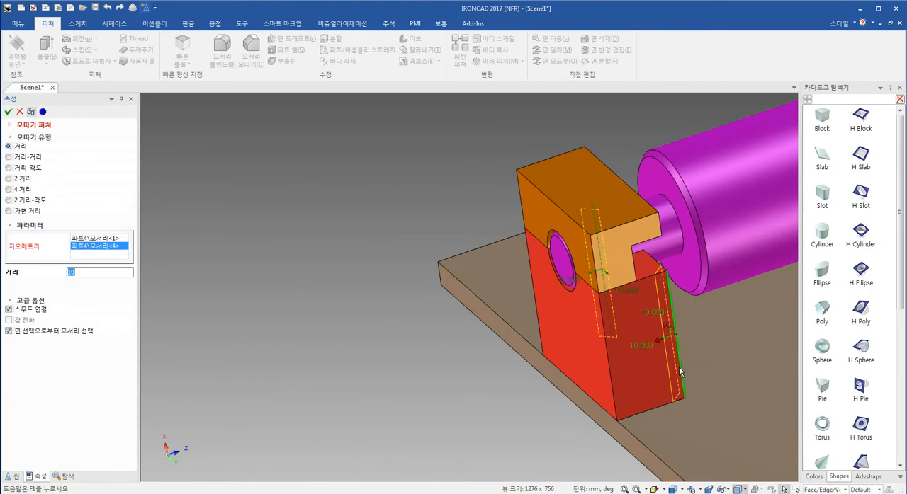
click(7, 113)
- Start a chamfer on the near vertical inner edge of the orange cap with a distance of 15 mm
shift+middle_drag(597, 352, 461, 427)
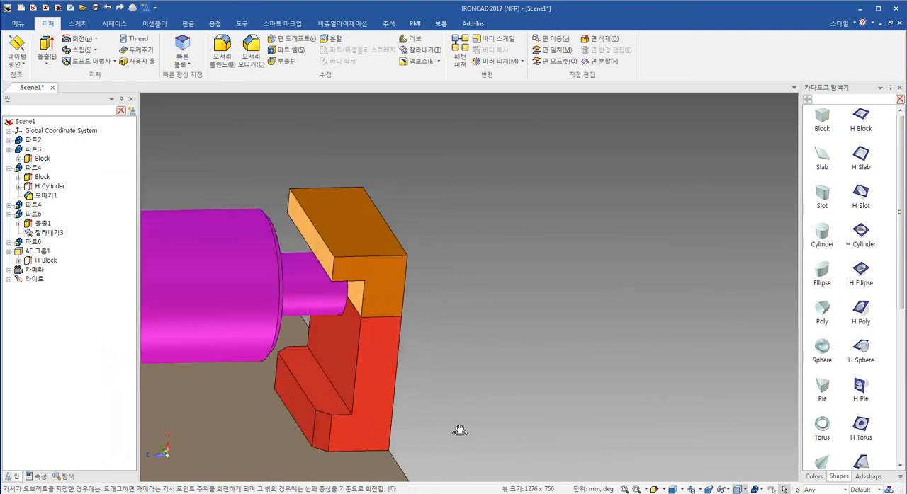
click(251, 49)
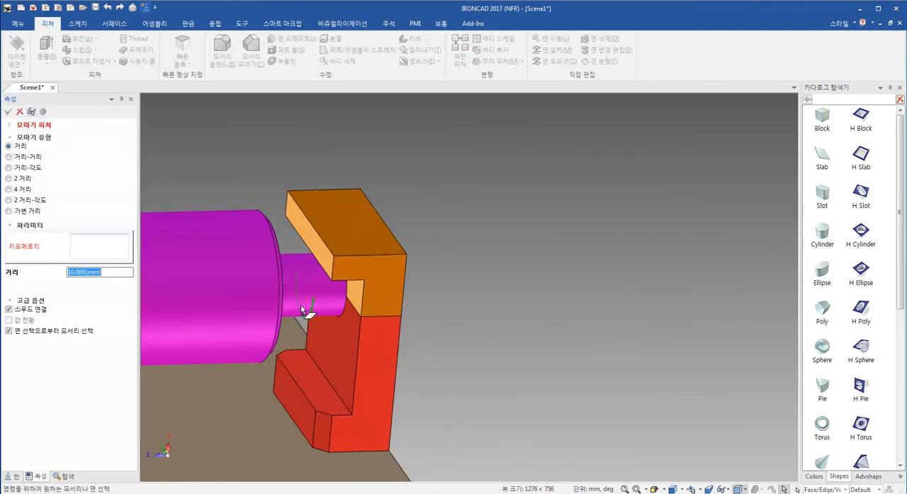
click(327, 257)
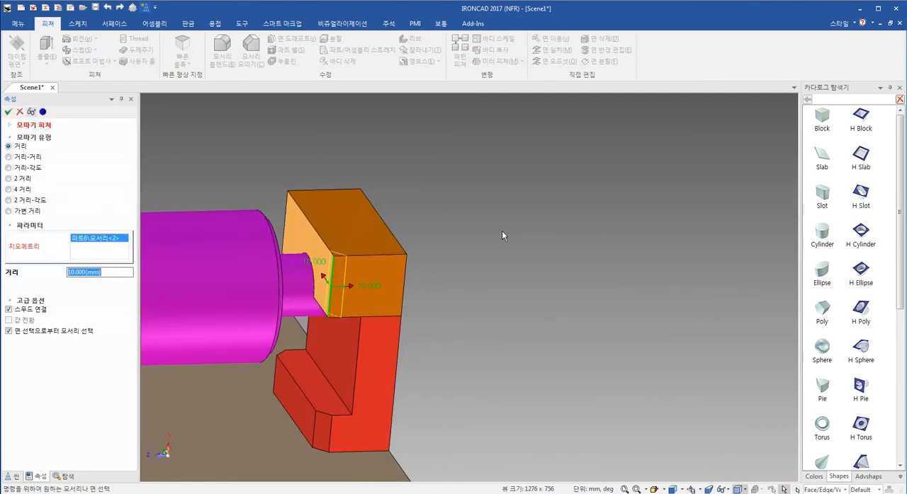
text(15)
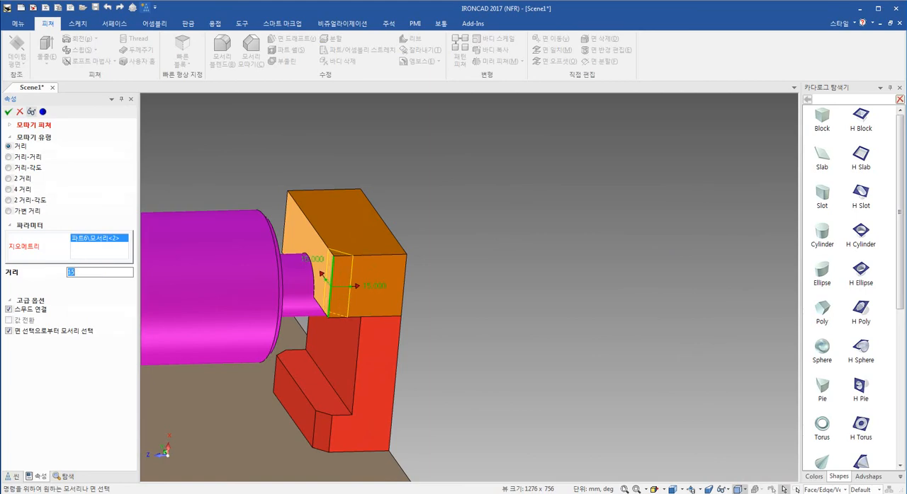
- Remove the extra face edges from the chamfer selection and apply the chamfer to both vertical inner edges of the orange cap
click(283, 197)
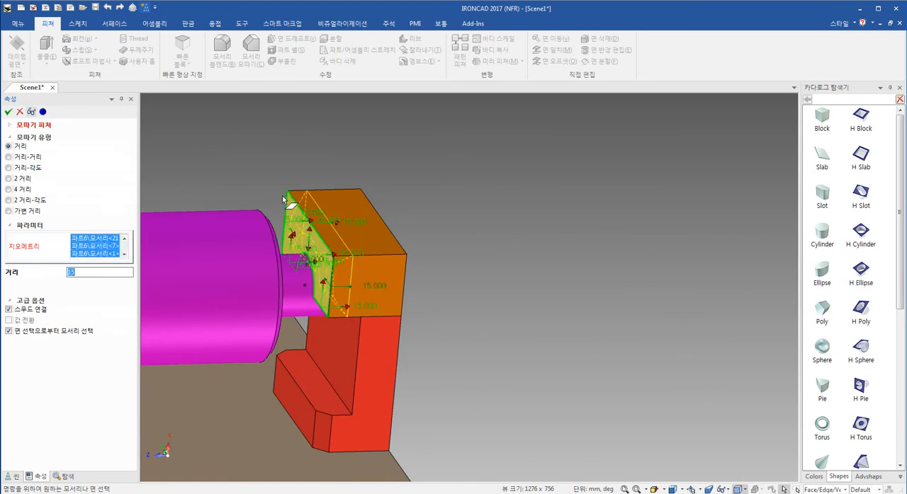
right_click(102, 247)
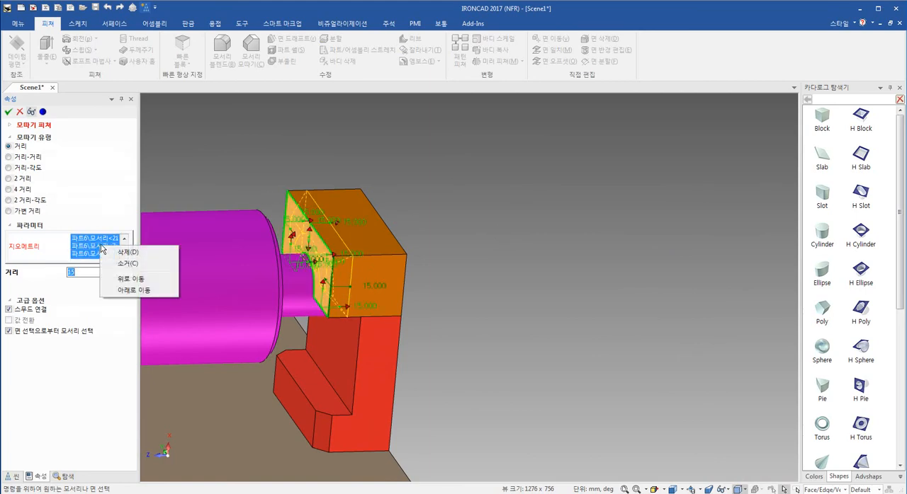
click(118, 211)
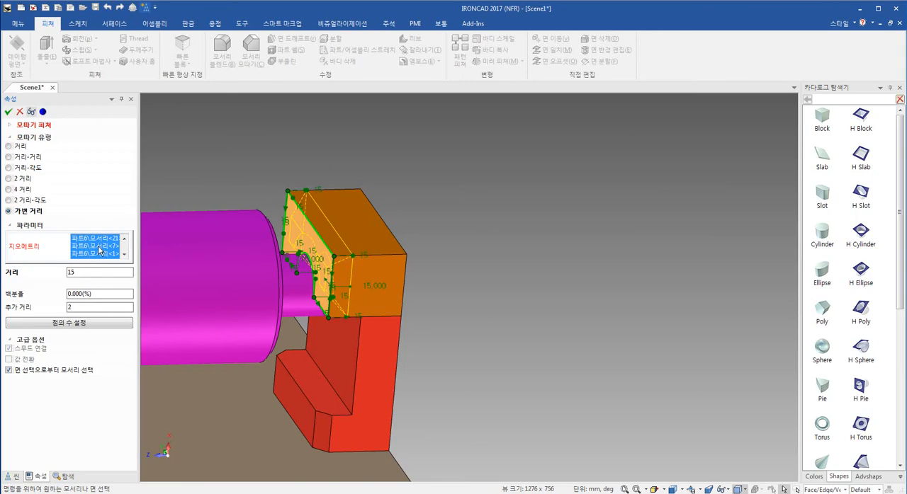
drag(102, 263, 112, 351)
drag(141, 289, 185, 289)
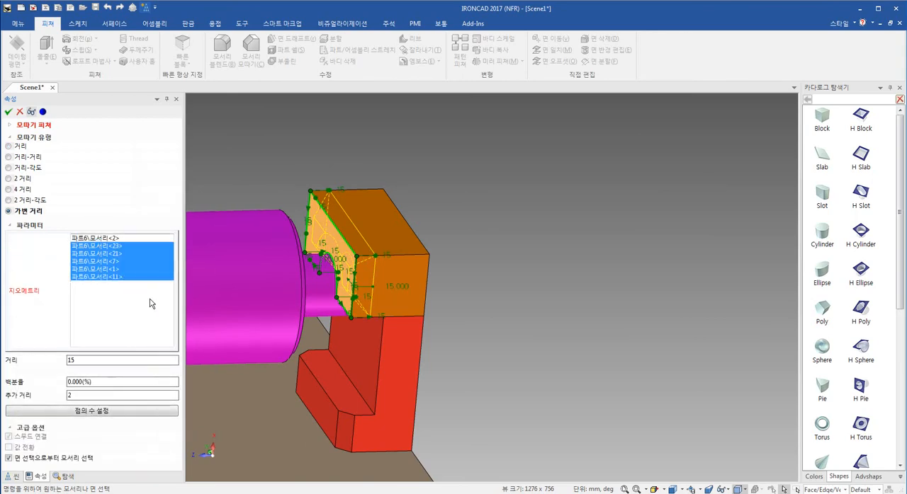
right_click(103, 259)
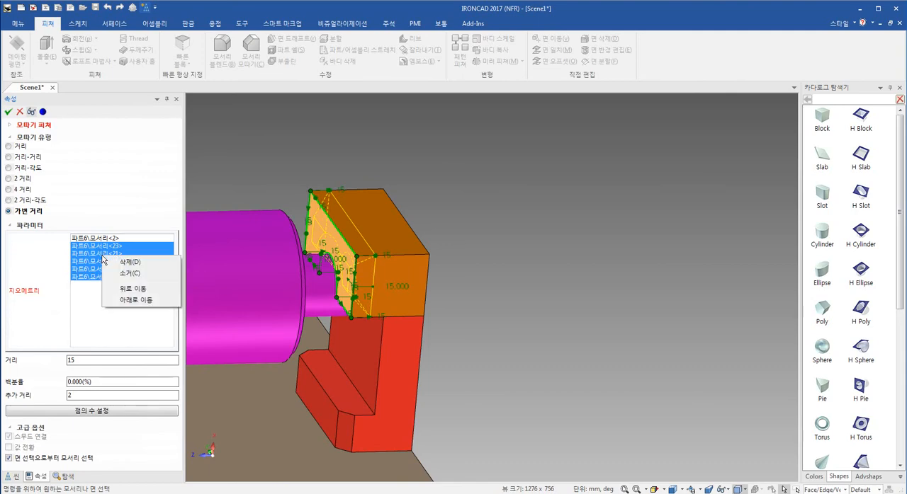
click(134, 263)
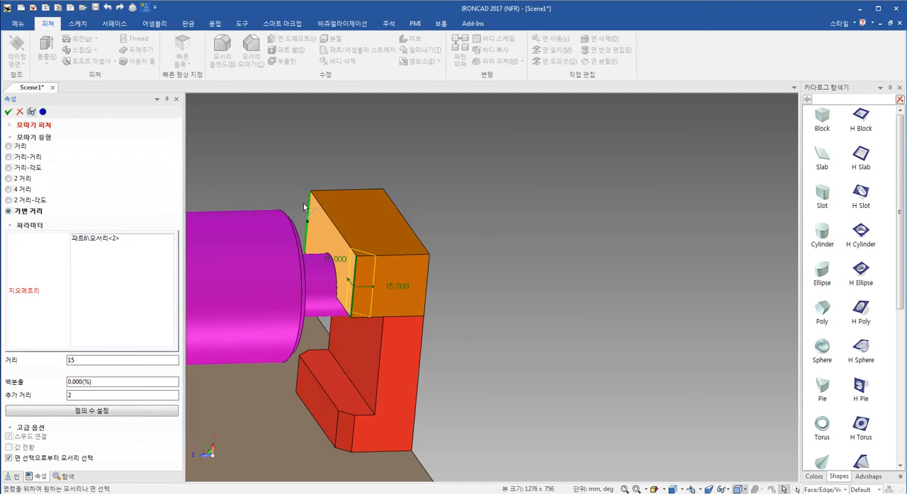
click(8, 112)
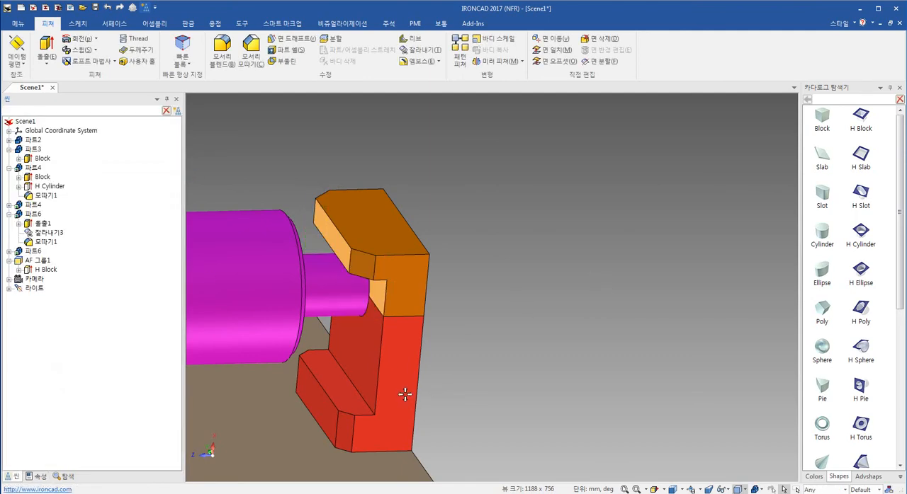
- Select the orange cap at the opposite end of the shaft and activate the TriBall on it
shift+middle_drag(405, 395, 397, 332)
scroll(410, 312, down, 4)
shift+middle_drag(481, 321, 546, 357)
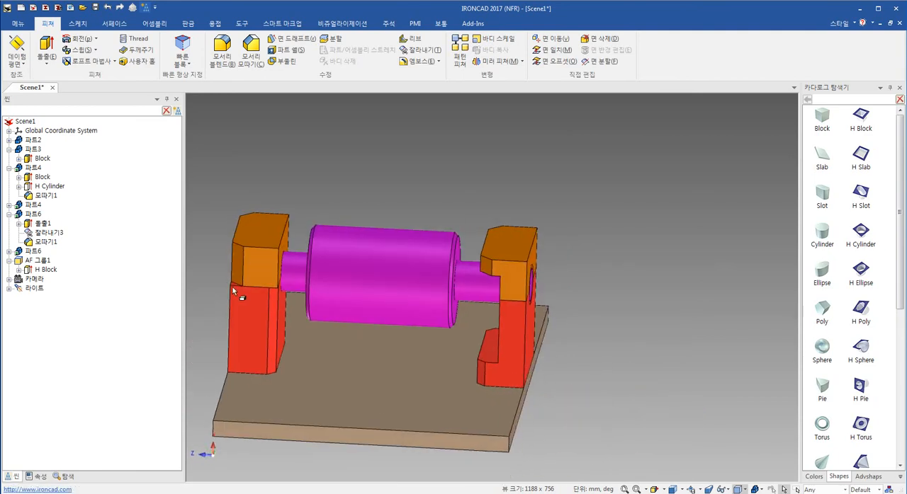
click(248, 257)
middle_drag(262, 378, 385, 326)
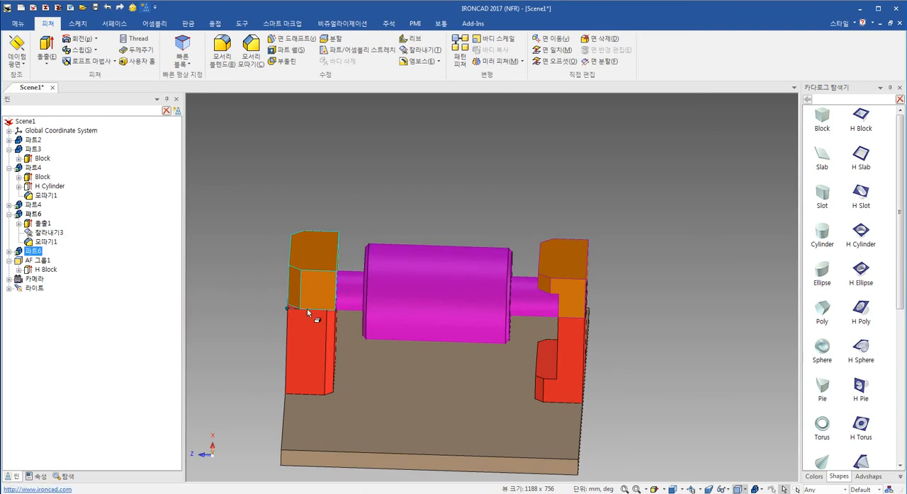
middle_drag(355, 339, 425, 365)
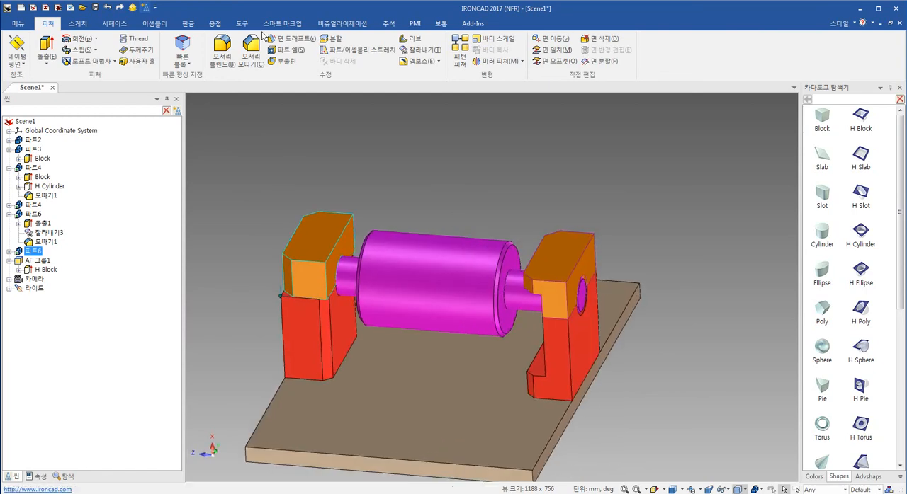
click(130, 7)
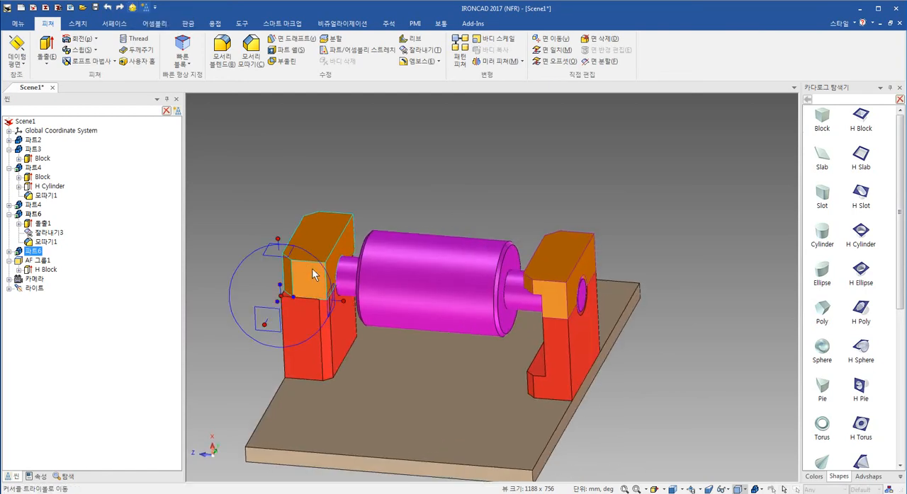
- Detach the TriBall from the cap and move its centre to the midpoint between two corner points across the cap's width
scroll(315, 274, up, 2)
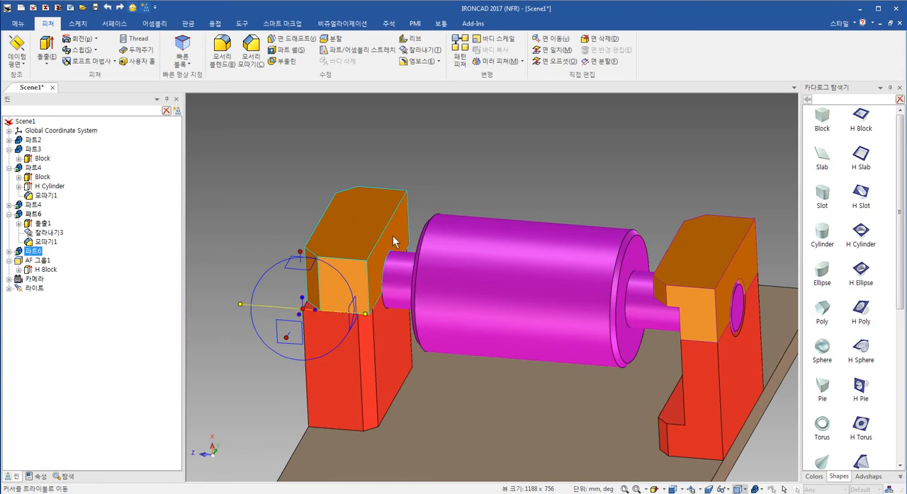
key(space)
right_click(304, 309)
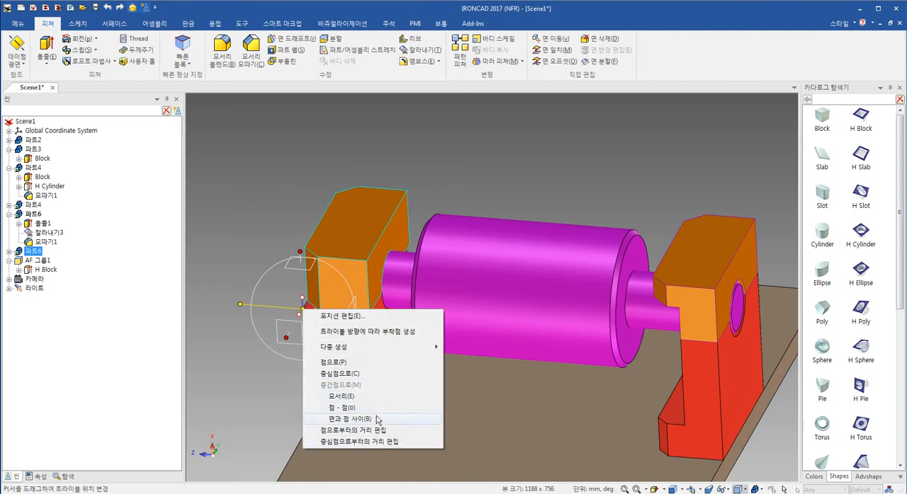
click(342, 408)
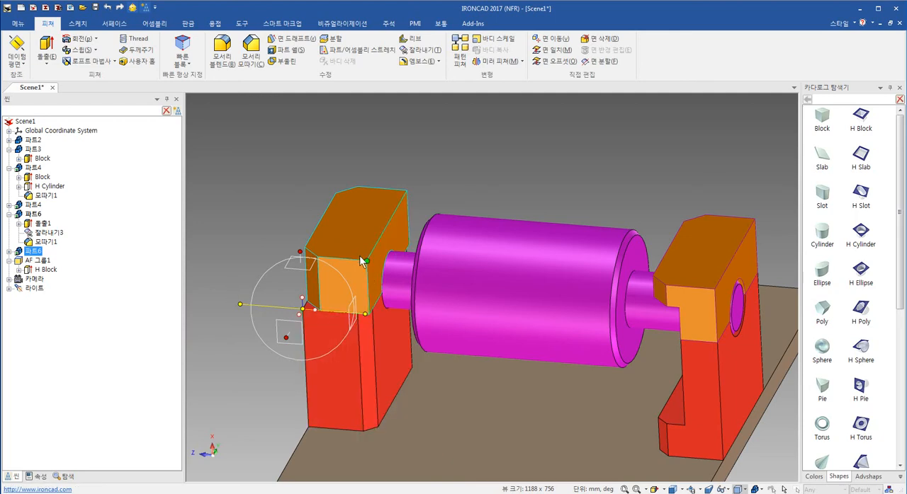
click(302, 247)
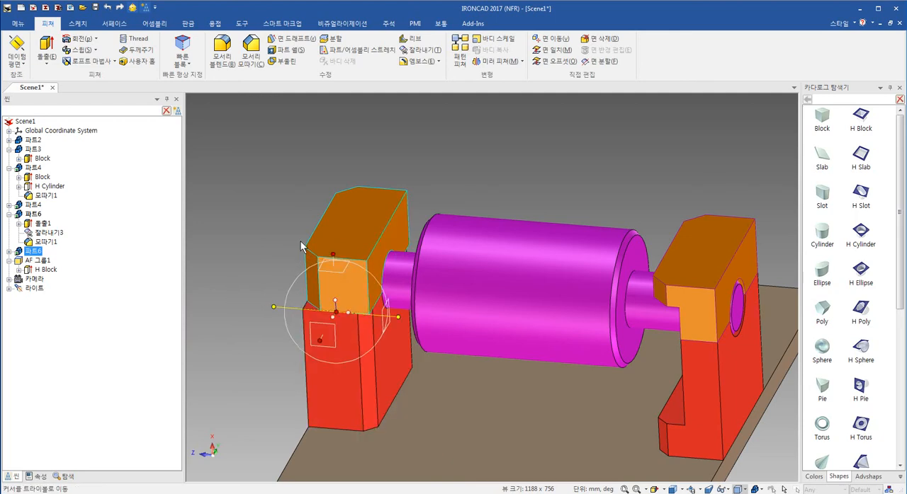
- Mirror the orange cap in place across its width at the TriBall's midpoint and close the TriBall
right_click(350, 313)
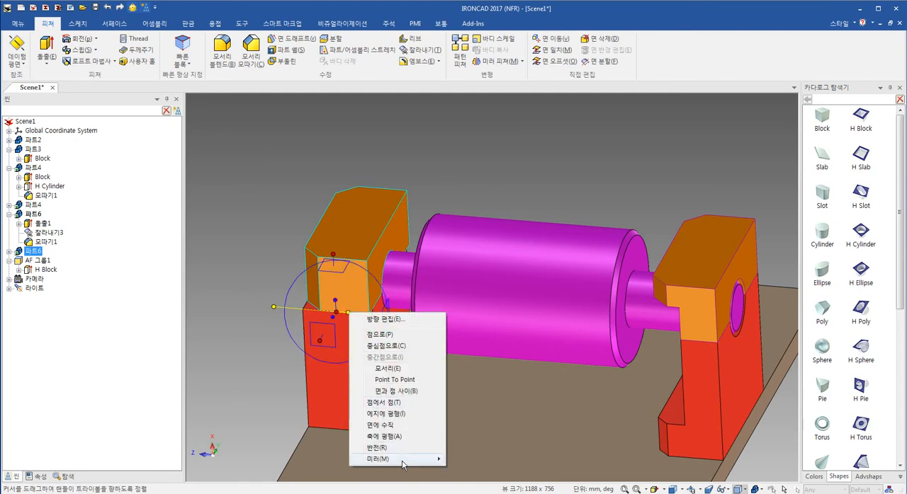
mouse_move(404, 459)
click(471, 459)
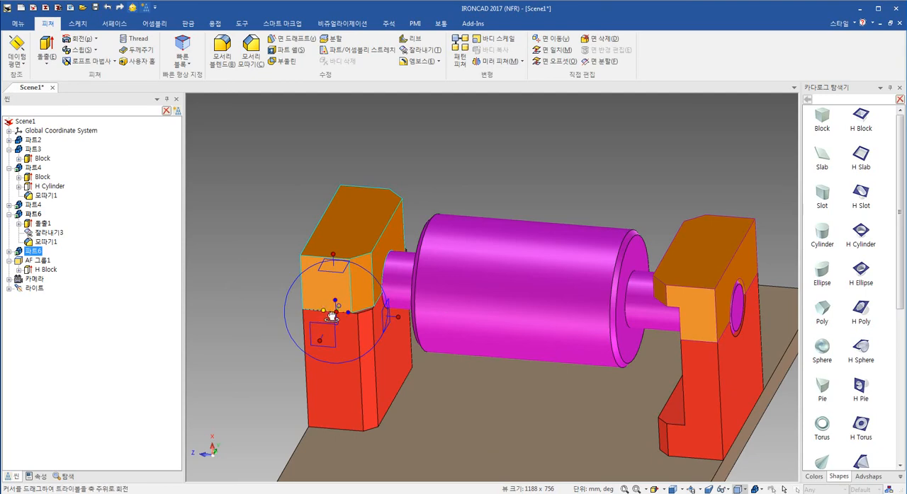
key(Escape)
- Create part features from the assembly-level H Block pocket, continuing so that they also apply to all linked parts
middle_drag(544, 338, 597, 286)
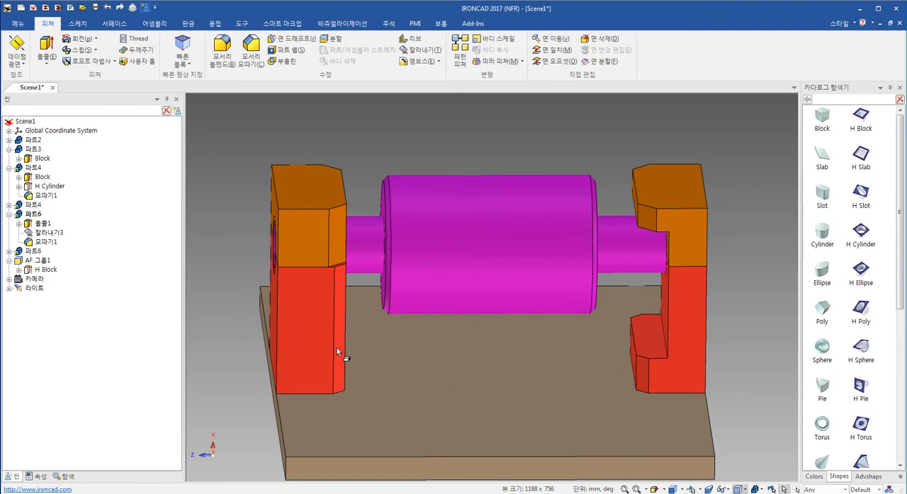
mouse_move(336, 348)
middle_down()
mouse_move(337, 332)
mouse_move(336, 346)
middle_up()
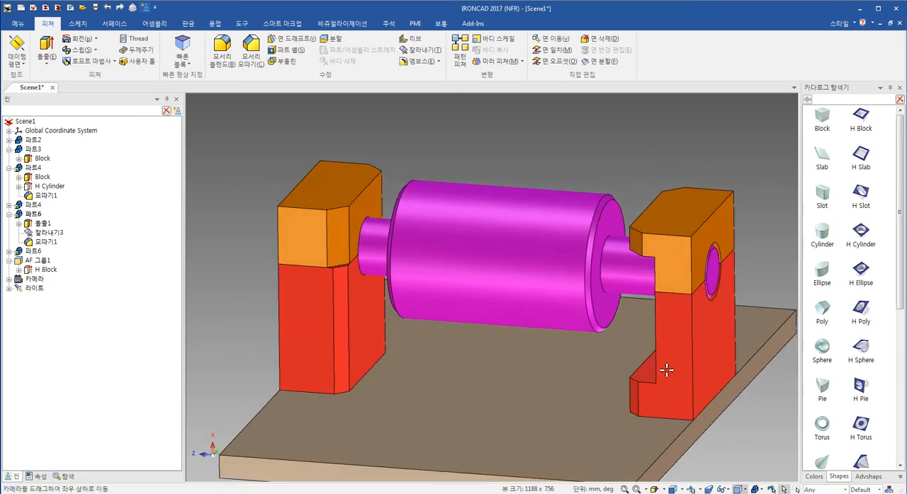
mouse_move(658, 365)
middle_down()
mouse_move(654, 348)
mouse_move(680, 360)
mouse_move(659, 354)
middle_up()
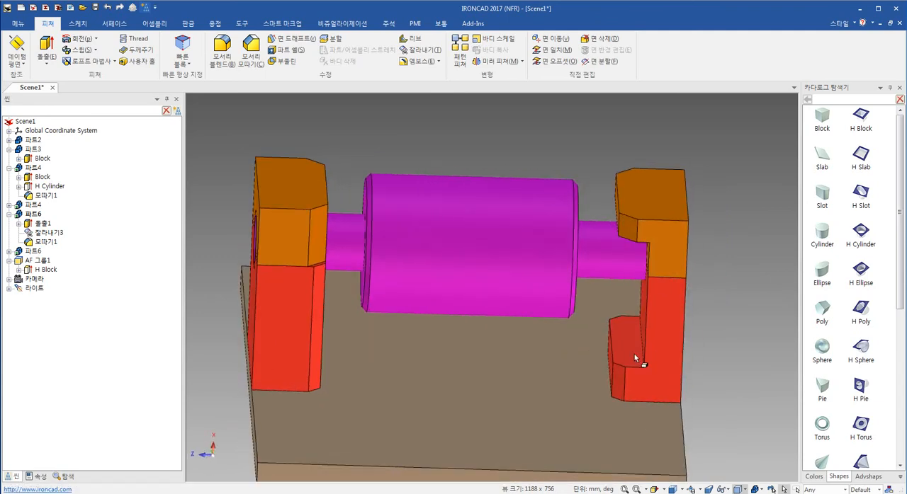
middle_drag(623, 351, 655, 332)
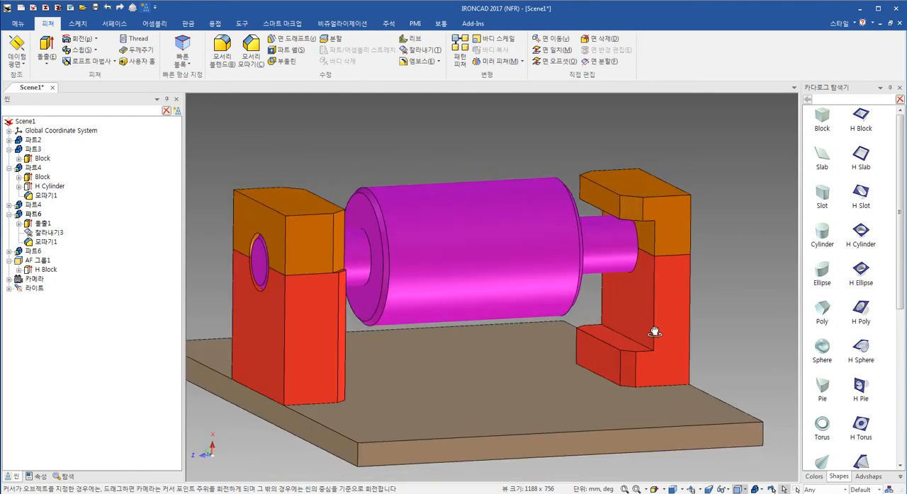
click(622, 309)
key(alt)
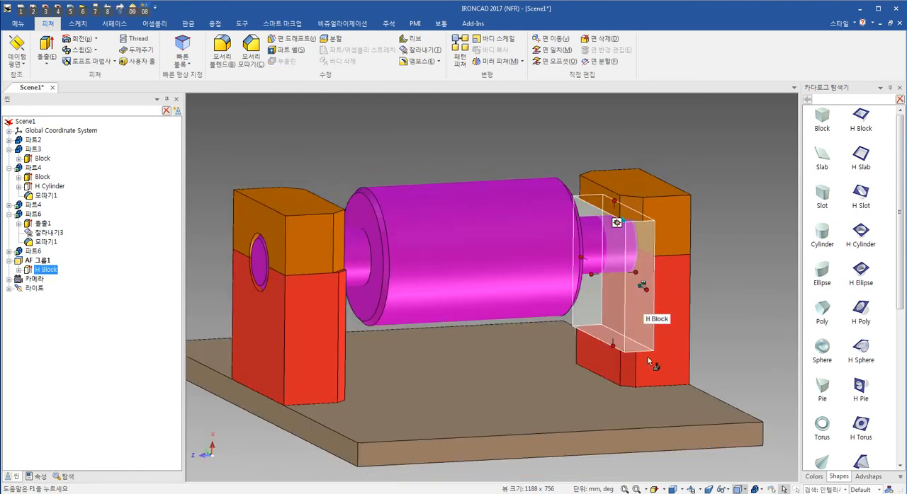
right_click(630, 315)
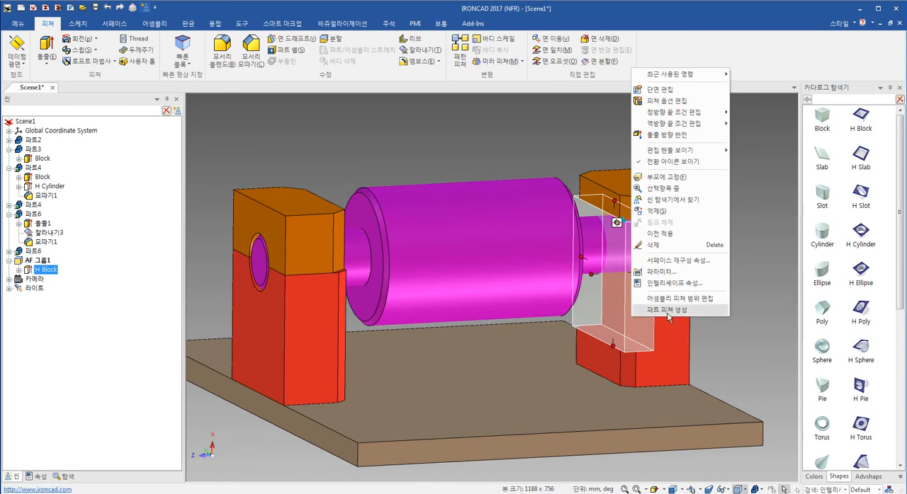
click(668, 311)
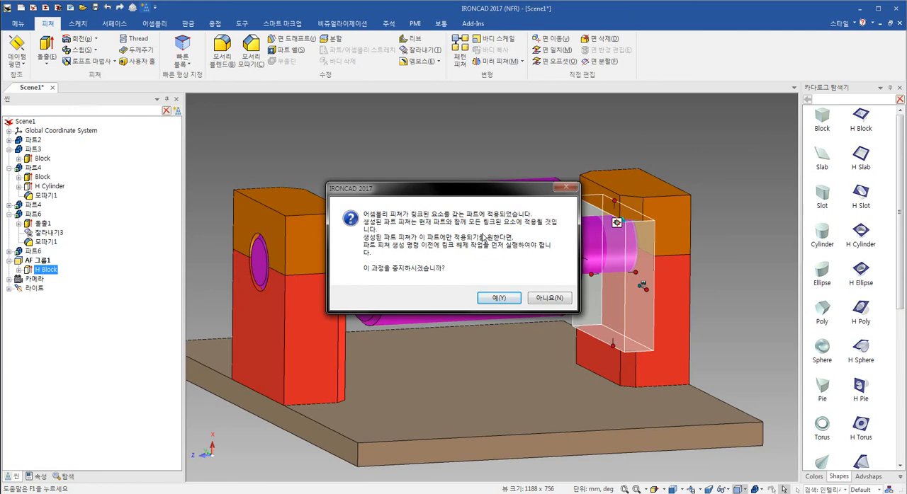
click(545, 300)
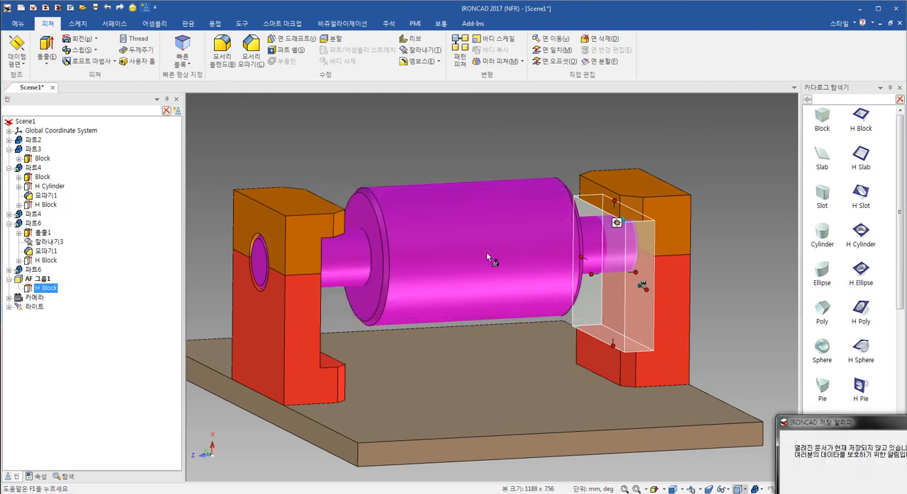
- Delete the assembly feature group AF 그룹1 together with its H Block
click(418, 150)
middle_drag(567, 361, 522, 371)
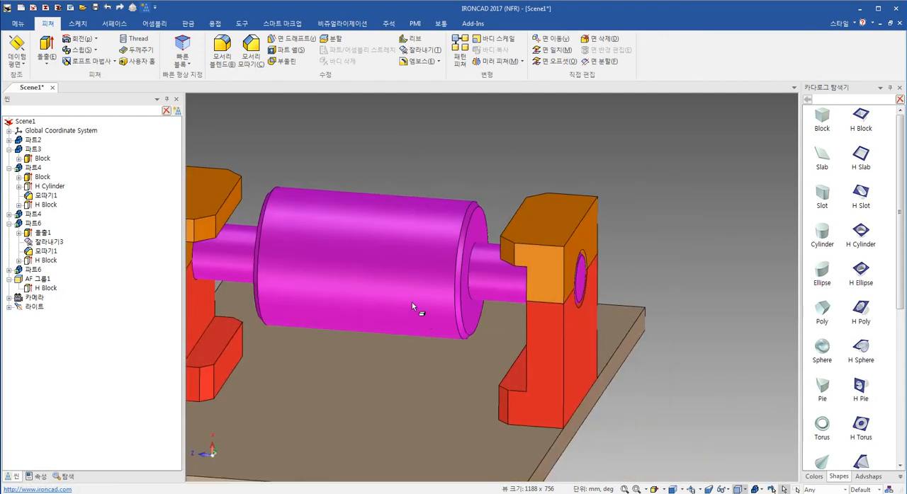
middle_drag(412, 302, 546, 281)
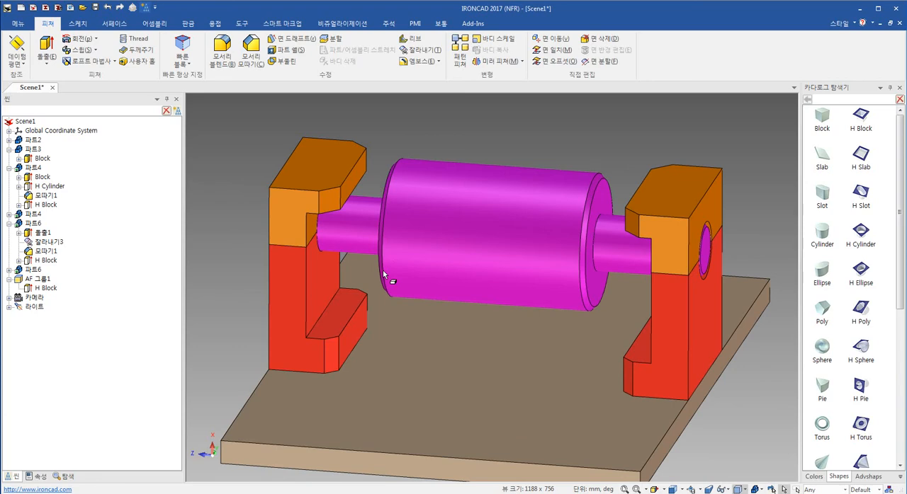
click(37, 281)
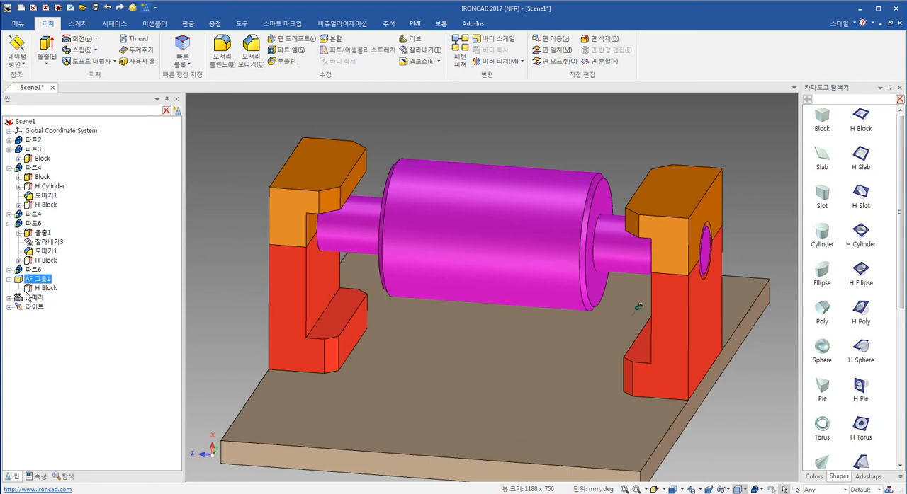
key(Delete)
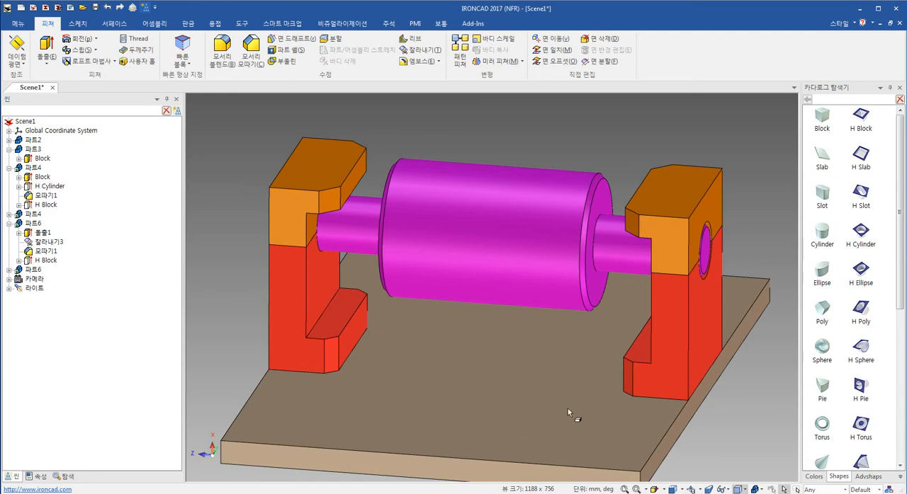
- Add a Block at the foot of the near red support's end face and resize its faces to match the foot
middle_drag(569, 415, 611, 382)
scroll(556, 376, up, 5)
shift+middle_drag(556, 368, 454, 407)
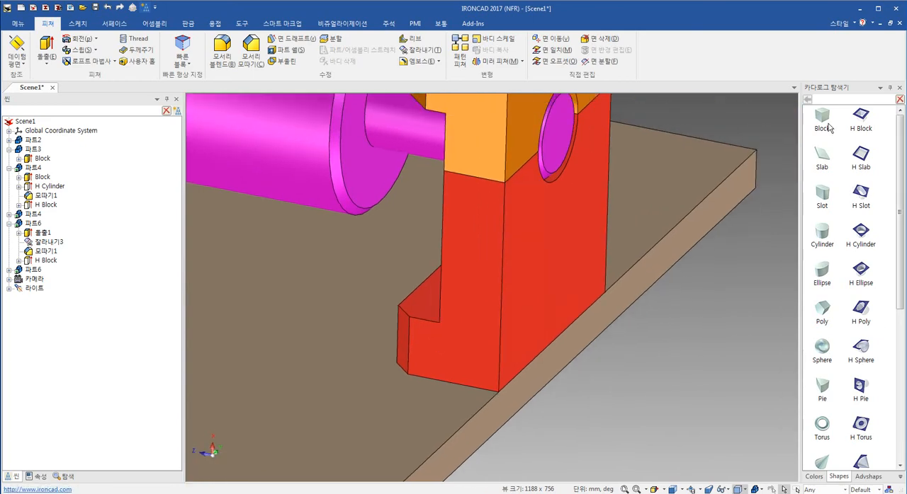
drag(443, 365, 444, 367)
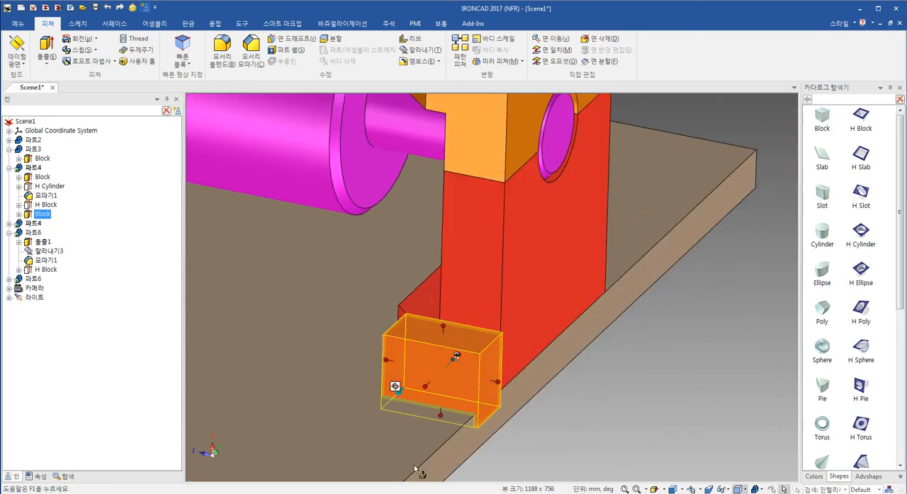
drag(441, 421, 504, 368)
middle_drag(415, 368, 494, 377)
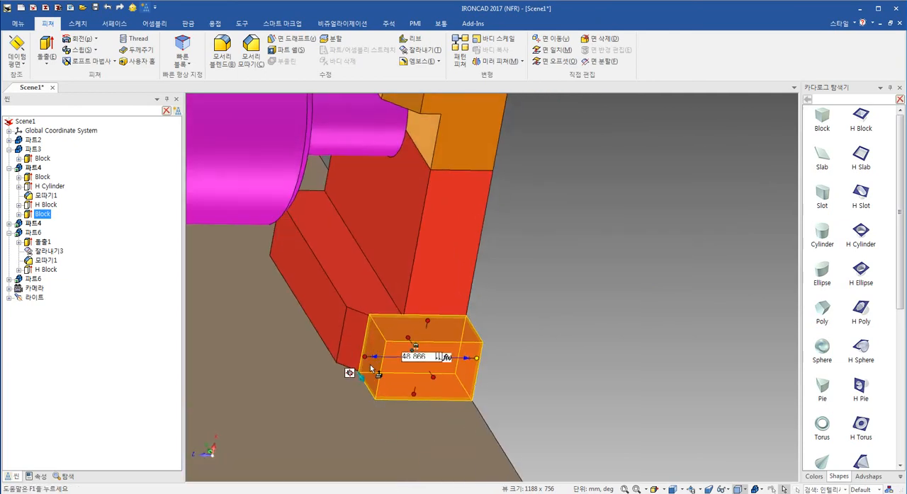
drag(360, 358, 371, 333)
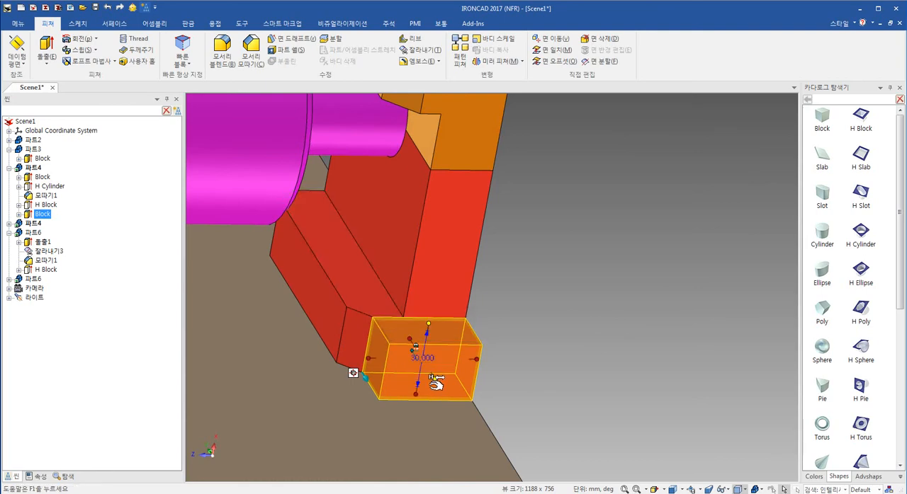
- Set the length of the foot block projecting from the support's end face to 55 mm
drag(418, 383, 463, 427)
text(55)
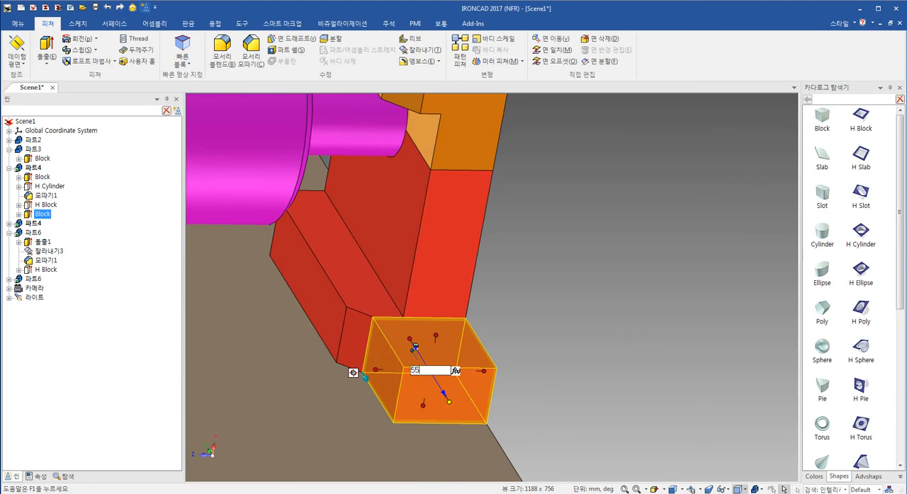
key(Return)
click(549, 346)
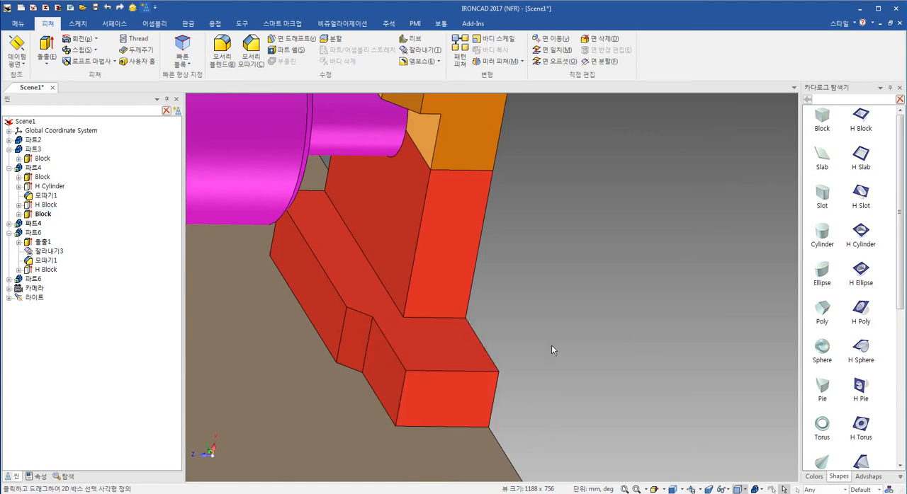
- Activate the TriBall on the foot block and move its centre alone to the midpoint of the cap's outer upper edge
middle_drag(456, 388, 314, 406)
click(282, 394)
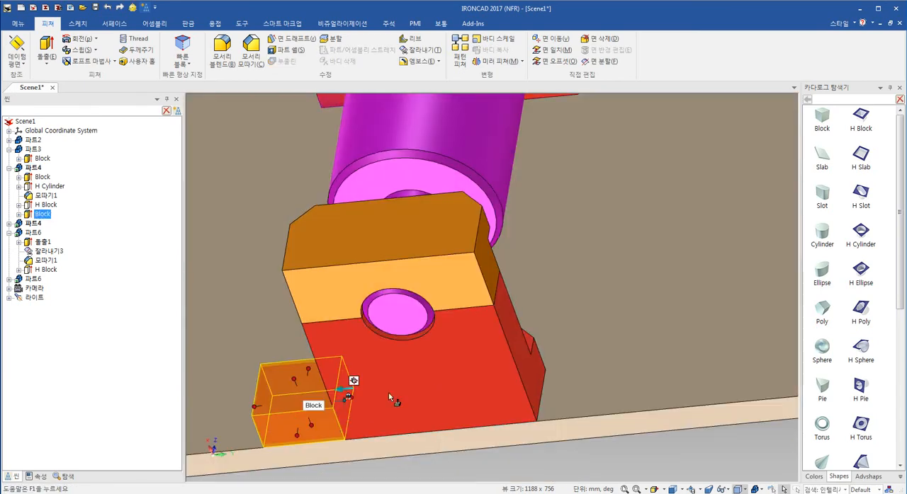
key(F10)
right_click(347, 400)
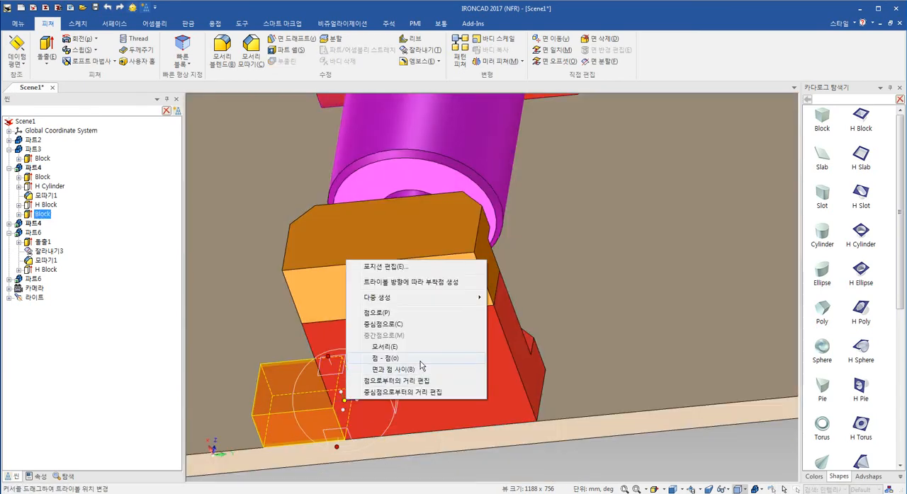
click(397, 346)
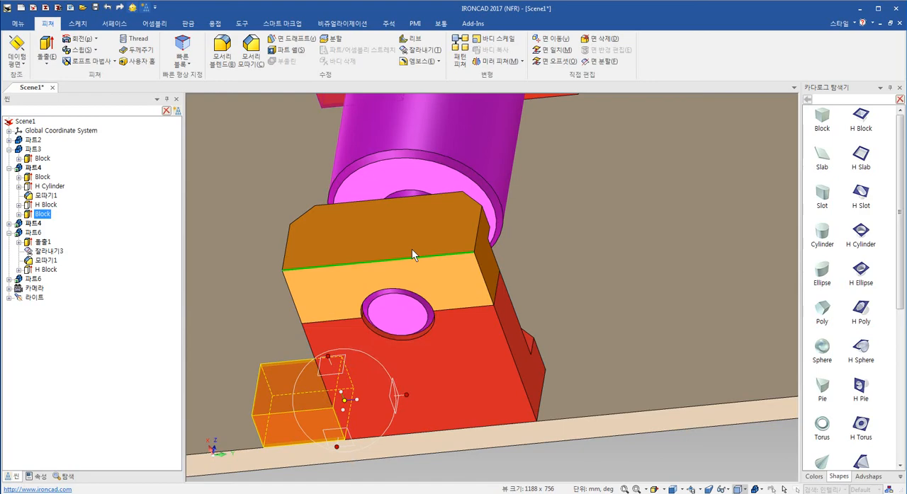
click(412, 249)
- Try mirroring the foot block as a linked copy to the support's opposite side with the TriBall
right_click(390, 259)
mouse_move(448, 406)
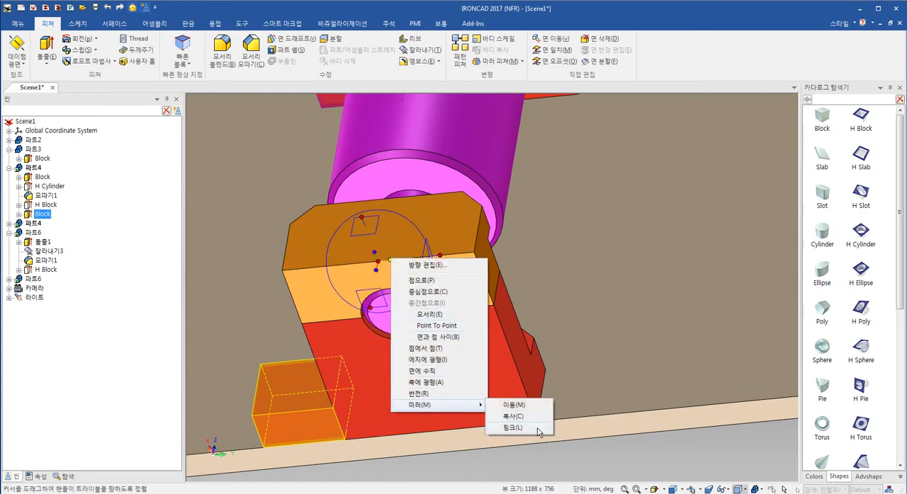
click(513, 427)
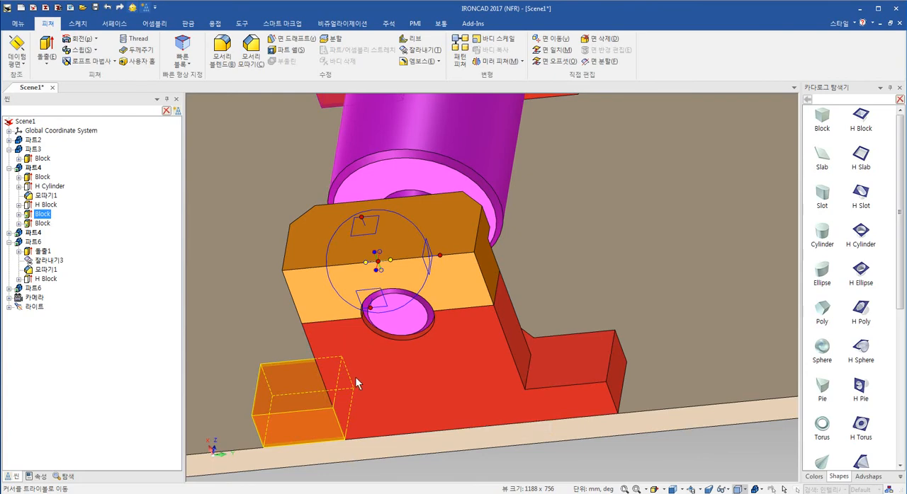
drag(357, 381, 517, 401)
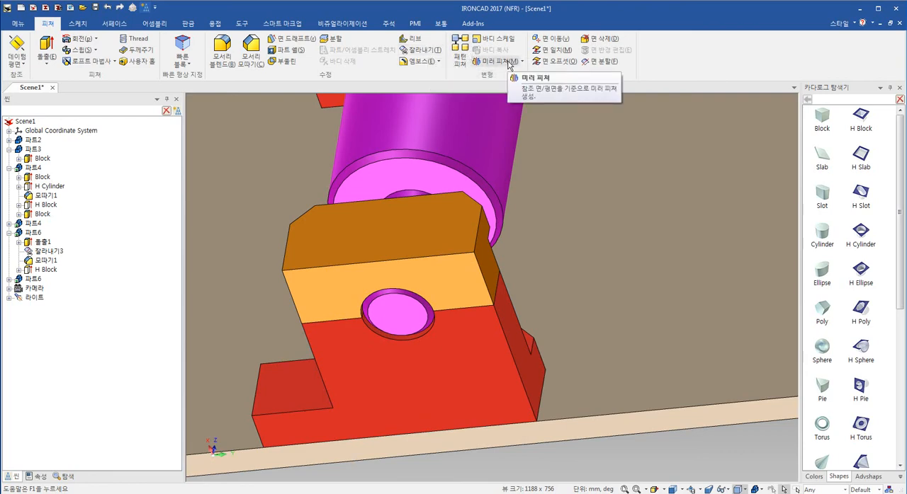
click(498, 62)
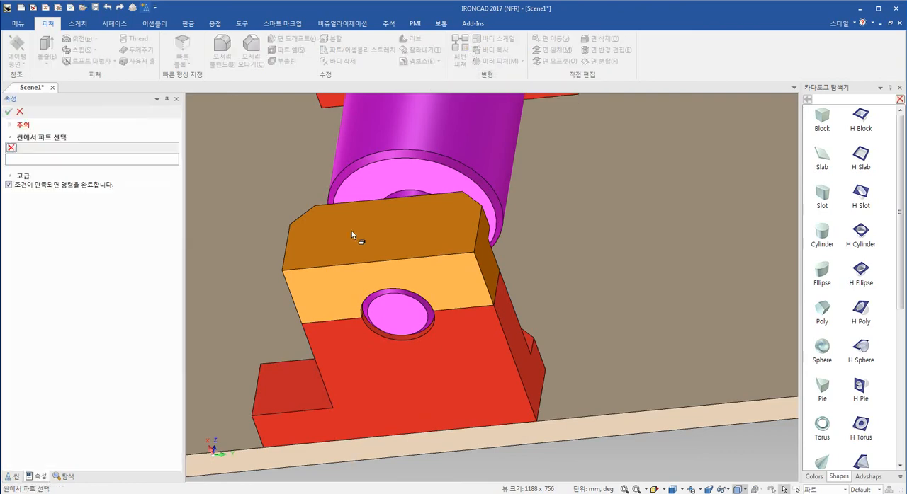
click(408, 380)
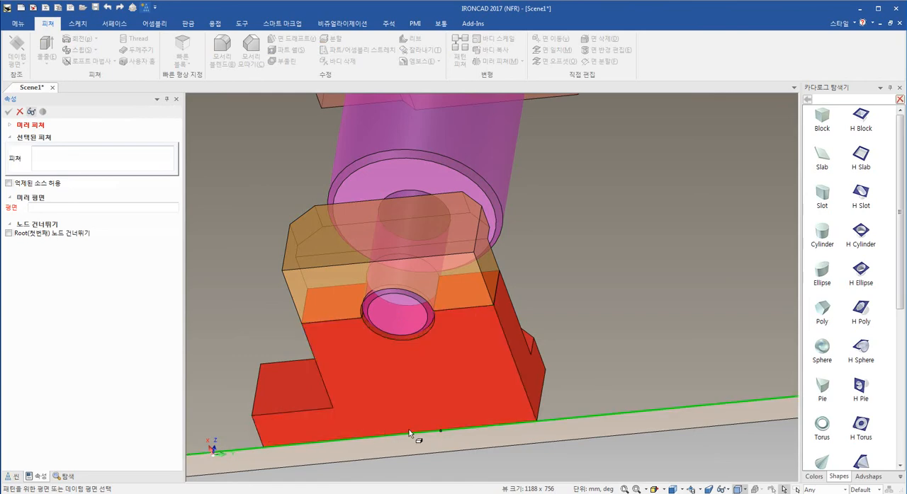
middle_drag(431, 429, 407, 389)
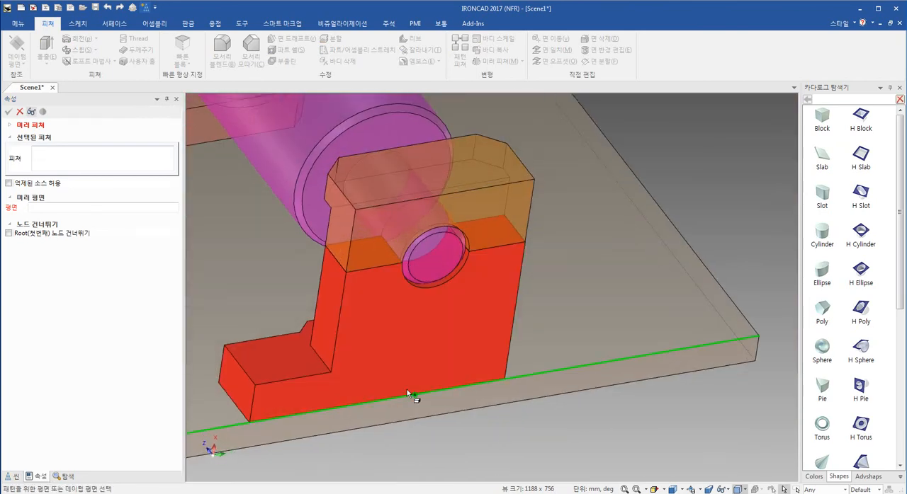
click(407, 389)
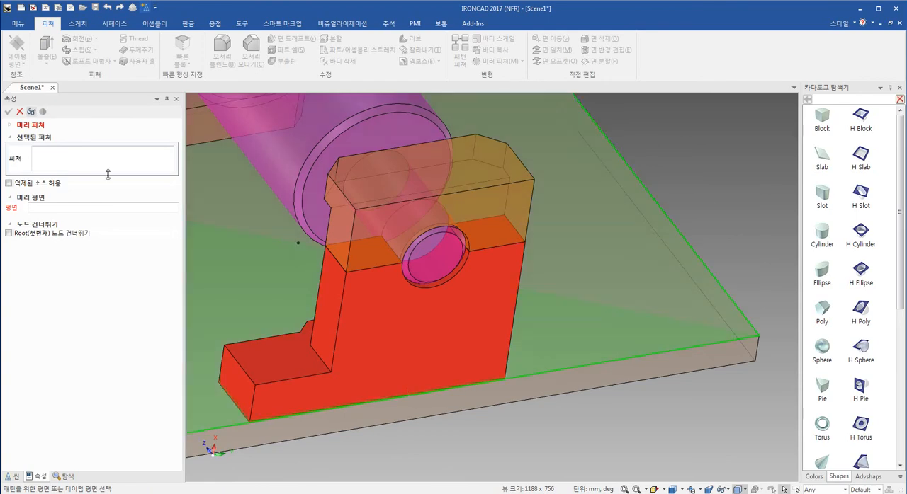
click(21, 115)
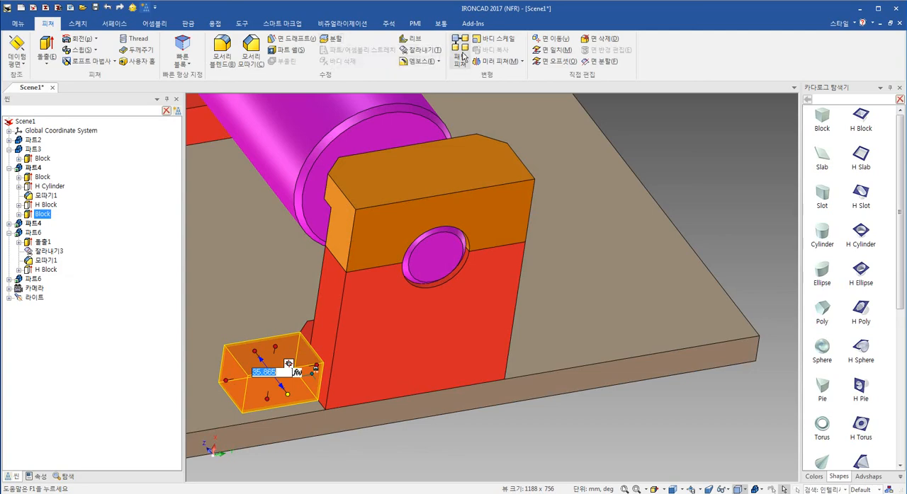
- Mirror the foot block to the support's opposite side with Mirror Feature, using the midpoint of the support's bottom edge as plane
click(488, 61)
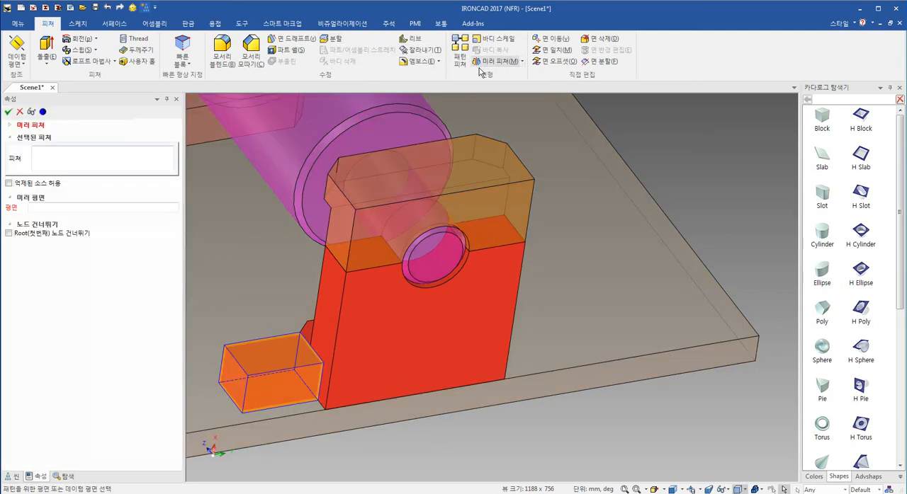
click(410, 387)
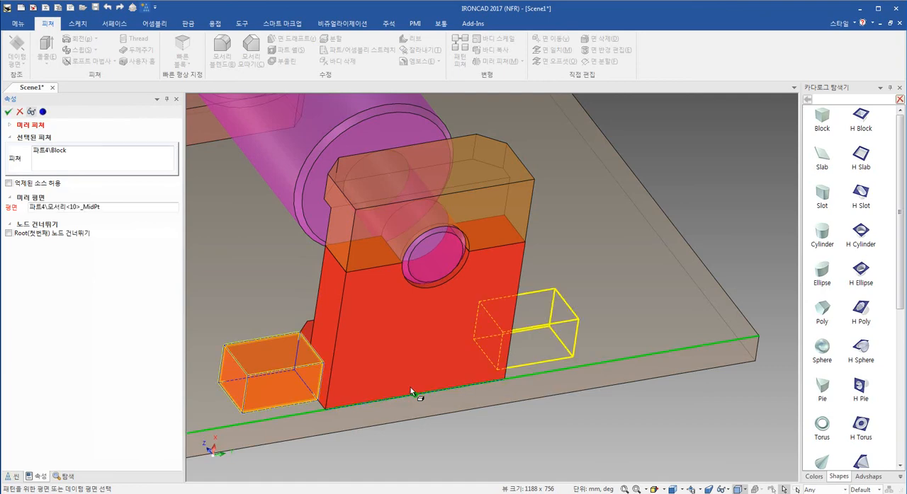
click(8, 112)
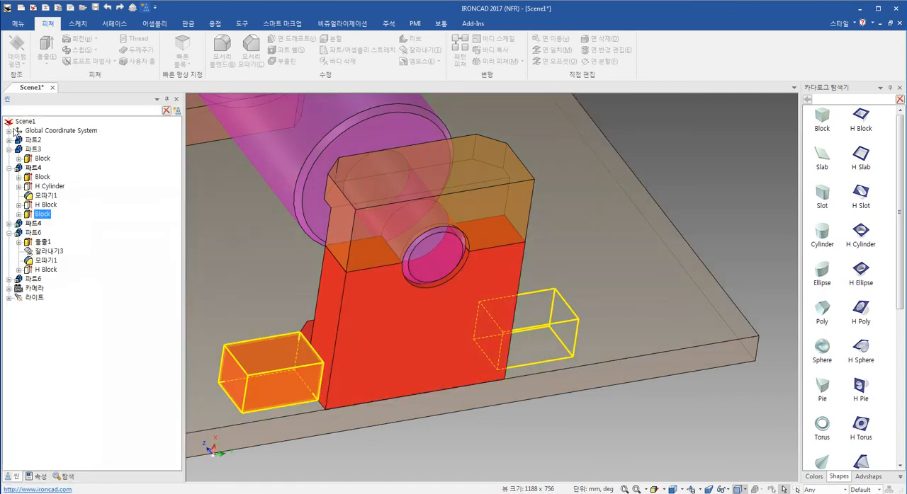
- Widen the original foot block toward the base plate's outer edge to about 47 mm
click(289, 390)
drag(287, 395, 300, 416)
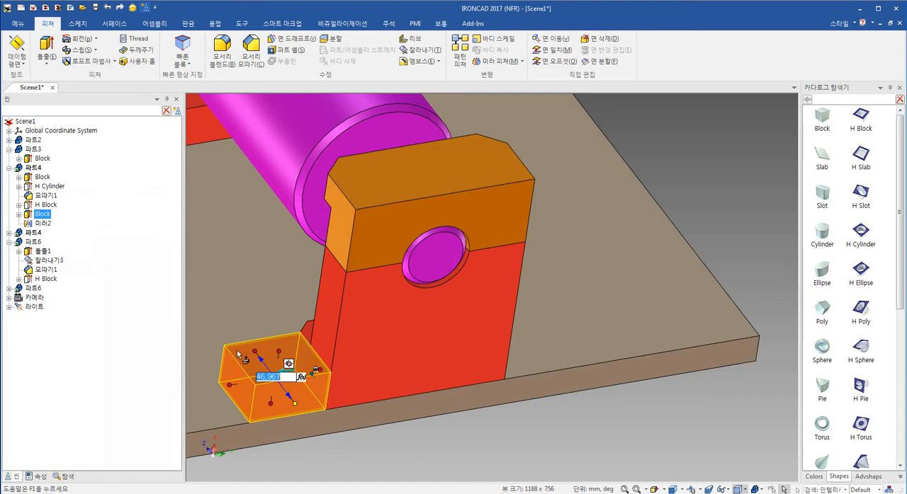
- Delete the mirror feature 미러2 from the support part
click(699, 441)
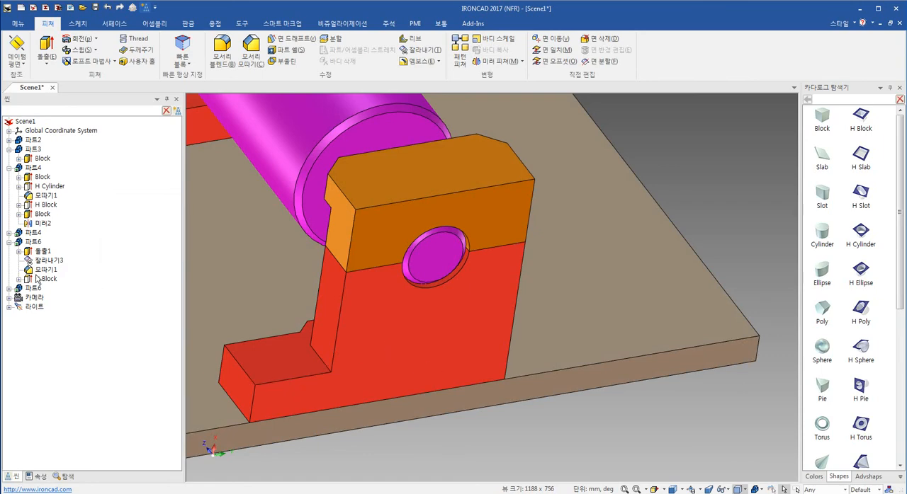
click(30, 224)
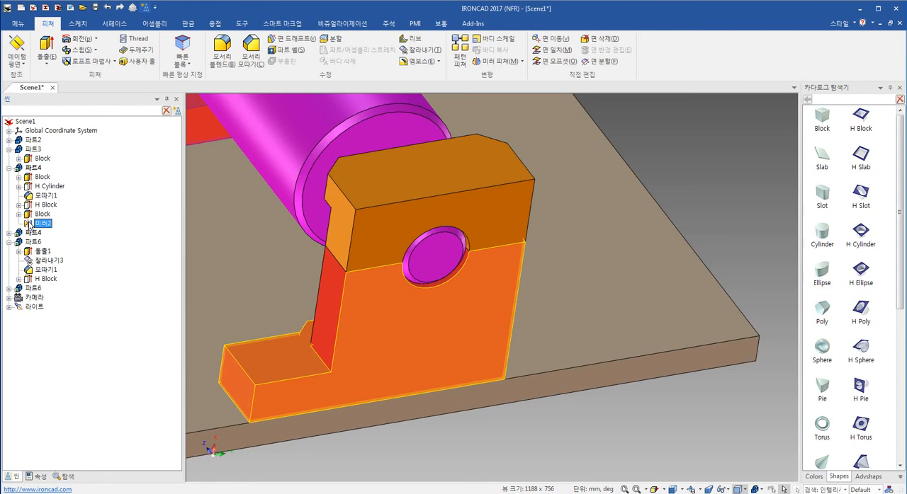
key(Delete)
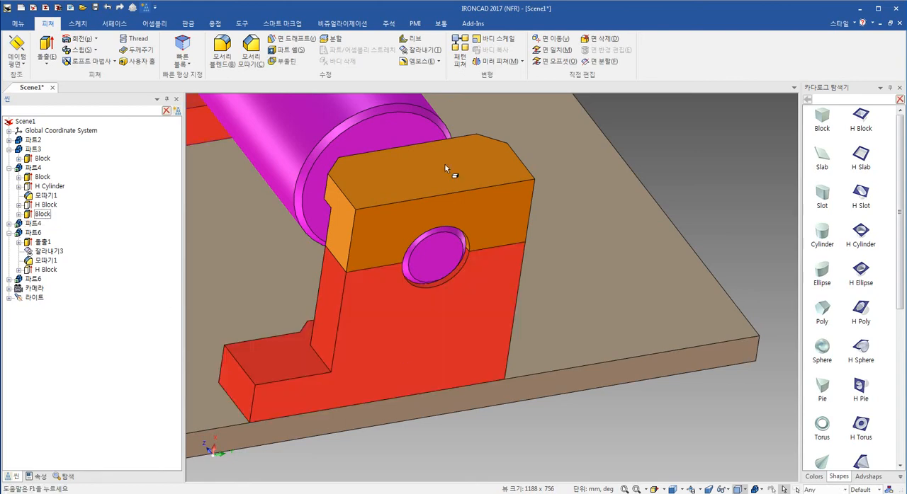
- Mirror the widened foot block to the support's opposite side as a linked copy with the TriBall, then deselect it
click(258, 392)
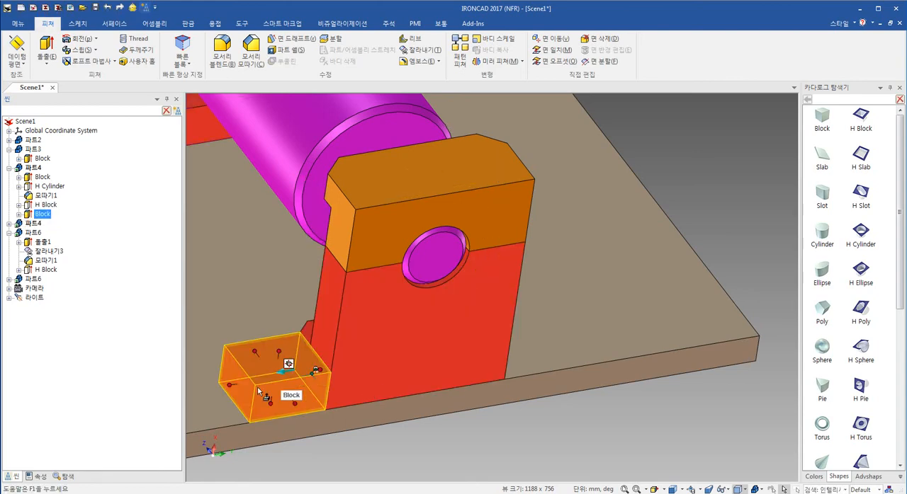
click(132, 9)
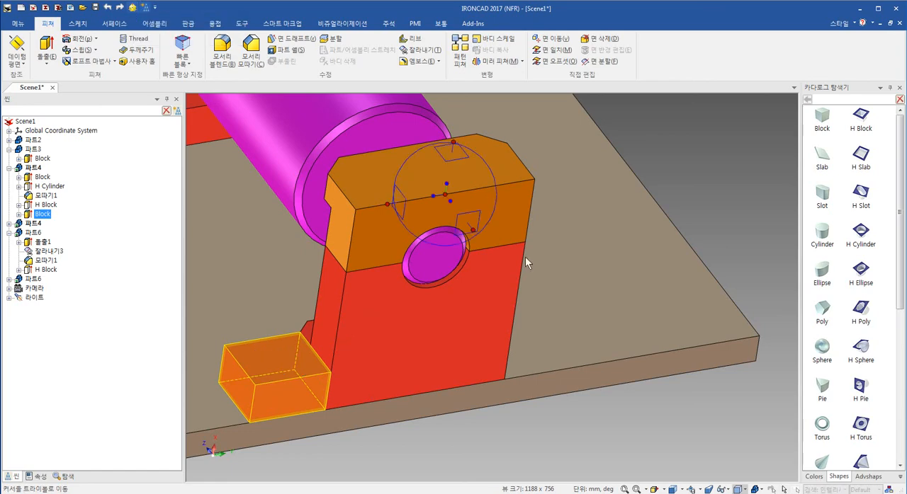
right_click(433, 195)
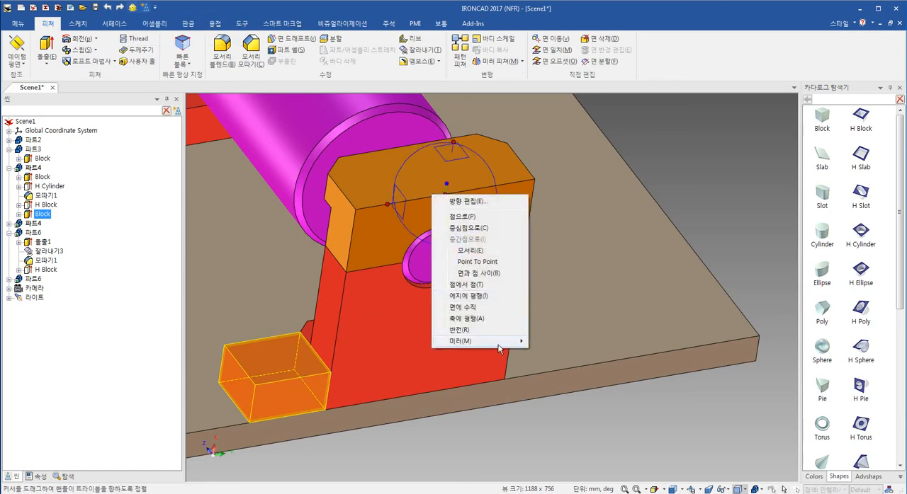
mouse_move(499, 342)
click(570, 367)
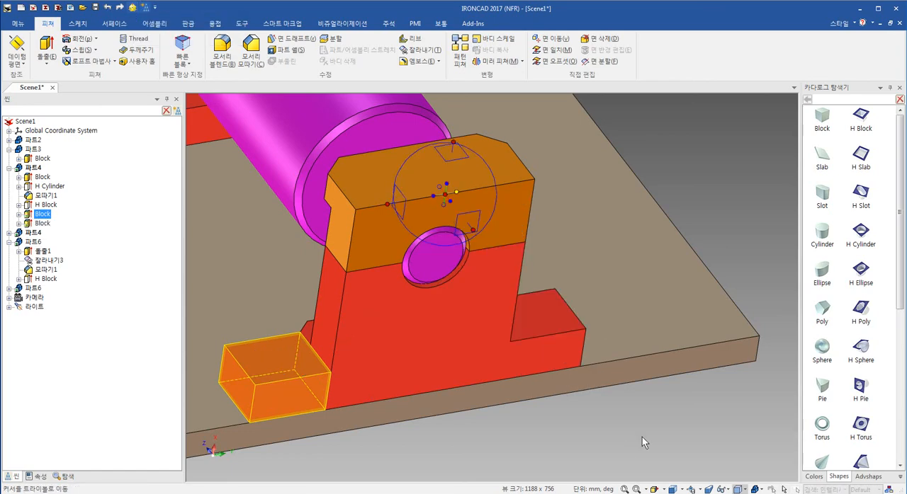
key(Escape)
click(638, 437)
- Insert a counterbored Custom Hole from the Tools catalog on the original foot block's upper face, keeping the 6.35 mm diameter and blind extent
scroll(429, 326, down, 4)
shift+middle_drag(441, 280, 415, 338)
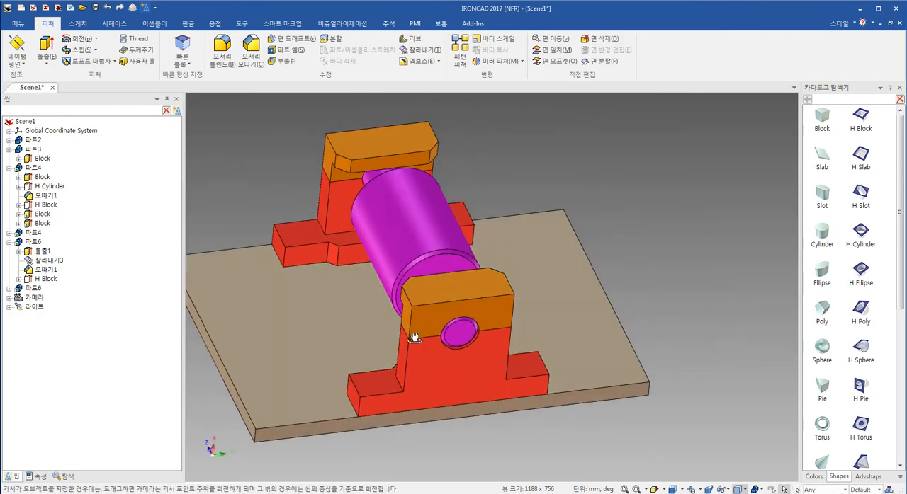
shift+middle_drag(400, 379, 355, 339)
scroll(354, 340, up, 5)
shift+middle_drag(602, 289, 460, 317)
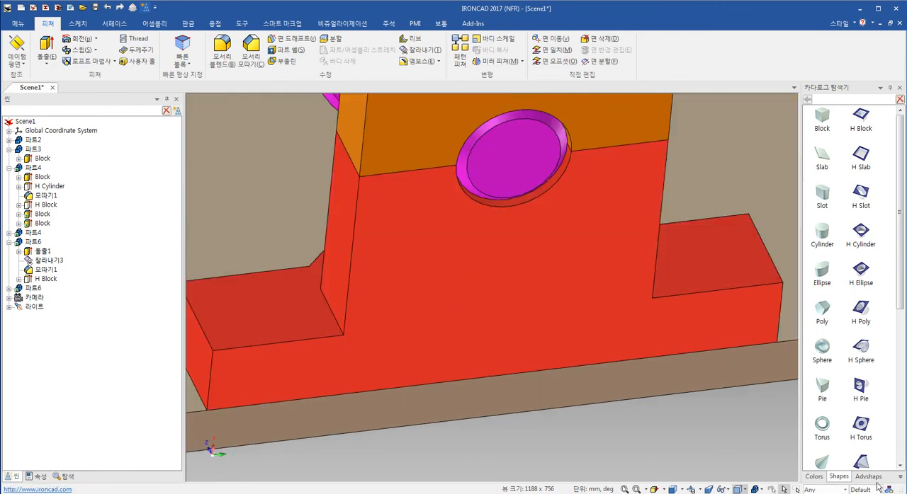
click(902, 478)
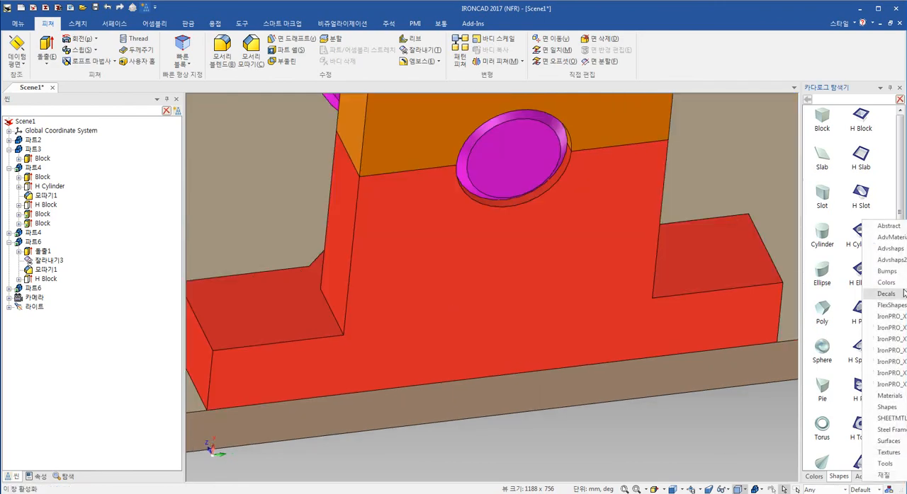
click(902, 467)
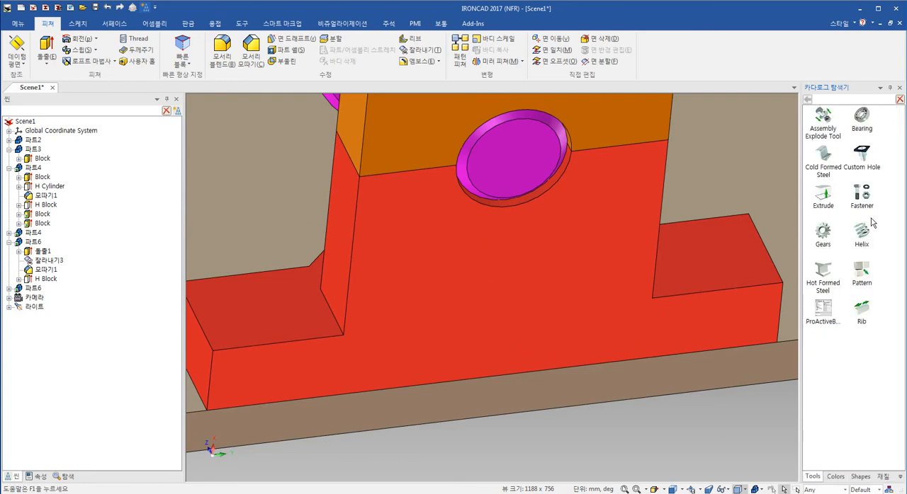
drag(634, 243, 255, 304)
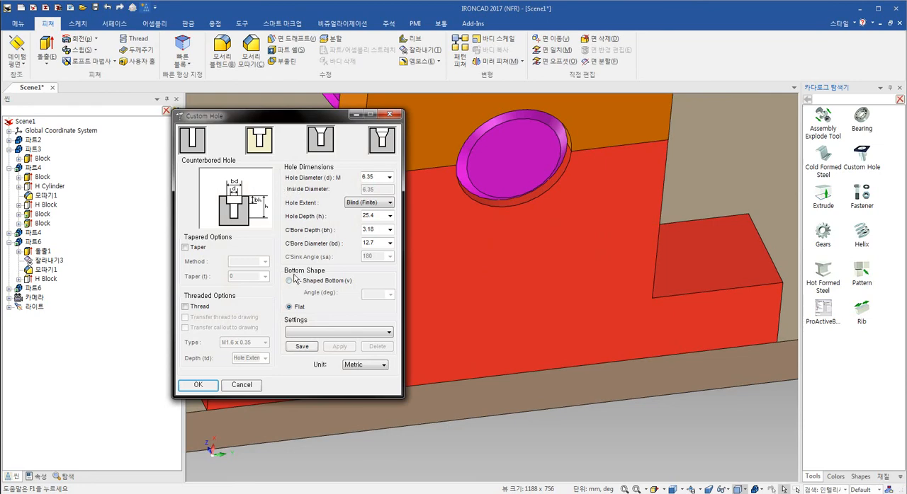
click(389, 181)
click(380, 214)
click(200, 388)
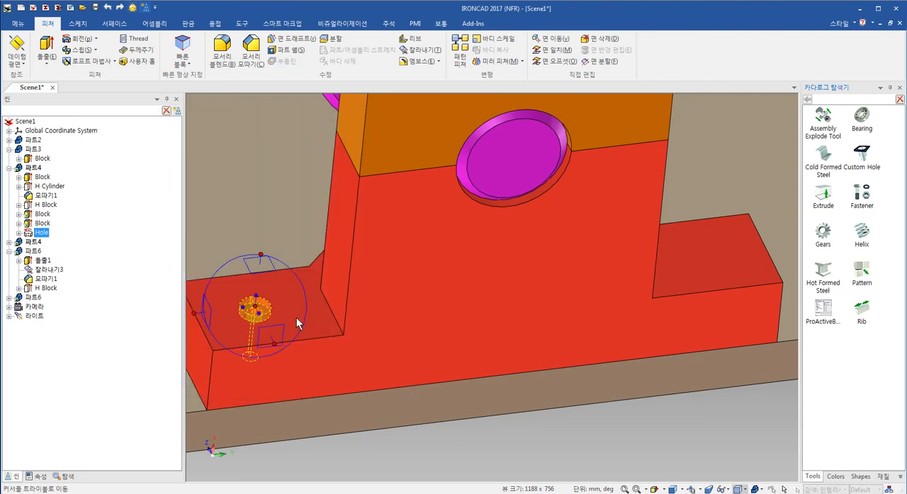
- Try to reposition the hole to the midpoint of a foot block edge using the TriBall's plane and centre handles
right_click(266, 263)
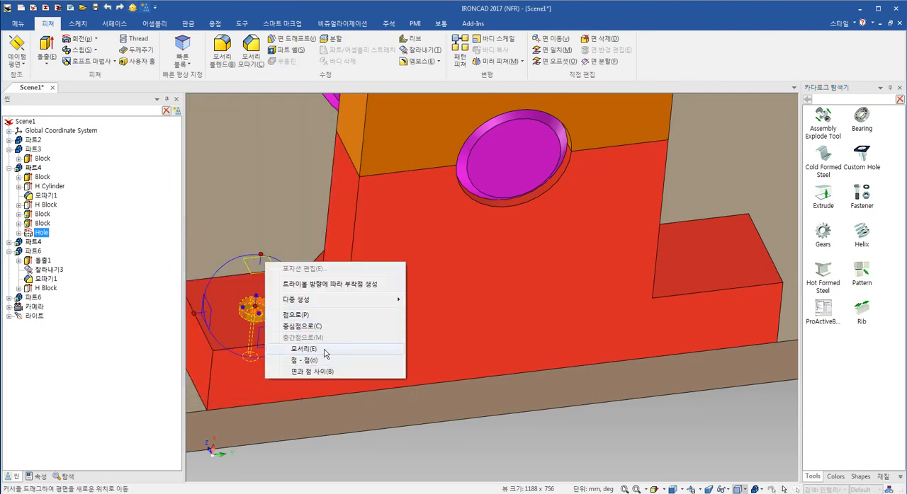
click(325, 350)
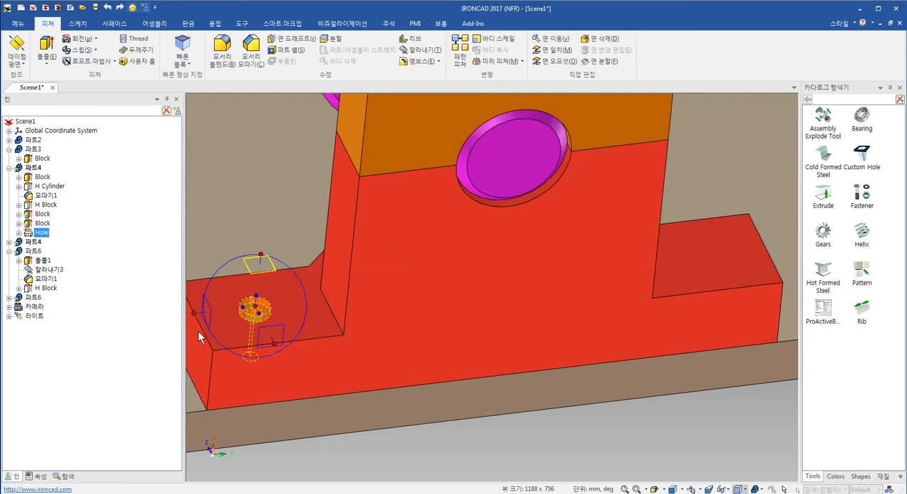
shift+middle_drag(295, 309, 469, 295)
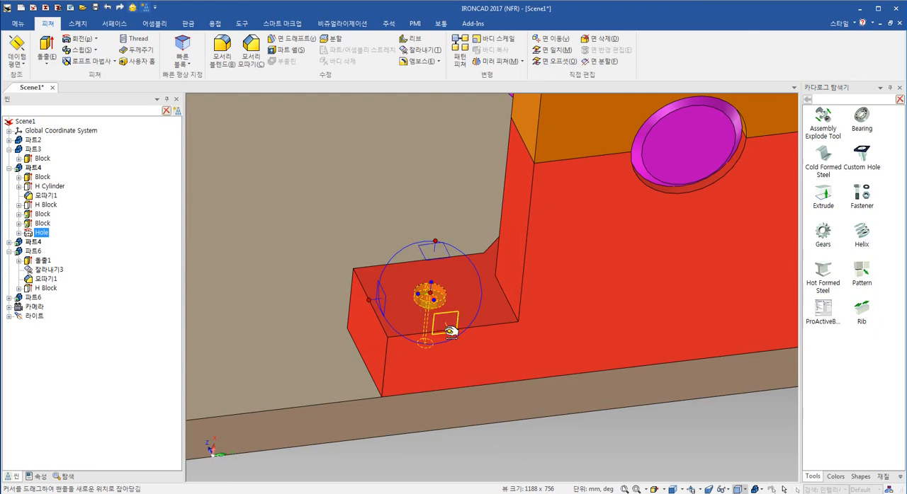
right_click(429, 292)
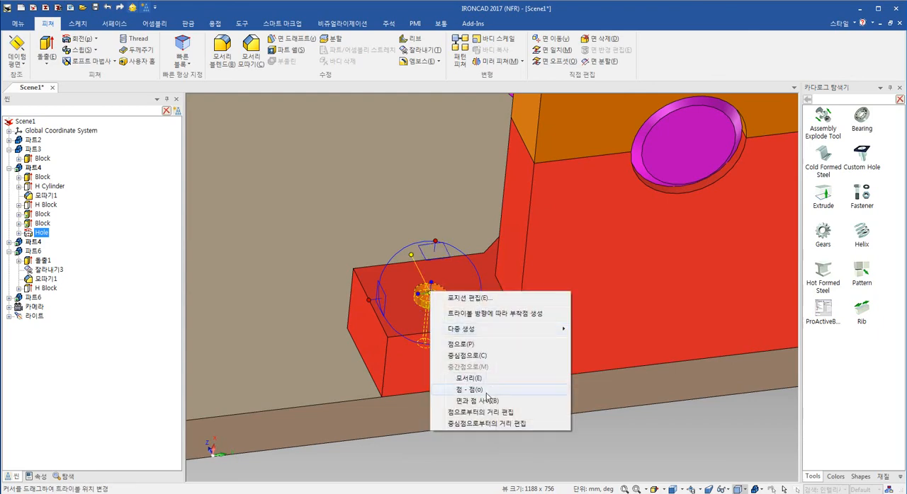
click(468, 378)
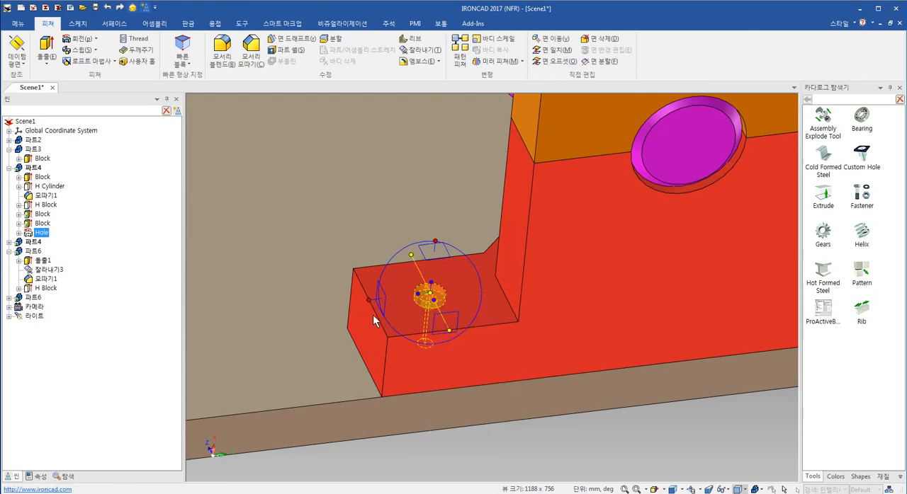
middle_drag(382, 323, 440, 350)
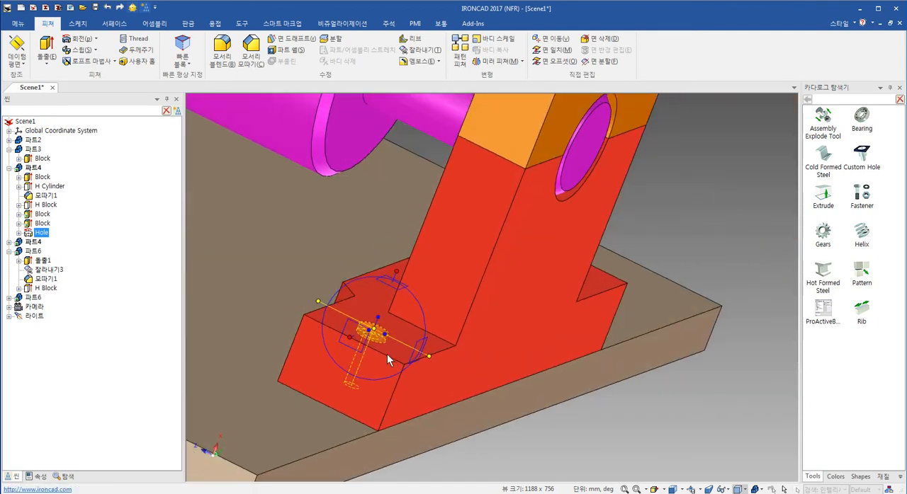
scroll(408, 347, down, 3)
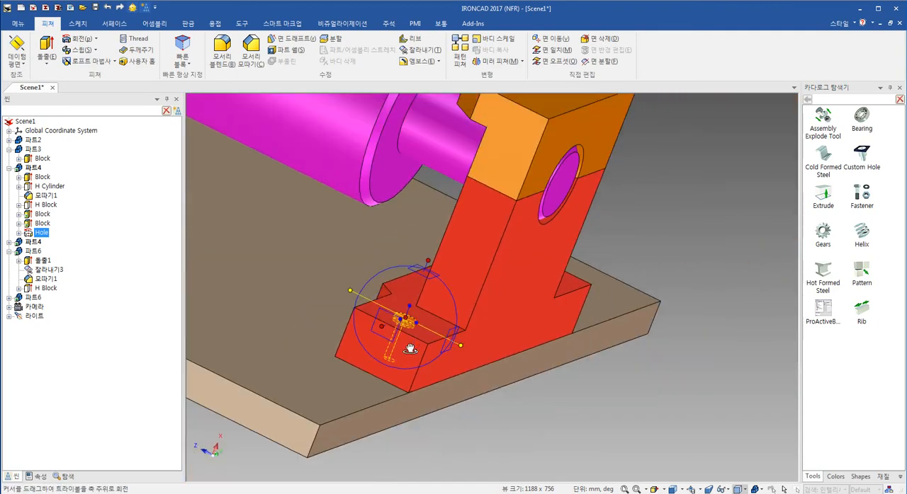
- Shift the hole along the TriBall axes so it is centred on the foot block's upper face
click(381, 326)
click(462, 345)
drag(406, 317, 391, 327)
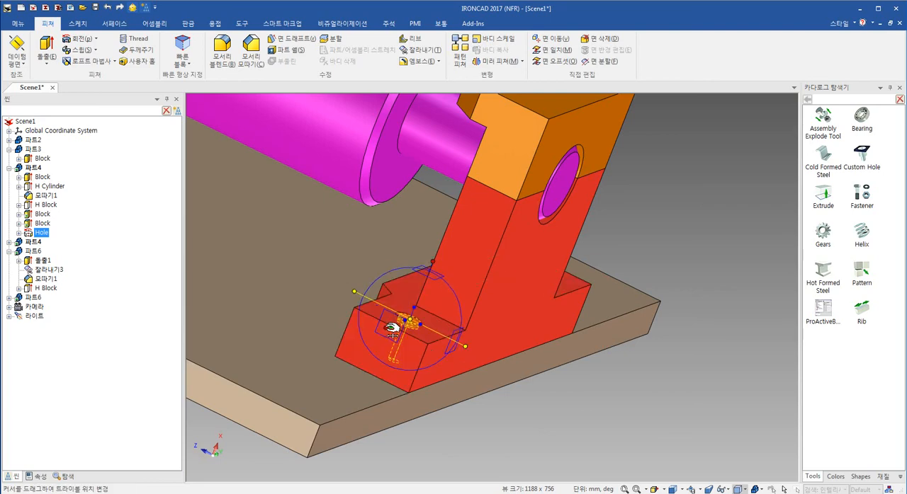
middle_drag(445, 338, 377, 335)
scroll(430, 338, up, 1)
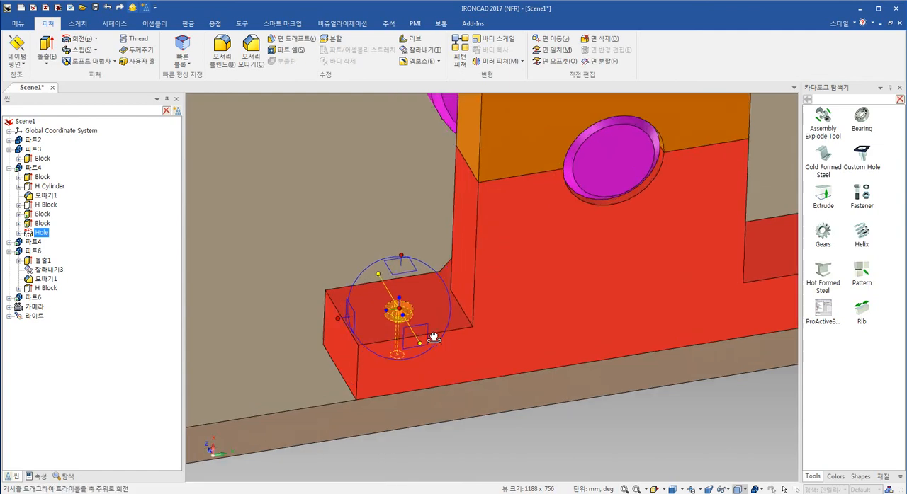
scroll(433, 338, up, 2)
shift+middle_drag(485, 350, 411, 389)
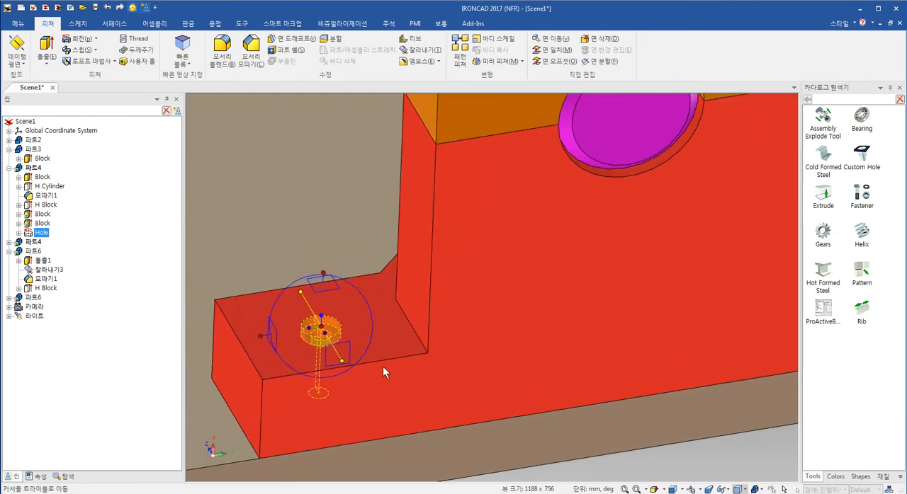
- Activate the TriBall on the hole and move its centre alone to the midpoint of the cap's outer upper edge
scroll(382, 366, down, 5)
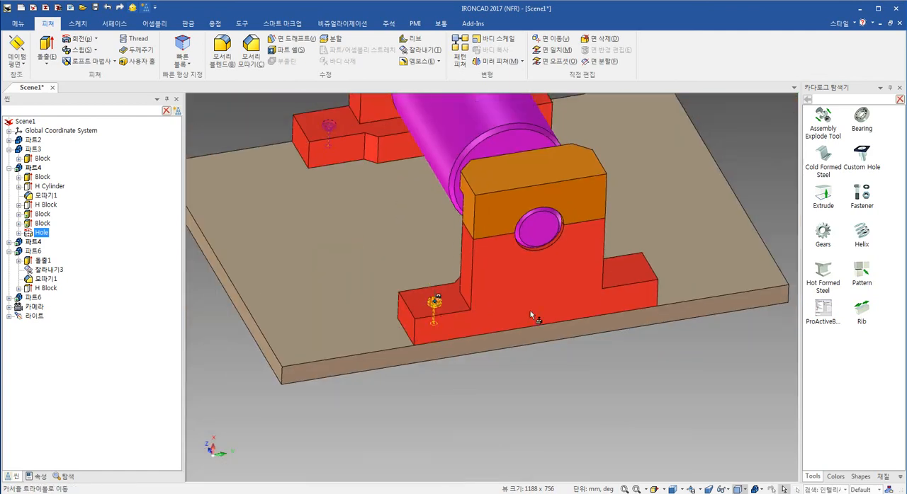
click(132, 7)
right_click(434, 300)
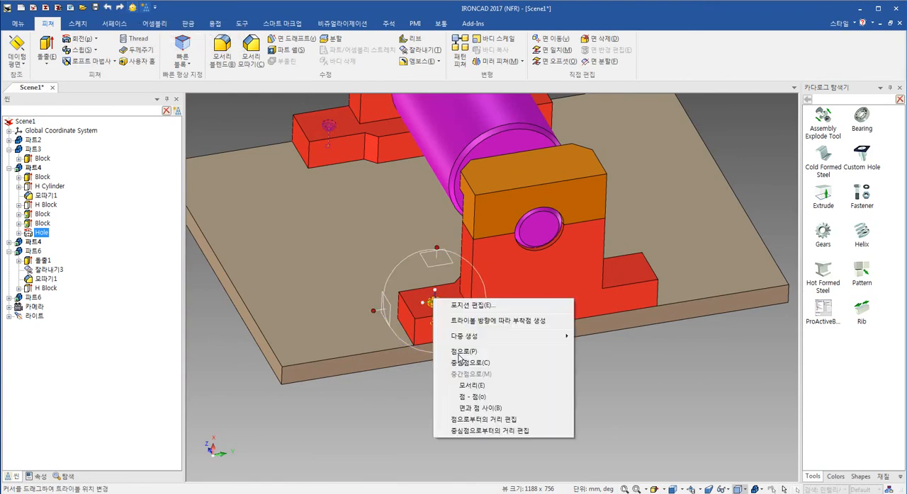
click(510, 397)
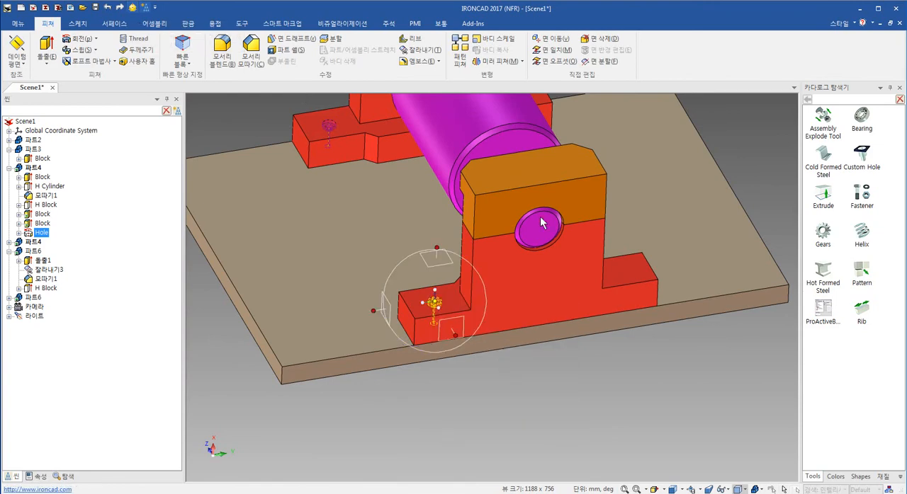
click(550, 177)
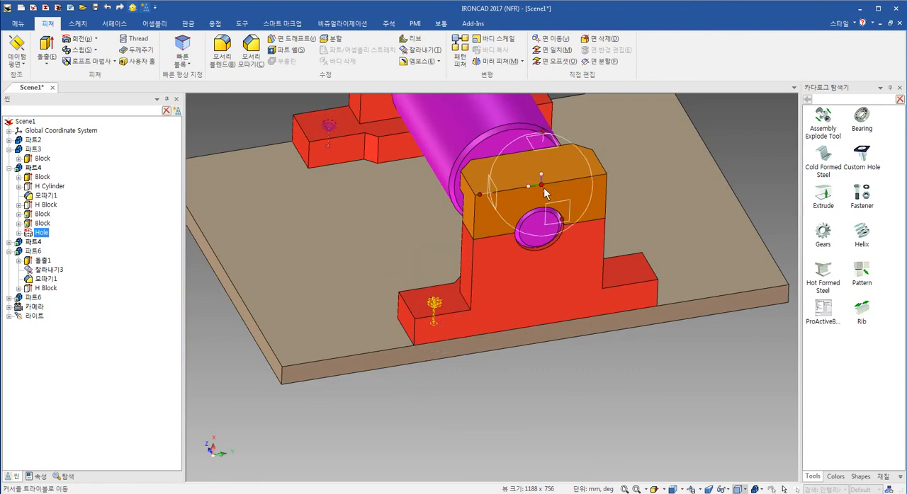
- Mirror the hole onto the opposite foot block as a linked copy
right_click(529, 188)
mouse_move(574, 334)
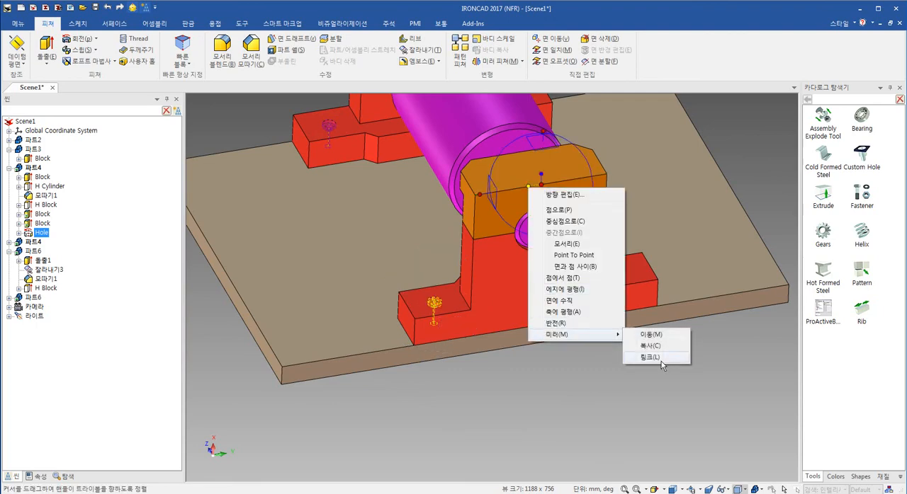
click(665, 361)
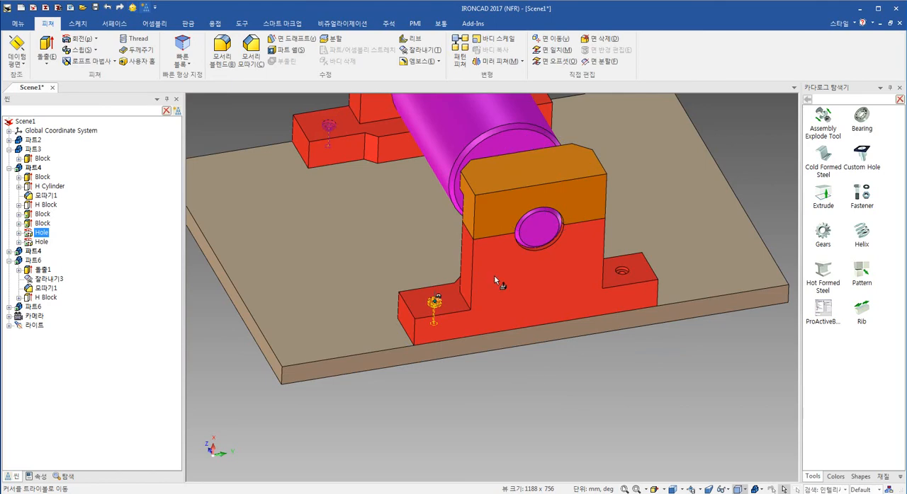
- Edit the counterbored hole in the foot block, setting its hole diameter to 12 and hole depth to 30
scroll(493, 276, up, 3)
middle_drag(509, 319, 502, 373)
scroll(428, 308, up, 4)
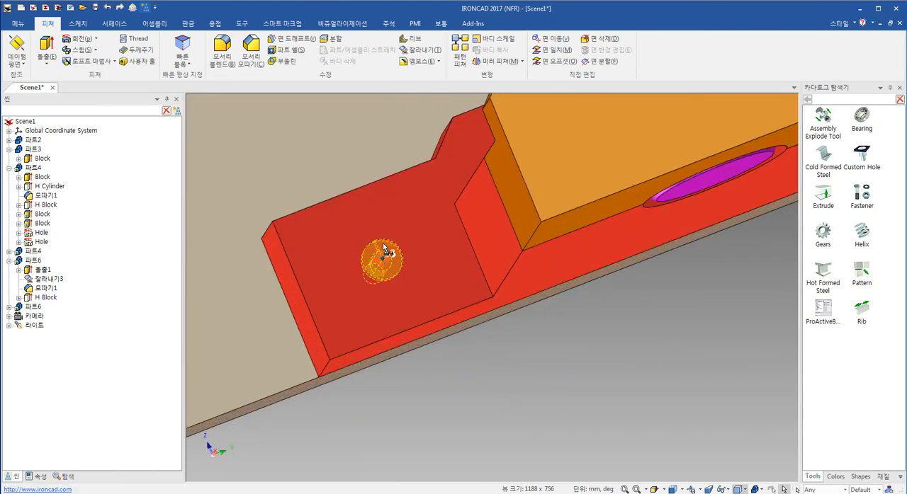
right_click(383, 252)
click(423, 476)
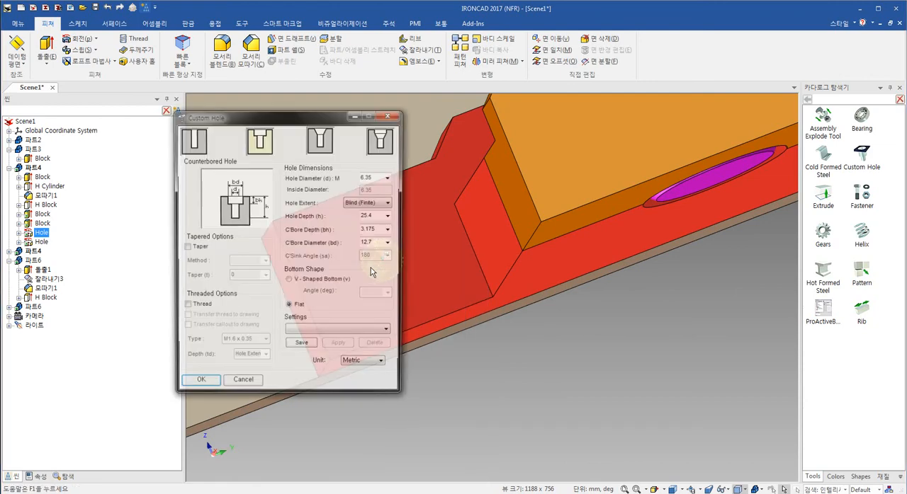
double_click(382, 176)
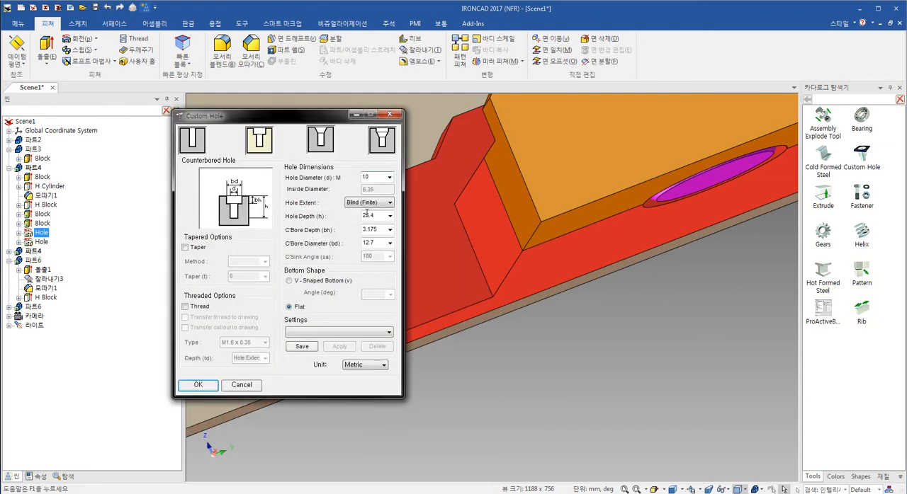
drag(379, 180, 340, 176)
text(12)
double_click(378, 216)
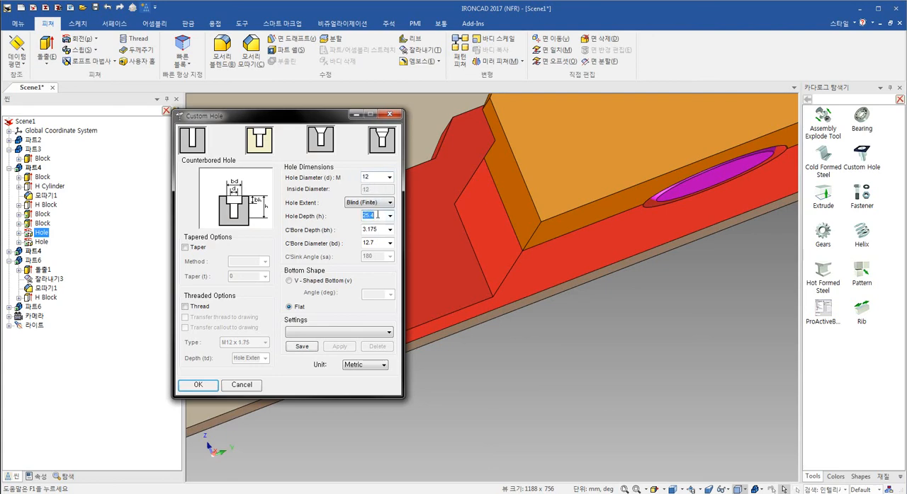
click(390, 216)
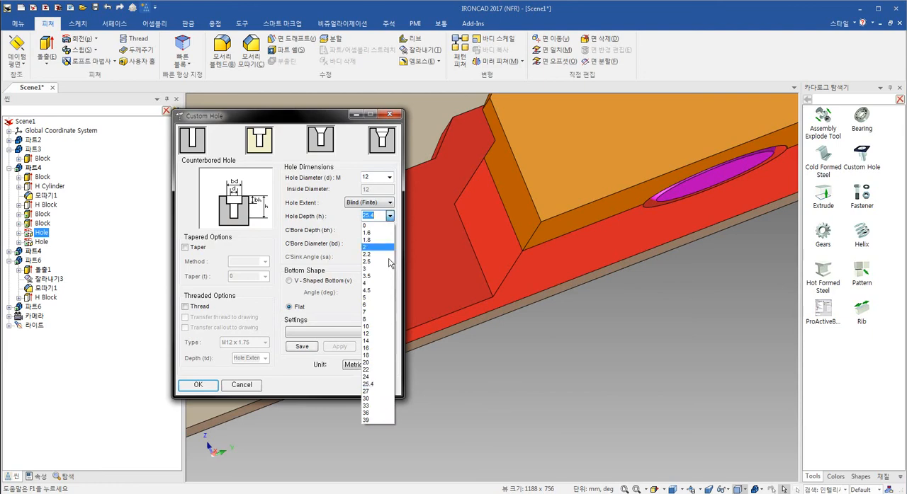
click(370, 399)
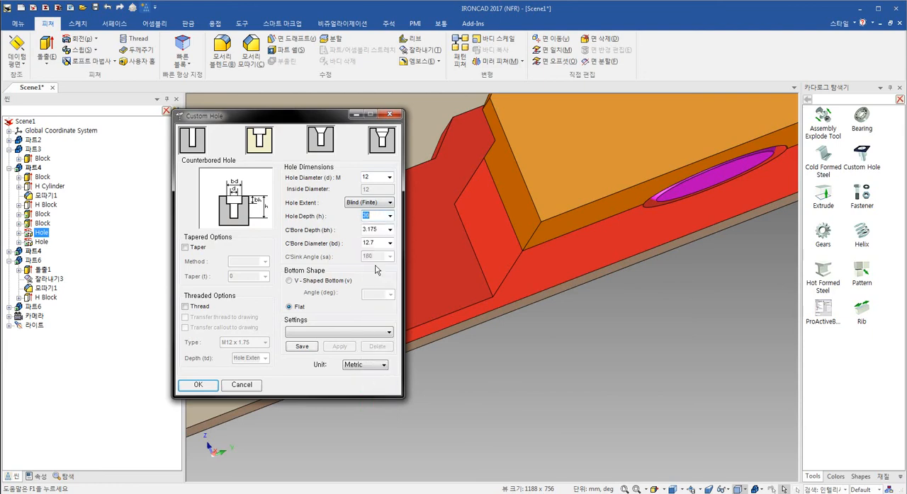
- Set the hole's counterbore depth to 4 and counterbore diameter to 12
click(390, 230)
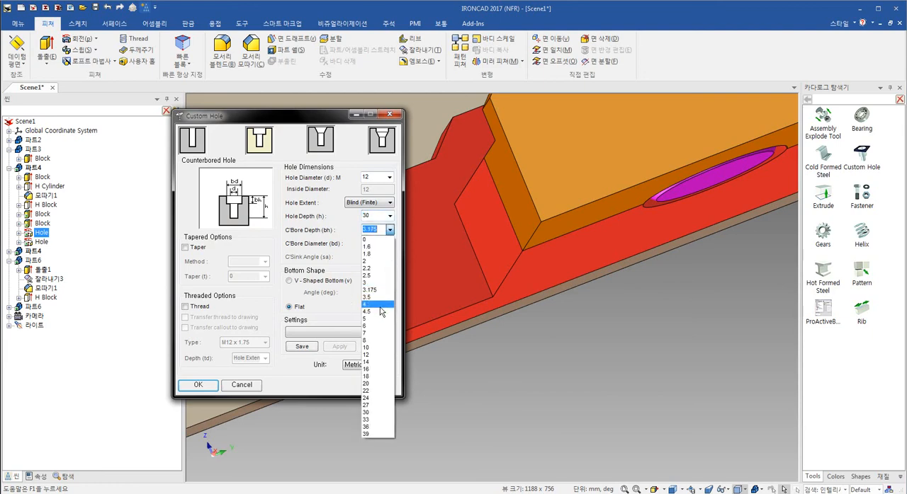
click(379, 306)
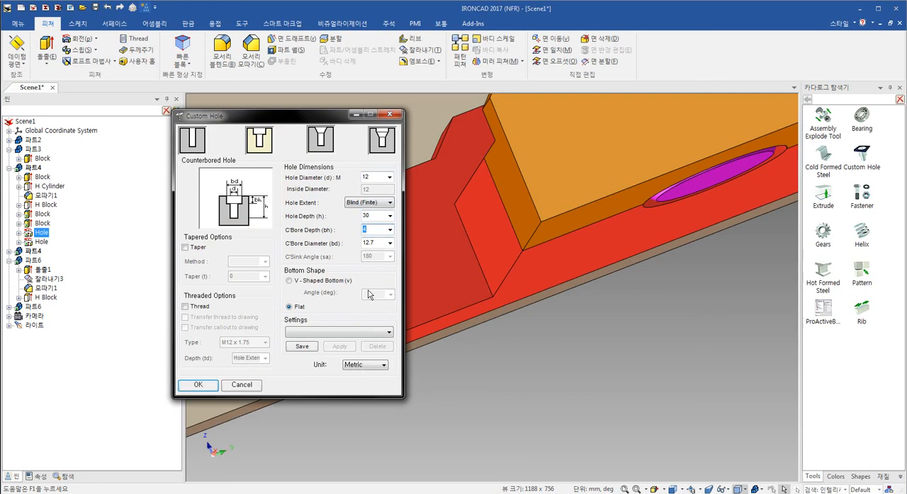
click(390, 244)
click(390, 243)
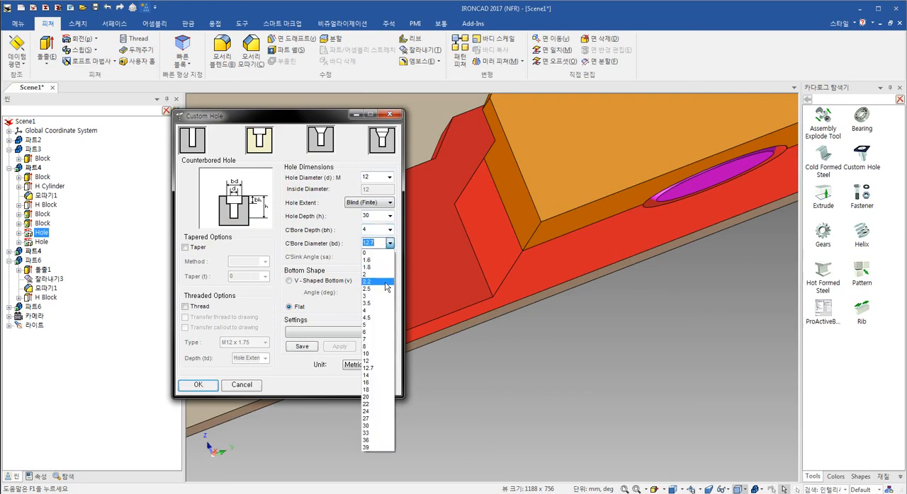
click(379, 362)
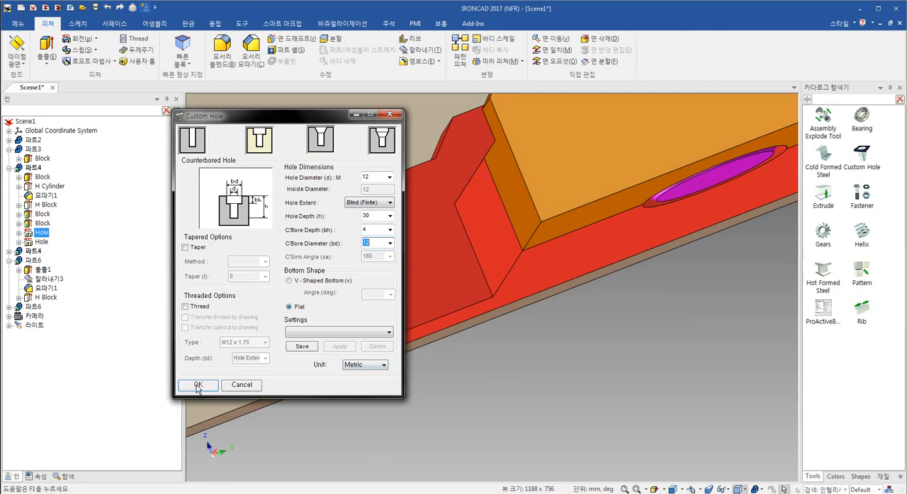
- Change the counterbored hole's depth to 20
click(390, 243)
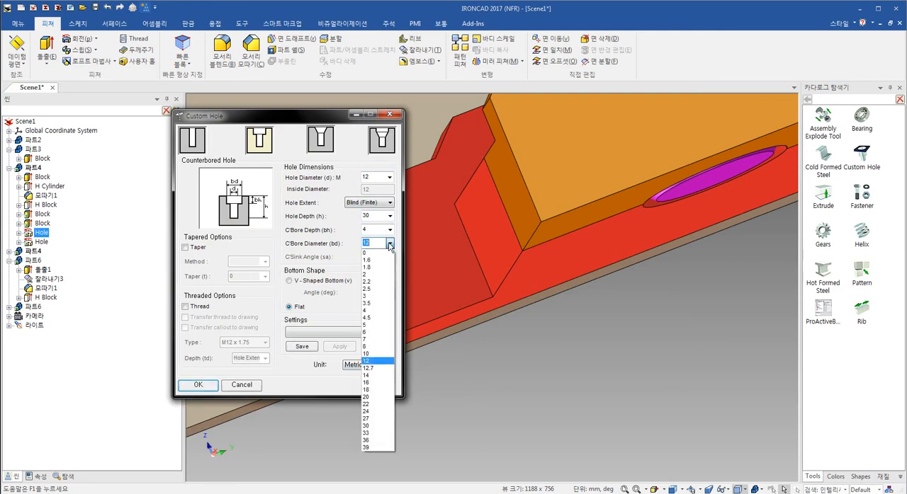
click(389, 216)
click(390, 215)
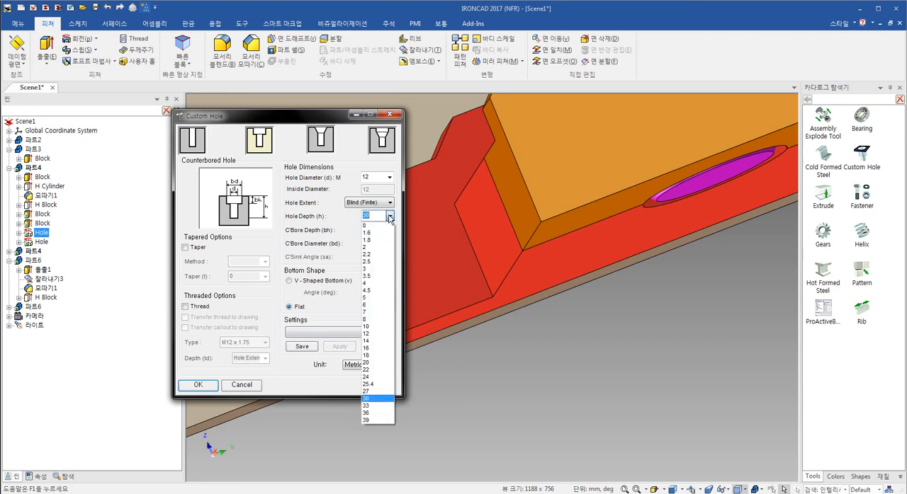
click(371, 364)
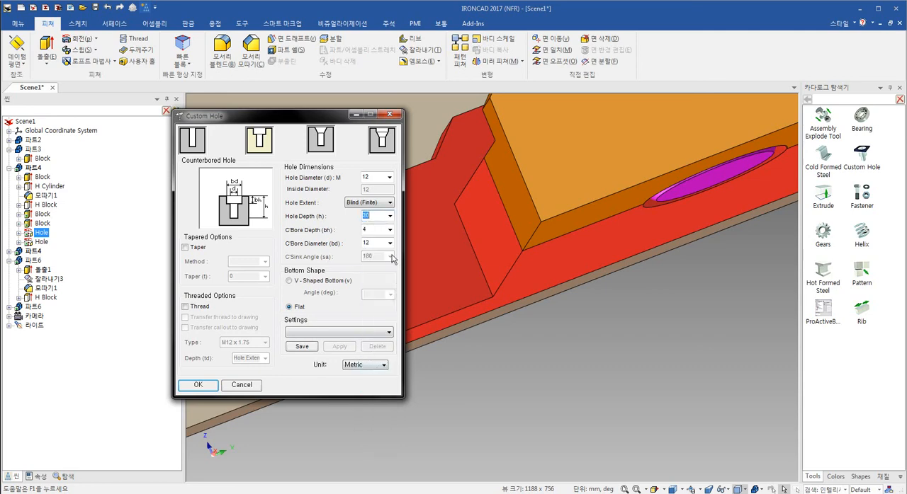
click(389, 230)
click(389, 232)
- Set the hole extent to Through All and the counterbore diameter to 30, and apply the hole settings
click(389, 202)
click(386, 220)
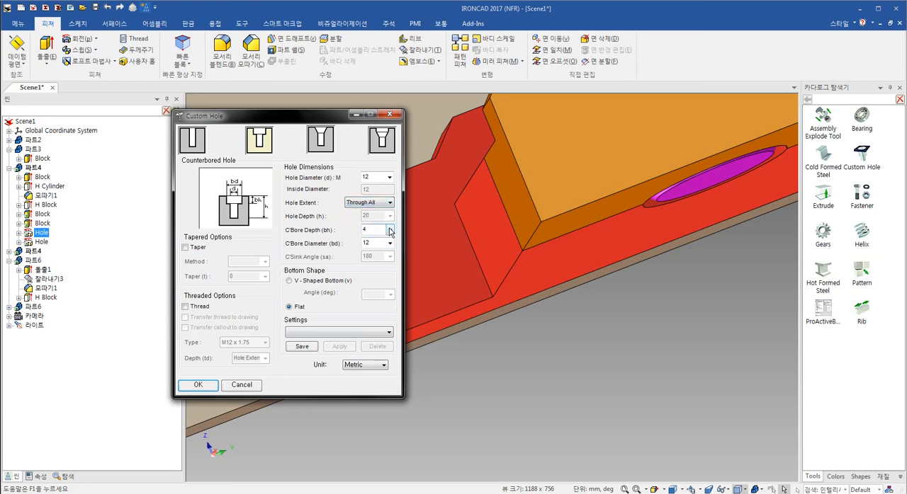
click(390, 243)
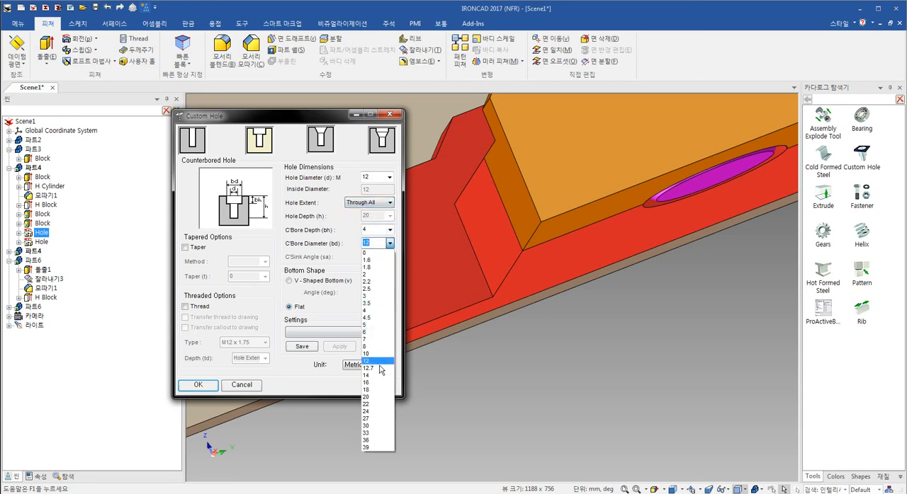
click(378, 426)
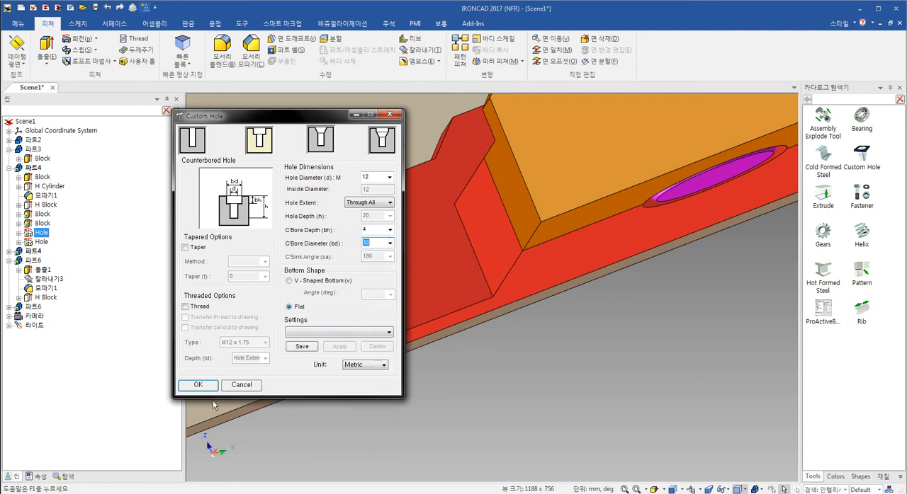
click(198, 384)
- Place a Custom Hole from the tools catalog on the base plate's upper face beside the foot block
scroll(506, 266, up, 4)
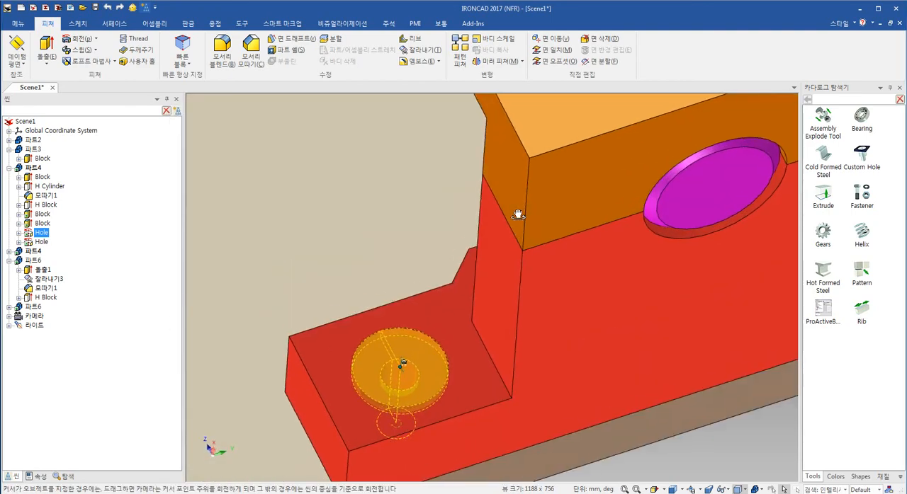
middle_drag(511, 267, 621, 171)
middle_drag(487, 277, 514, 235)
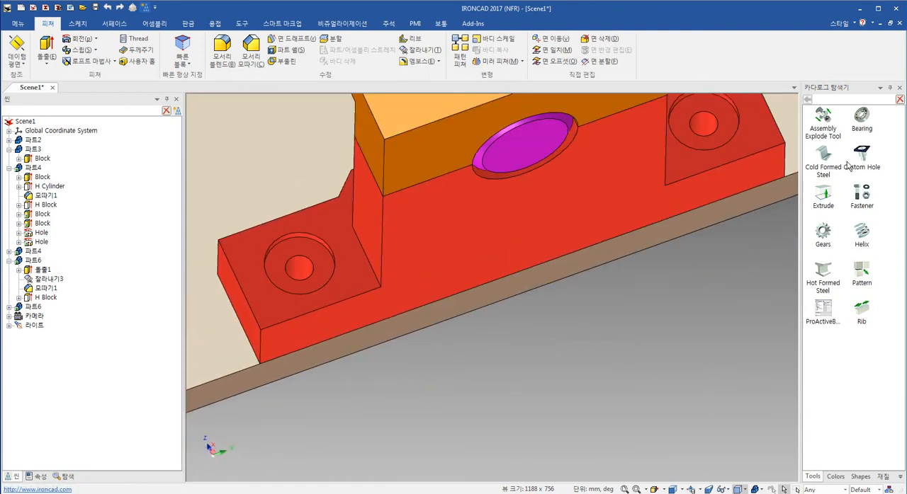
scroll(555, 216, down, 3)
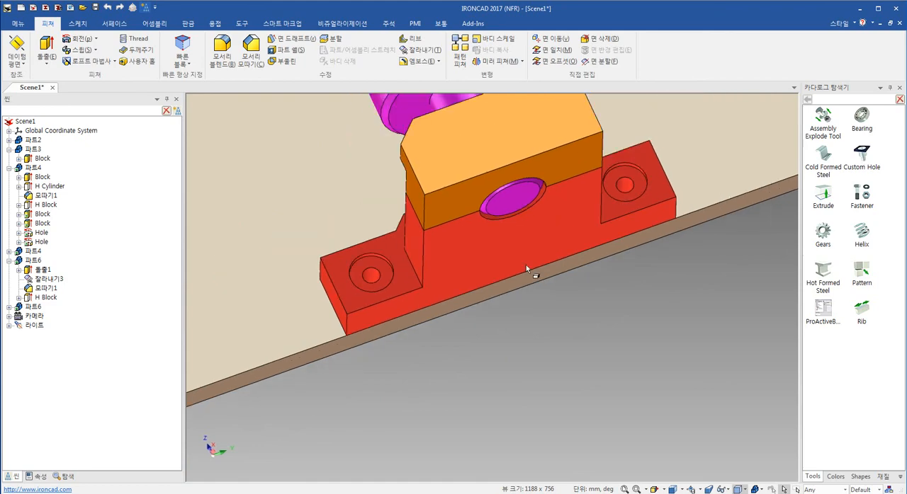
shift+middle_drag(516, 276, 546, 287)
drag(327, 199, 332, 200)
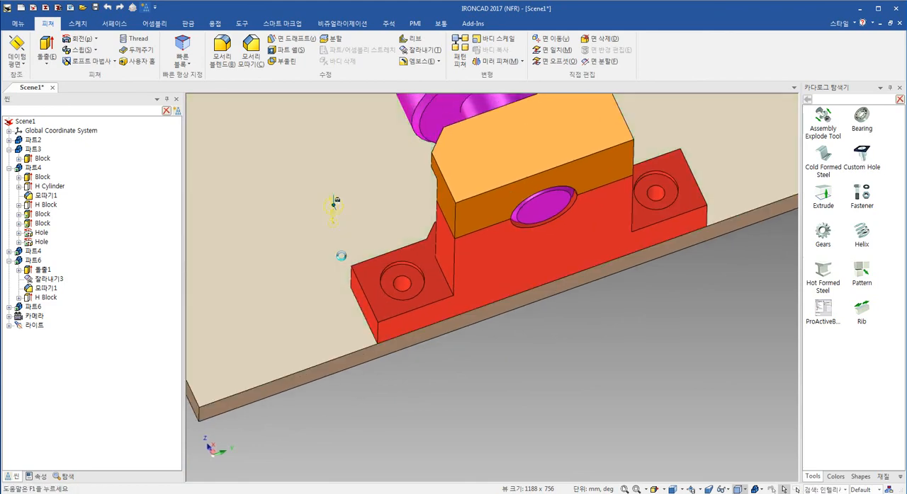
- Define the base plate hole as a simple threaded hole with diameter 10 and an M10 x 1.5 thread
click(199, 148)
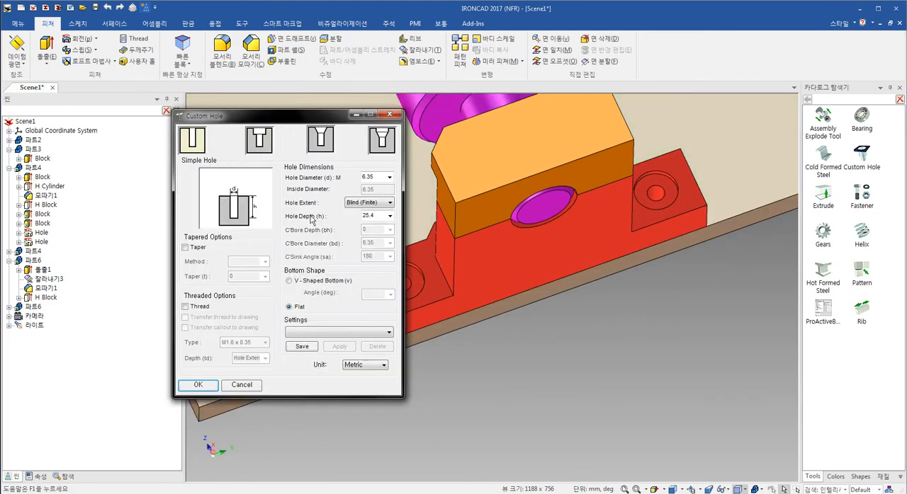
click(388, 178)
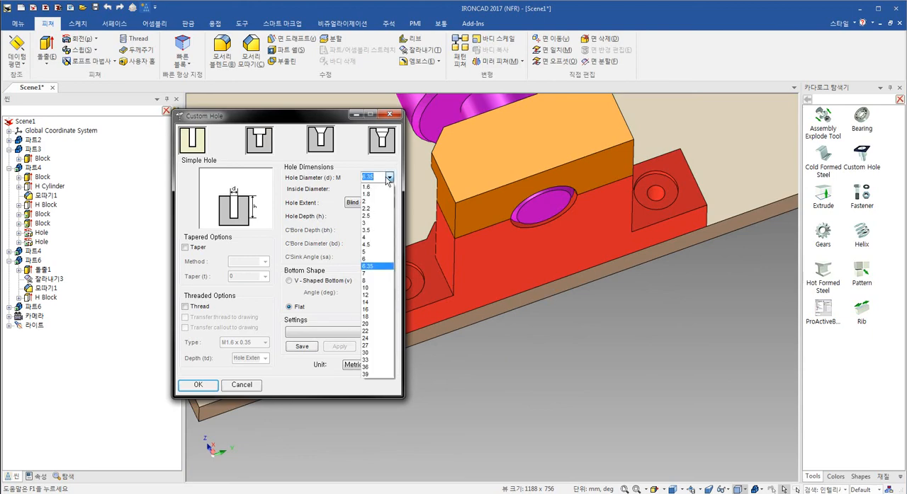
click(365, 288)
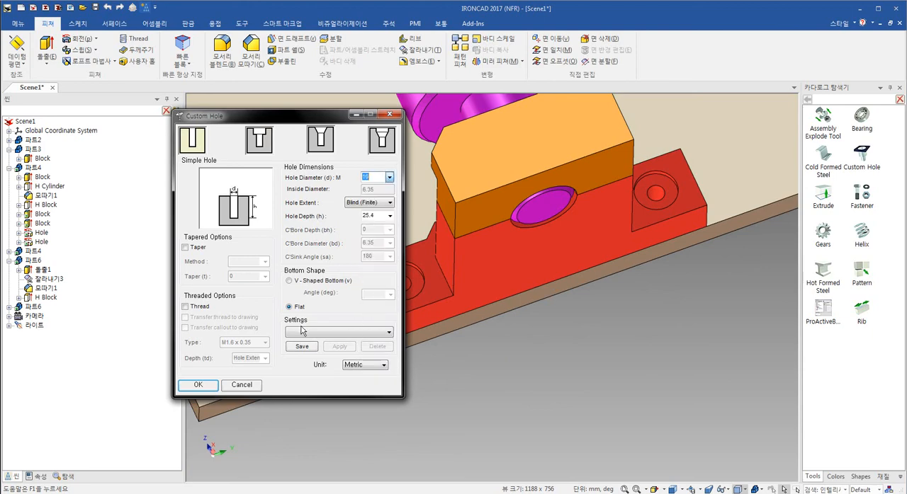
click(195, 309)
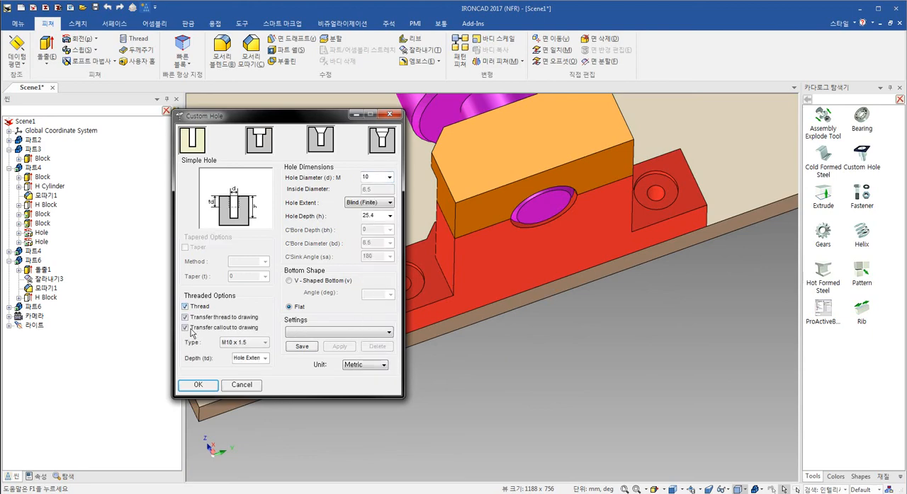
click(198, 388)
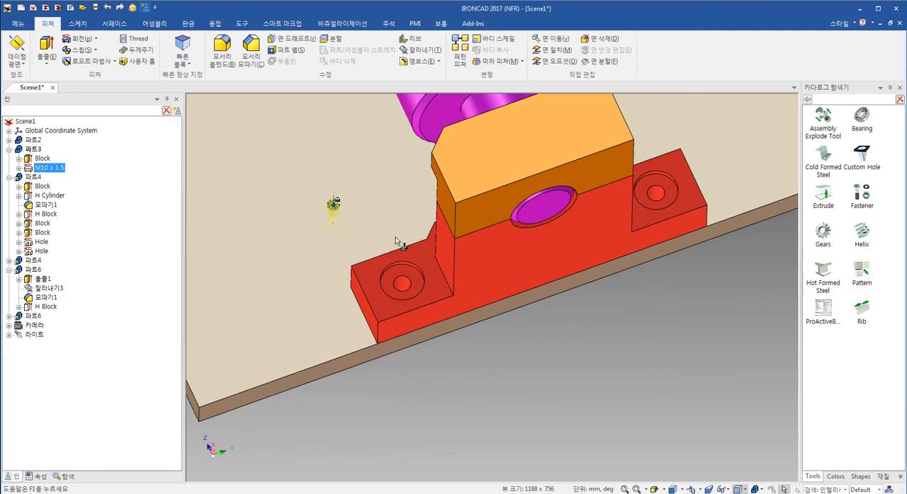
- Use the TriBall's plane handle to move the M10 hole to the centre of the nearby foot block's counterbored hole
scroll(395, 237, up, 3)
key(F10)
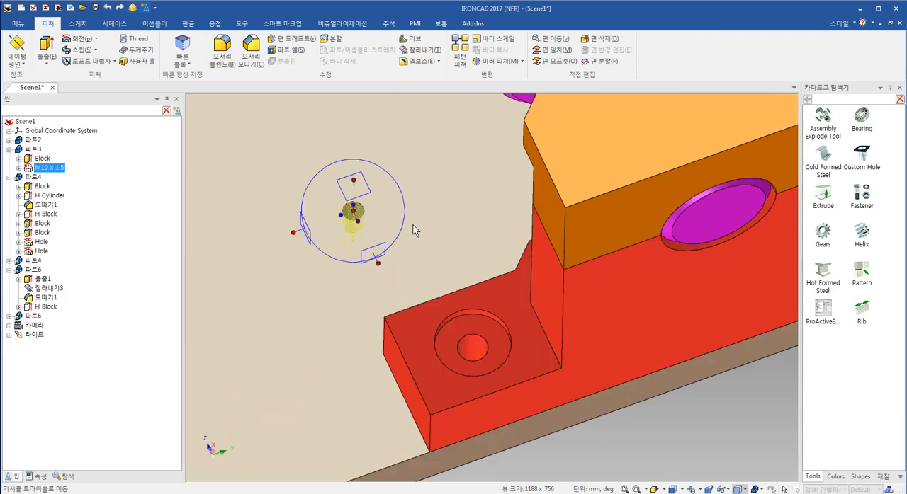
right_click(353, 185)
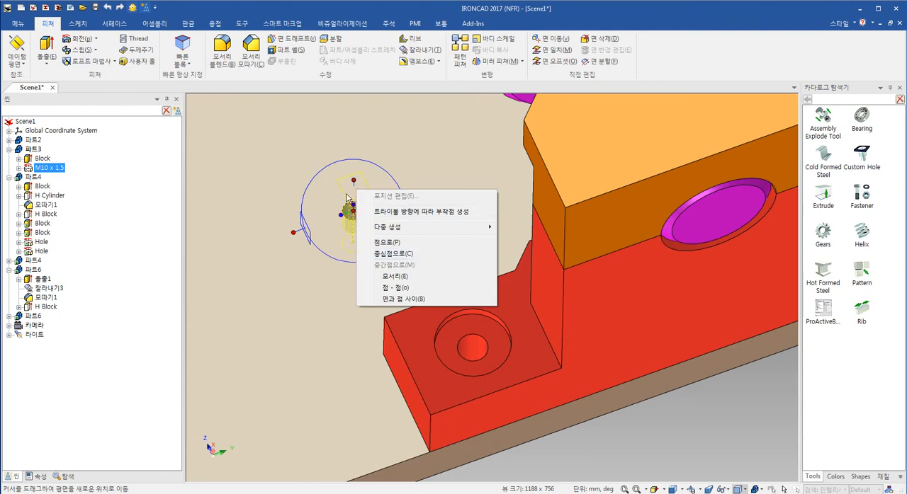
click(449, 255)
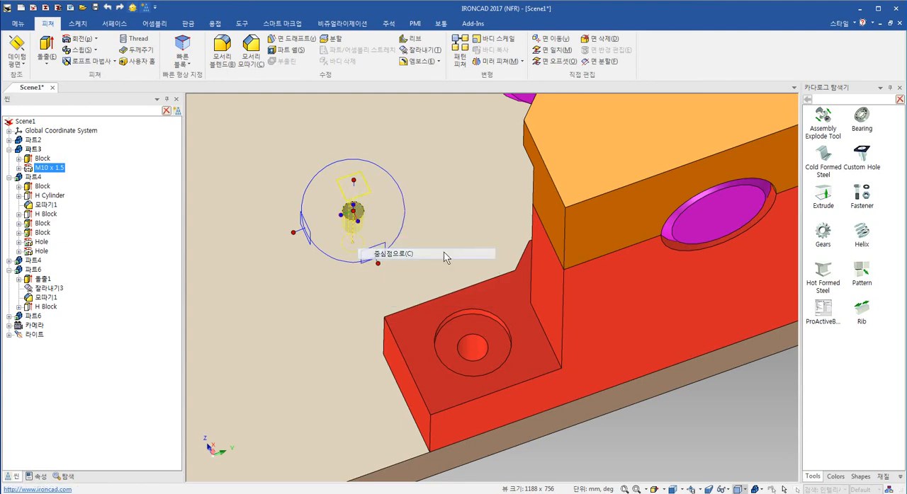
click(472, 346)
- Create one linked copy of the M10 threaded hole at the centre of the opposite foot block's counterbored hole
scroll(481, 347, down, 3)
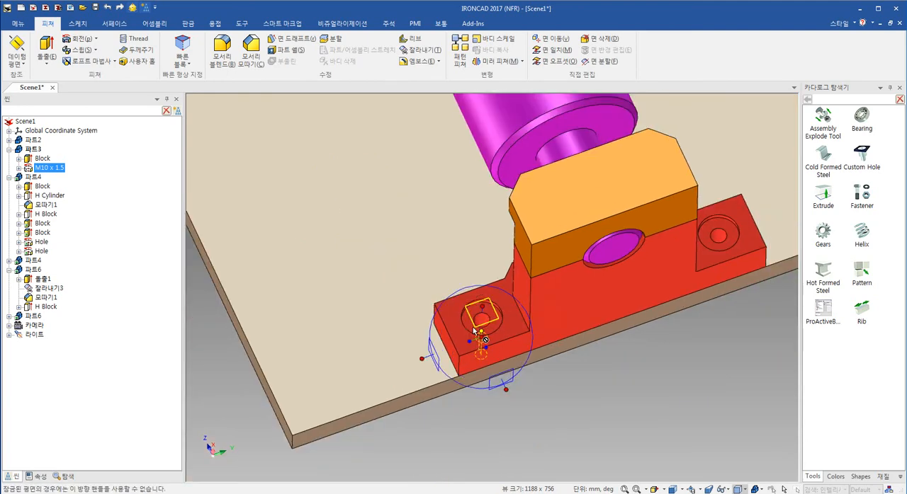
right_click(480, 319)
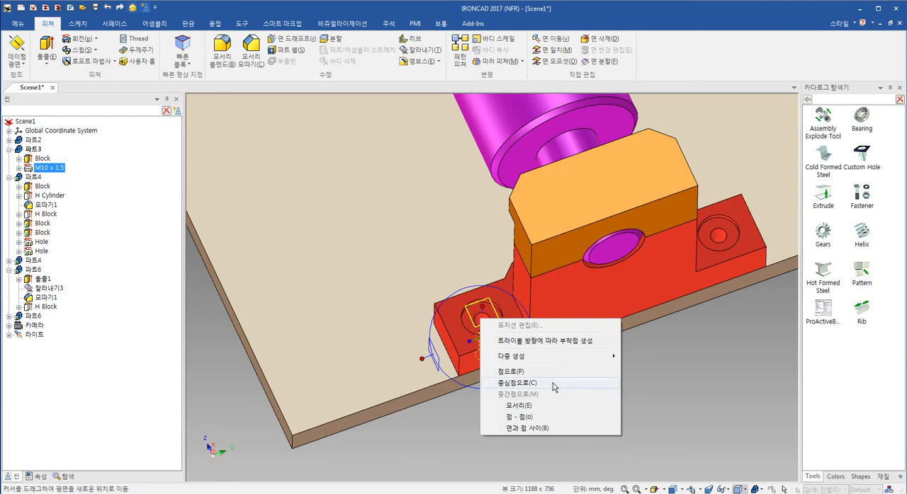
click(553, 384)
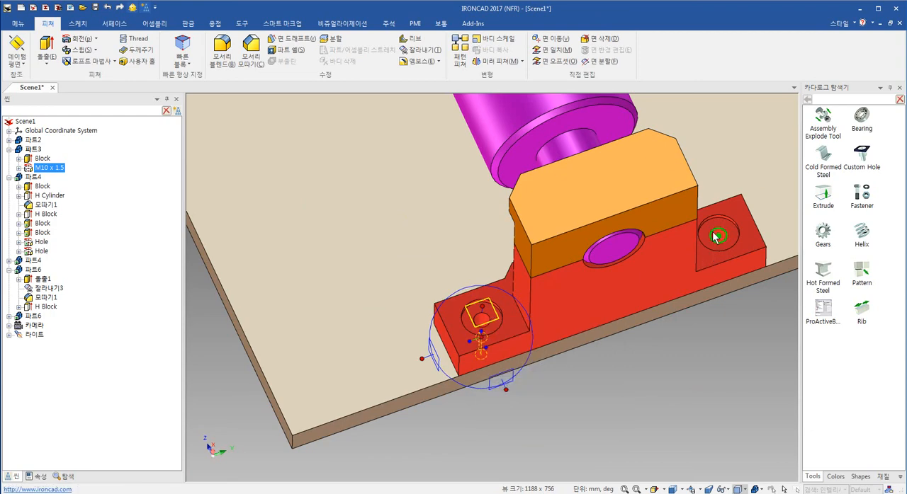
click(715, 238)
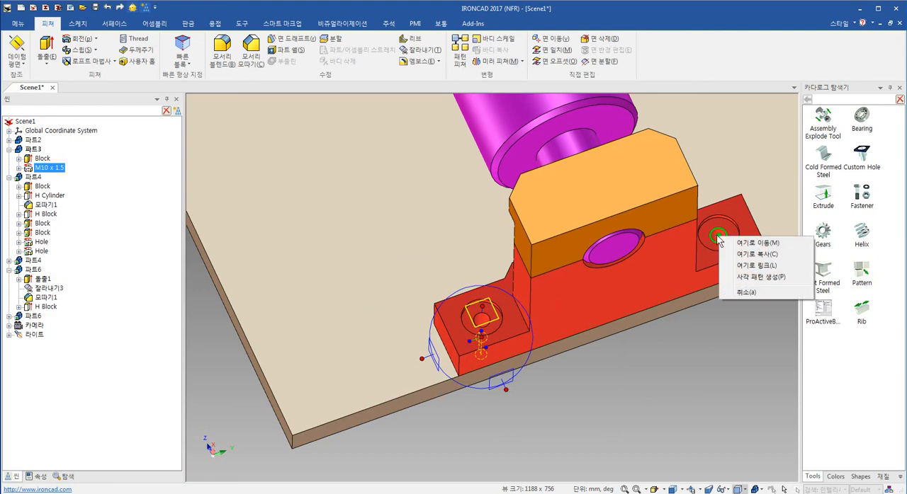
click(780, 263)
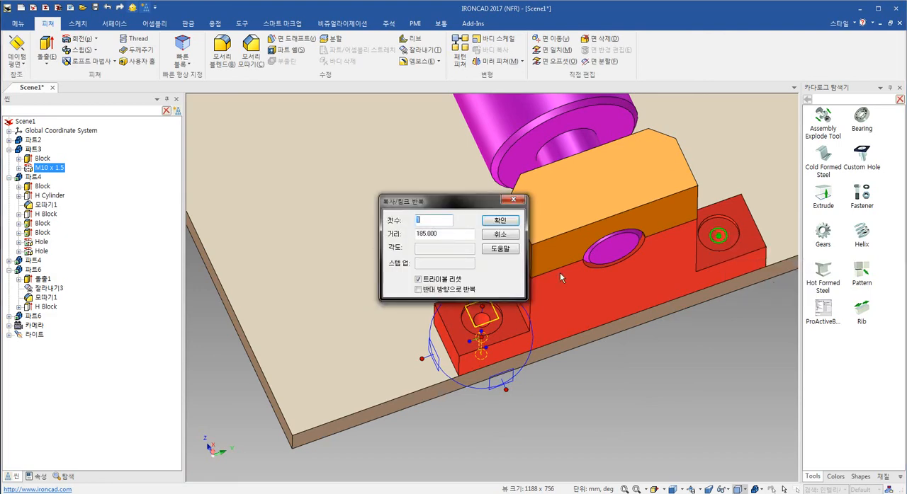
click(508, 221)
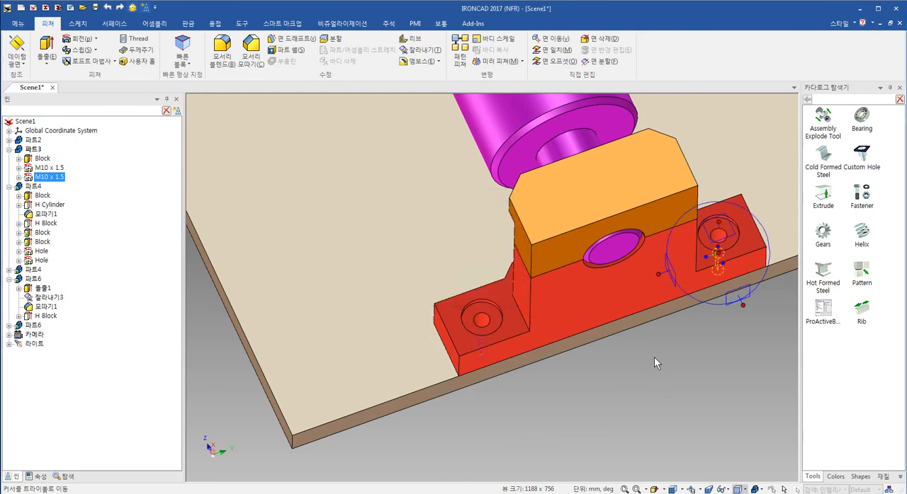
middle_drag(699, 235, 525, 226)
scroll(528, 271, down, 5)
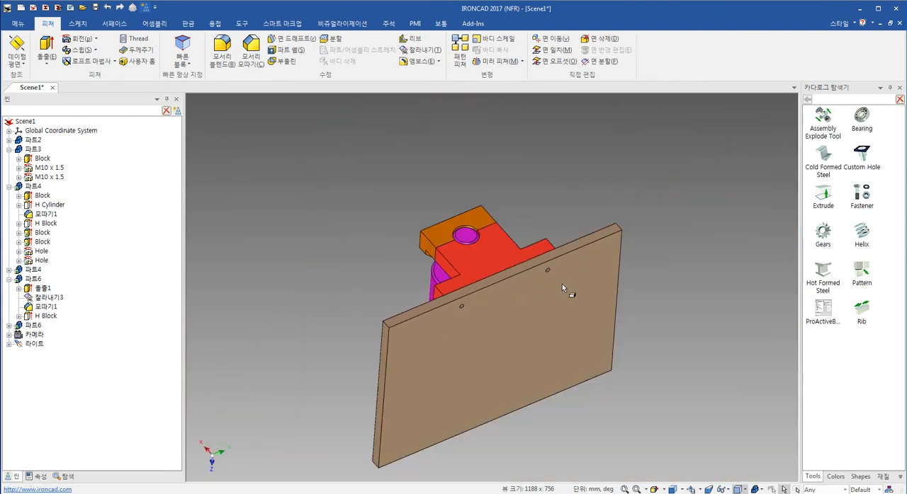
- Use the TriBall's plane handle to create one linked copy of both M10 threaded holes, centred on the opposite support block's counterbored foot hole
middle_drag(561, 284, 620, 347)
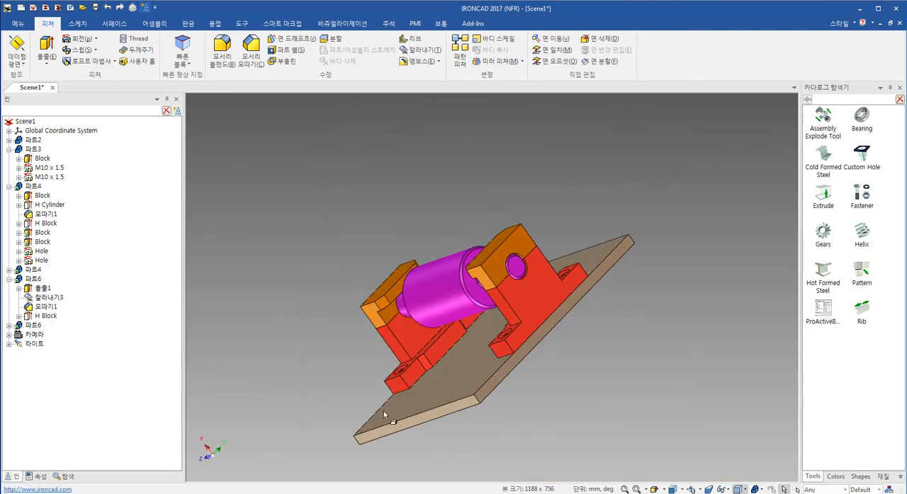
middle_drag(383, 413, 551, 360)
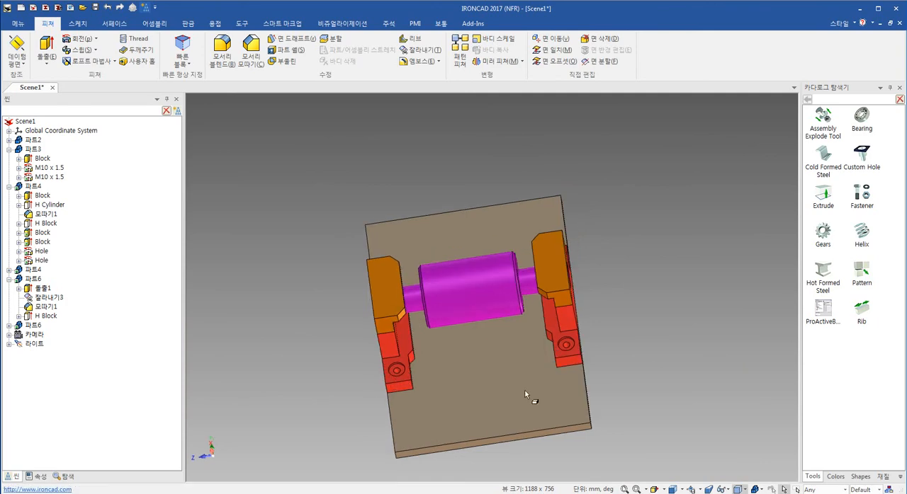
middle_drag(525, 390, 563, 363)
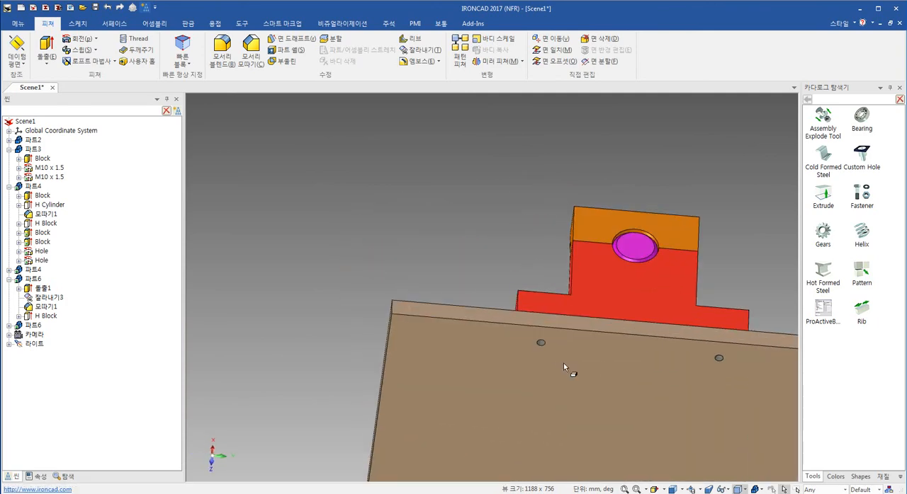
shift+click(539, 343)
shift+click(719, 357)
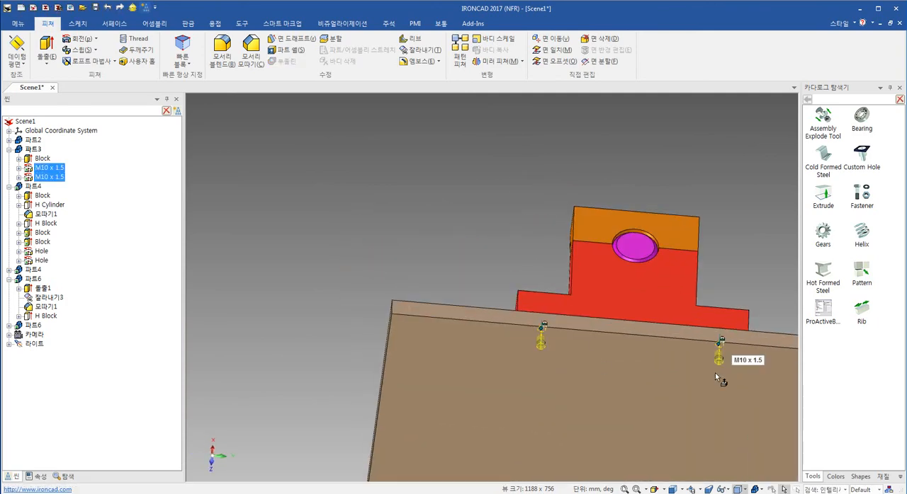
shift+middle_drag(654, 386, 579, 336)
scroll(535, 285, down, 3)
key(F10)
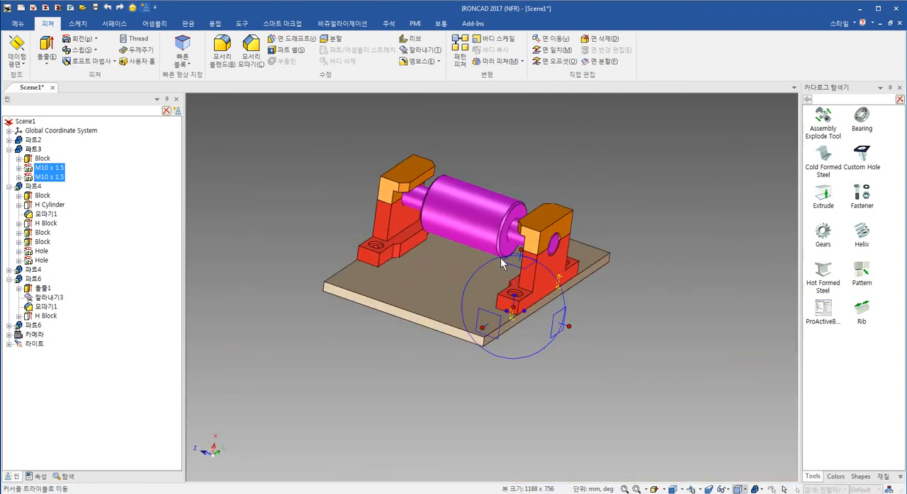
right_click(515, 262)
click(574, 324)
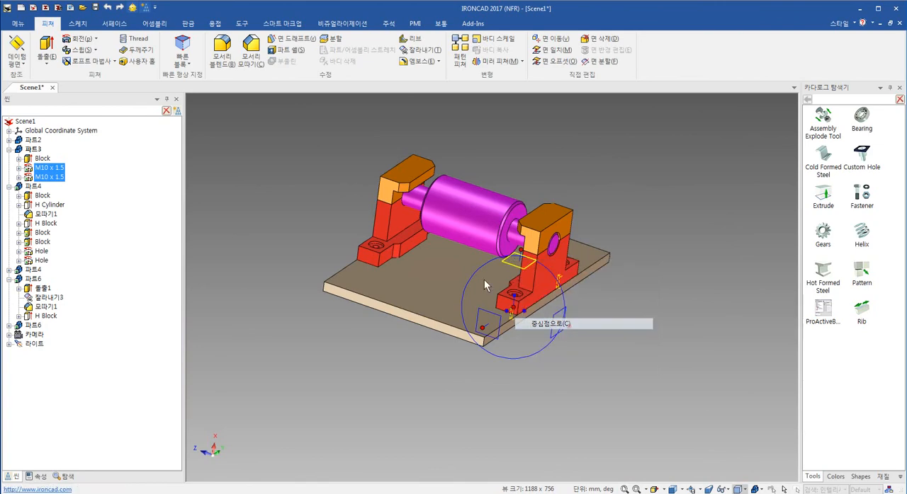
scroll(440, 273, up, 3)
click(440, 272)
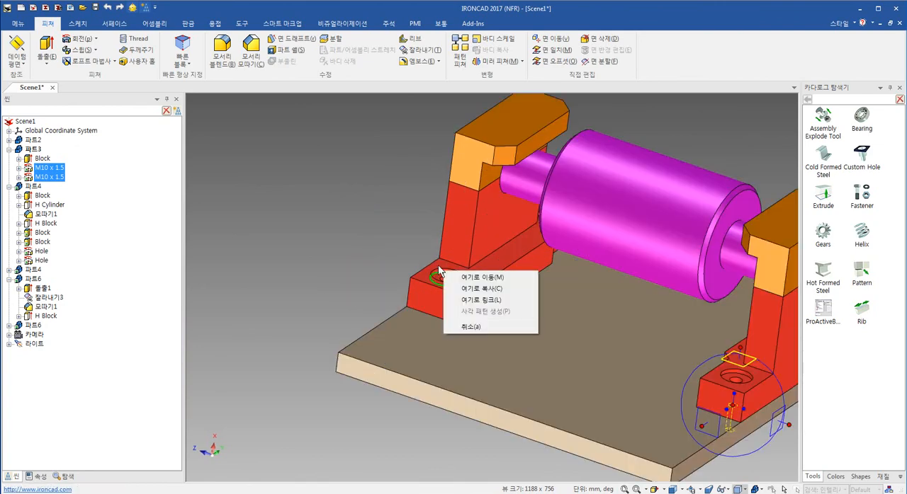
click(505, 300)
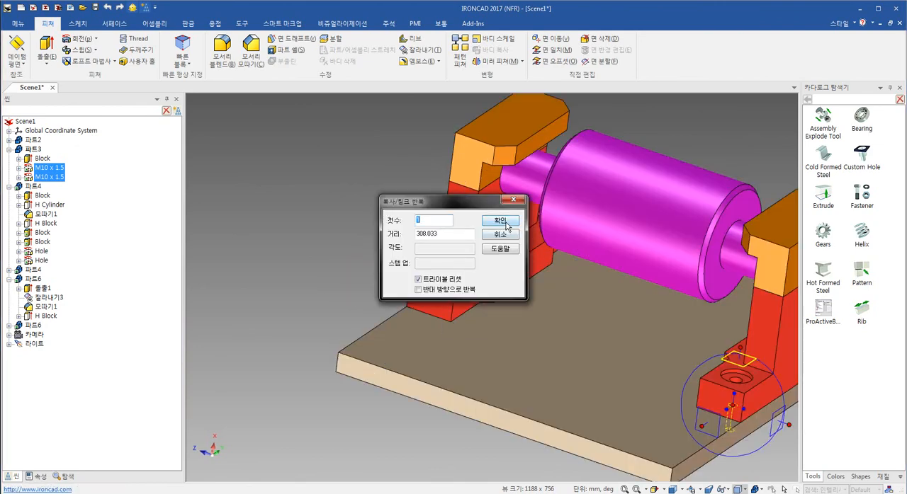
click(500, 222)
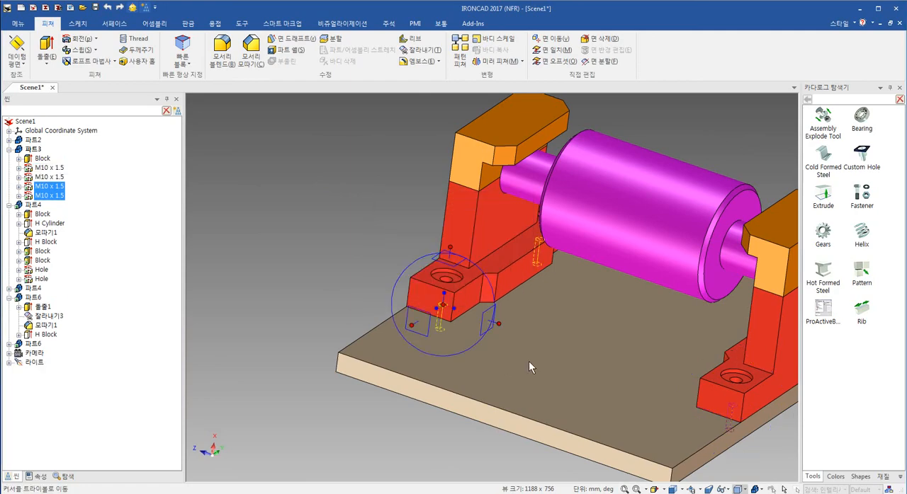
key(F10)
key(Escape)
middle_drag(465, 327, 463, 349)
middle_drag(546, 344, 389, 354)
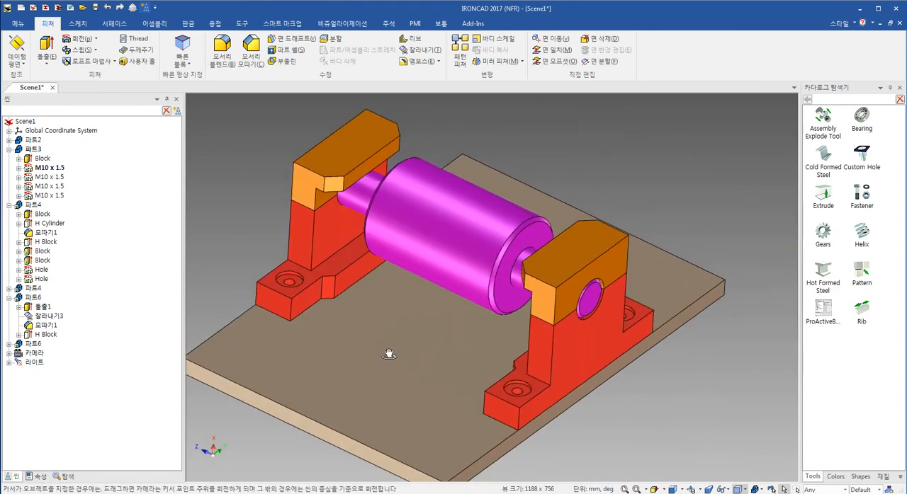
scroll(629, 423, down, 4)
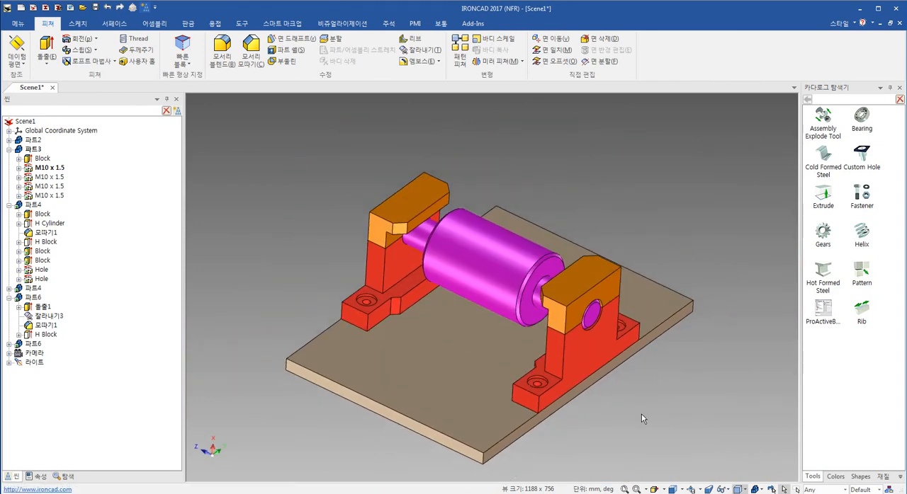
shift+middle_drag(641, 413, 607, 385)
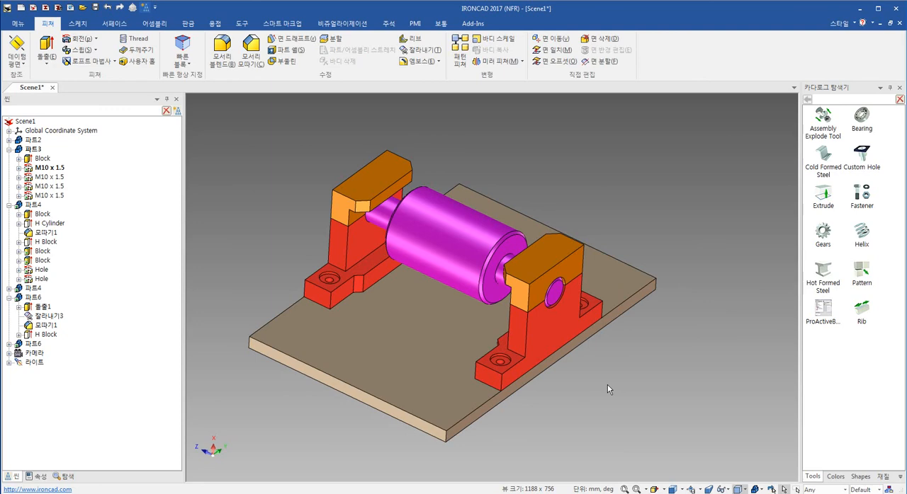